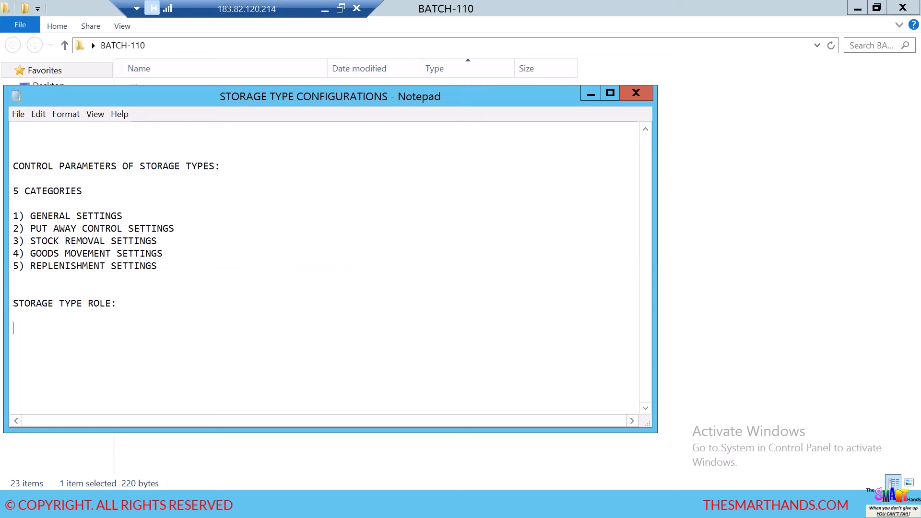
# Step: List DOORS, WORK CENTER and STANDARD ST TYPE----- on separate lines under the STORAGE TYPE ROLE heading
pyautogui.write('door')
pyautogui.press('BackSpace')
pyautogui.press('BackSpace')
pyautogui.press('BackSpace')
pyautogui.press('BackSpace')
pyautogui.write('DOORS WORK CEN')
pyautogui.write('TER ')
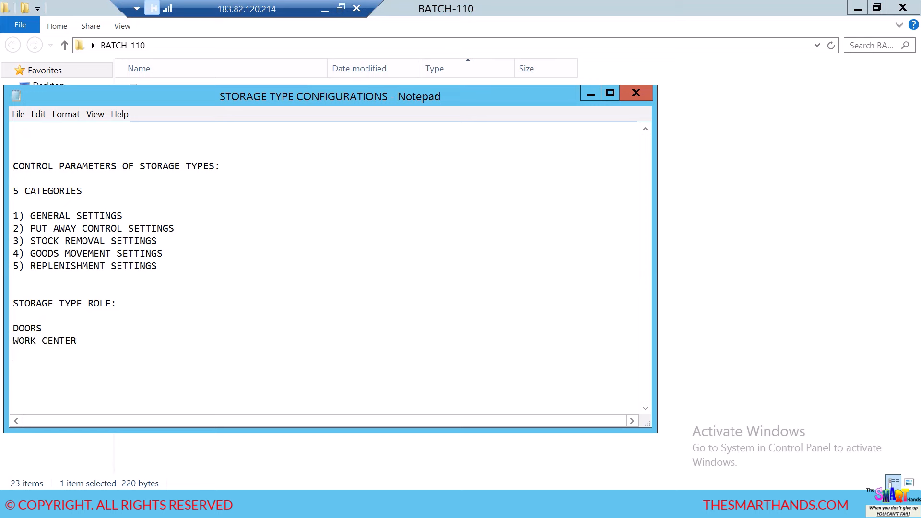
pyautogui.write('STANDARD ST TYPE-----')
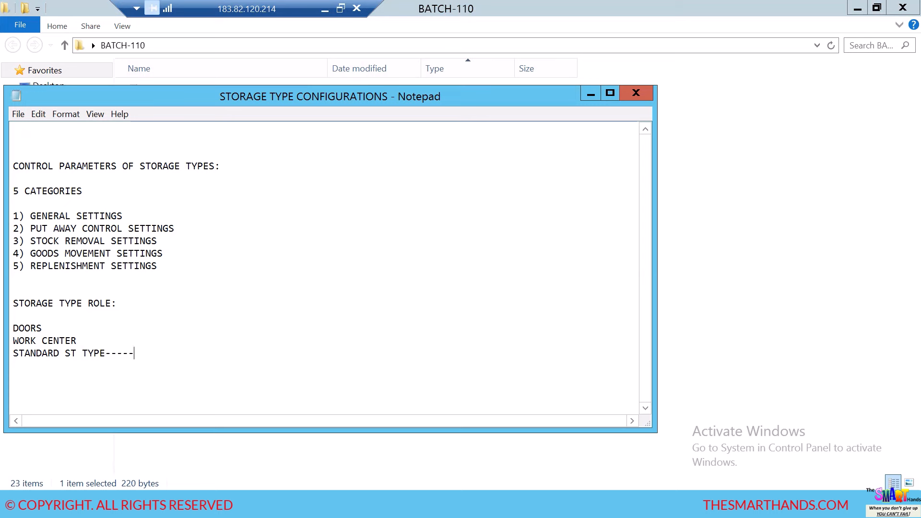
# Step: Add STAGING AREA, ID POINT, PICK POINT and PRODUCTION SUPPLY on separate lines to the storage type role list
pyautogui.write('STAGING ARAE')
pyautogui.press('BackSpace')
pyautogui.press('BackSpace')
pyautogui.write('EA')
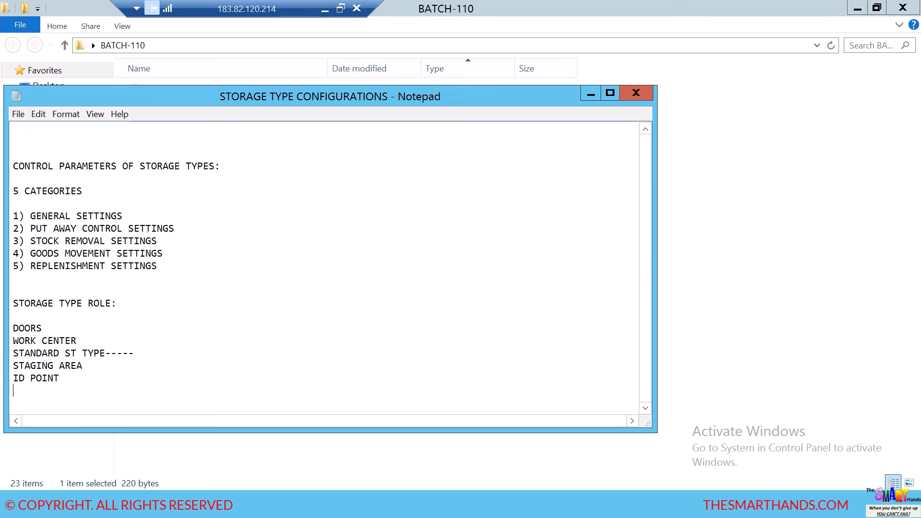
pyautogui.write('PO')
pyautogui.write('RODUCT')
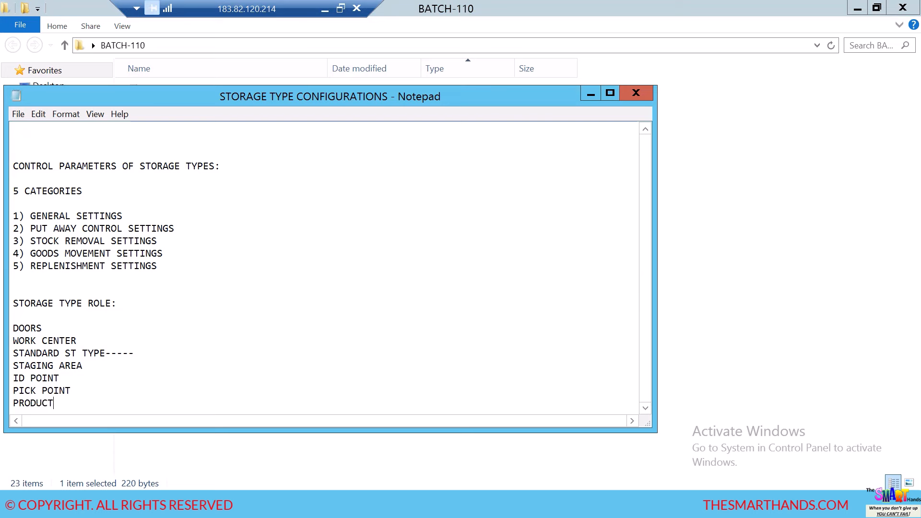
pyautogui.write('ION SUPPLY')
pyautogui.click(43, 327)
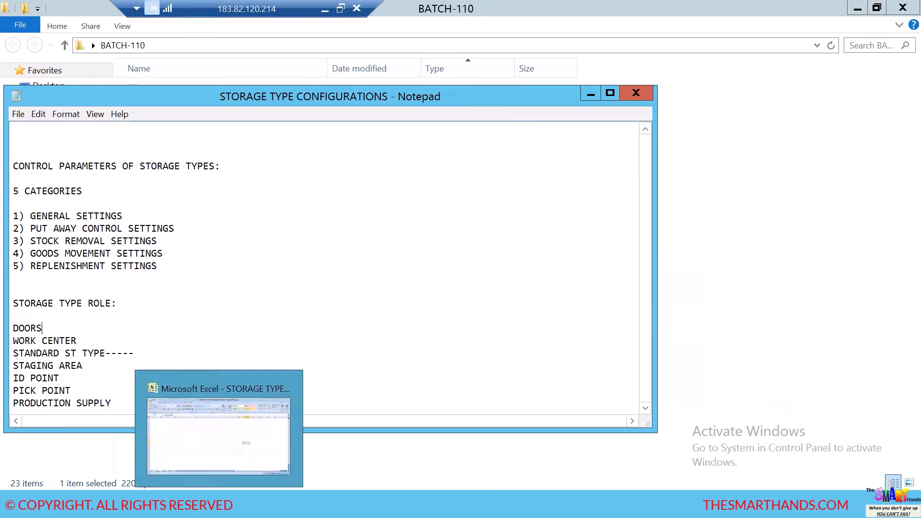
# Step: Switch to SAP and log on to client 100 with the user name and account password
pyautogui.press('super+d')
pyautogui.click(24, 399)
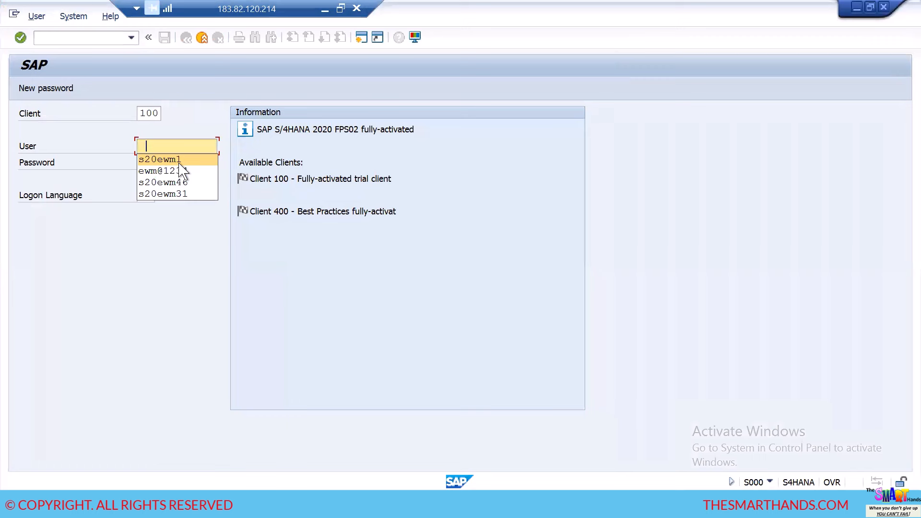
pyautogui.click(178, 163)
pyautogui.press('Tab')
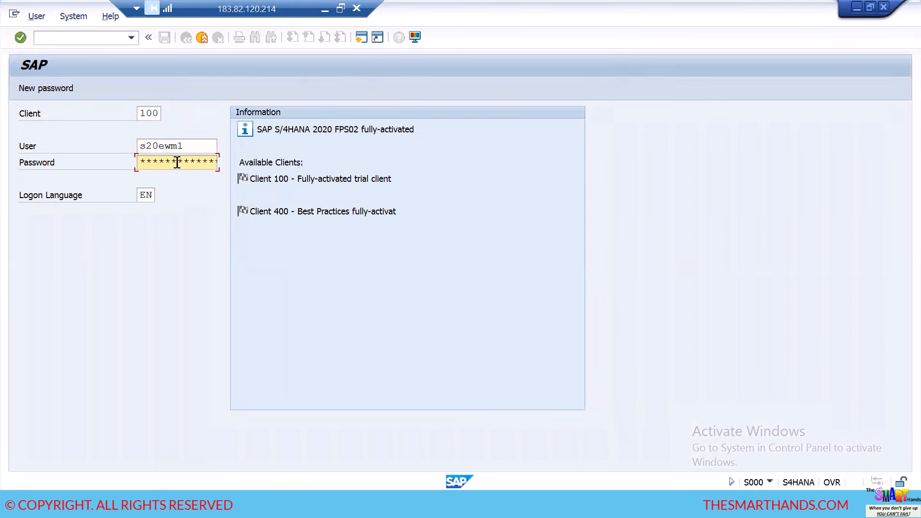
pyautogui.press('Return')
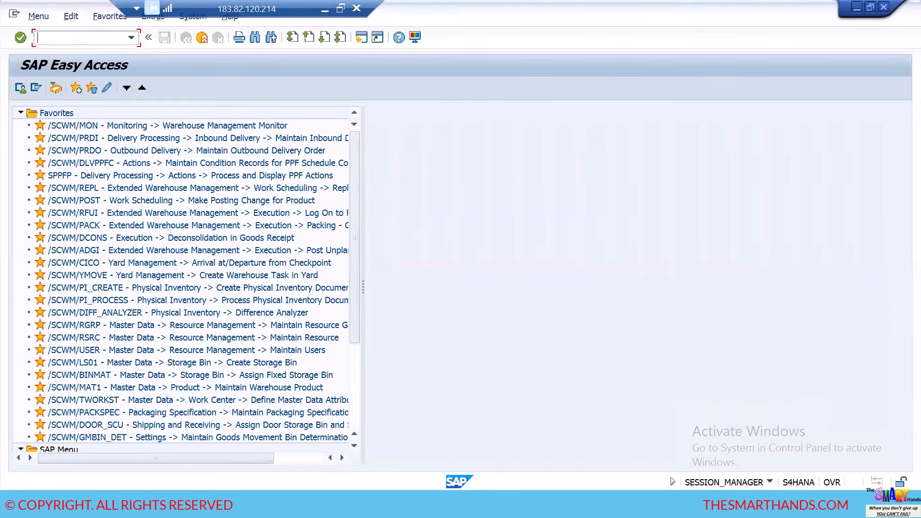
# Step: Run transaction spro and display the SAP Reference IMG
pyautogui.write('spro')
pyautogui.press('Return')
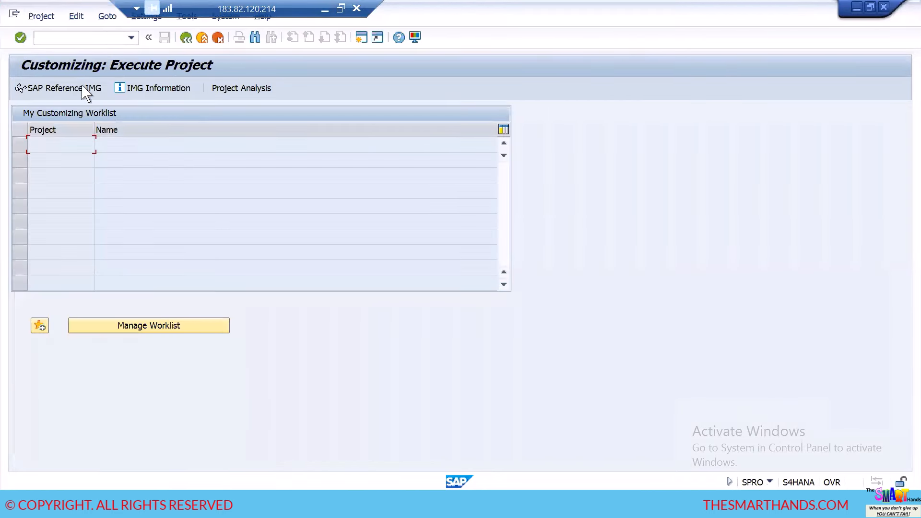
pyautogui.click(77, 92)
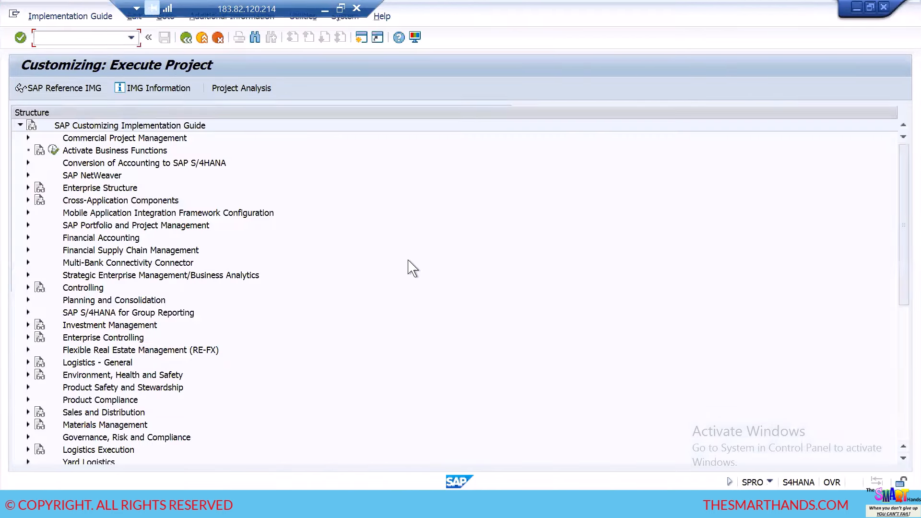
# Step: Expand SCM Extended Warehouse Management, Extended Warehouse Management and Master Data in the IMG, and open the Define Storage Types activity
pyautogui.click(904, 459)
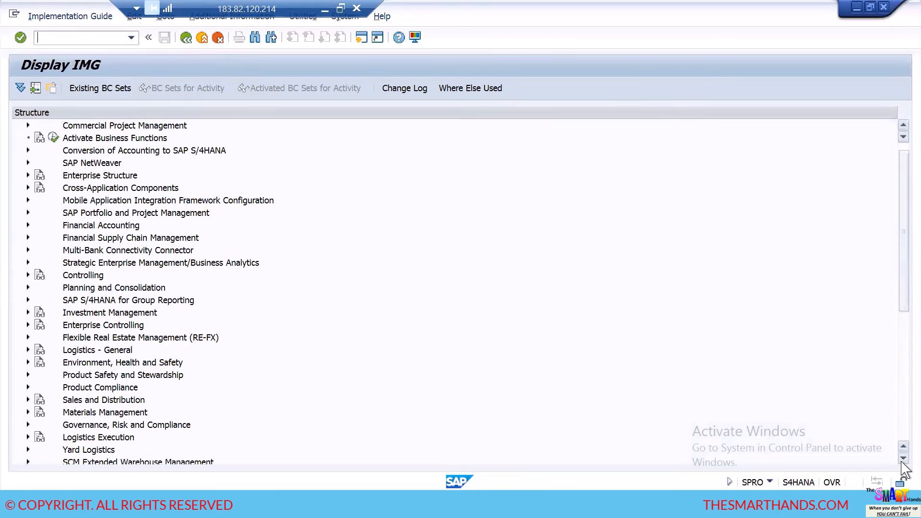
pyautogui.click(902, 462)
pyautogui.click(902, 462)
pyautogui.click(902, 462)
pyautogui.click(902, 461)
pyautogui.click(902, 461)
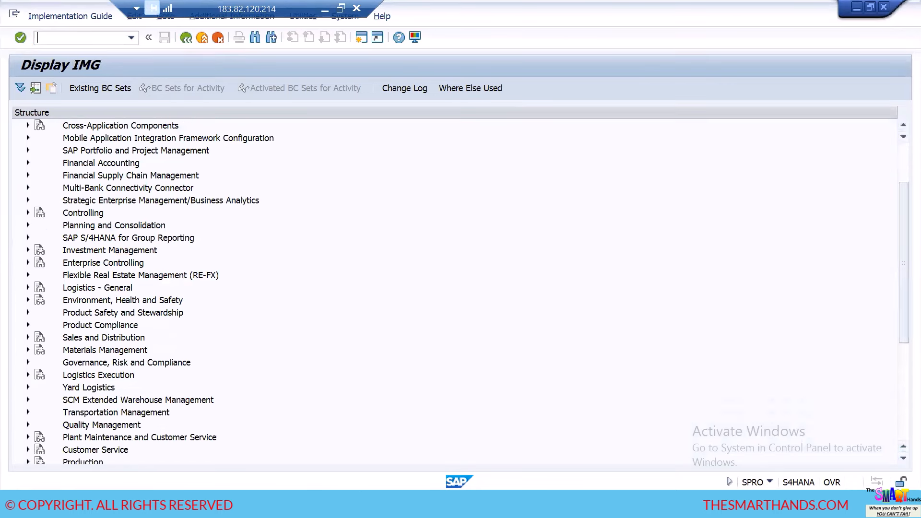
pyautogui.click(28, 400)
pyautogui.click(36, 412)
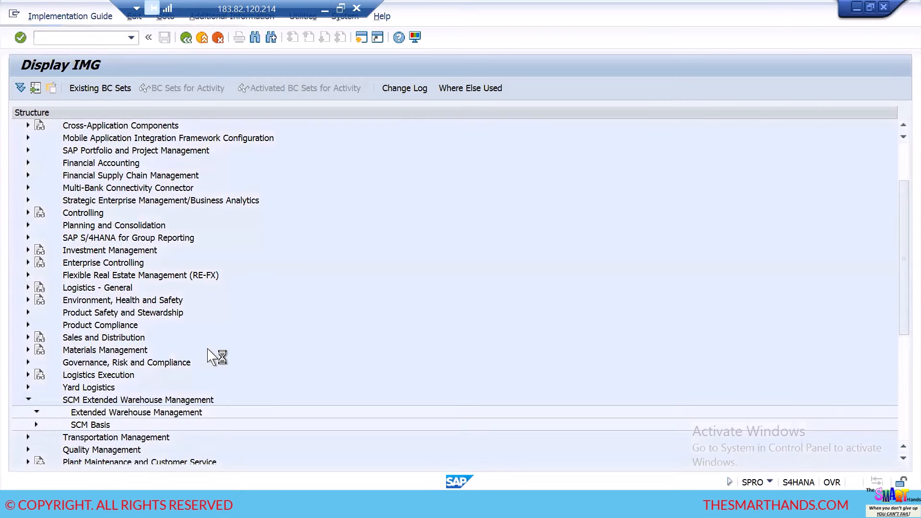
pyautogui.scroll(-1, 319, 303)
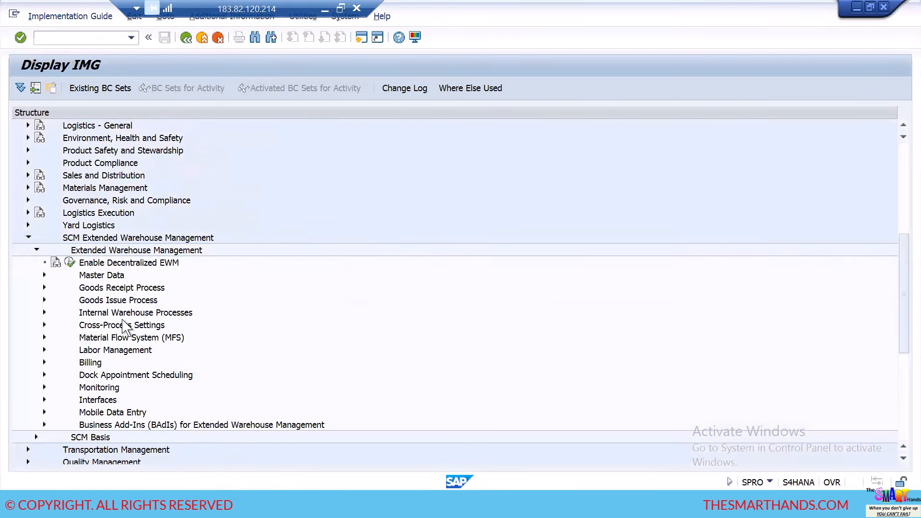
pyautogui.click(44, 275)
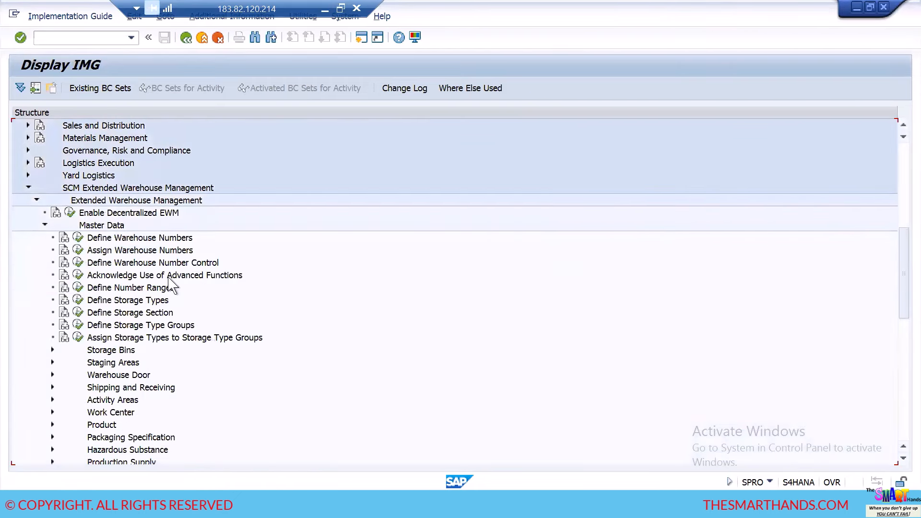
pyautogui.click(78, 300)
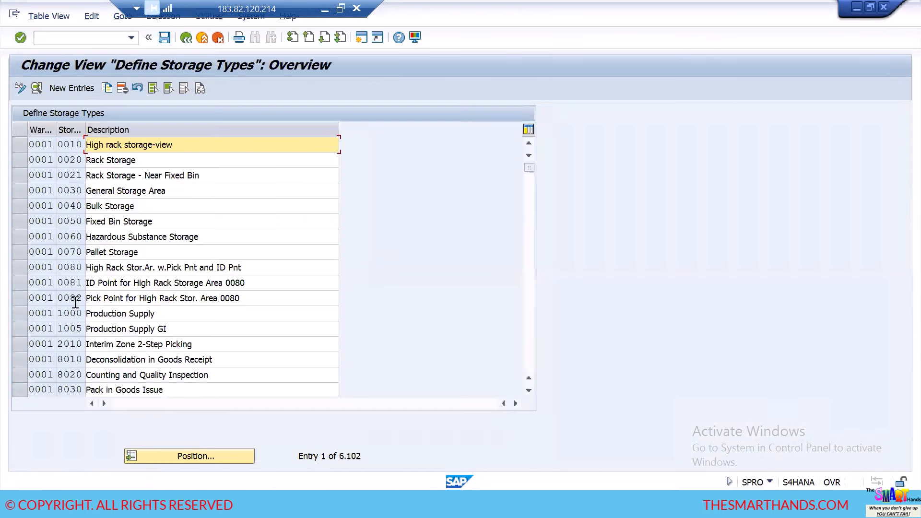
# Step: Position the storage types overview at the entries of warehouse number HDEW
pyautogui.click(189, 461)
pyautogui.press('space')
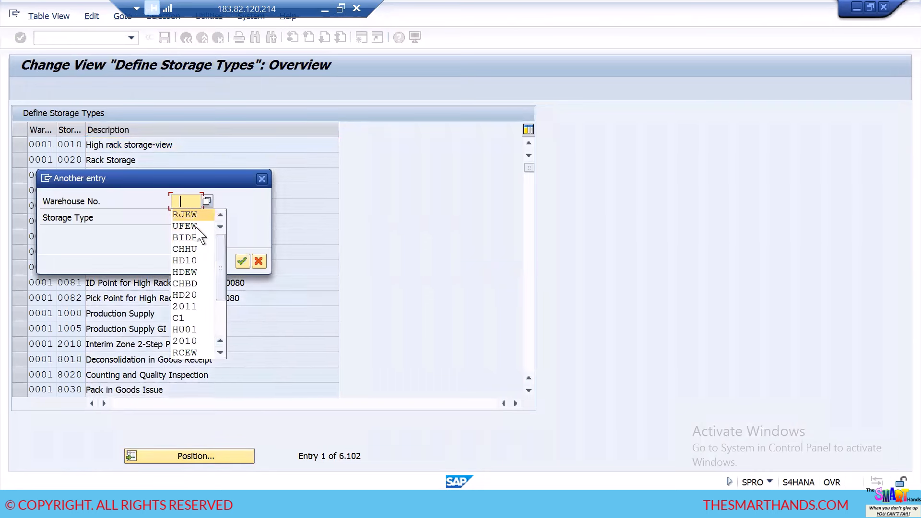
pyautogui.click(195, 272)
pyautogui.click(244, 261)
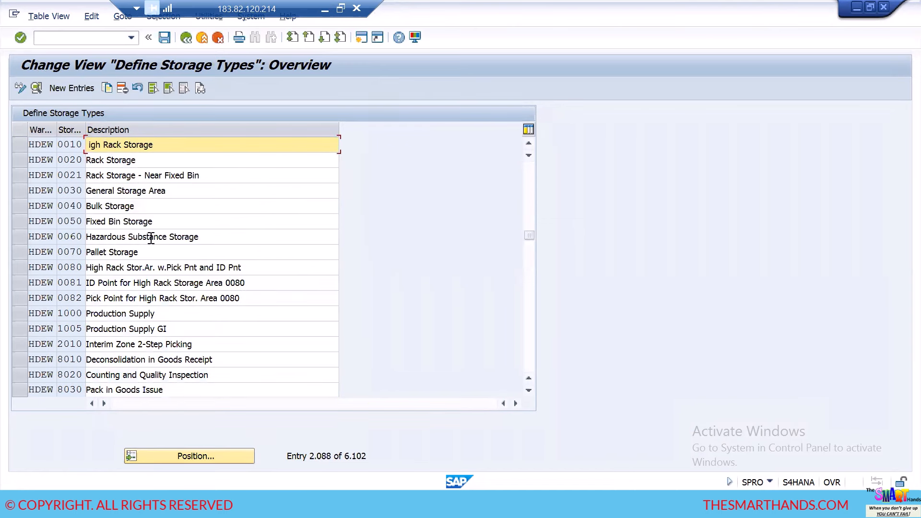
# Step: Open the details of storage type HD10 of warehouse HDEW
pyautogui.scroll(-3, 171, 282)
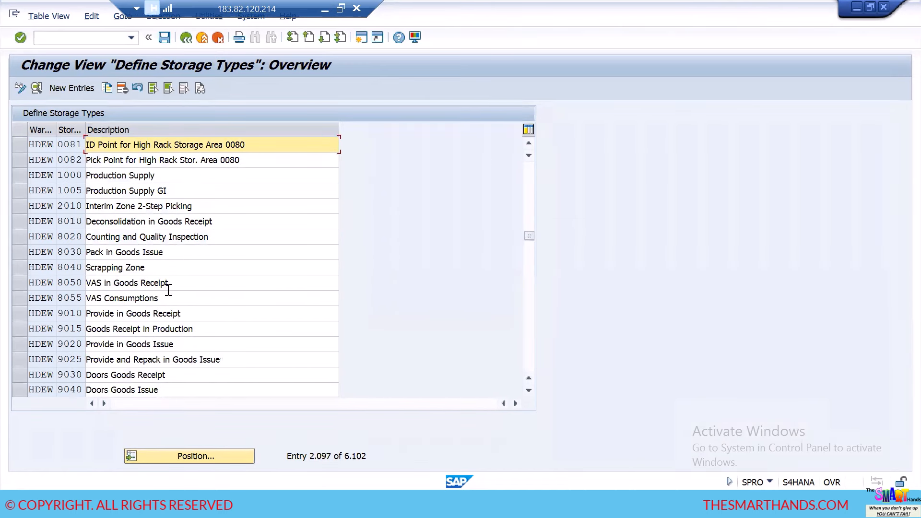
pyautogui.scroll(-2, 169, 288)
pyautogui.scroll(-5, 163, 313)
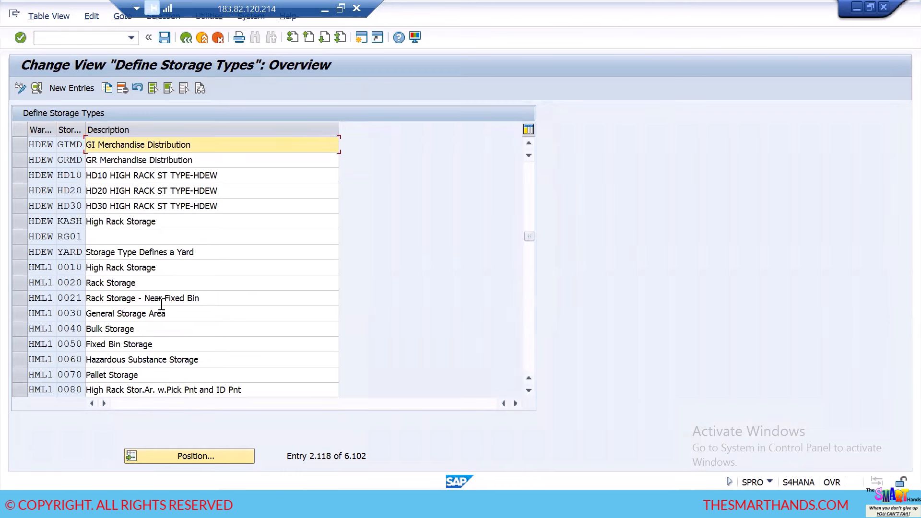
pyautogui.click(29, 175)
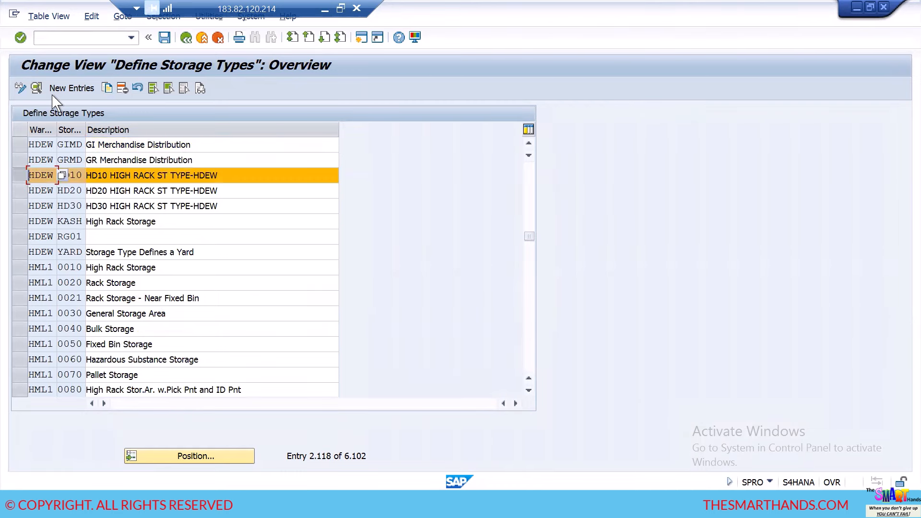
pyautogui.click(36, 88)
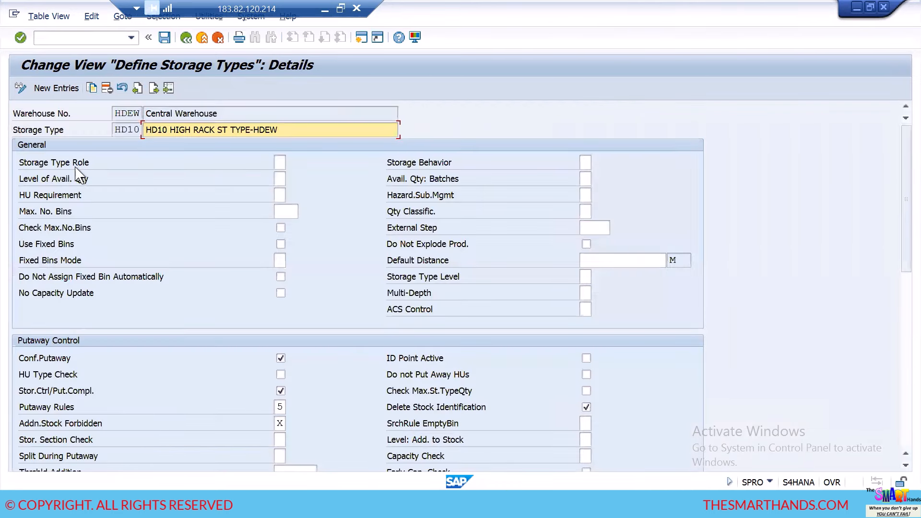
# Step: Examine the possible storage type roles for HD10, such as identification point, pick point, staging area group, work center, doors and yard, without choosing one
pyautogui.click(280, 162)
pyautogui.click(295, 164)
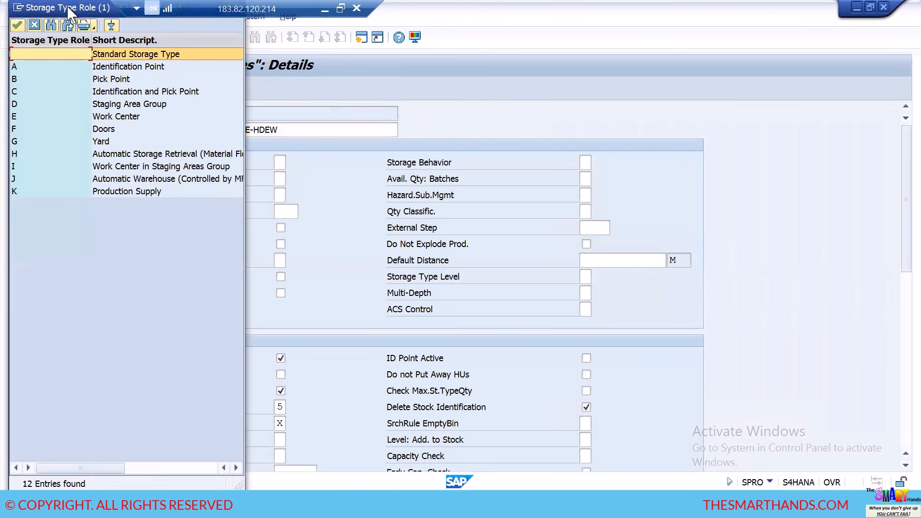
pyautogui.moveTo(69, 12); pyautogui.dragTo(375, 115)
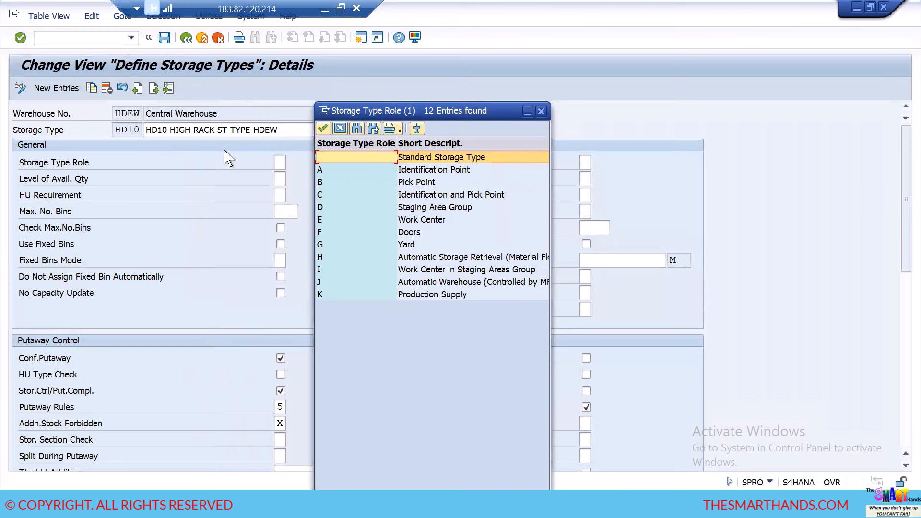
pyautogui.click(349, 171)
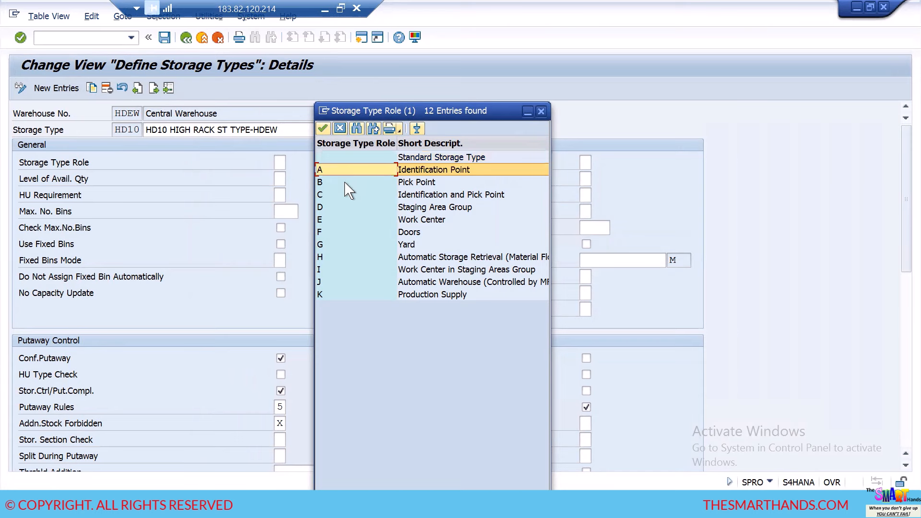
pyautogui.click(346, 182)
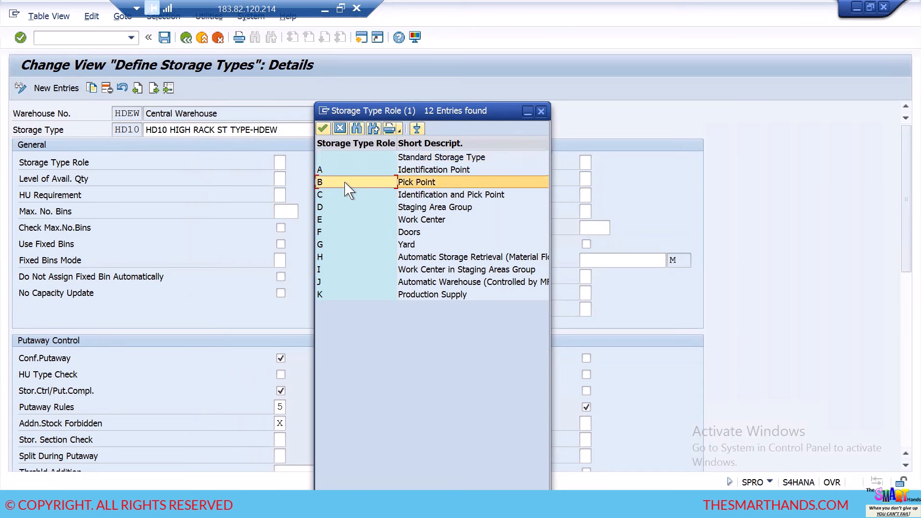
pyautogui.click(339, 208)
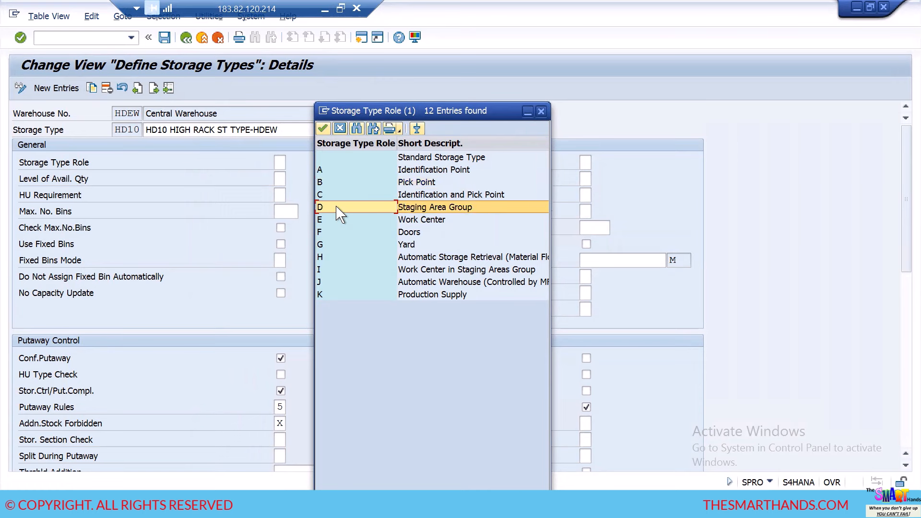
pyautogui.click(338, 220)
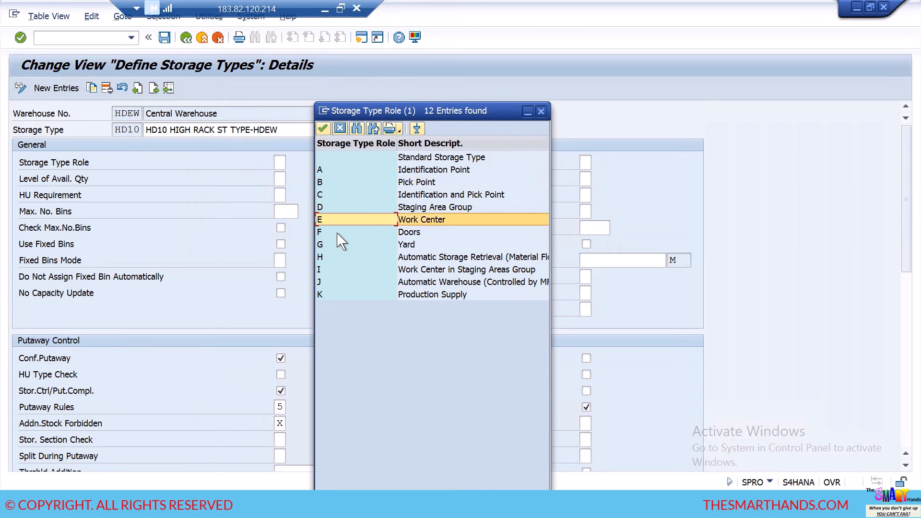
pyautogui.click(338, 233)
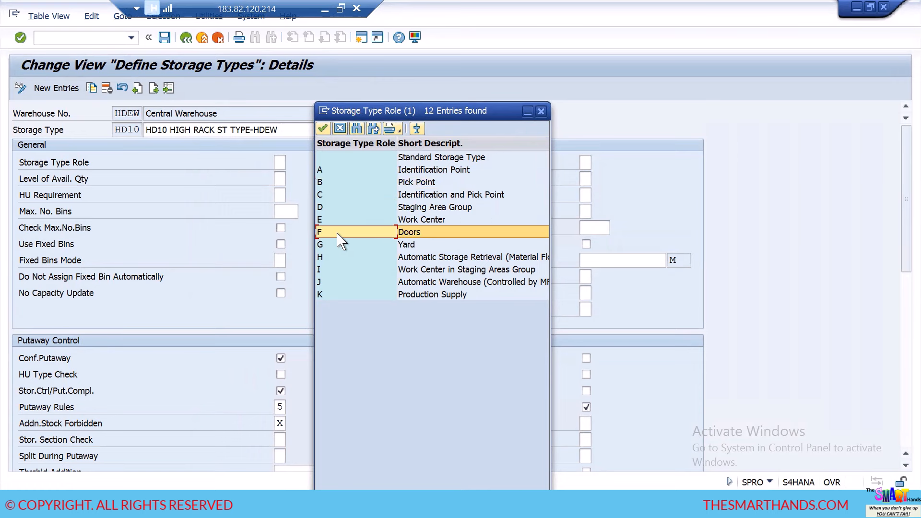
pyautogui.click(341, 246)
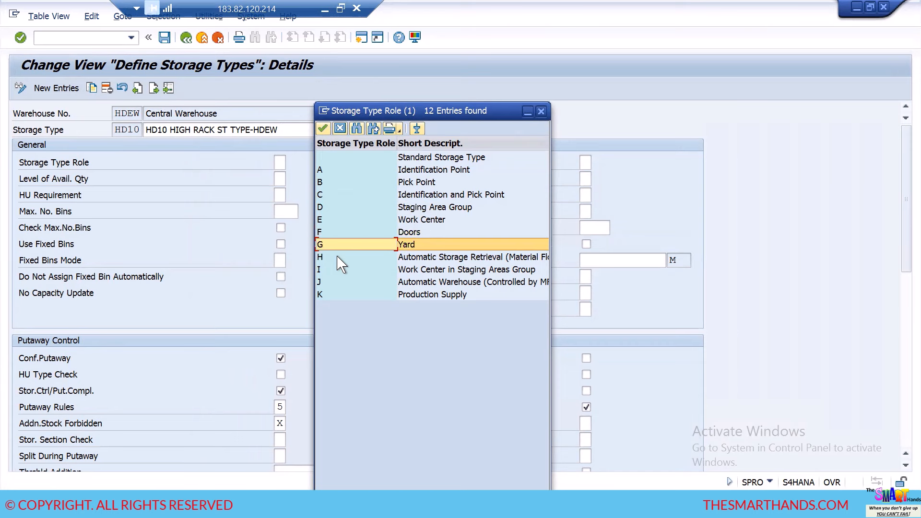
pyautogui.click(338, 259)
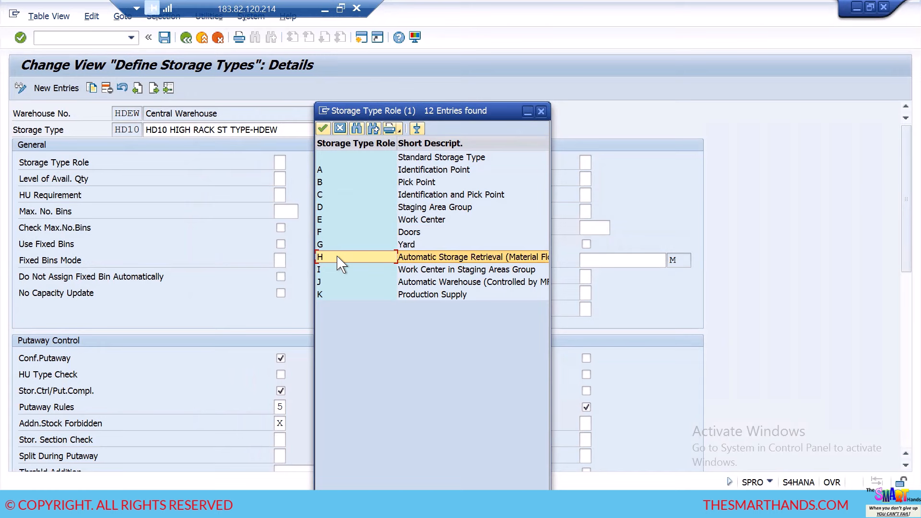
pyautogui.click(541, 111)
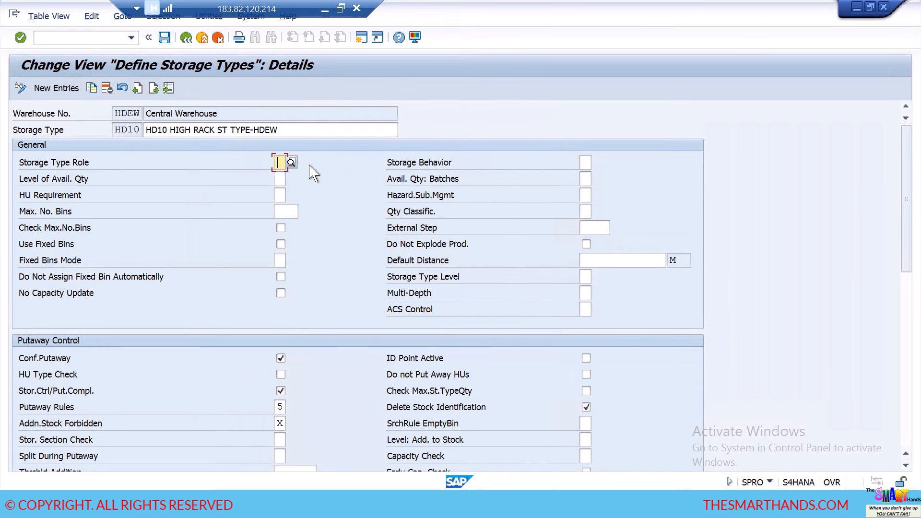
pyautogui.click(282, 175)
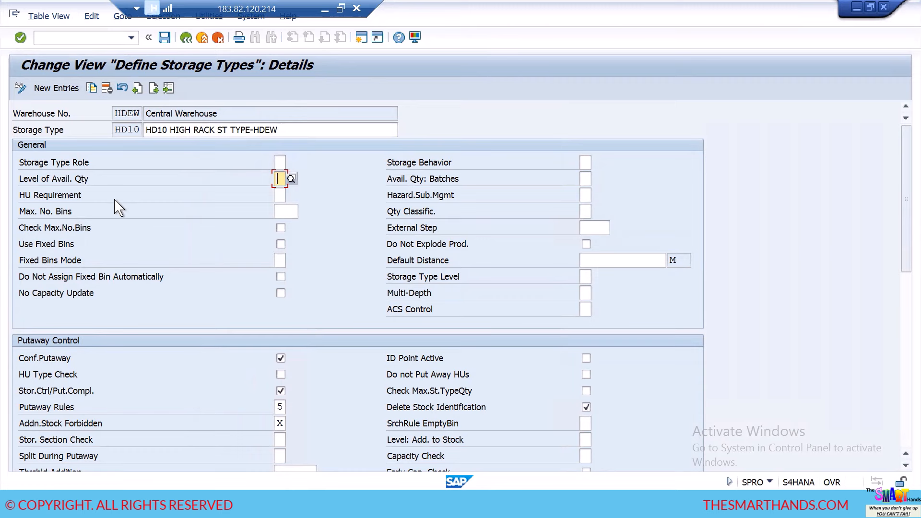
# Step: Switch to the Notepad notes and add the heading "level of avail qty" below the PRODUCTION SUPPLY line
pyautogui.hotkey('alt', 'Tab')
pyautogui.hotkey('alt', 'Tab')
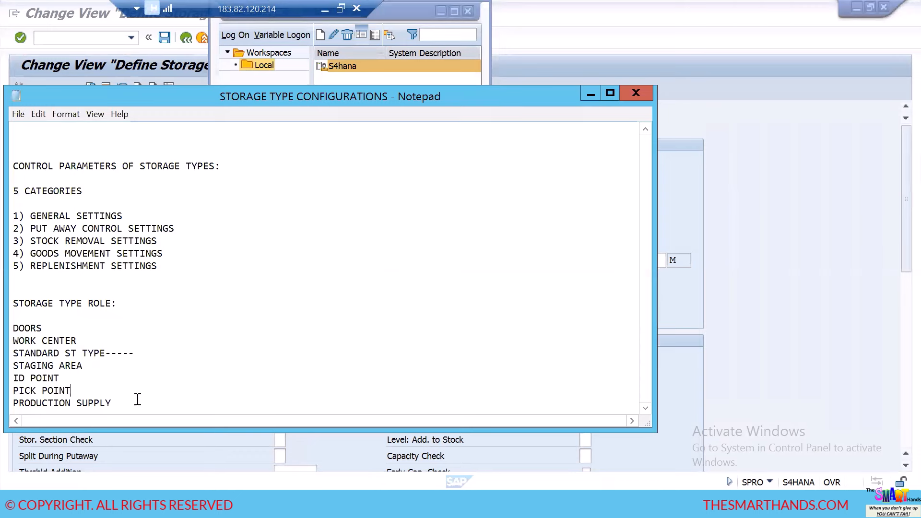
pyautogui.press('Return')
pyautogui.press('Return')
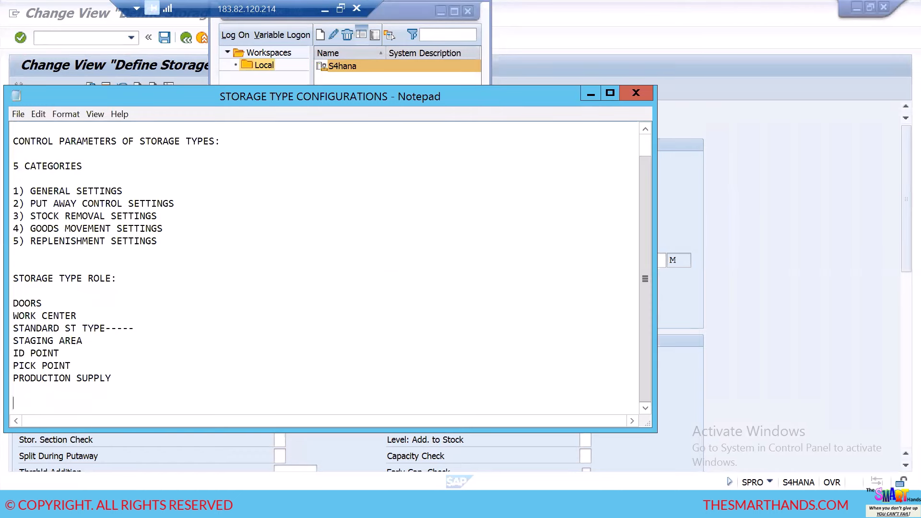
pyautogui.write('level of ava')
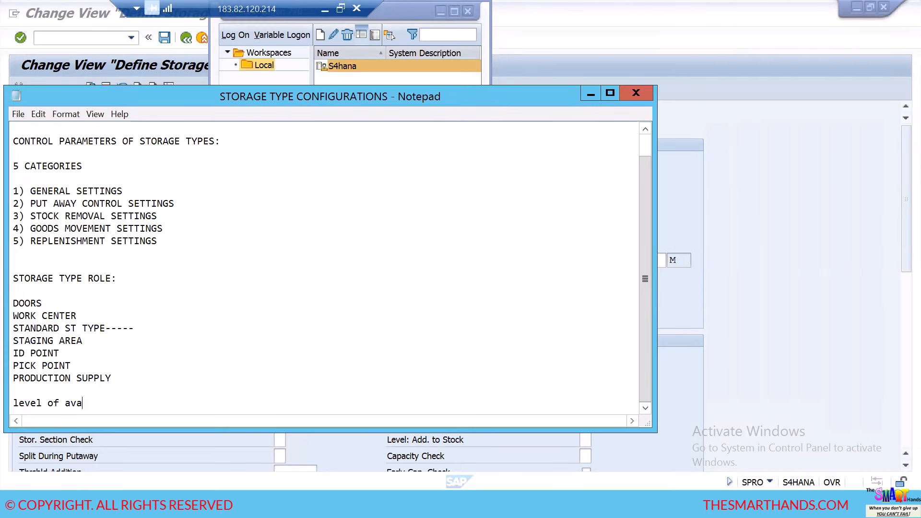
pyautogui.write('il qty')
# Step: Switch to the Excel workbook STORAGE TYPE CONFIGURATIONS and enter "level of avail qty" in cell C2 of Sheet1
pyautogui.hotkey('alt', 'Tab')
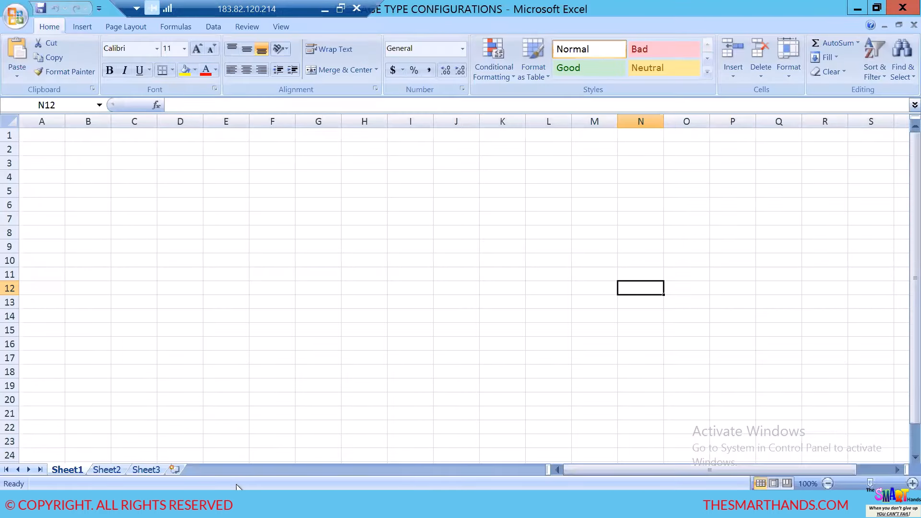
pyautogui.click(244, 373)
pyautogui.doubleClick(74, 471)
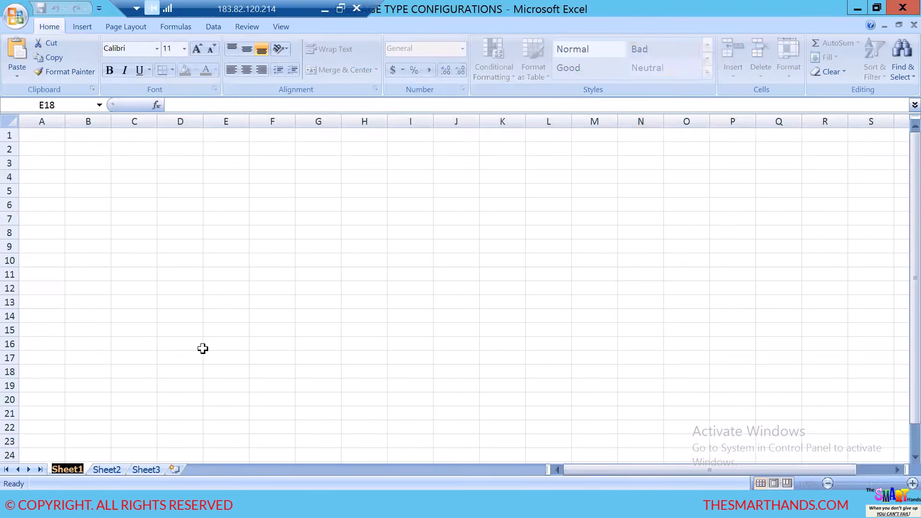
pyautogui.moveTo(154, 314); pyautogui.dragTo(183, 288)
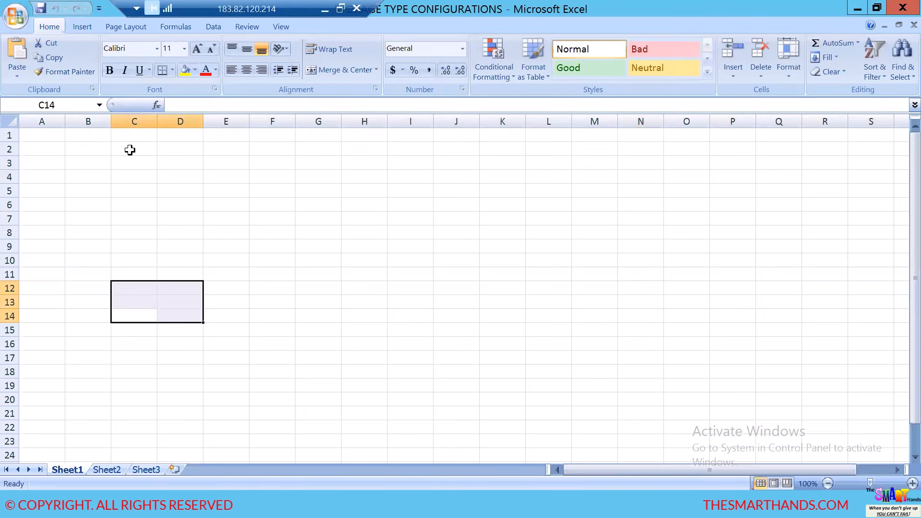
pyautogui.click(130, 150)
pyautogui.write('leve')
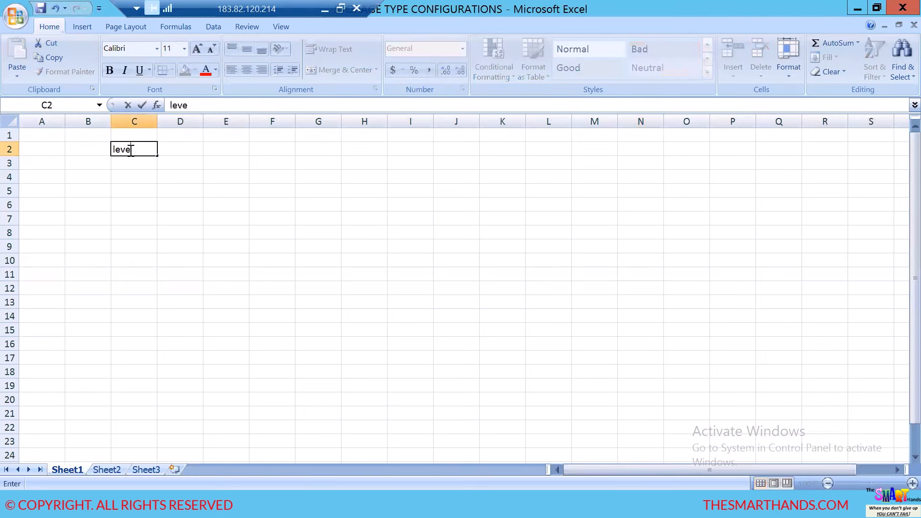
pyautogui.write('l qt')
pyautogui.press('BackSpace')
pyautogui.press('BackSpace')
pyautogui.press('BackSpace')
pyautogui.write('of avail qy')
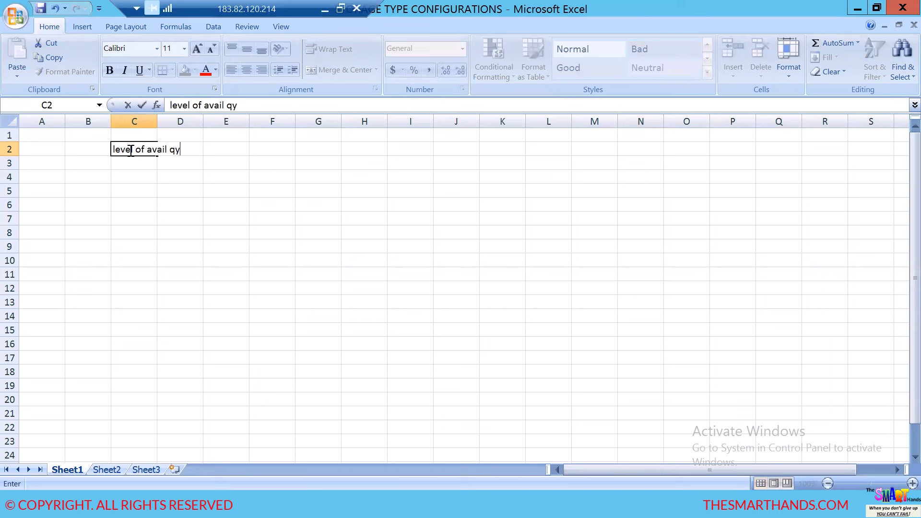
pyautogui.press('BackSpace')
pyautogui.write('ty')
pyautogui.click(225, 219)
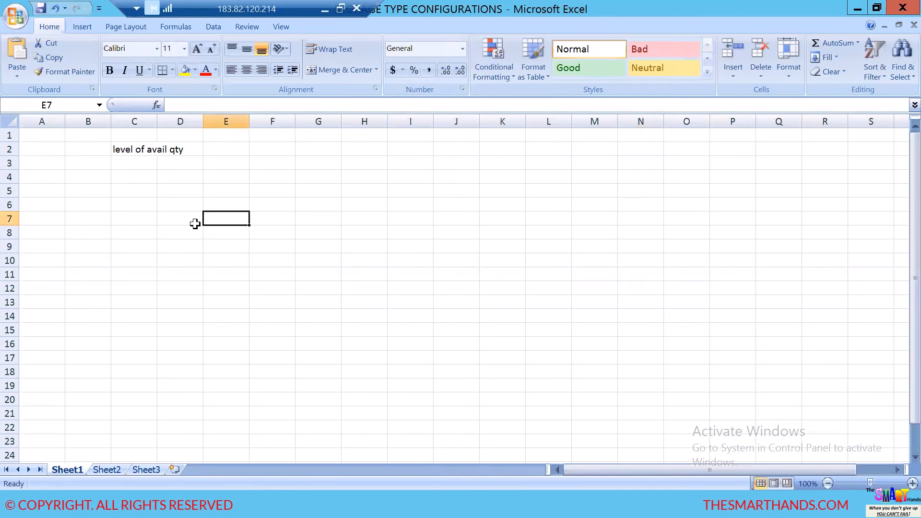
# Step: Merge and center the range F4:J11 into one large cell and put a border around it
pyautogui.click(156, 219)
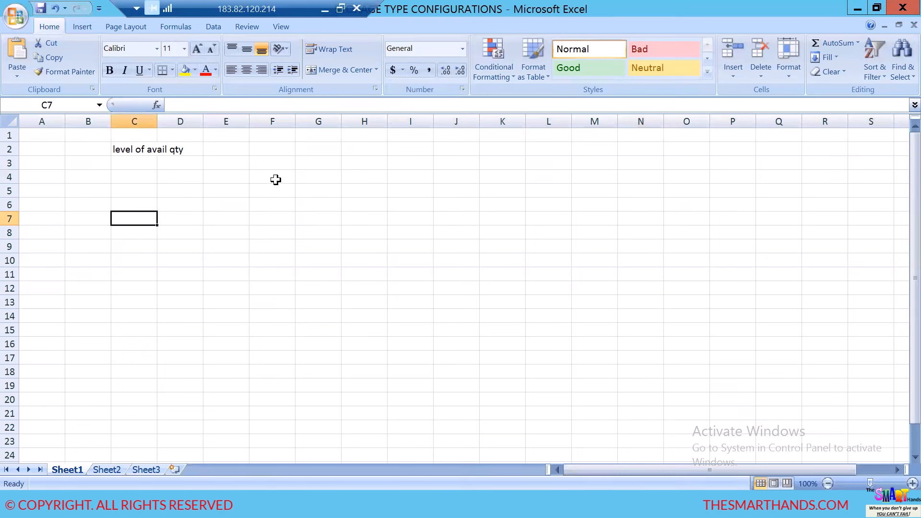
pyautogui.moveTo(279, 177); pyautogui.dragTo(463, 271)
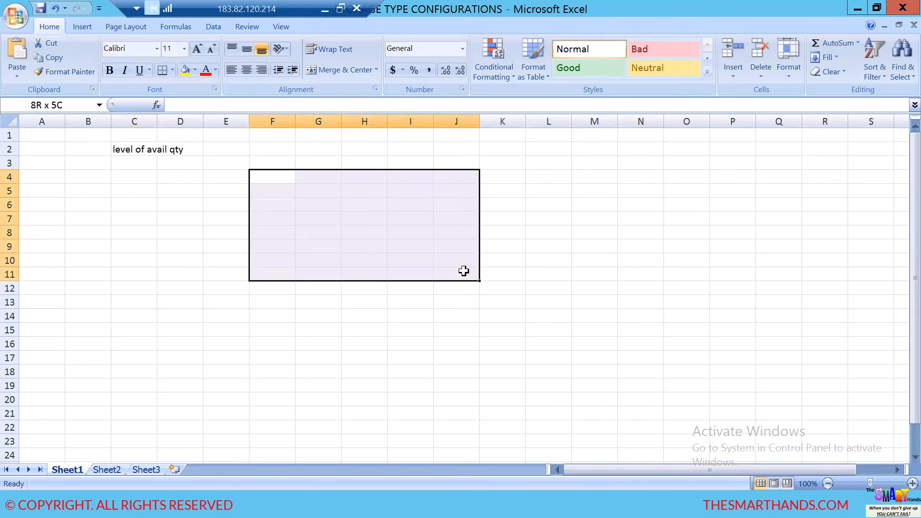
pyautogui.click(340, 70)
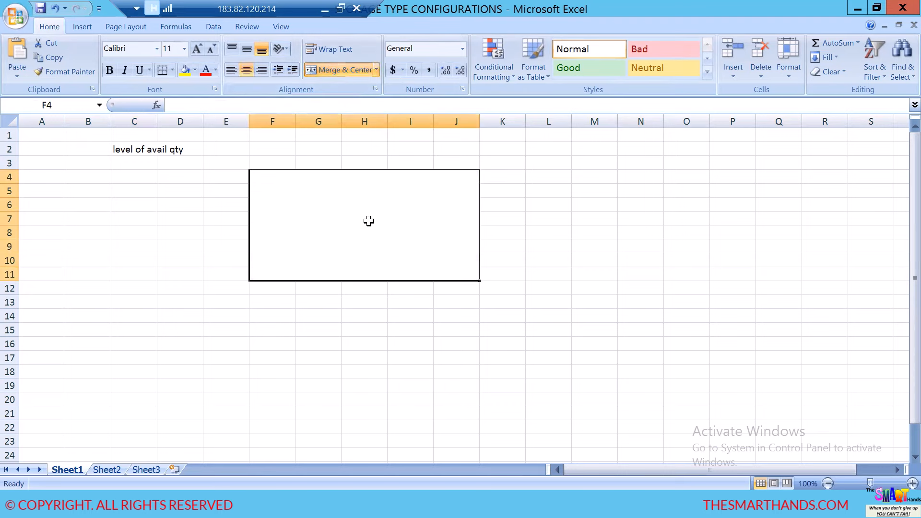
pyautogui.click(173, 71)
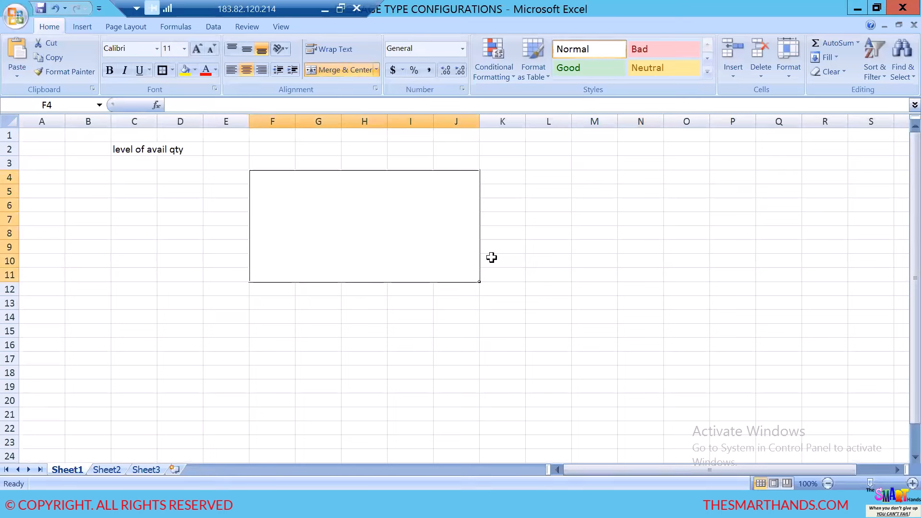
# Step: Enter the product label "25kgs rice bags" in cell M6, beside the bordered box
pyautogui.click(595, 201)
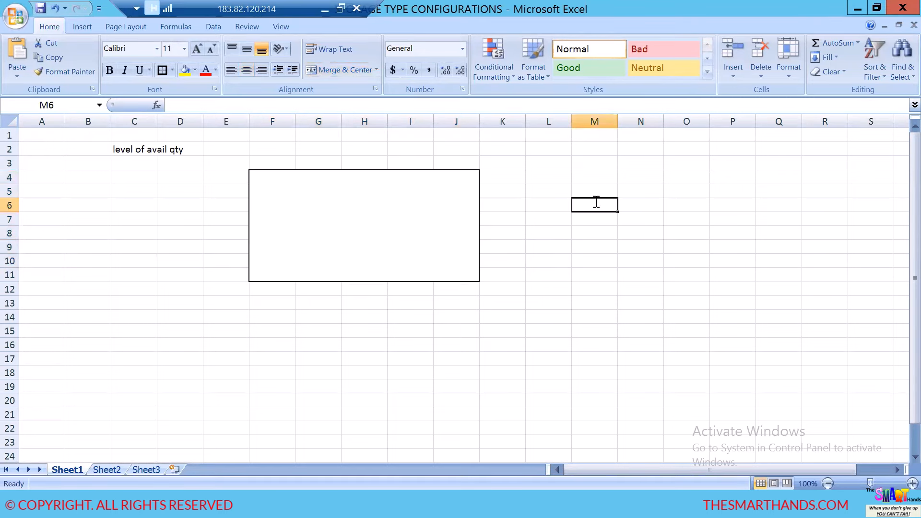
pyautogui.write('25kgs ri')
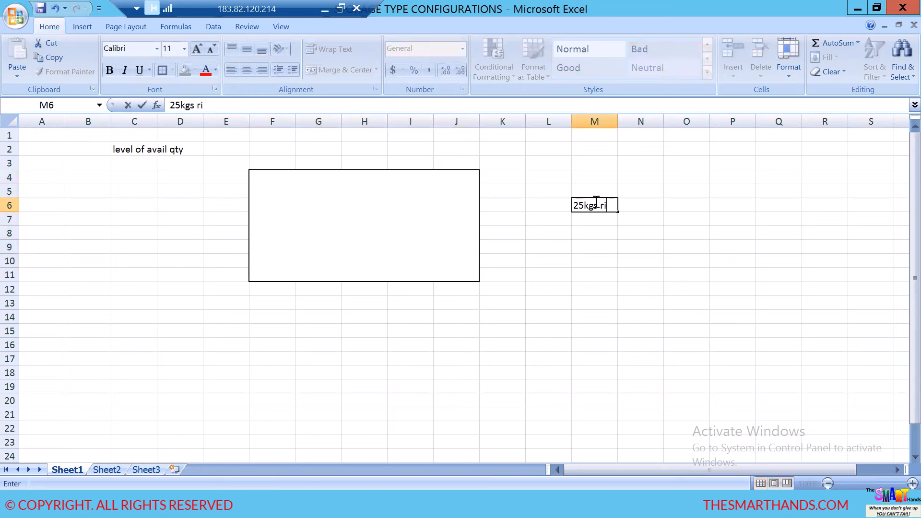
pyautogui.write('ce bags')
pyautogui.click(597, 261)
# Step: Enter the first handling unit HU01 in capital letters in cell O6, beside the rice bags label
pyautogui.click(704, 204)
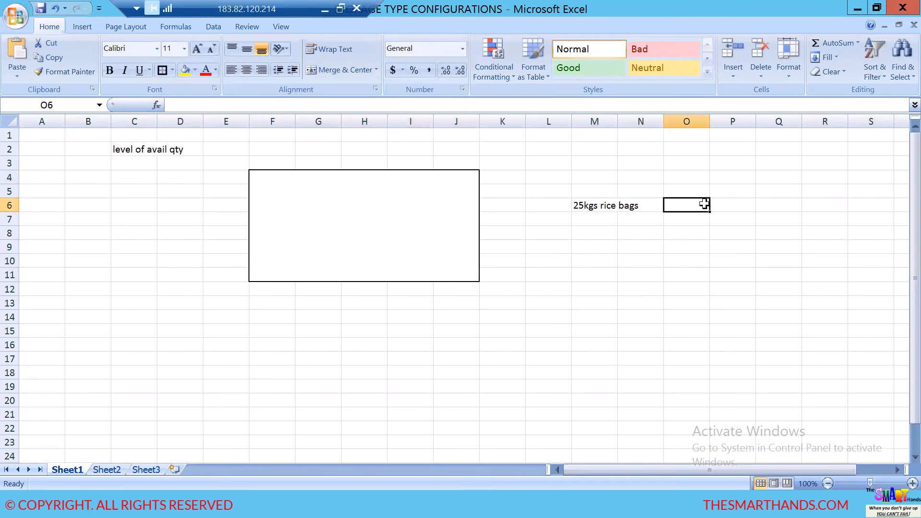
pyautogui.write('hu')
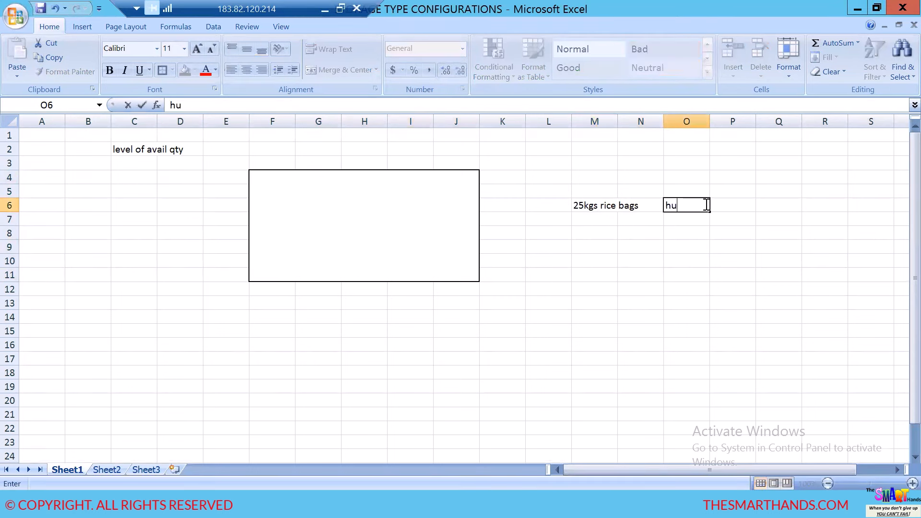
pyautogui.write('01')
pyautogui.click(353, 244)
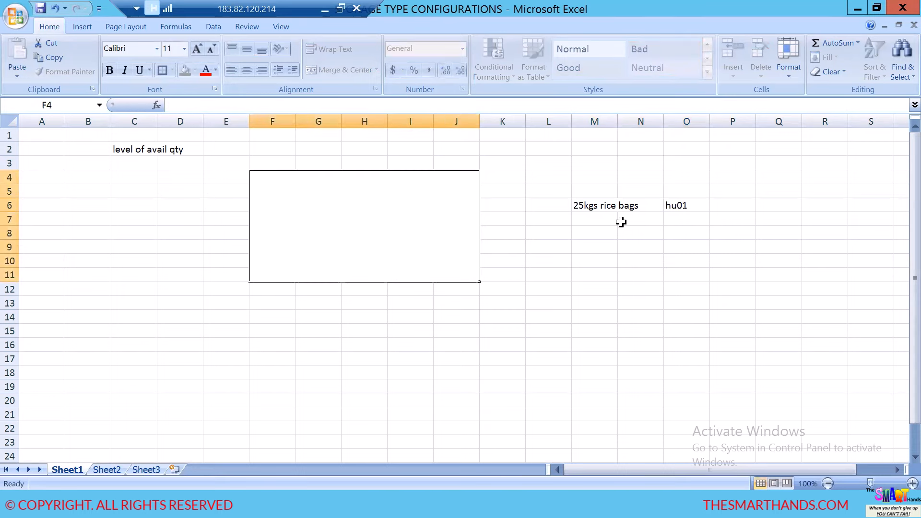
pyautogui.click(689, 205)
pyautogui.write('hu')
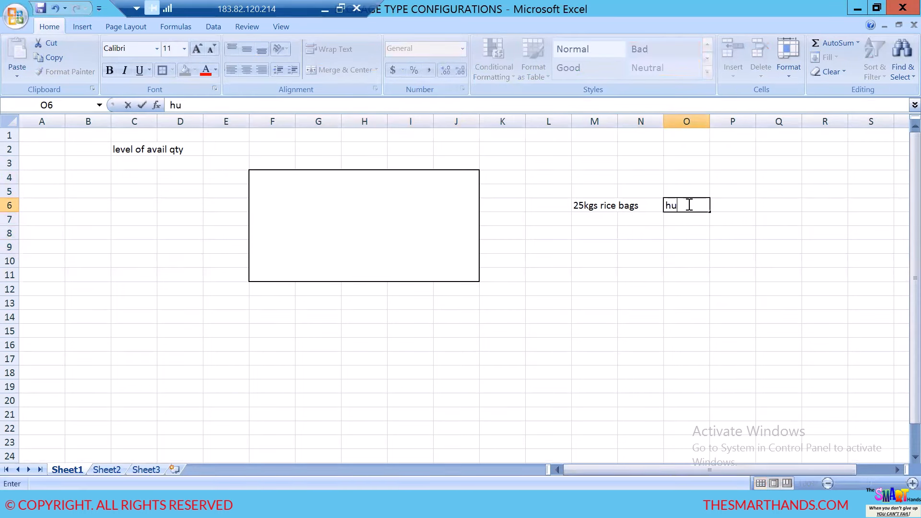
pyautogui.press('BackSpace')
pyautogui.press('BackSpace')
pyautogui.write('HU01')
# Step: Enter HU02 in cell O7 and fill the handling unit series down column O to HU10 in O15
pyautogui.click(696, 222)
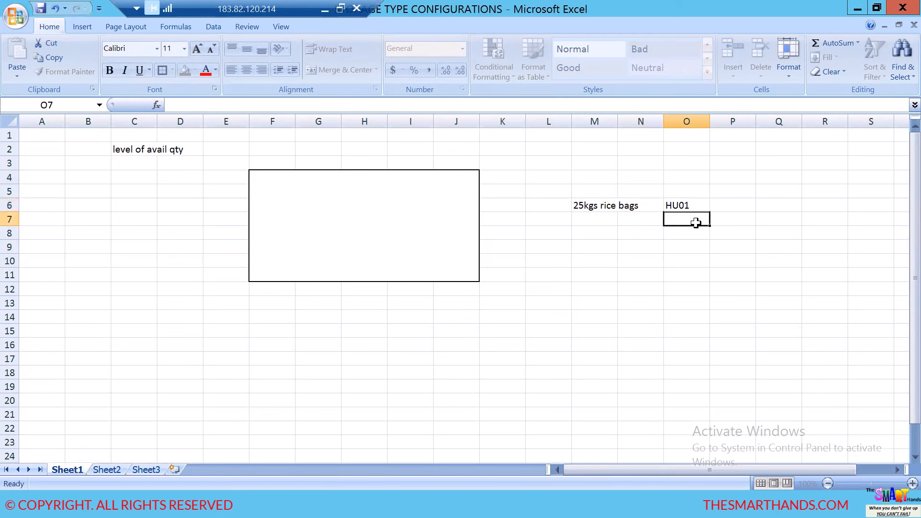
pyautogui.write('HU02')
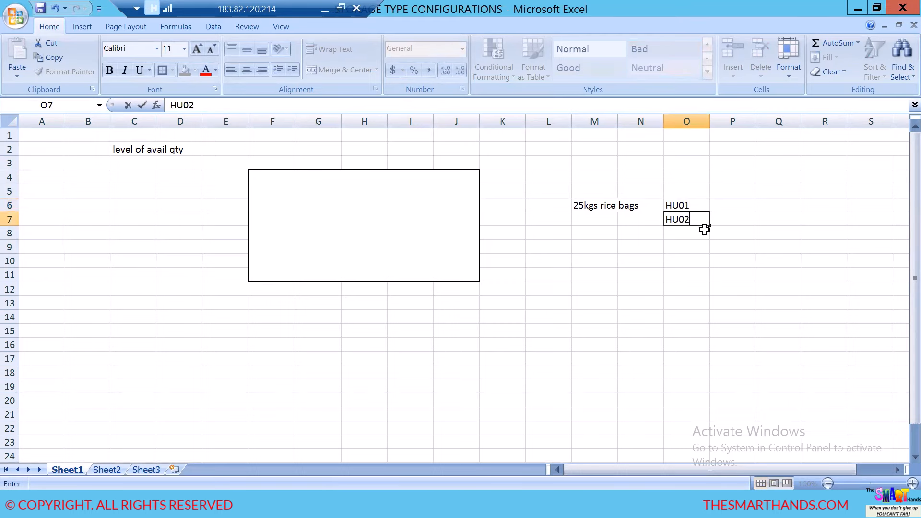
pyautogui.moveTo(684, 270); pyautogui.dragTo(688, 261)
pyautogui.moveTo(696, 203); pyautogui.dragTo(700, 333)
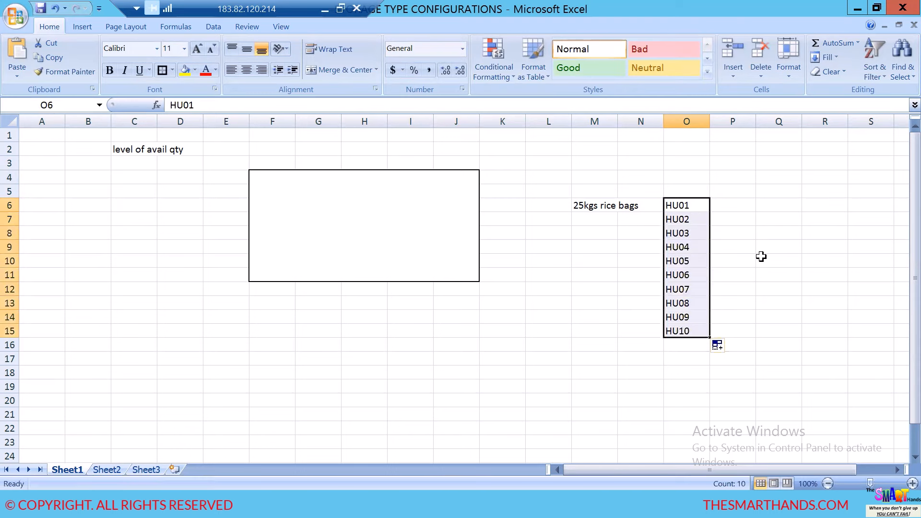
pyautogui.click(762, 259)
pyautogui.click(271, 181)
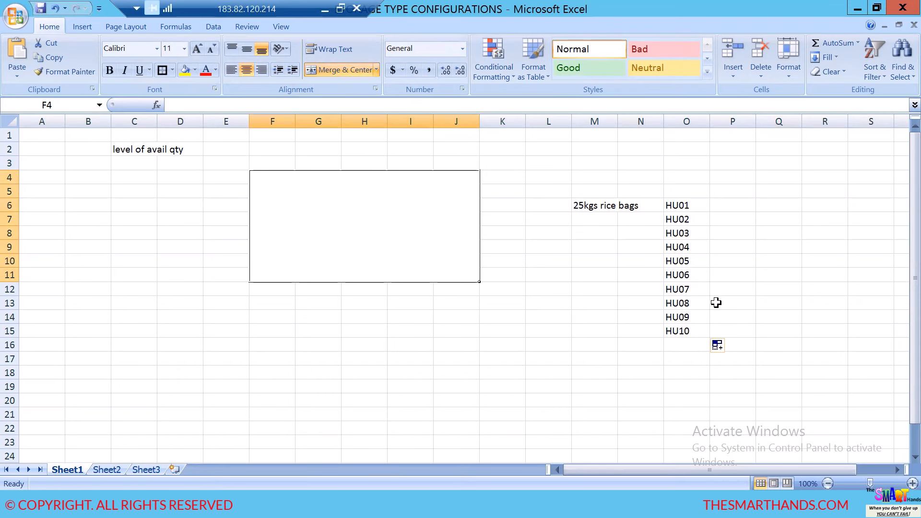
pyautogui.click(689, 203)
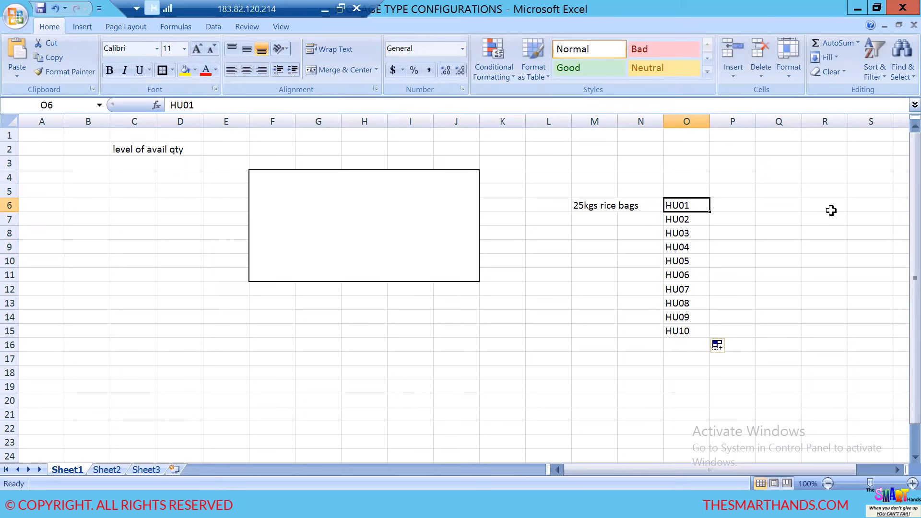
# Step: Enter the quantity 50KGS in cell R8, beside the handling unit list
pyautogui.click(838, 235)
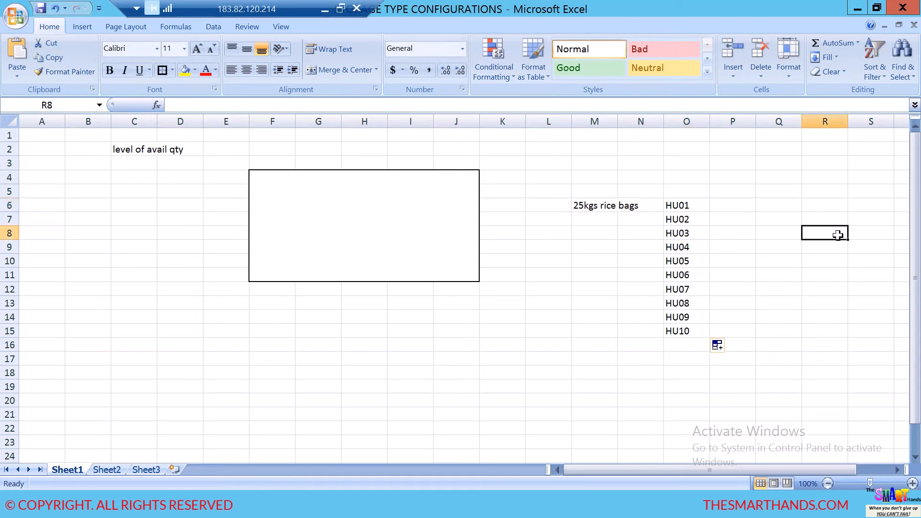
pyautogui.write('50K')
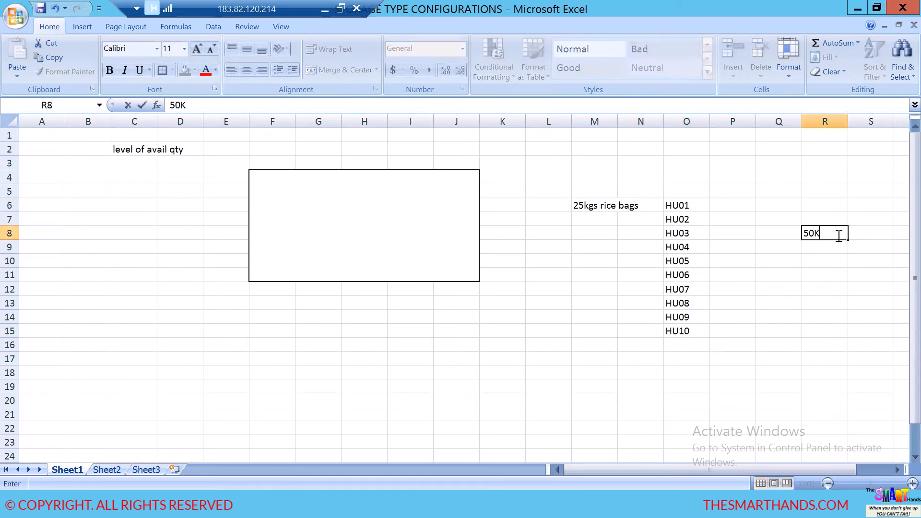
pyautogui.write('GS')
pyautogui.click(813, 314)
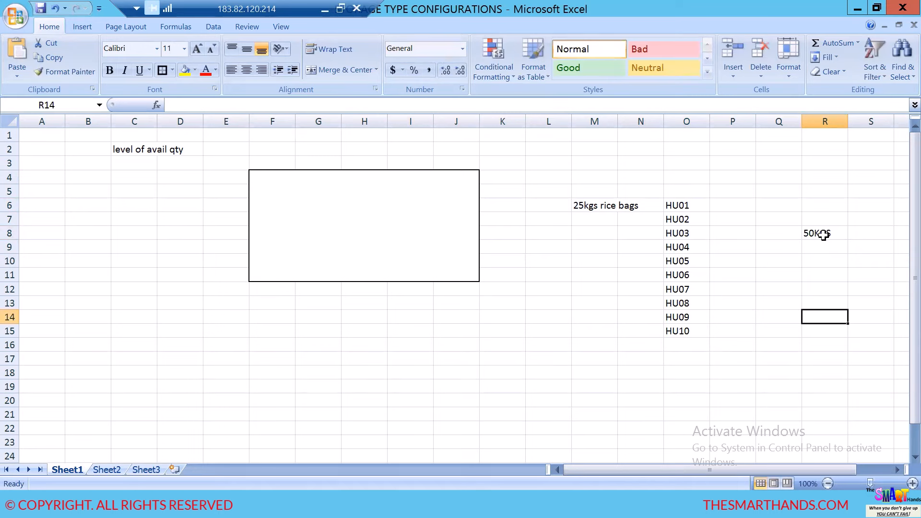
pyautogui.click(822, 233)
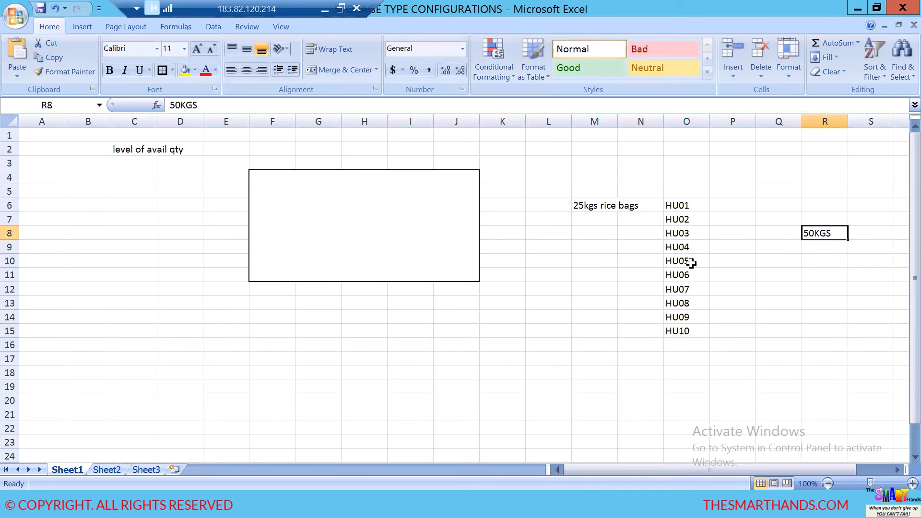
pyautogui.click(332, 203)
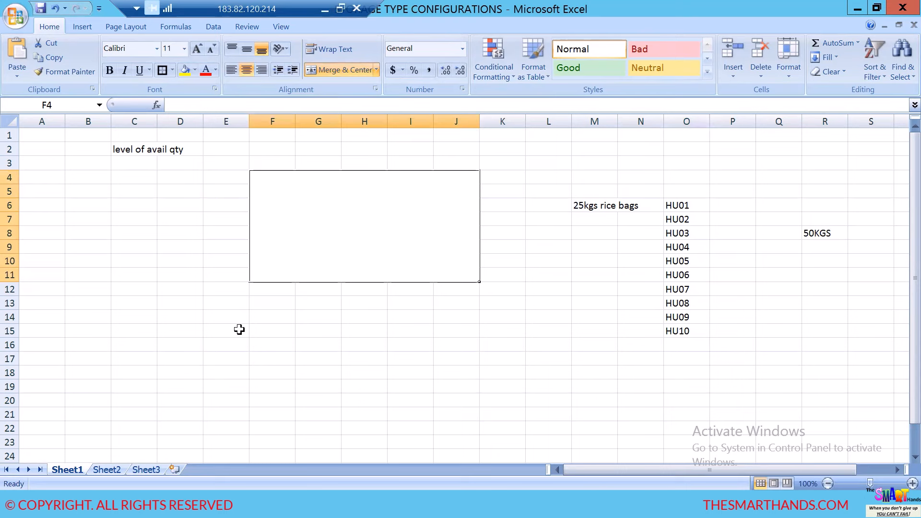
# Step: Enter OPTION1 in cell F15 and its description "SYSTEM PROPOSE 2 HUS , YPU SHOULD PICK THAT PARTICULAR HU" in H15
pyautogui.click(260, 328)
pyautogui.write('OPTION1')
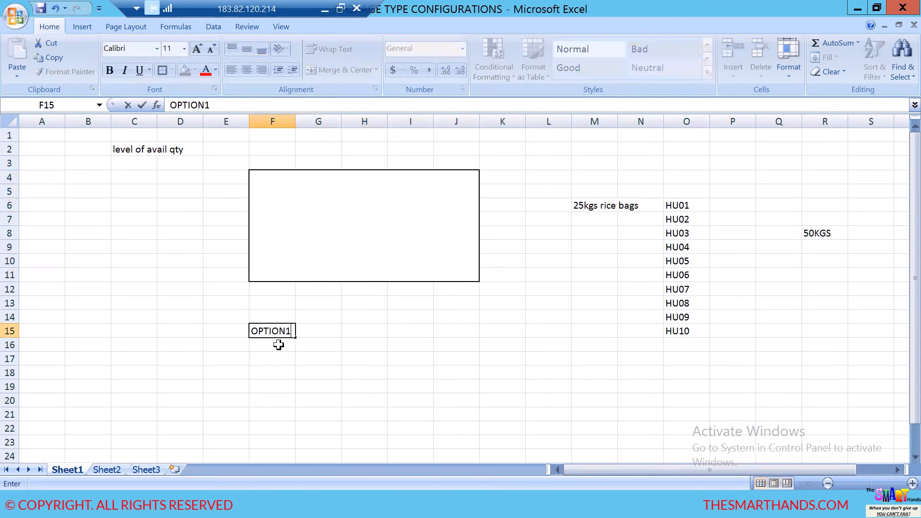
pyautogui.click(380, 333)
pyautogui.write('S')
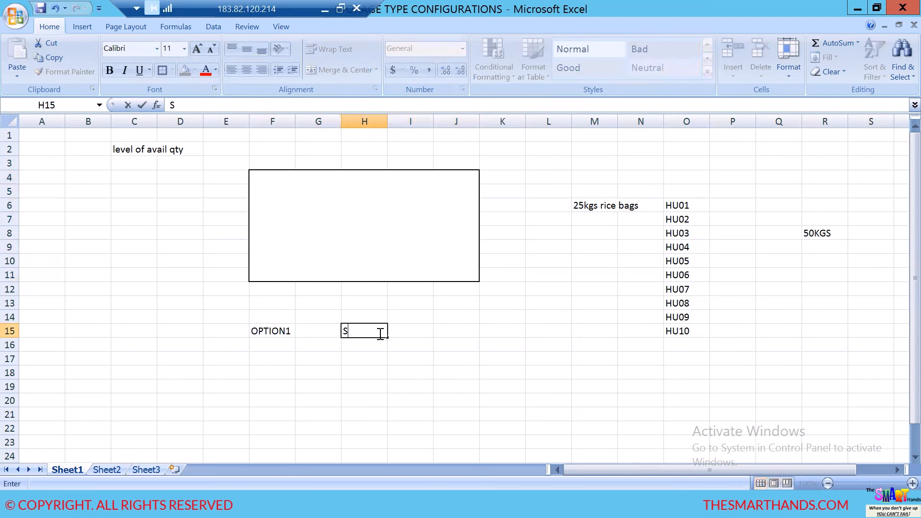
pyautogui.write('YSTEM PROPOSE')
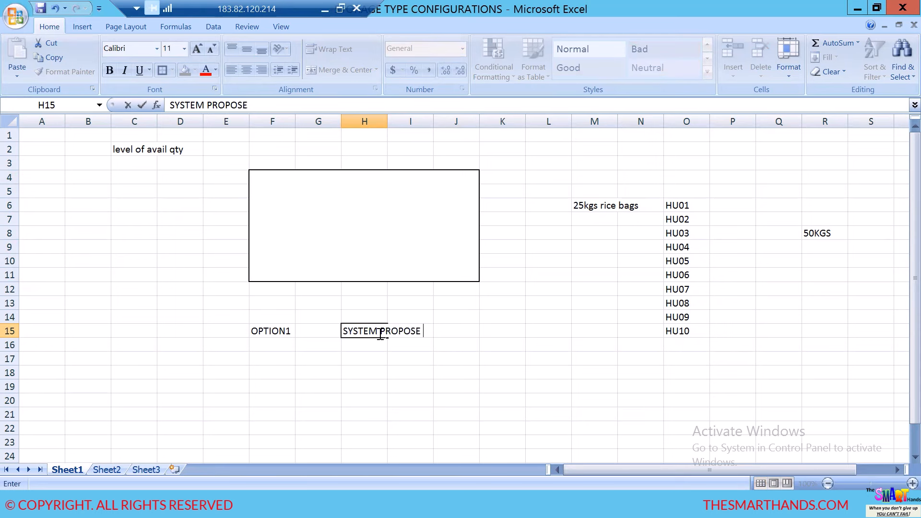
pyautogui.write(' 2 HUS , YPU SHO')
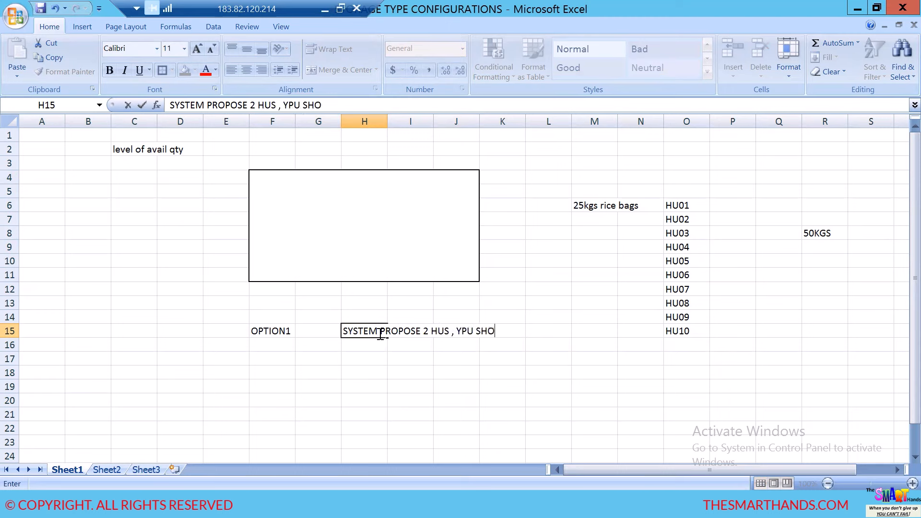
pyautogui.write('ULD PICK THA')
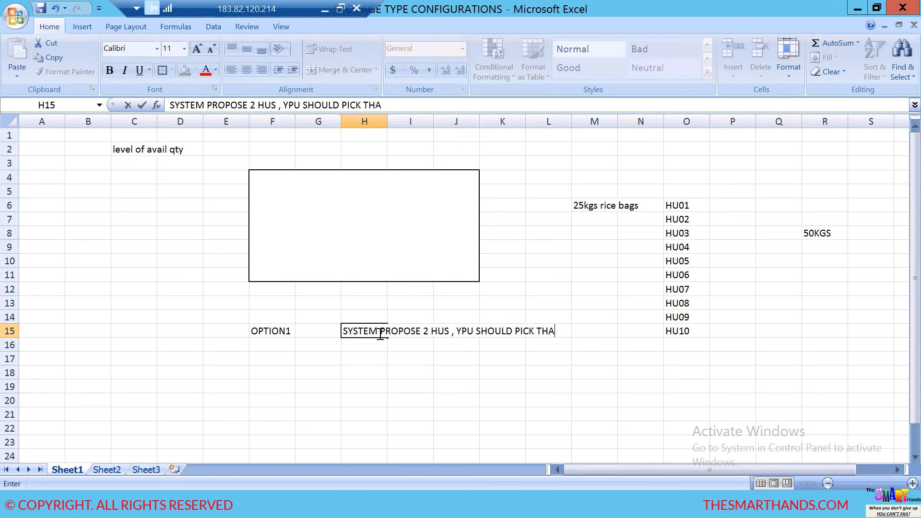
pyautogui.write('T PARTICULA')
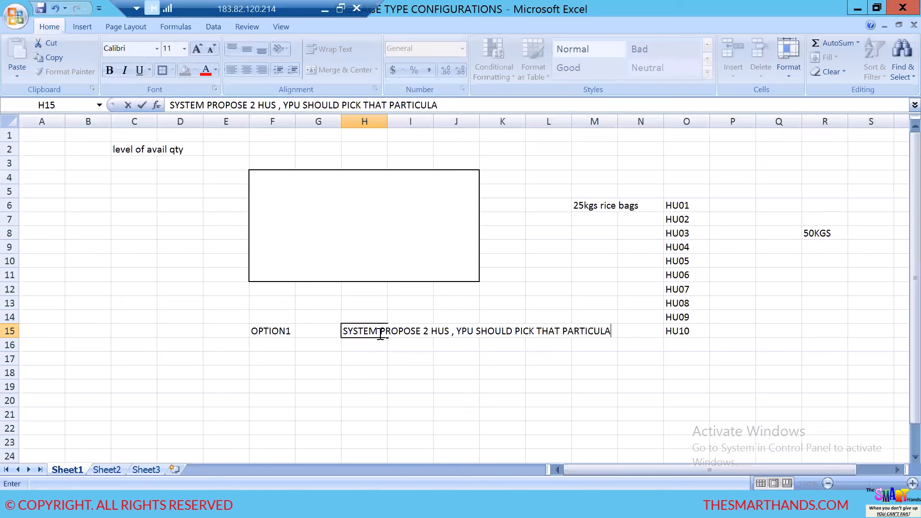
pyautogui.write('R HU')
pyautogui.click(414, 378)
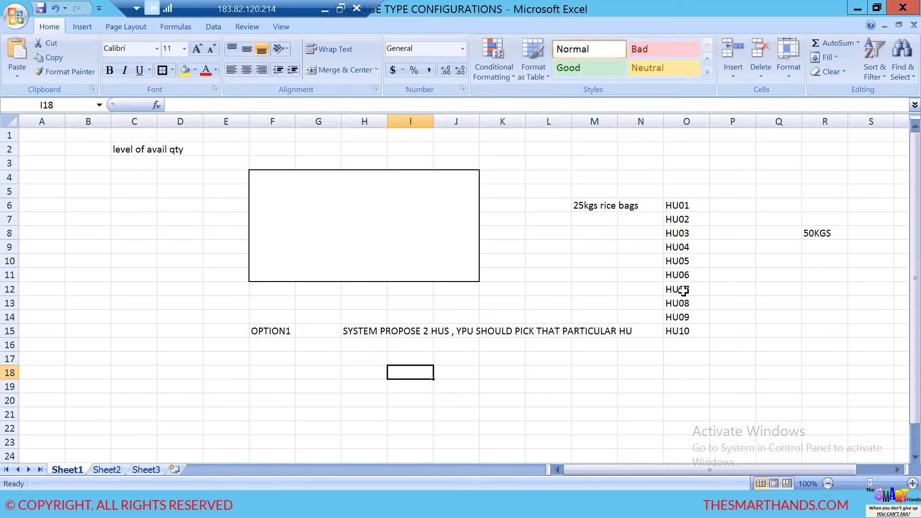
# Step: Highlight the handling units HU07 and HU08 in cells O12 to O13 with a yellow fill
pyautogui.moveTo(683, 290); pyautogui.dragTo(683, 306)
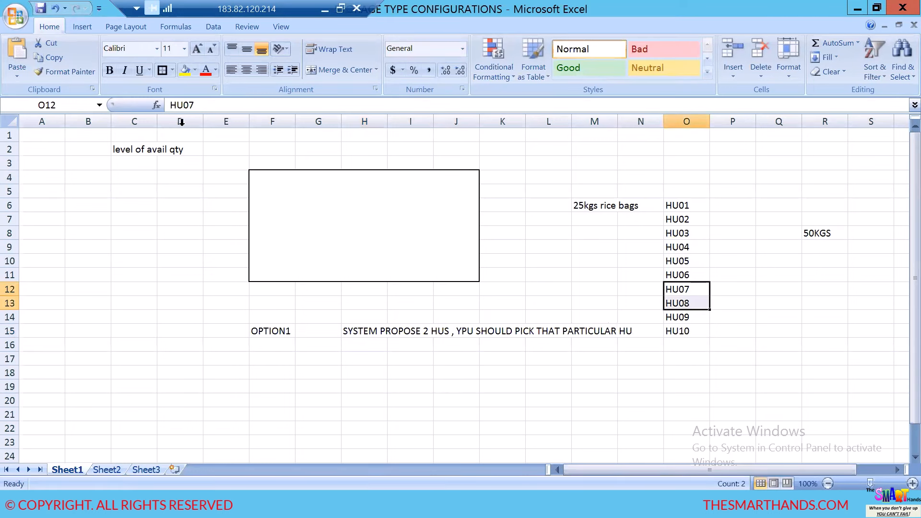
pyautogui.click(186, 70)
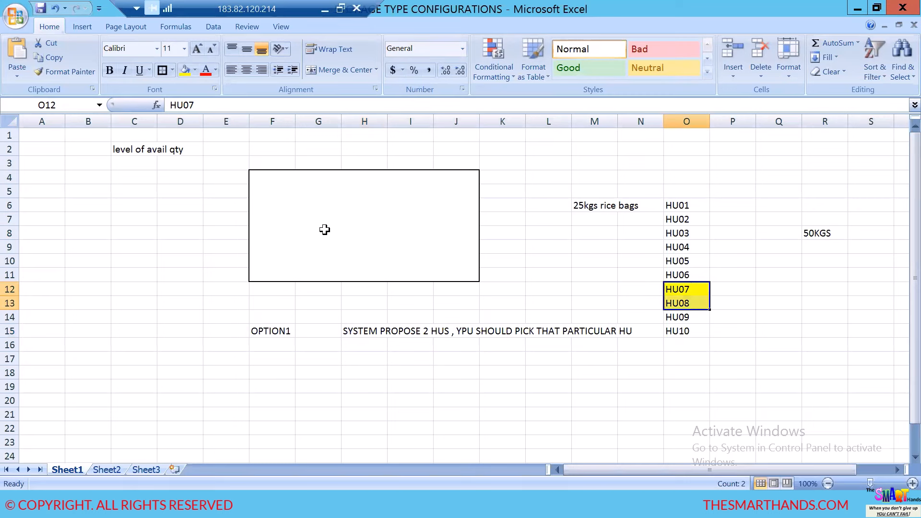
pyautogui.click(696, 291)
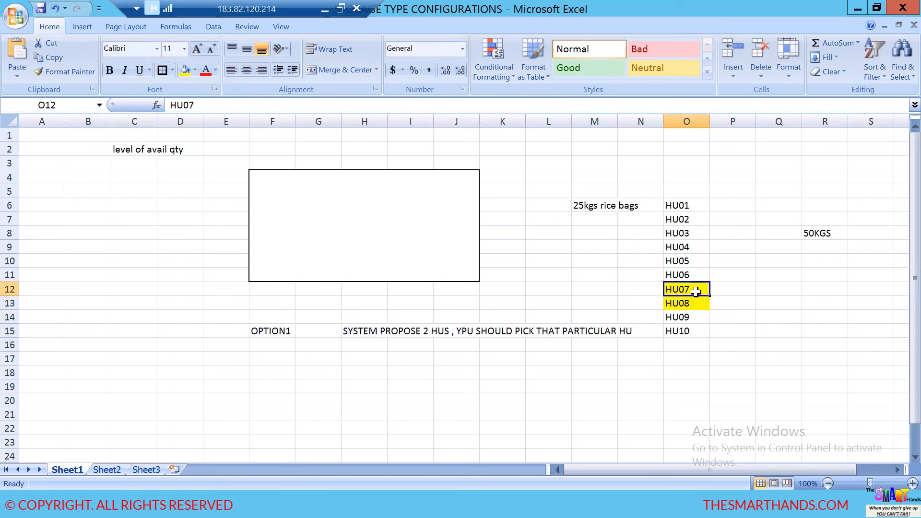
pyautogui.click(695, 303)
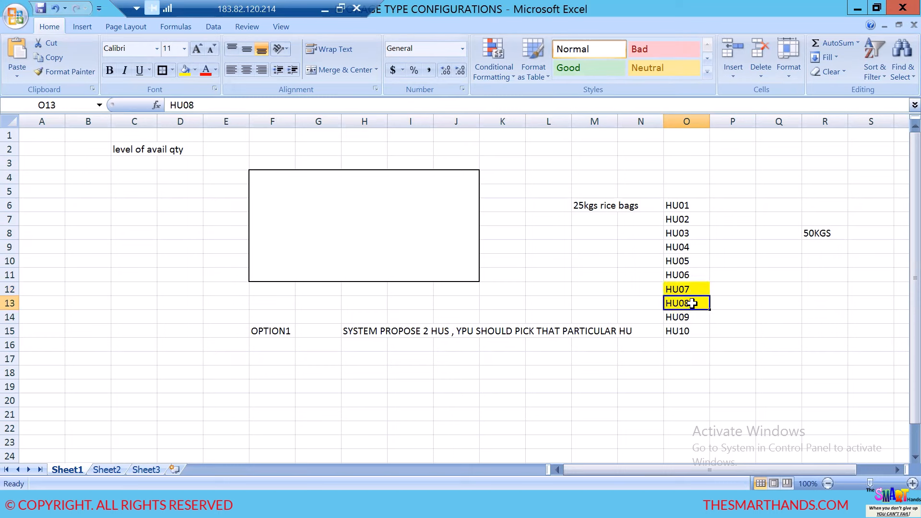
# Step: Enter OPTION2 in cell F18 and the description "SYSTEM PROPOSE THE BIN" in H18
pyautogui.click(269, 369)
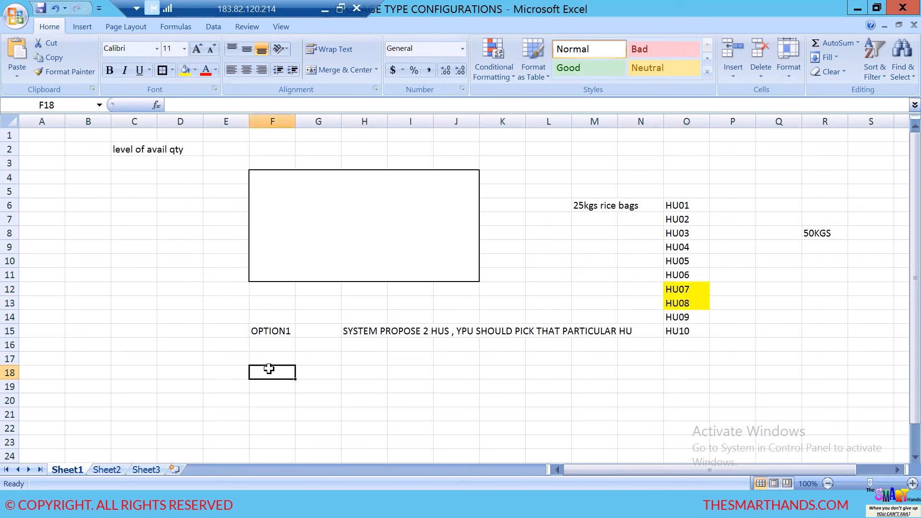
pyautogui.write('OPTIO')
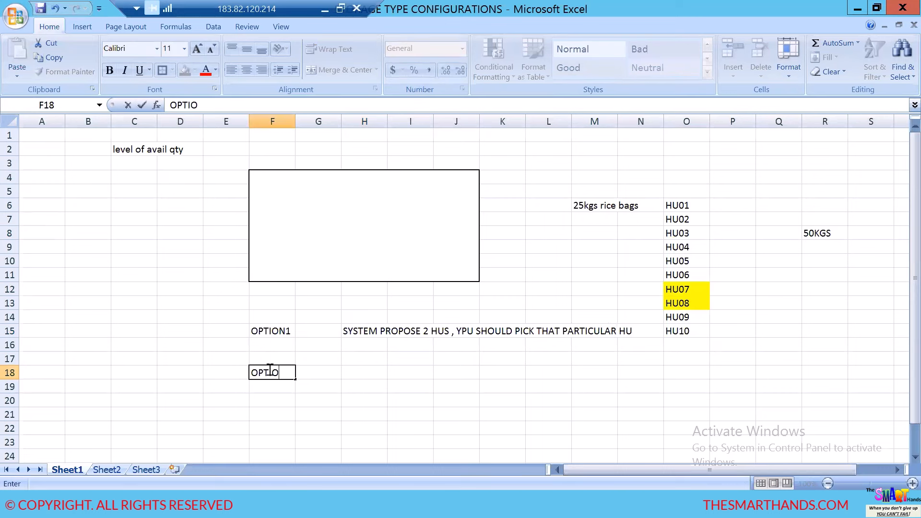
pyautogui.write('N2')
pyautogui.click(329, 413)
pyautogui.click(372, 372)
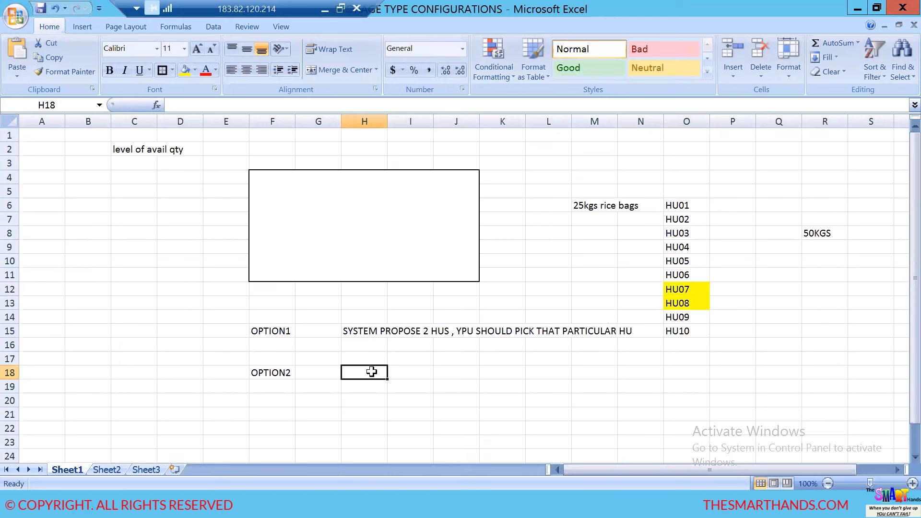
pyautogui.write('SYSTE')
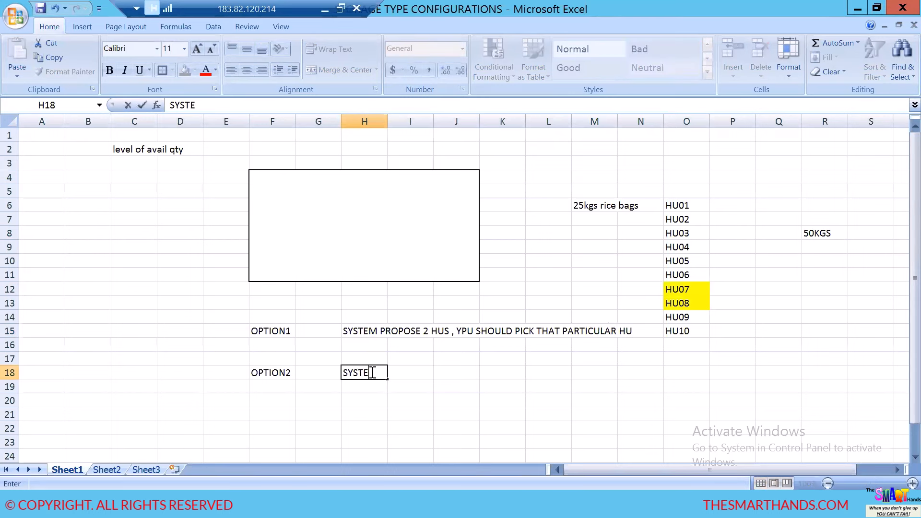
pyautogui.write('M PROP')
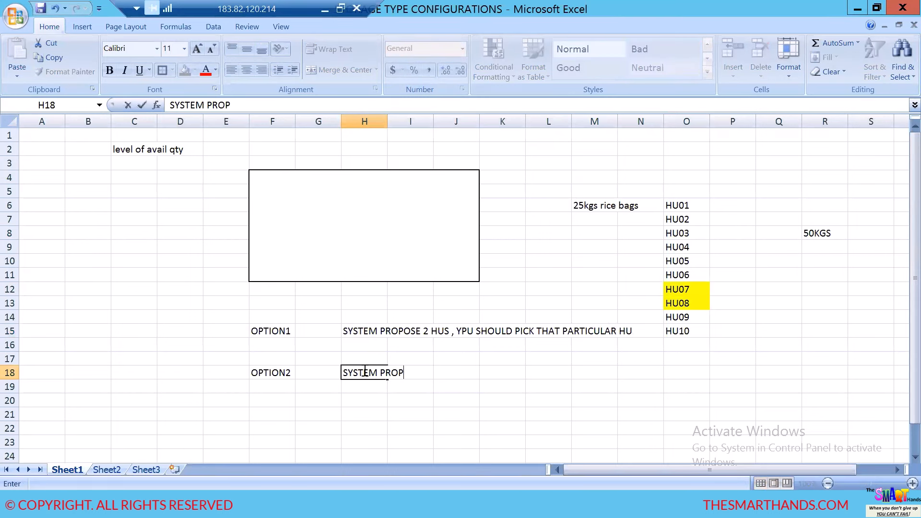
pyautogui.write('OSE THE BIN')
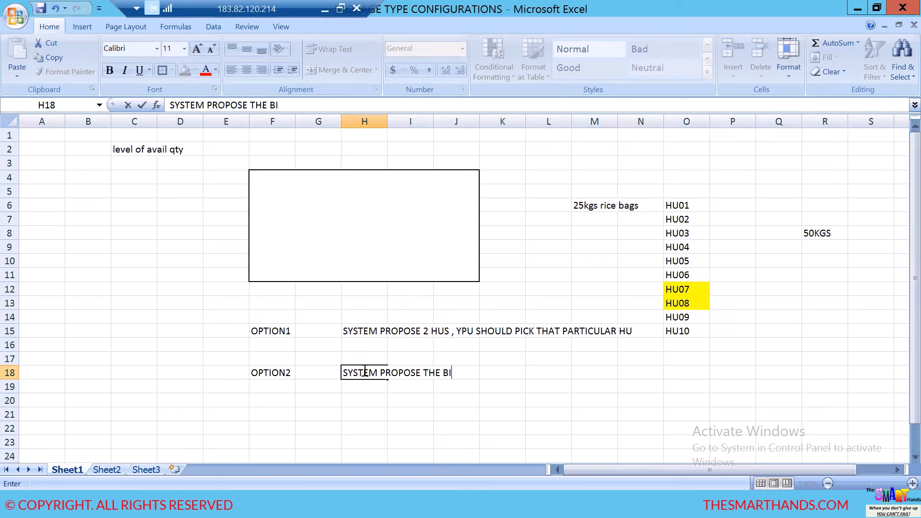
# Step: Label the bordered box with the bin name HD10-01-01 in cell G3 above it
pyautogui.click(324, 165)
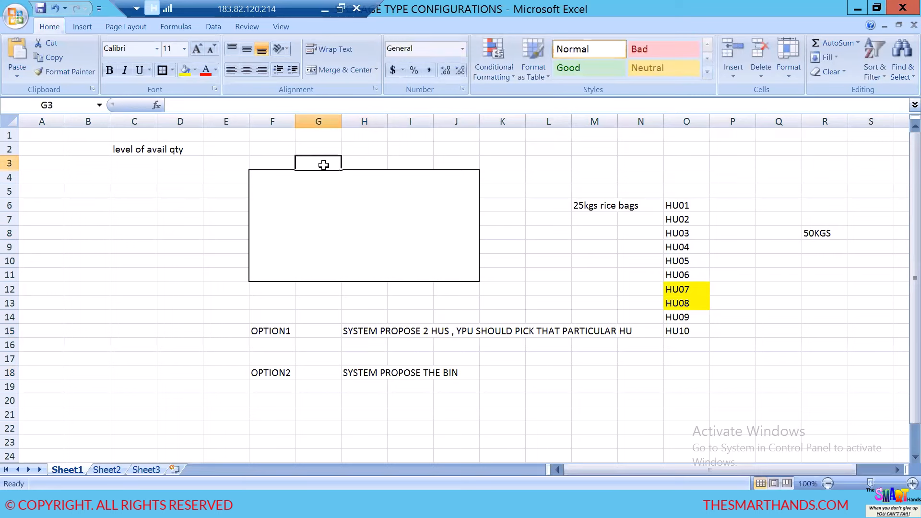
pyautogui.write('HD')
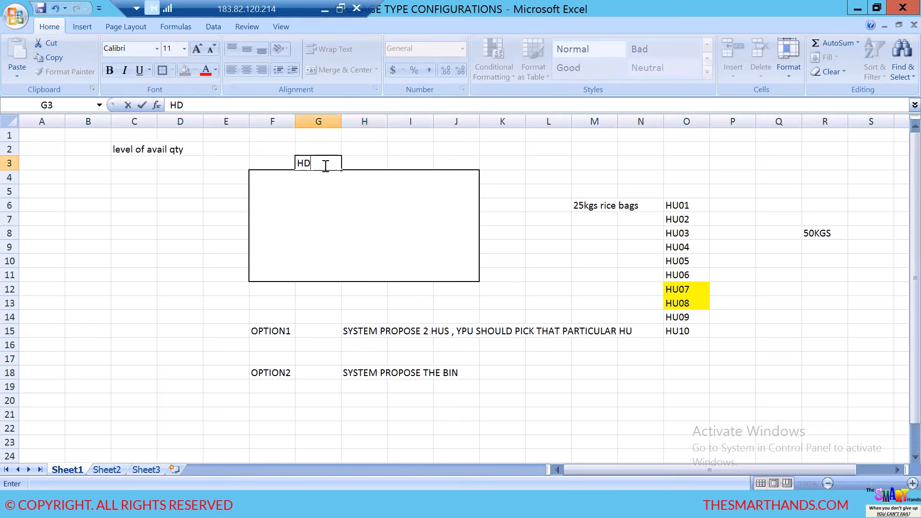
pyautogui.write('10-01-01')
pyautogui.click(358, 263)
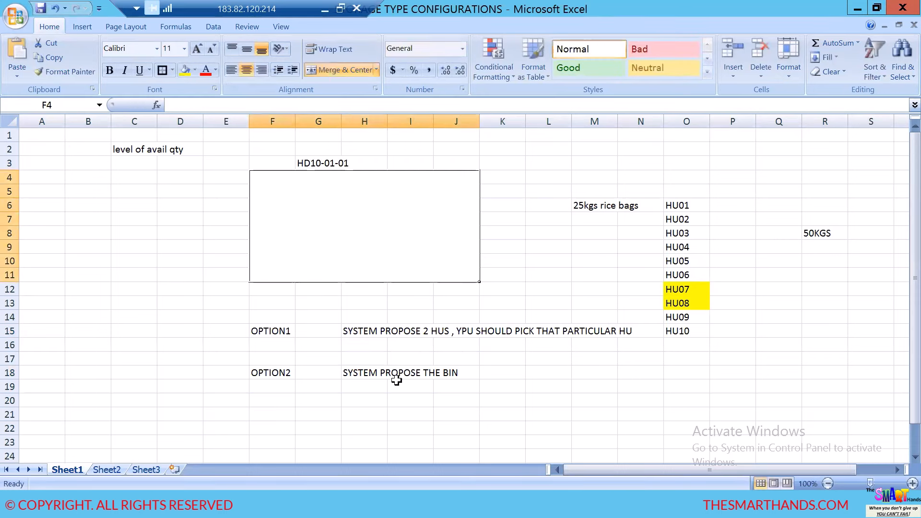
# Step: Extend the OPTION2 description in cell H18 by adding ", YOU CAN PICK WHATEVER HUS YOU WANT" at its end
pyautogui.click(366, 373)
pyautogui.click(298, 106)
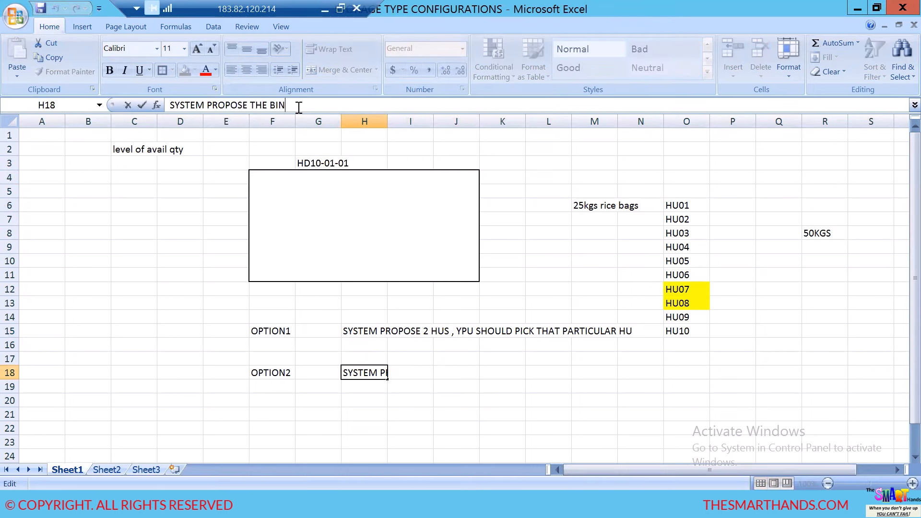
pyautogui.write(', YOU CAN PI')
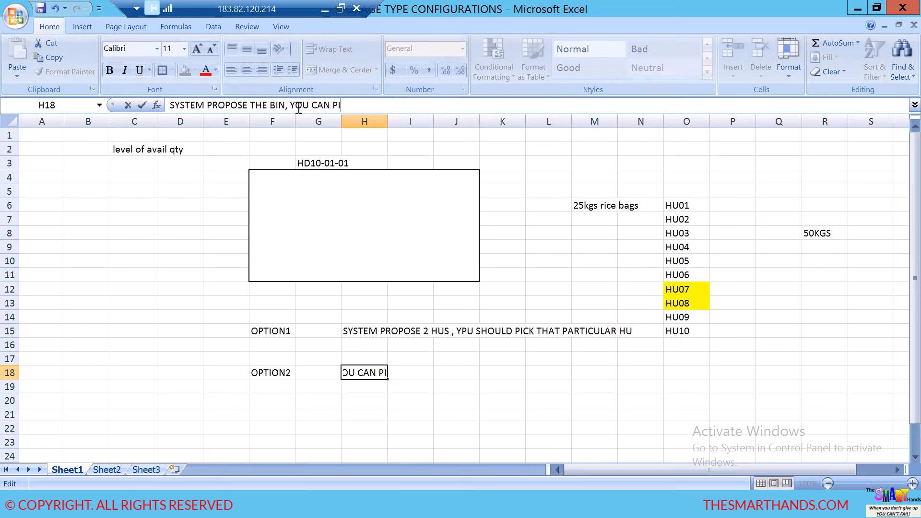
pyautogui.write('CK WHA')
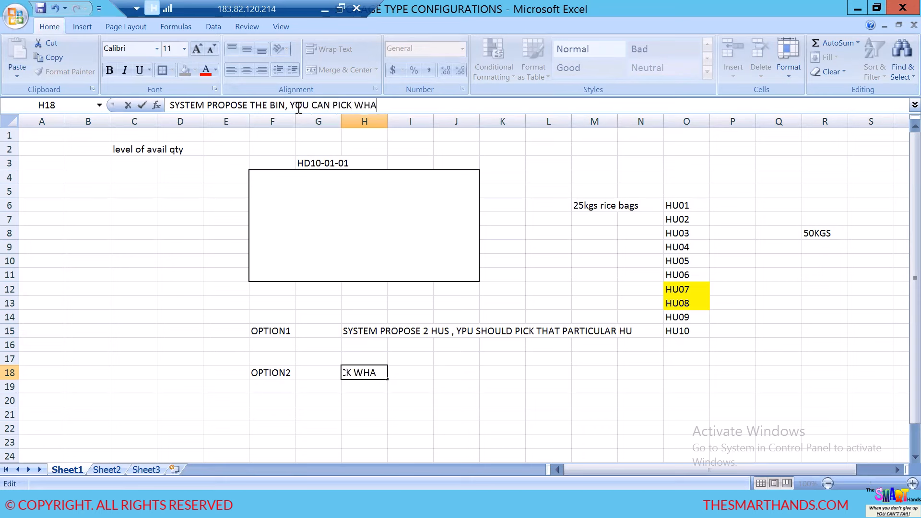
pyautogui.write('TEVER HUS ')
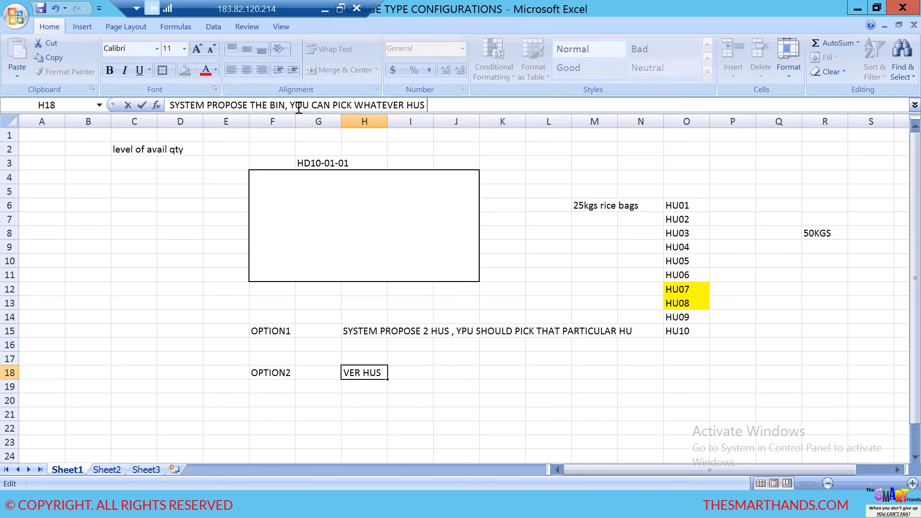
pyautogui.write('YOU WANT')
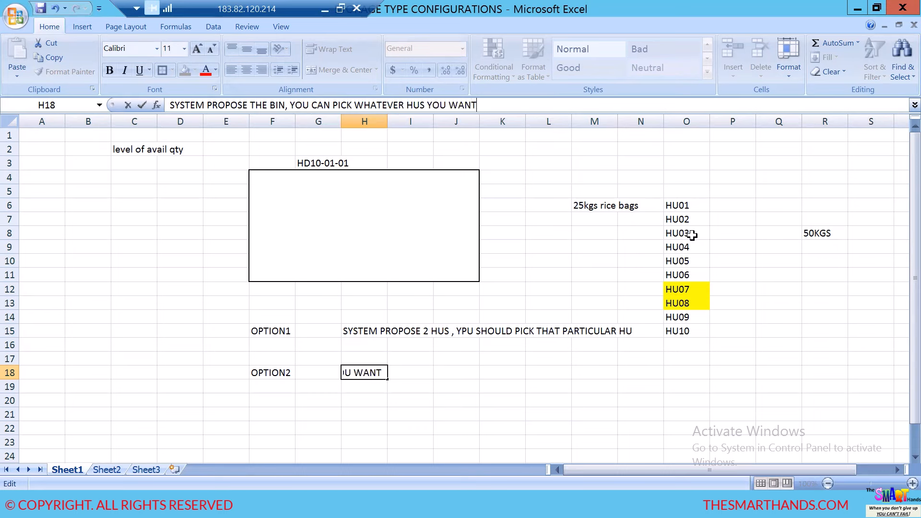
pyautogui.click(474, 426)
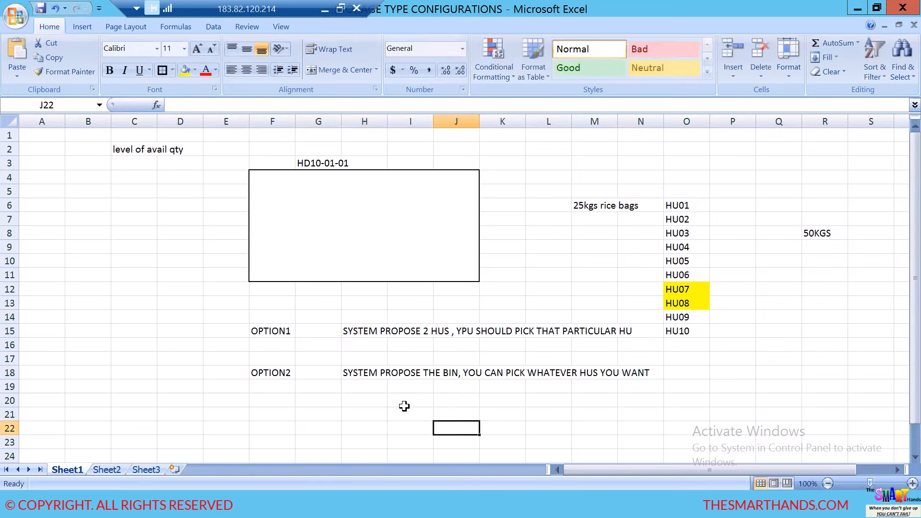
pyautogui.click(365, 374)
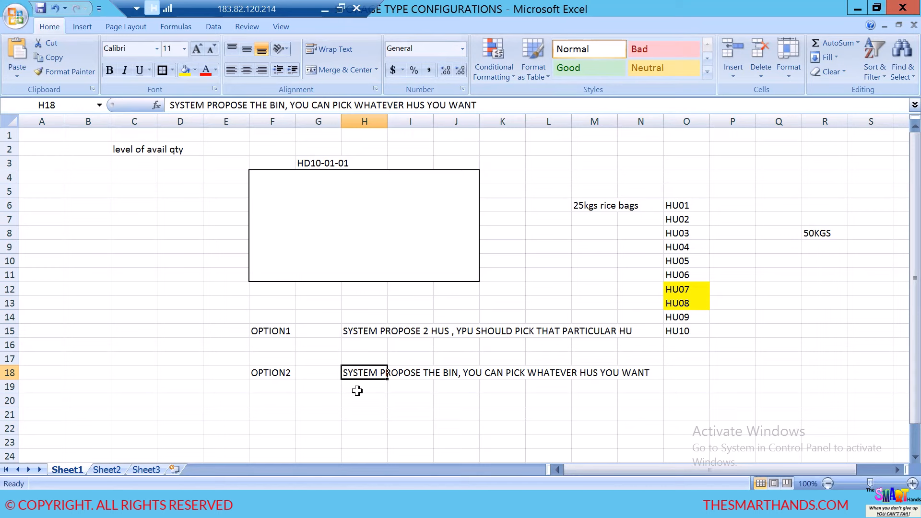
pyautogui.click(277, 376)
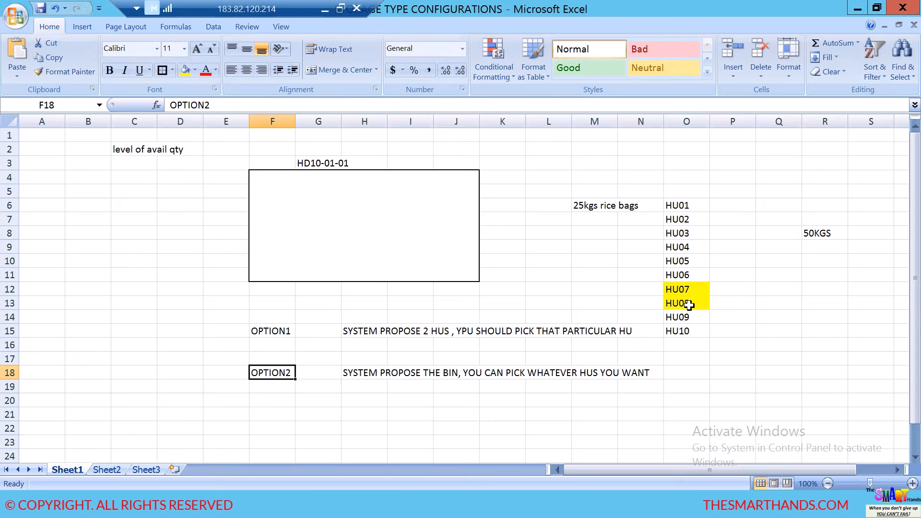
pyautogui.click(267, 331)
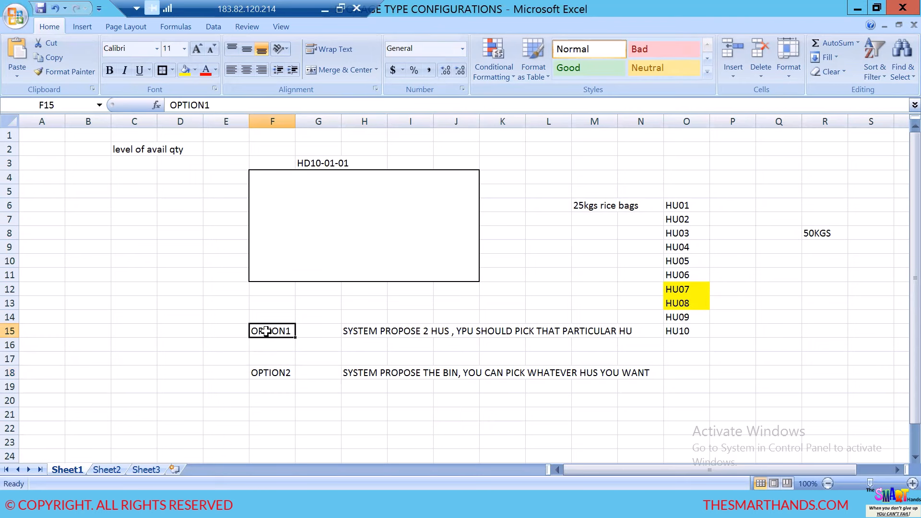
pyautogui.click(280, 373)
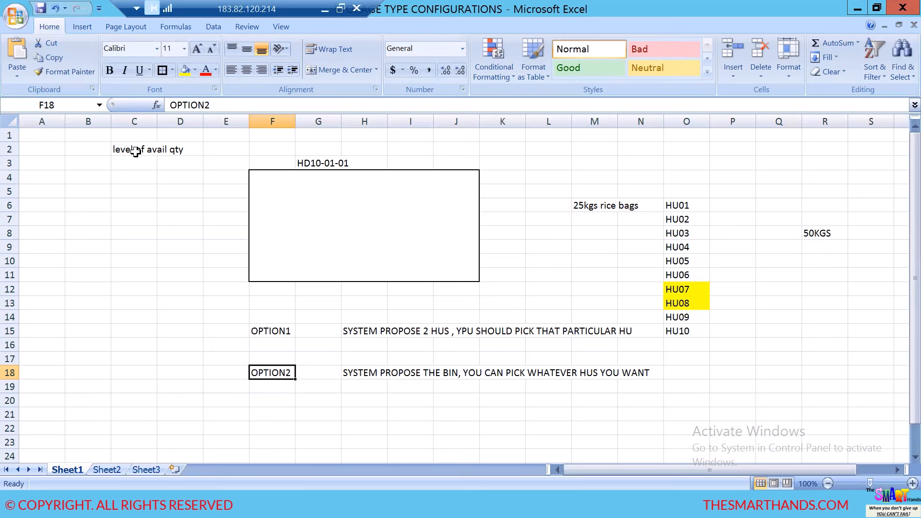
# Step: Enter the two availability levels under the "level of avail qty" heading: HU LEVEL in cell C5 and BIN LEVEL in C7
pyautogui.click(138, 194)
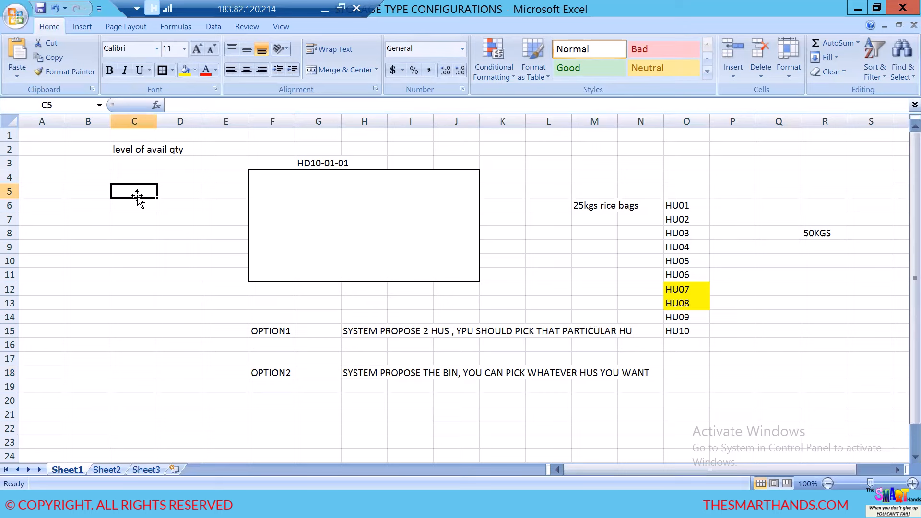
pyautogui.write('HU LEVEL')
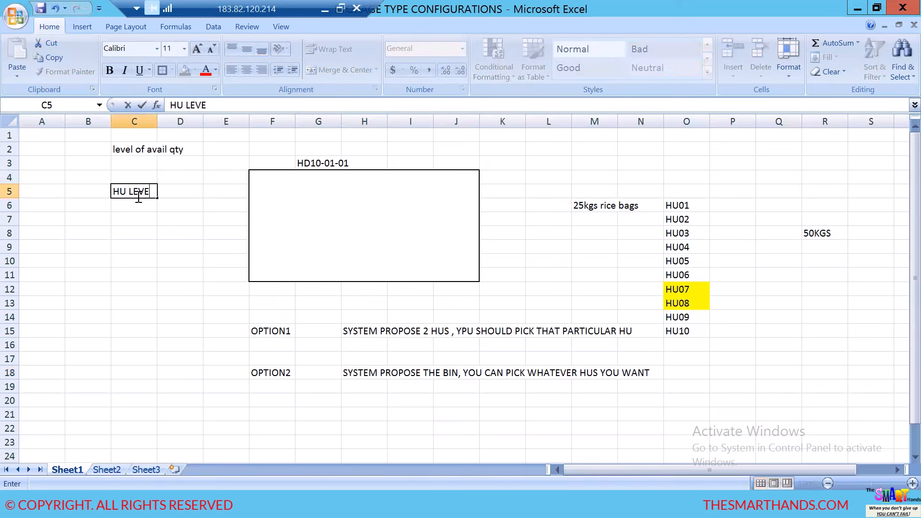
pyautogui.click(129, 215)
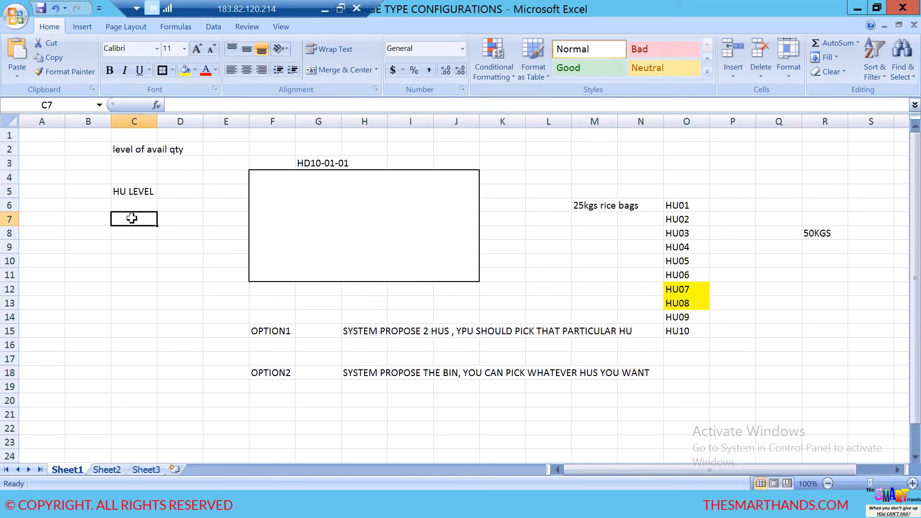
pyautogui.write('BIN LEVEL')
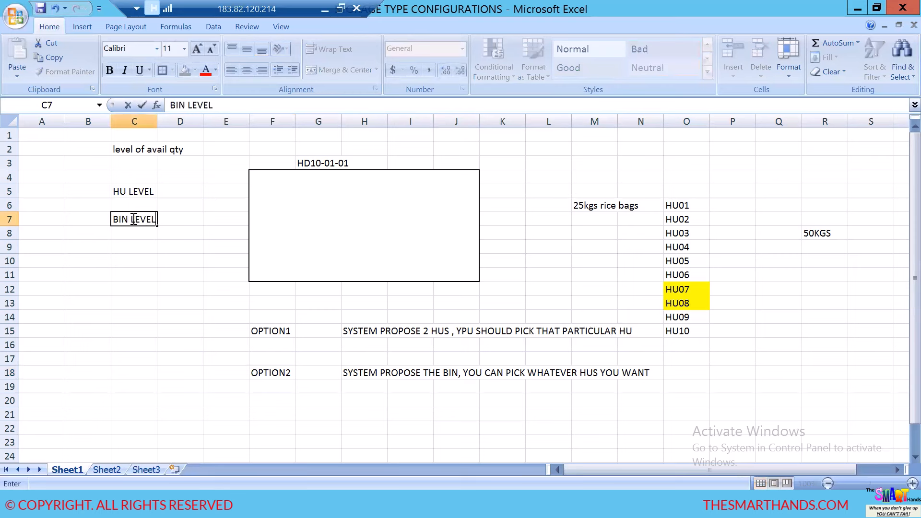
pyautogui.click(150, 290)
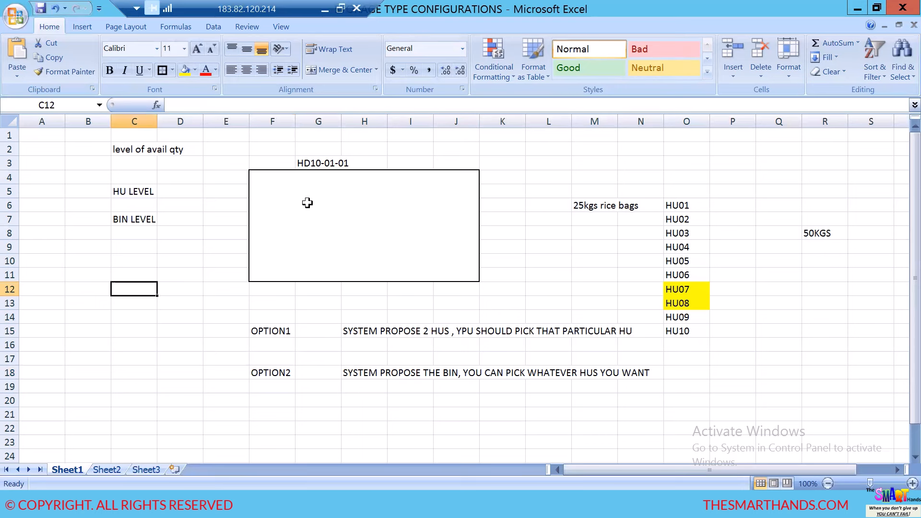
# Step: Go over the HU LEVEL and BIN LEVEL entries under the level of avail qty heading
pyautogui.click(140, 192)
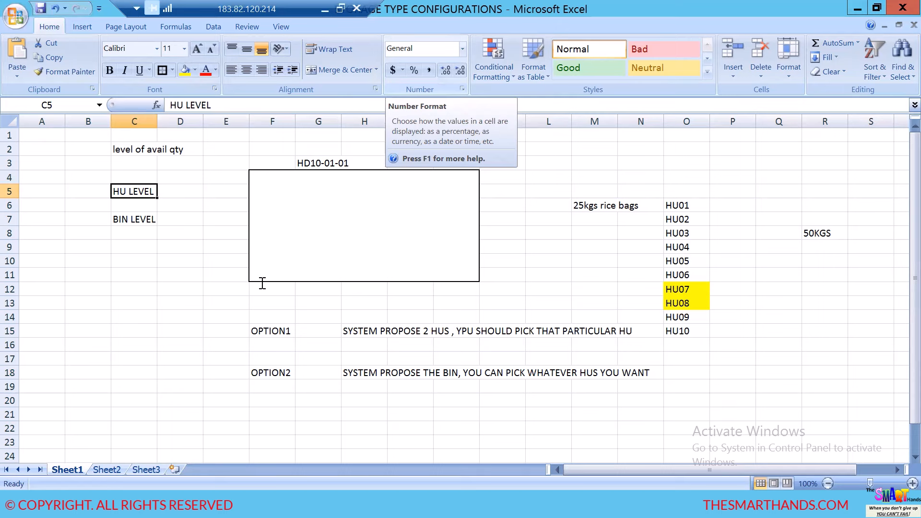
pyautogui.click(187, 290)
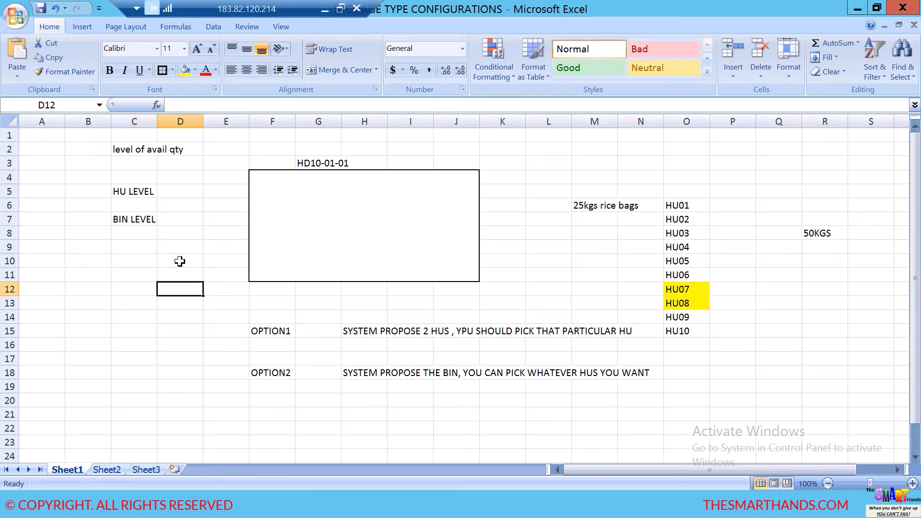
pyautogui.click(140, 188)
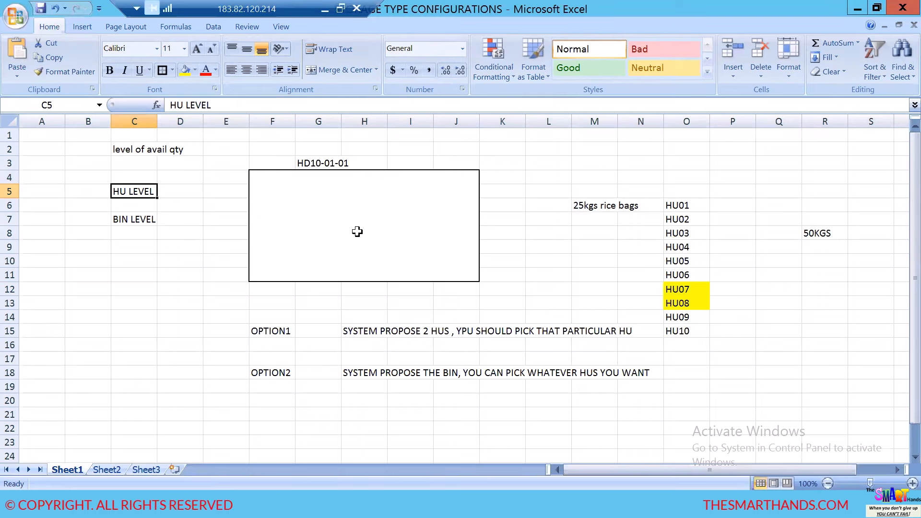
pyautogui.click(137, 219)
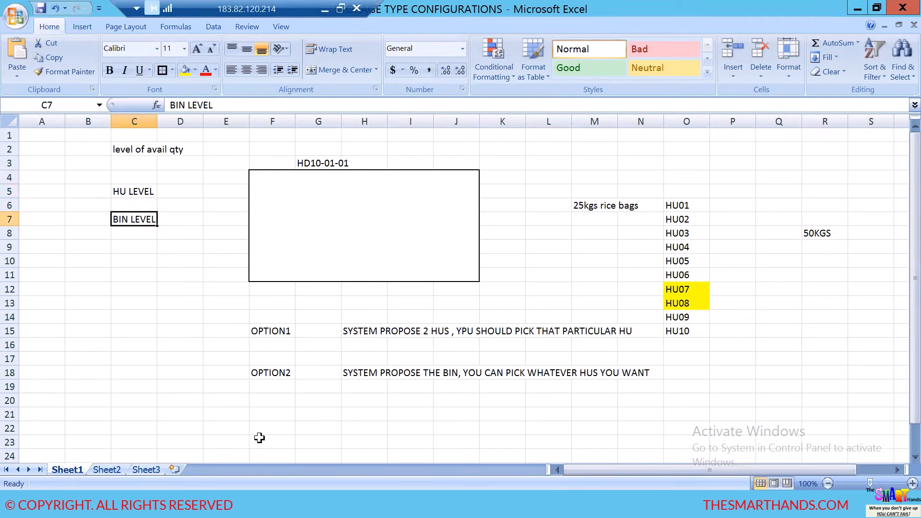
# Step: Switch to SAP and examine the Storage Bin and Highest-Level HU options for Level of Avail. Qty, leaving the field as it is
pyautogui.click(302, 504)
pyautogui.click(351, 453)
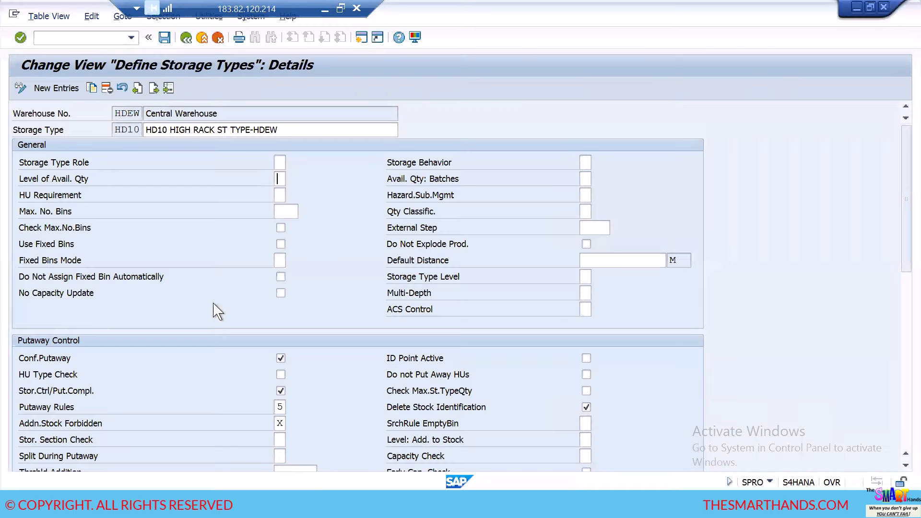
pyautogui.click(280, 179)
pyautogui.click(291, 179)
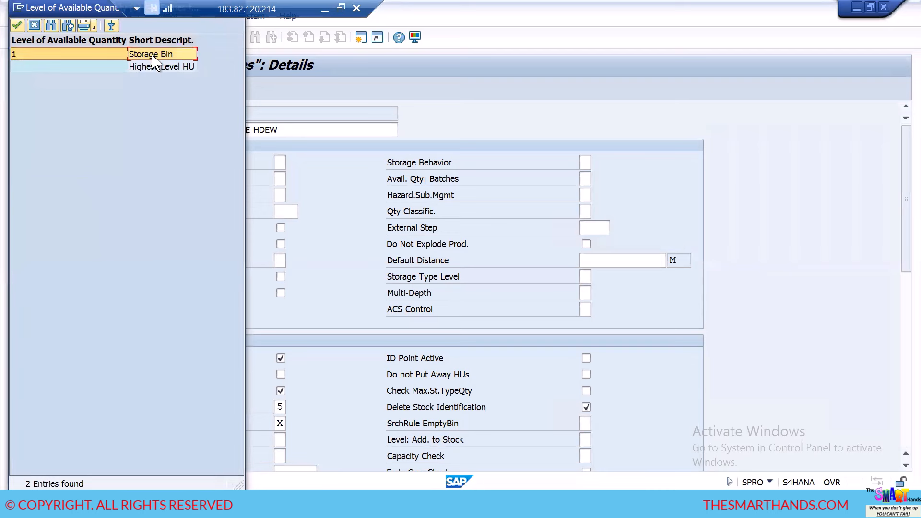
pyautogui.click(153, 68)
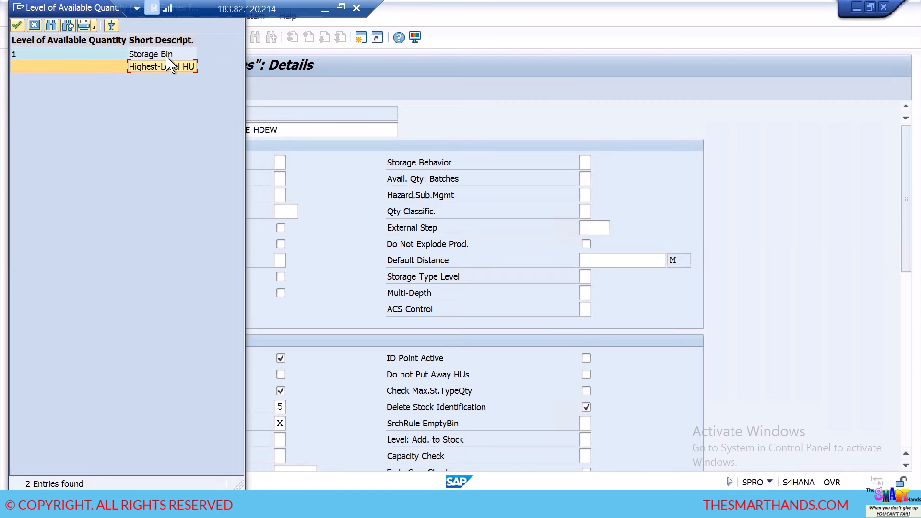
pyautogui.click(165, 54)
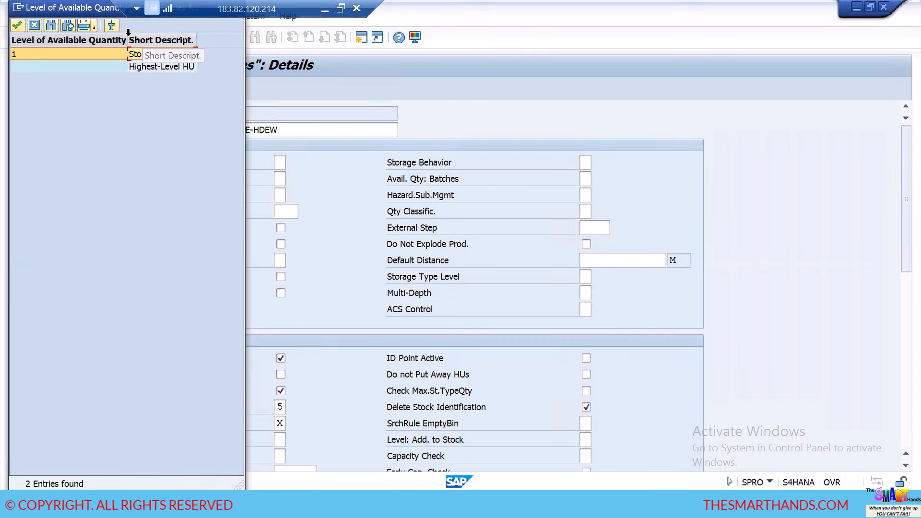
pyautogui.moveTo(93, 8); pyautogui.dragTo(88, 127)
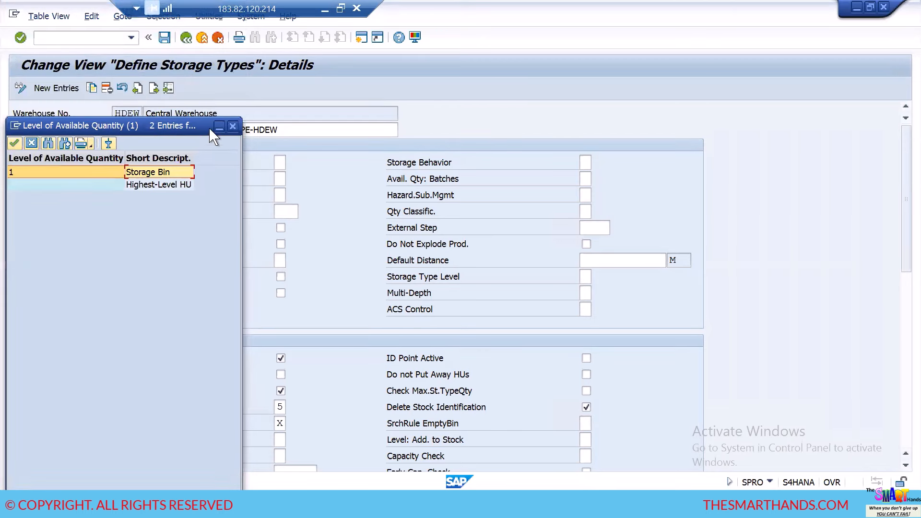
pyautogui.click(234, 126)
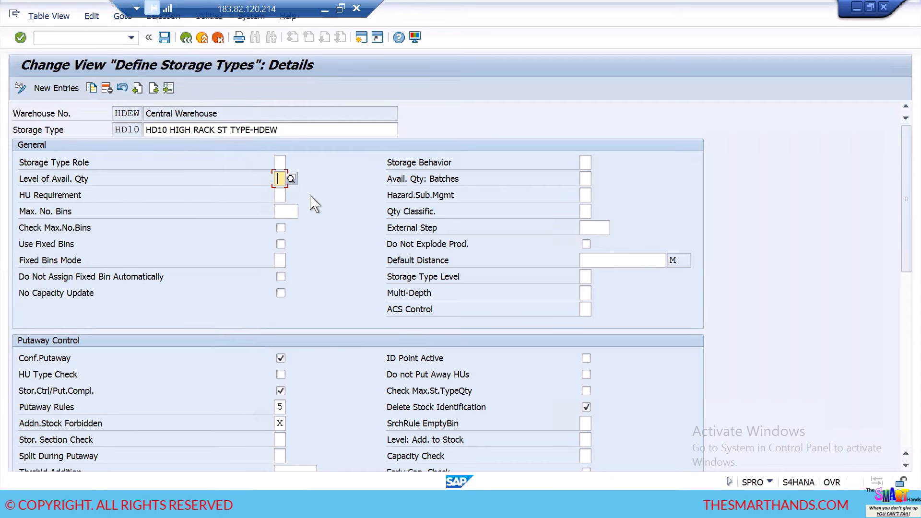
pyautogui.hotkey('alt', 'Tab')
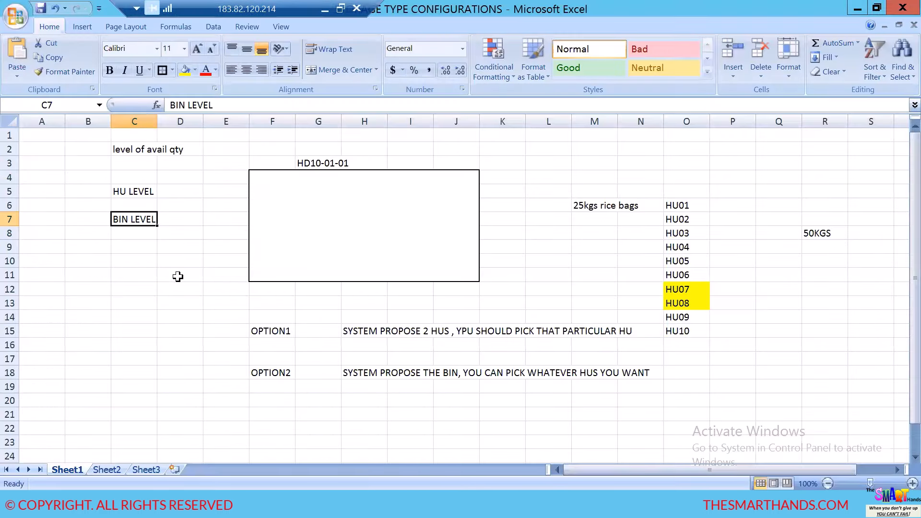
pyautogui.click(160, 313)
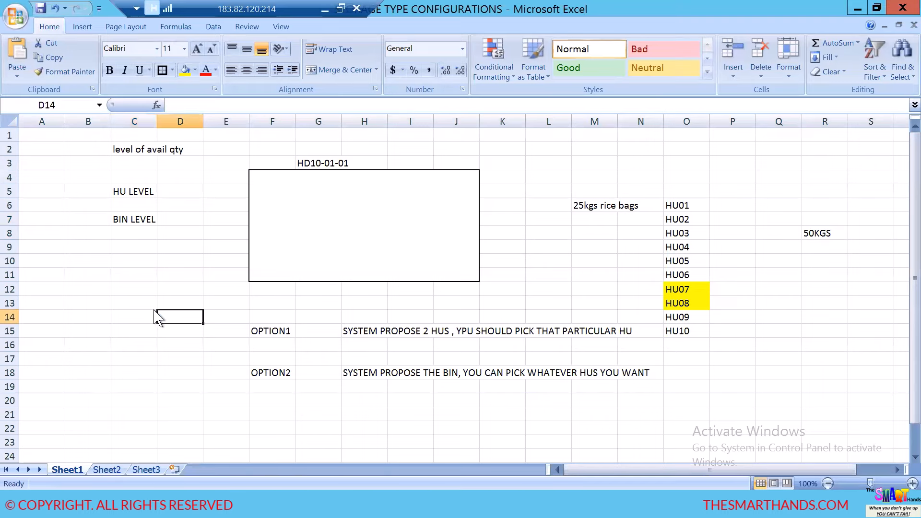
pyautogui.hotkey('alt', 'Tab')
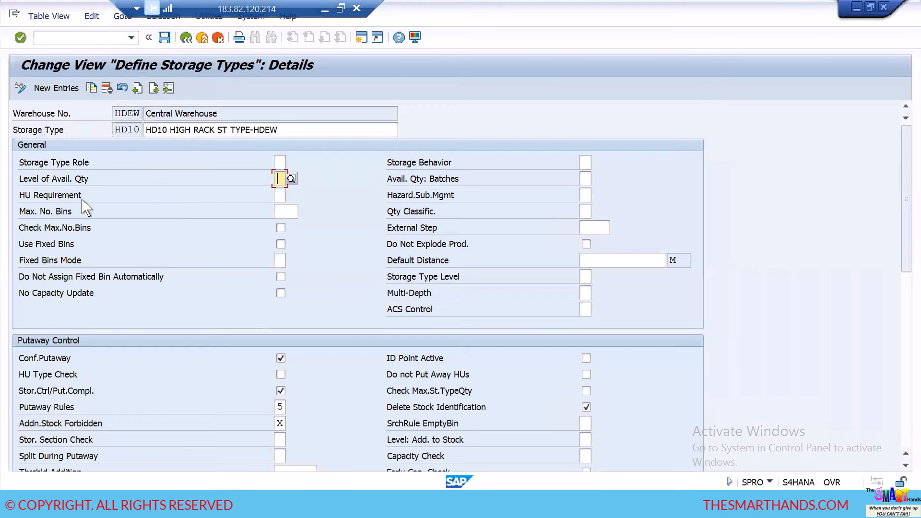
pyautogui.click(278, 195)
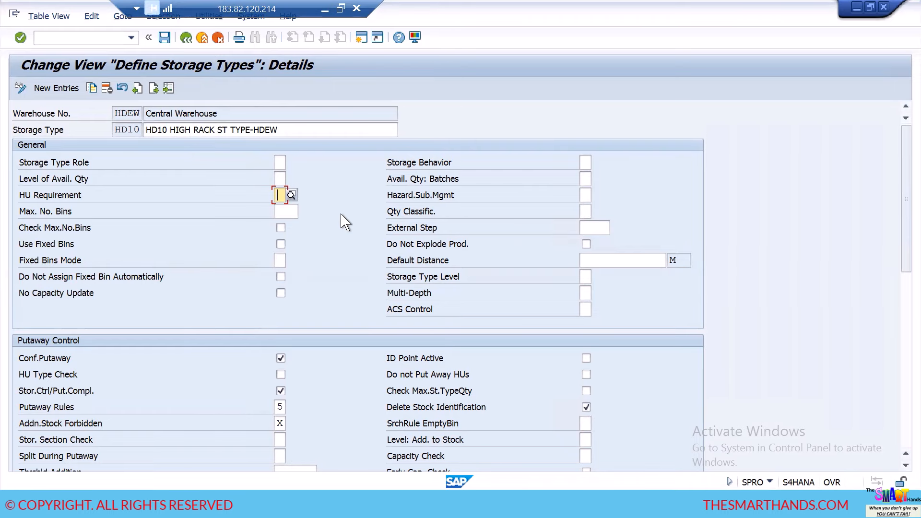
pyautogui.hotkey('alt', 'Tab')
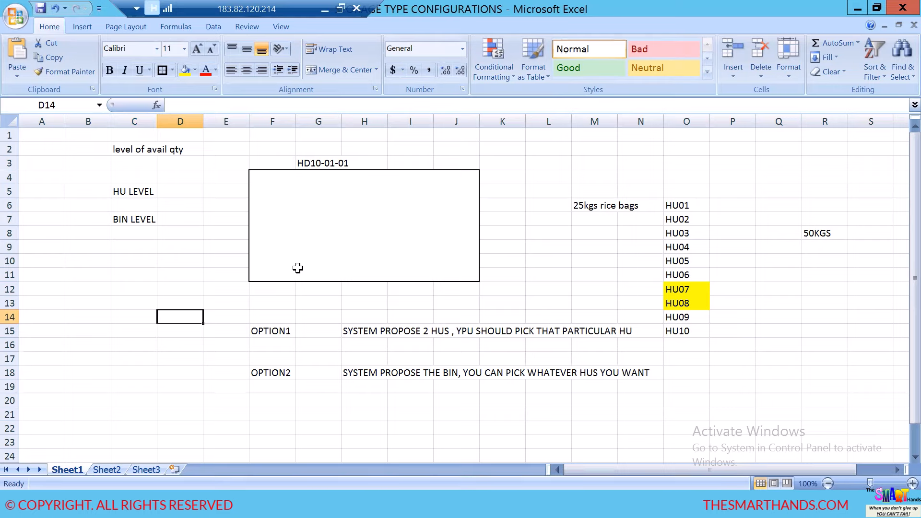
pyautogui.hotkey('alt', 'Tab')
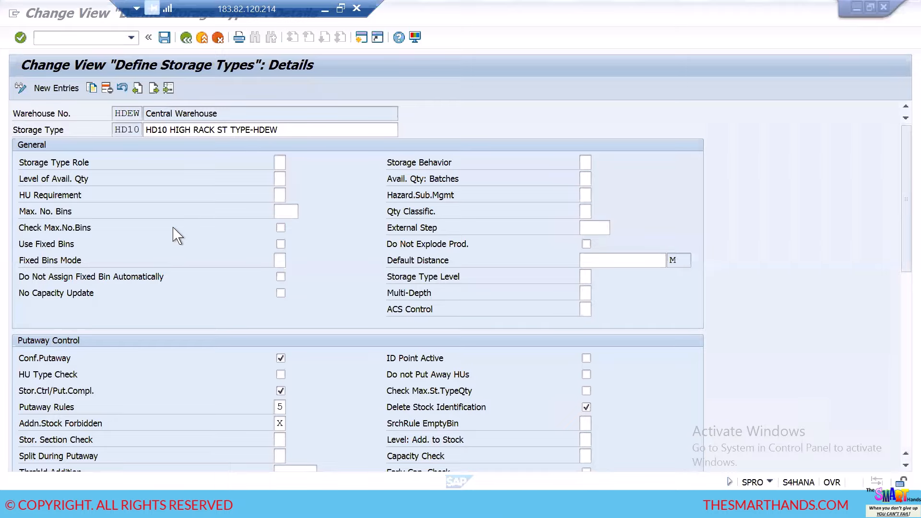
# Step: Examine the possible HU Requirement values for storage type HD10, including X and Y, and close the list without choosing one
pyautogui.click(279, 195)
pyautogui.press('F4')
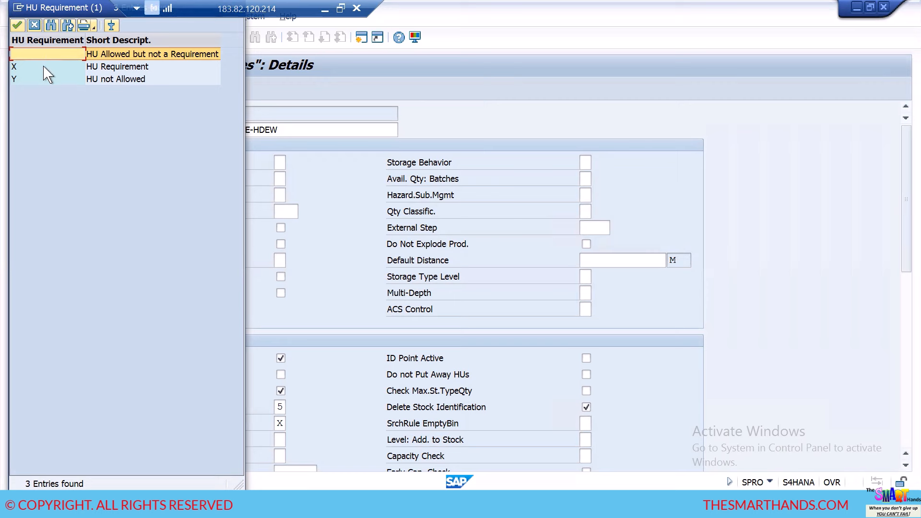
pyautogui.click(46, 71)
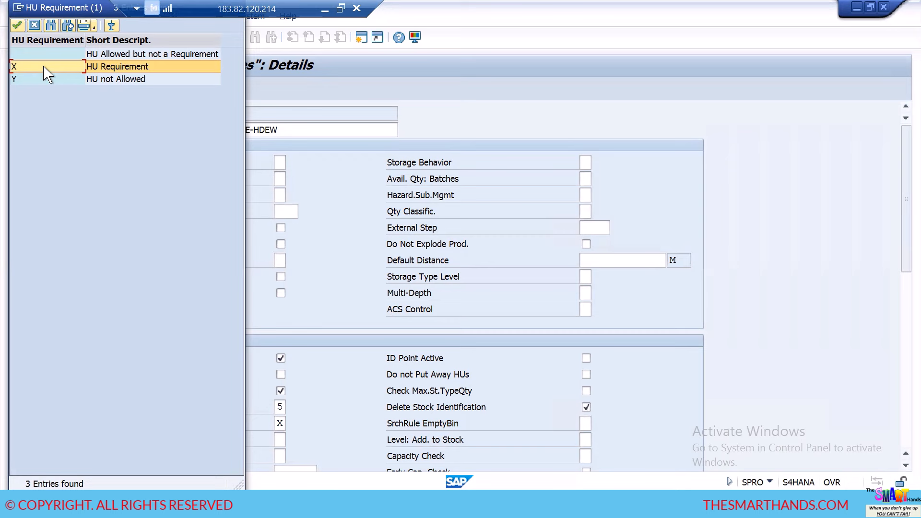
pyautogui.click(26, 79)
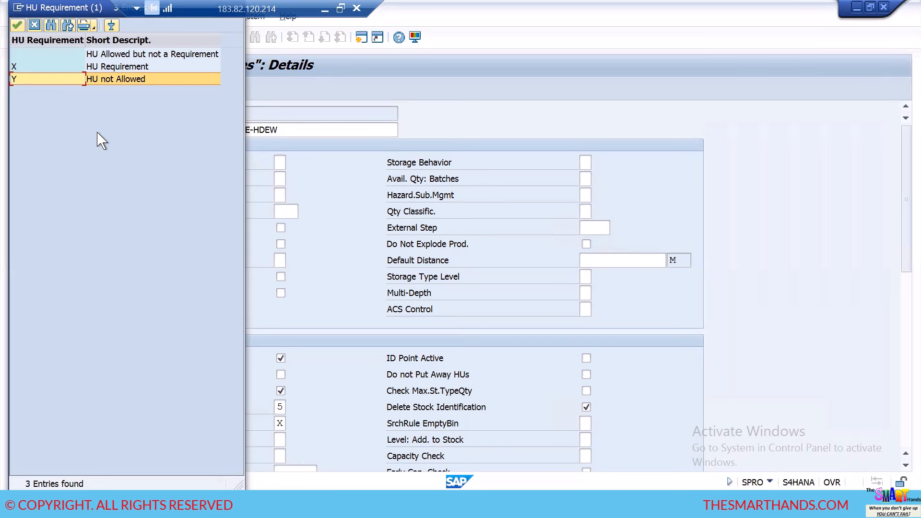
pyautogui.moveTo(91, 8); pyautogui.dragTo(105, 40)
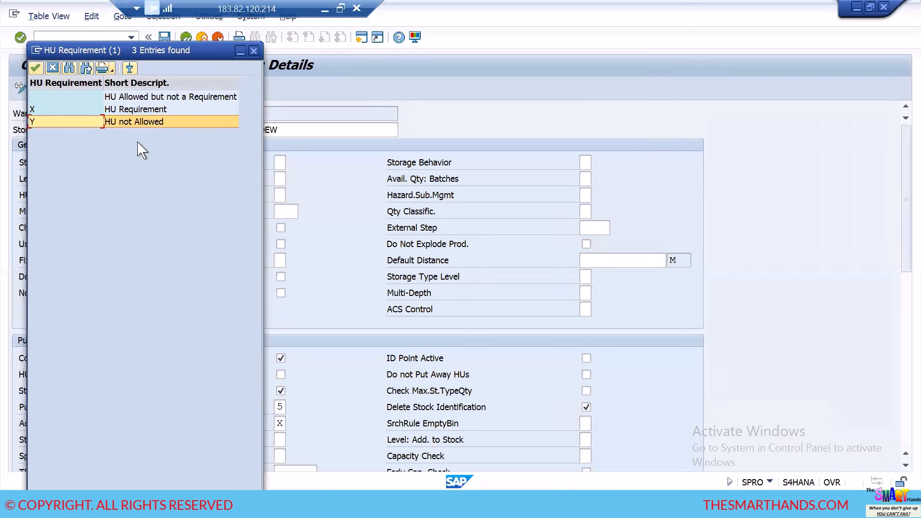
pyautogui.click(138, 98)
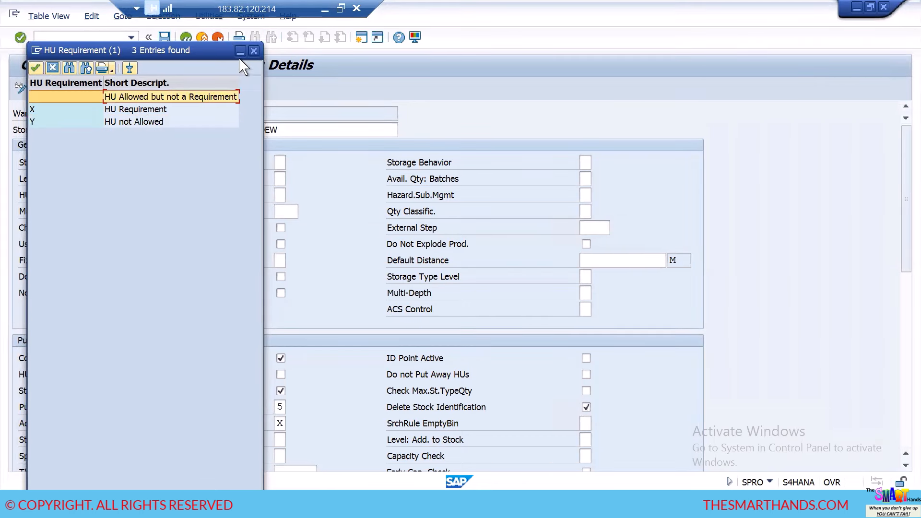
pyautogui.click(253, 50)
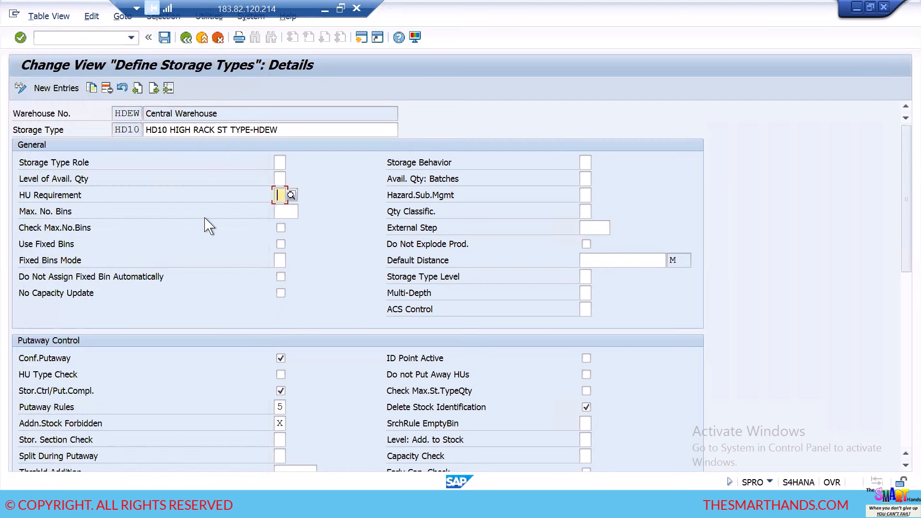
# Step: Switch to the Excel workbook and rename Sheet1 as AVAIL QTY
pyautogui.click(290, 211)
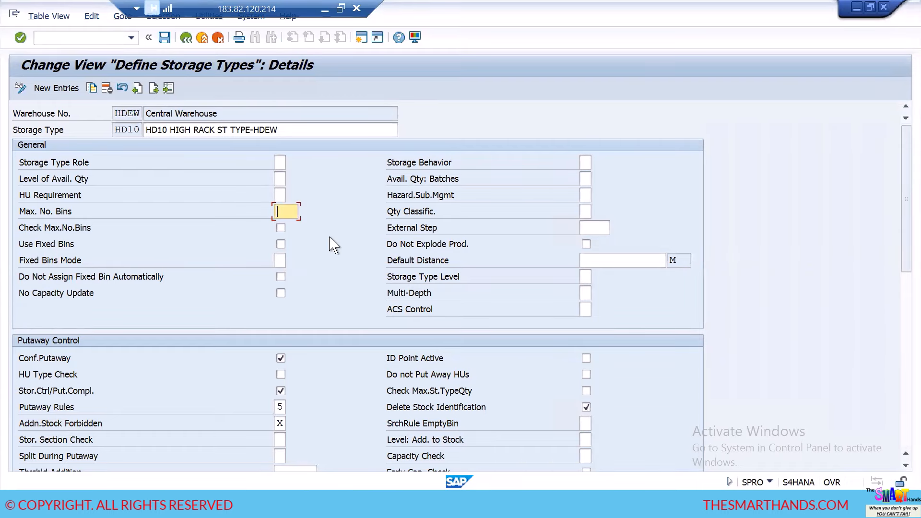
pyautogui.hotkey('alt', 'Tab')
pyautogui.click(115, 472)
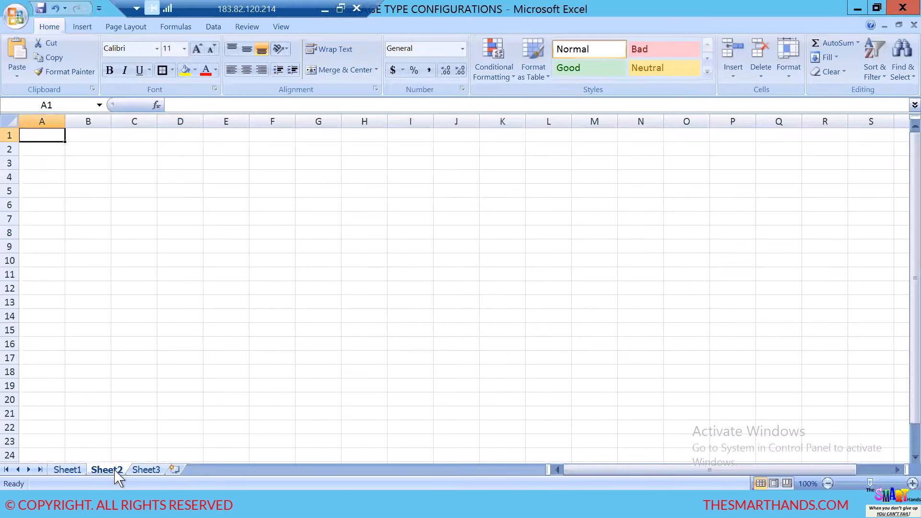
pyautogui.click(72, 471)
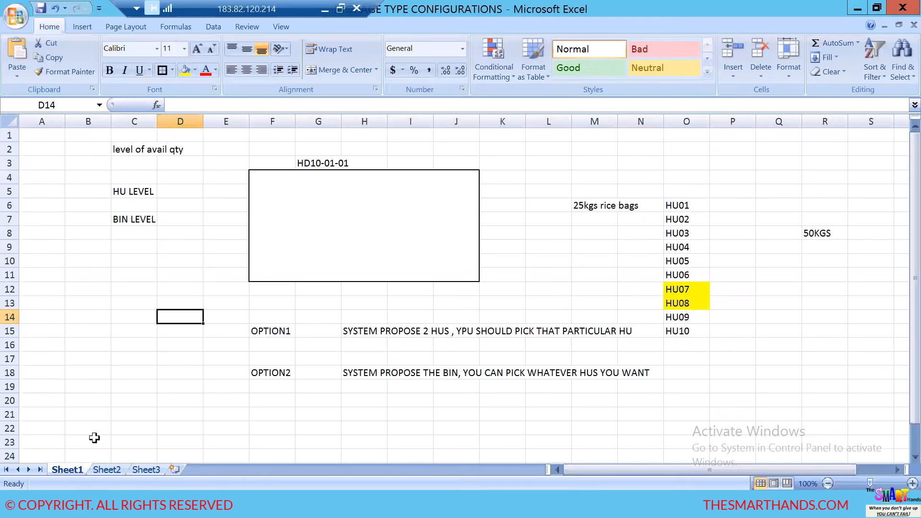
pyautogui.doubleClick(77, 470)
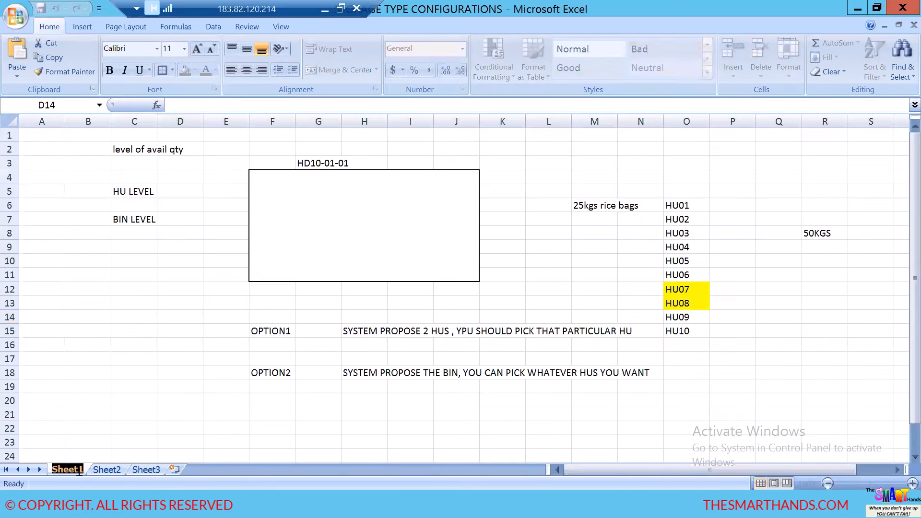
pyautogui.write('AVAIL')
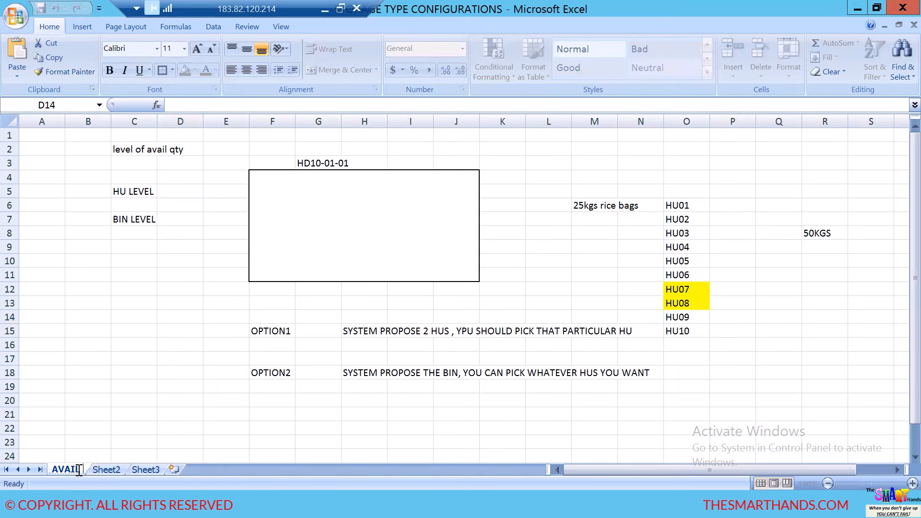
pyautogui.write(' QTY')
pyautogui.click(131, 370)
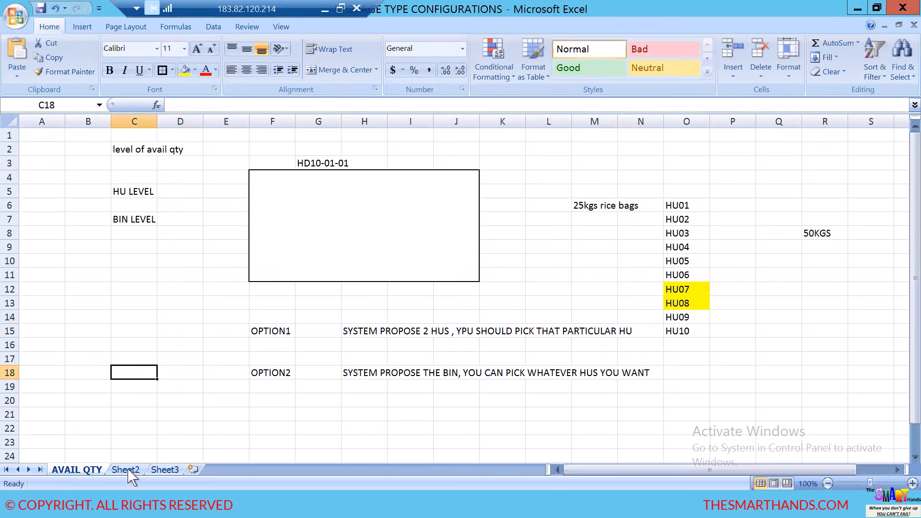
# Step: Rename the empty Sheet2 as MAX BINS
pyautogui.click(131, 471)
pyautogui.doubleClick(131, 471)
pyautogui.write('M')
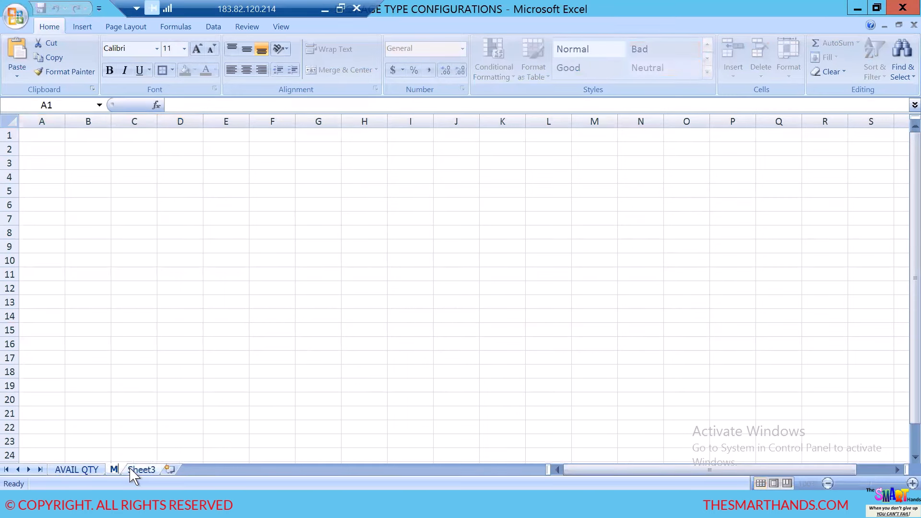
pyautogui.write('AX B')
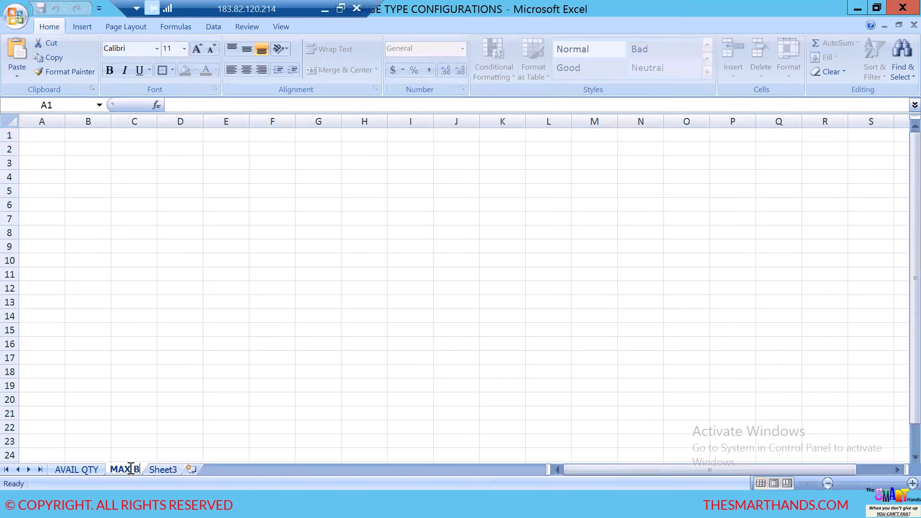
pyautogui.write('INS')
pyautogui.click(193, 376)
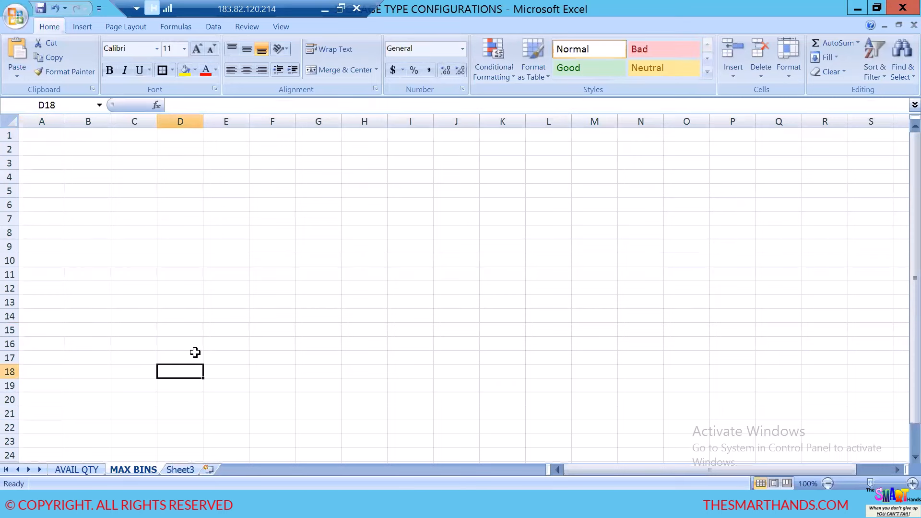
# Step: Apply all borders to the range D2:G16 on the MAX BINS sheet to form the first grid
pyautogui.click(178, 148)
pyautogui.moveTo(459, 272); pyautogui.dragTo(330, 336)
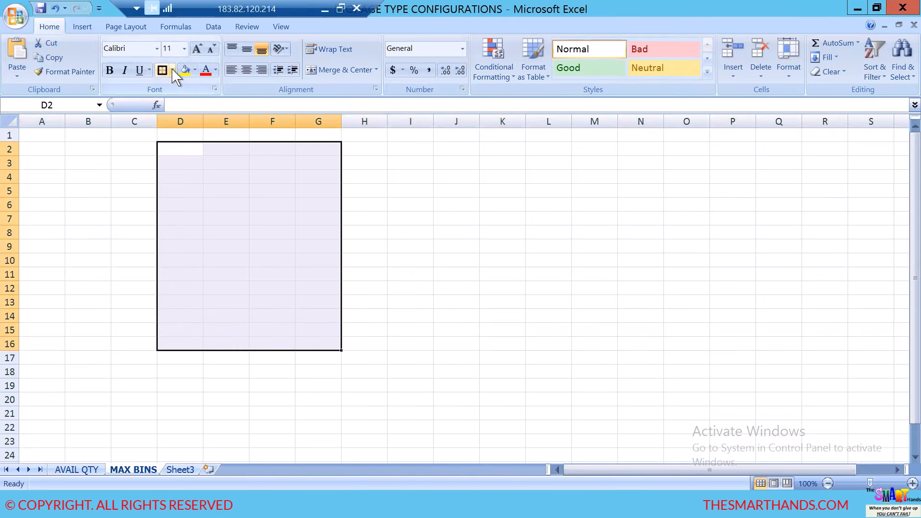
pyautogui.click(172, 71)
pyautogui.click(192, 179)
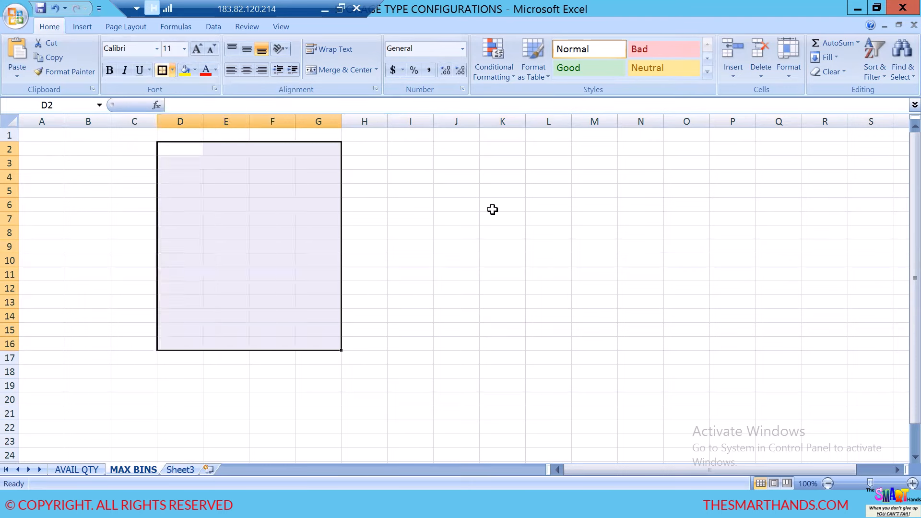
pyautogui.click(490, 218)
# Step: Apply all borders to the ranges I2:L16 and N2:P16 to form the second and third grids
pyautogui.moveTo(416, 144); pyautogui.dragTo(551, 344)
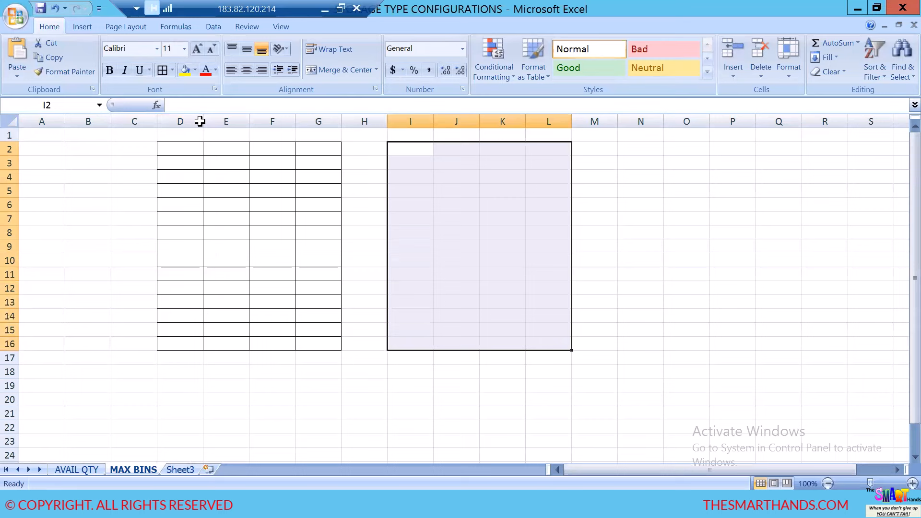
pyautogui.click(163, 71)
pyautogui.moveTo(639, 152); pyautogui.dragTo(754, 346)
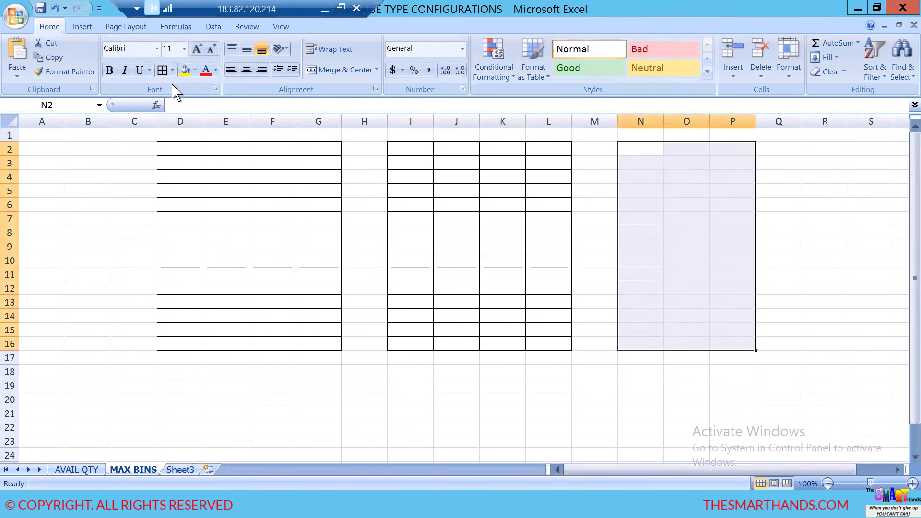
pyautogui.click(163, 71)
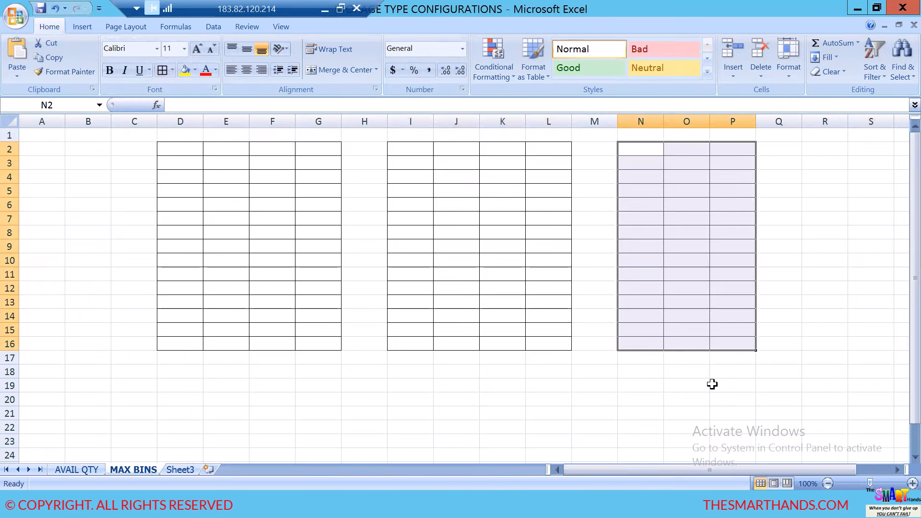
pyautogui.click(544, 424)
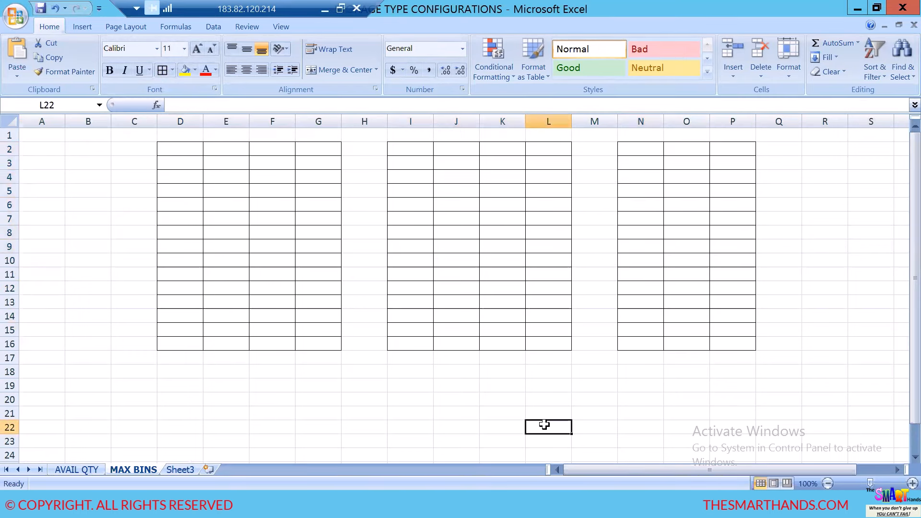
# Step: Enter 100 QTY in cell P16 of the third grid and 100 BINS in cell N20 below it
pyautogui.click(744, 347)
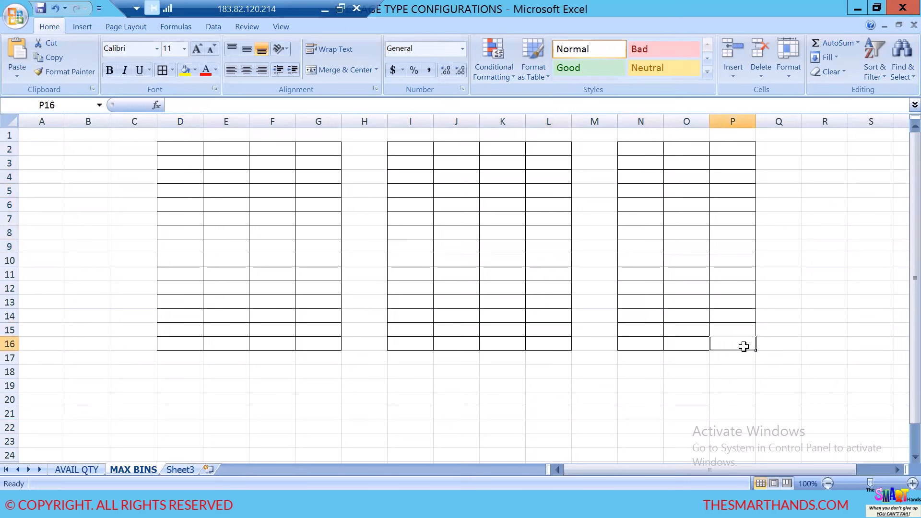
pyautogui.write('10')
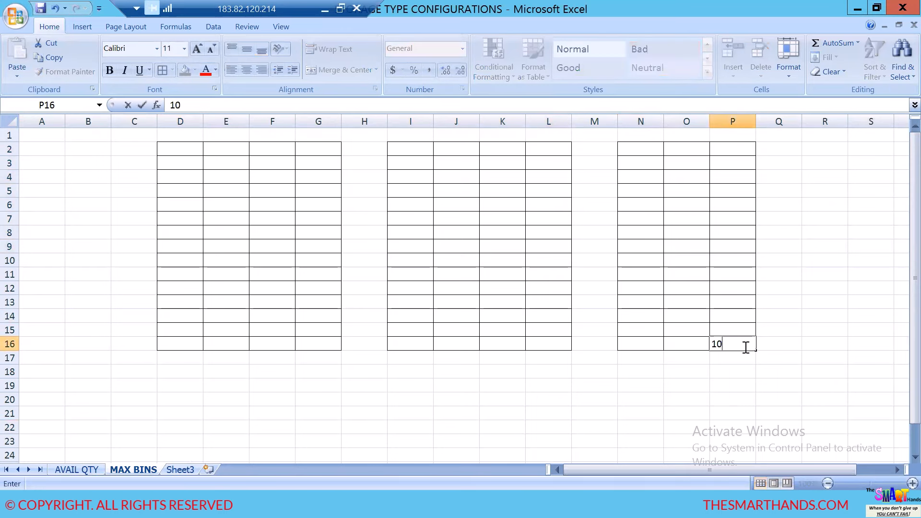
pyautogui.write('0 QTY')
pyautogui.click(744, 394)
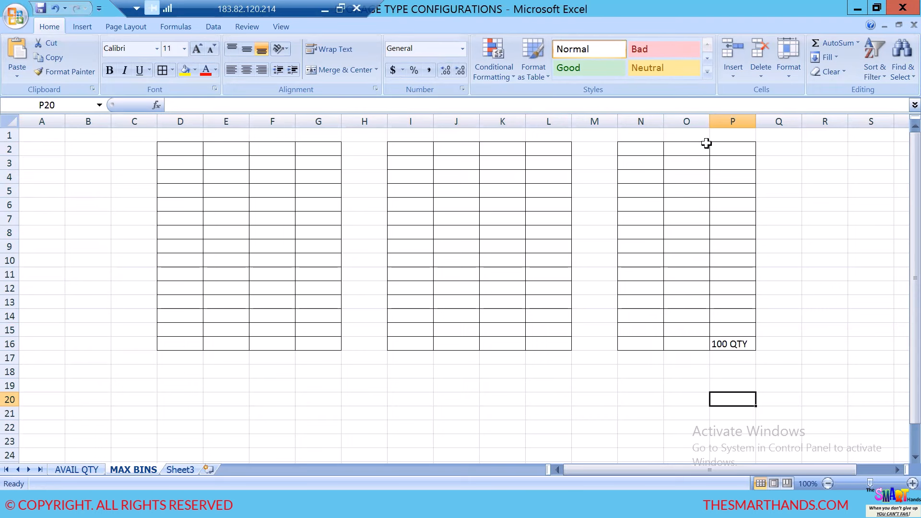
pyautogui.click(606, 399)
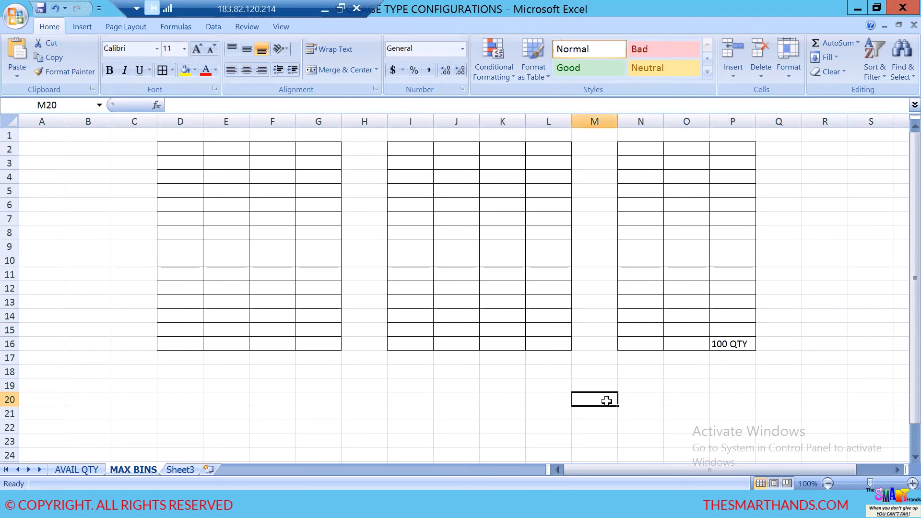
pyautogui.click(628, 396)
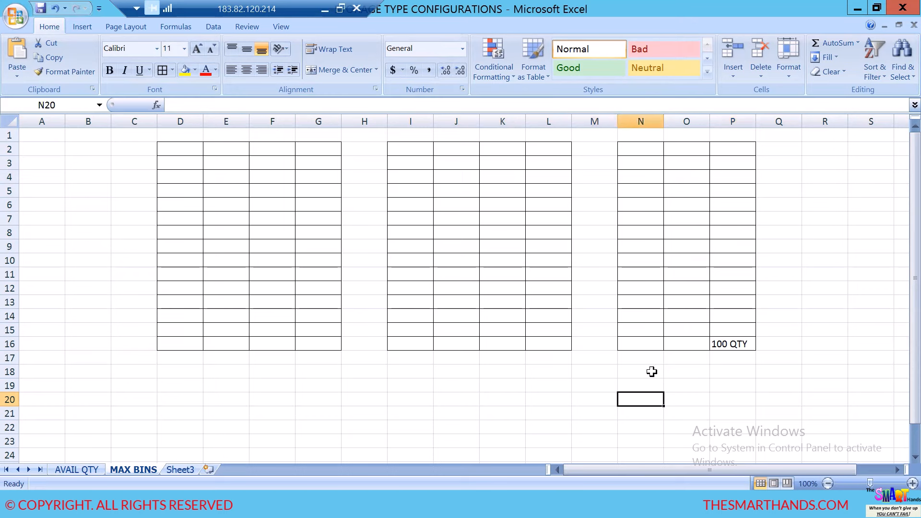
pyautogui.write('100 BINS')
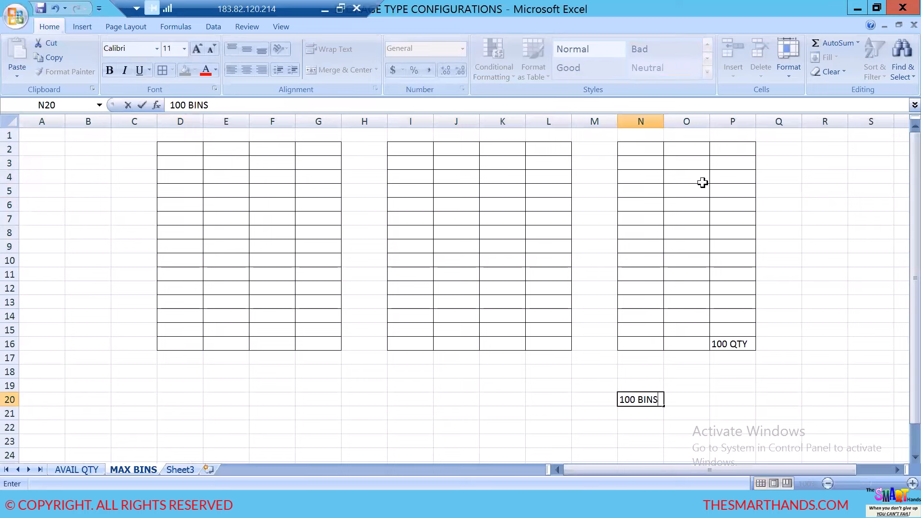
pyautogui.click(735, 343)
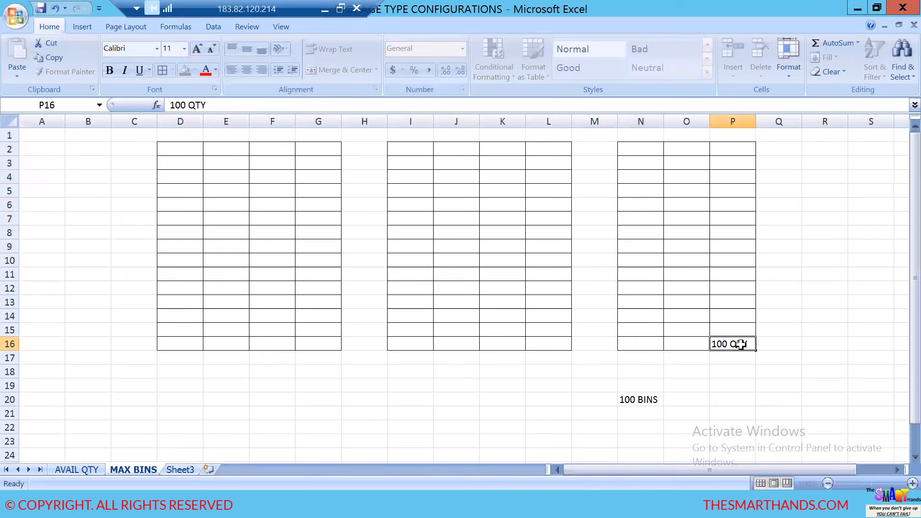
pyautogui.click(638, 399)
pyautogui.click(688, 275)
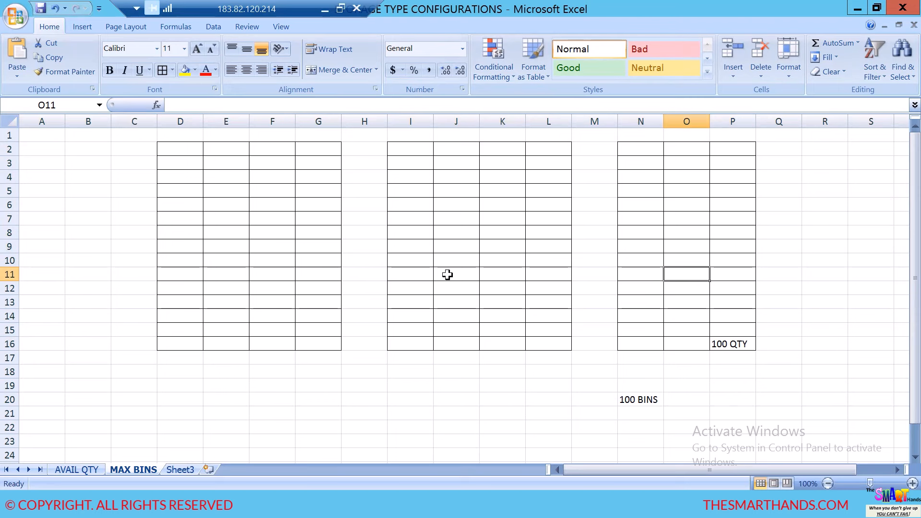
# Step: Enter 10000 QTY in cell J21 and the product label X beside it in cell I21
pyautogui.click(447, 411)
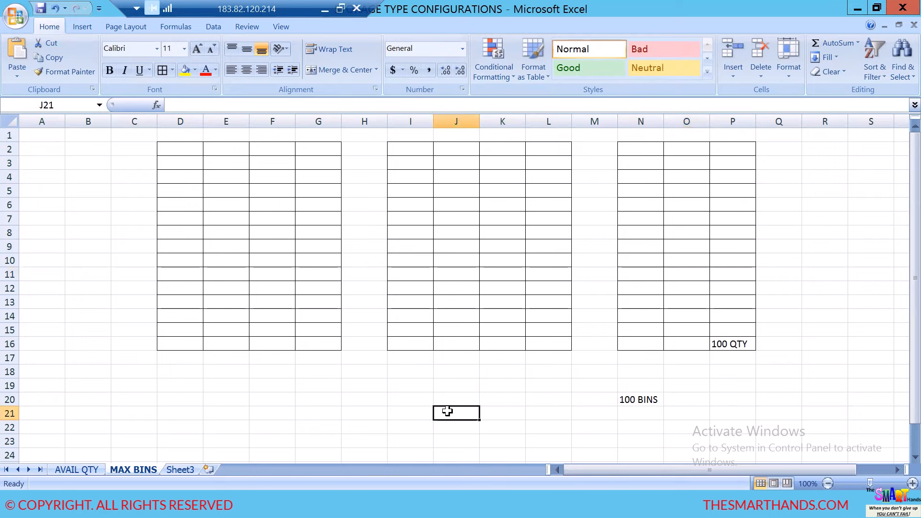
pyautogui.write('10000')
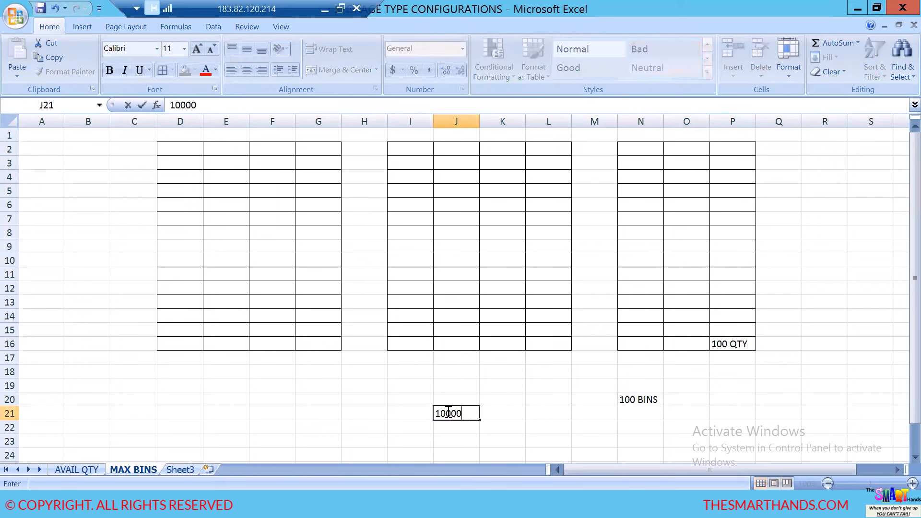
pyautogui.write(' QTY')
pyautogui.click(537, 397)
pyautogui.click(394, 414)
pyautogui.write('X')
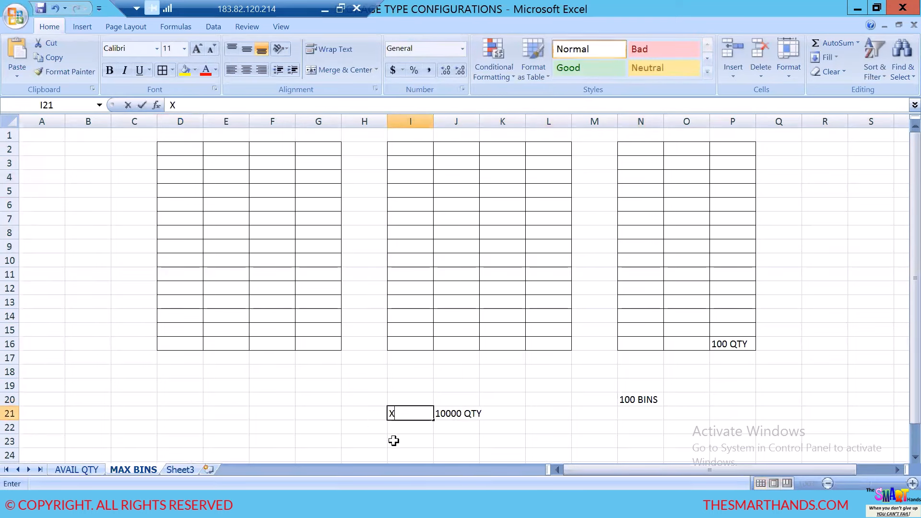
pyautogui.click(457, 414)
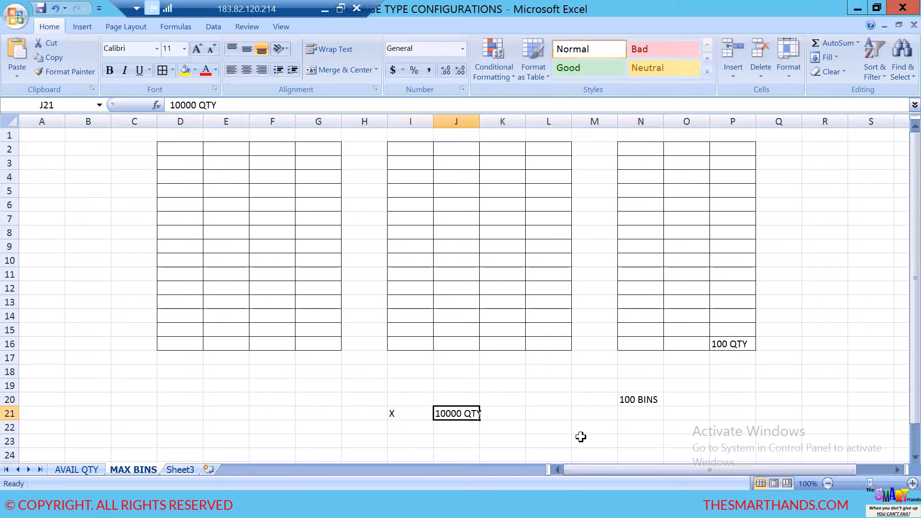
pyautogui.click(734, 344)
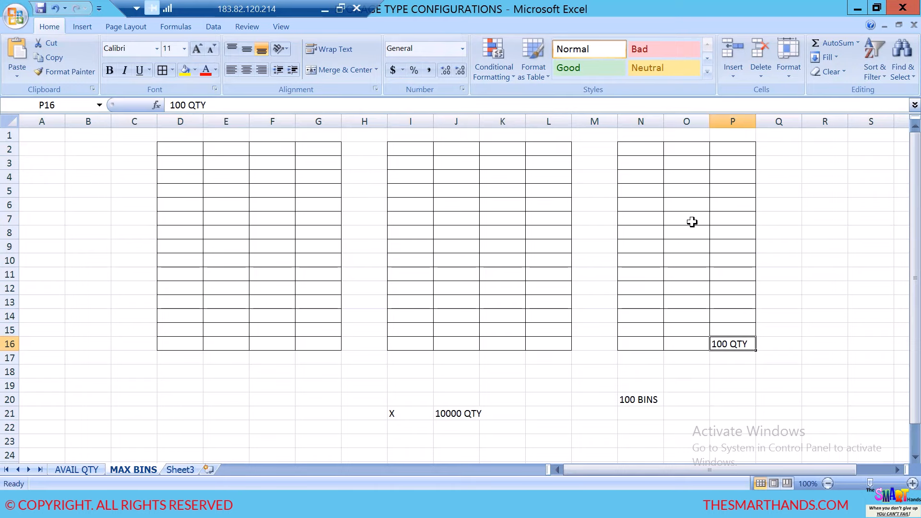
pyautogui.click(402, 415)
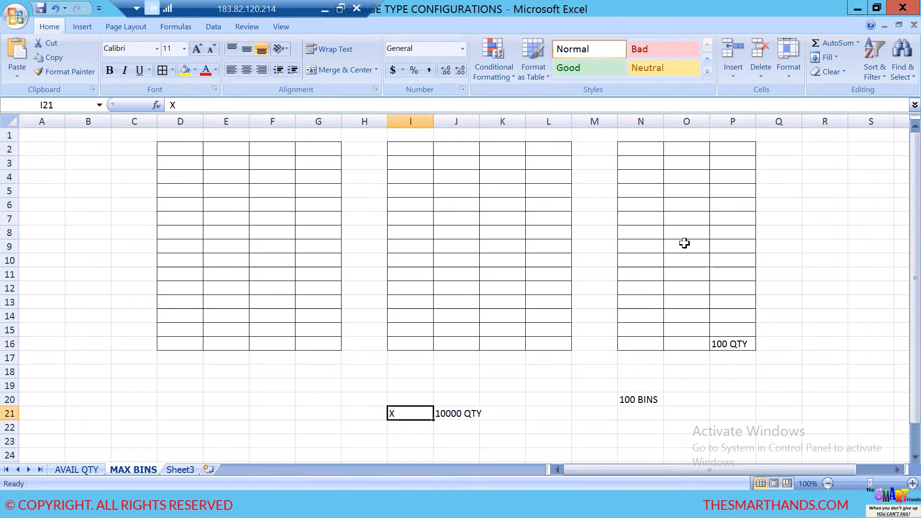
pyautogui.click(686, 151)
pyautogui.write('X')
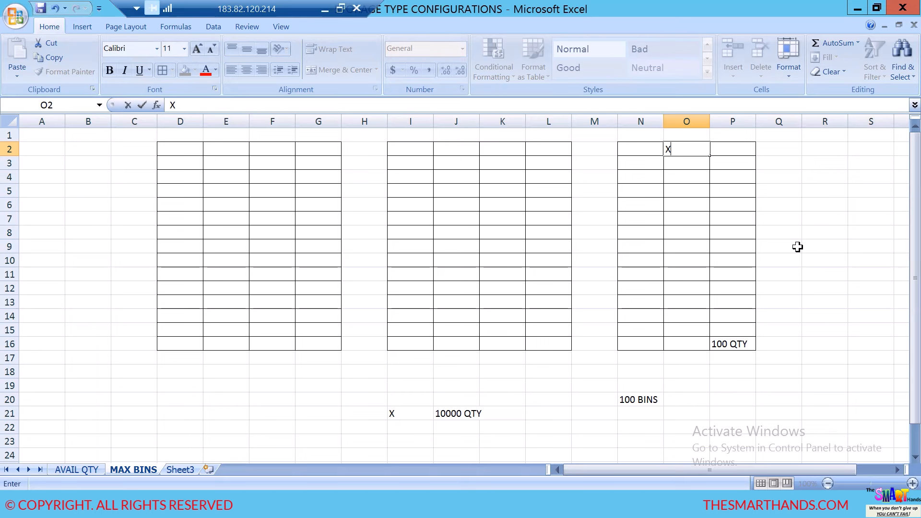
pyautogui.press('BackSpace')
# Step: Fill the lowest three rows of all three grids, N14:P16, I14:L16 and D14:G16, with yellow
pyautogui.moveTo(644, 317); pyautogui.dragTo(724, 339)
pyautogui.click(185, 70)
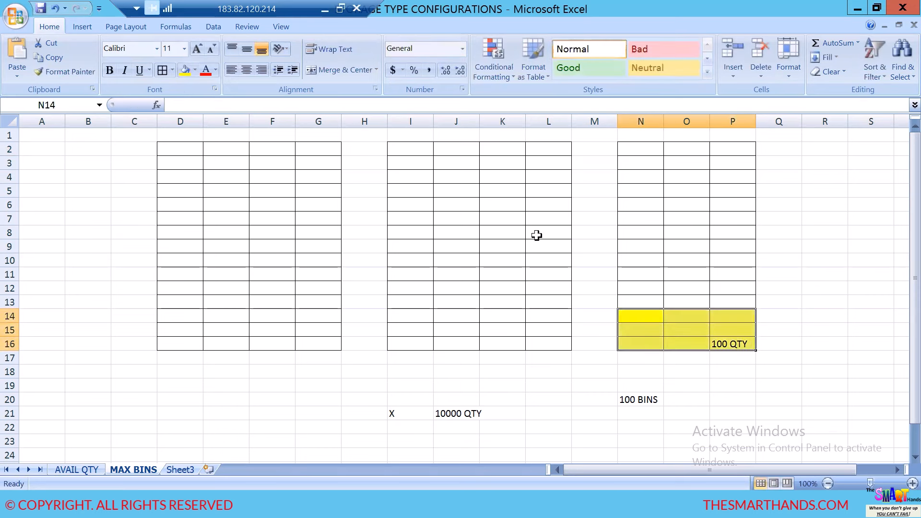
pyautogui.moveTo(413, 316); pyautogui.dragTo(531, 341)
pyautogui.click(185, 70)
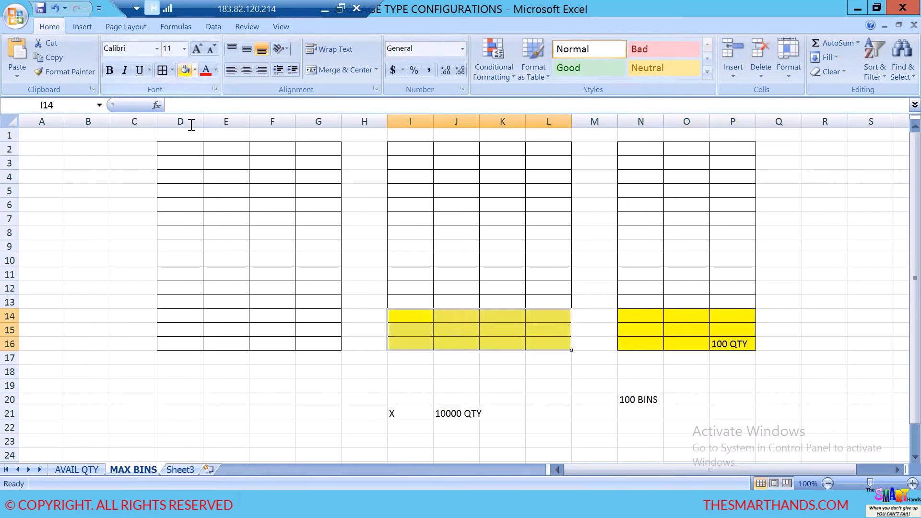
pyautogui.moveTo(196, 318); pyautogui.dragTo(309, 346)
pyautogui.click(185, 70)
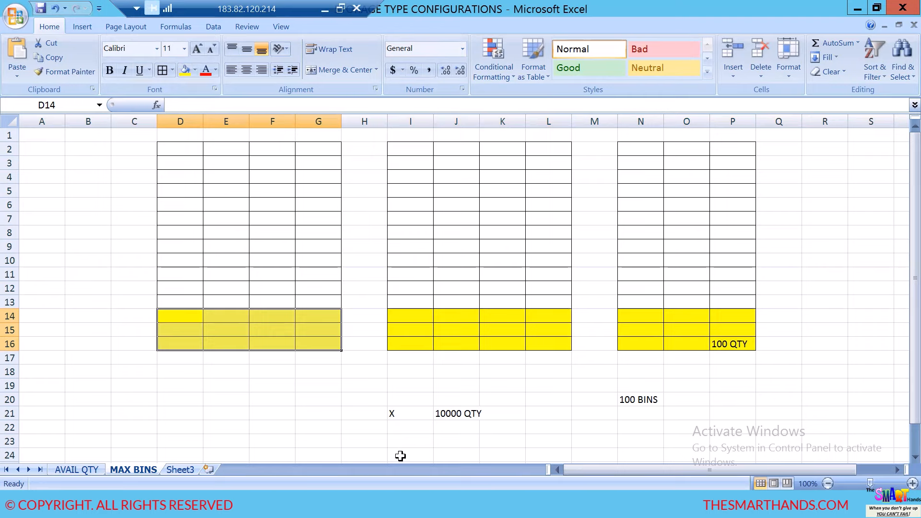
# Step: Enter the label MAX NO BINS in cell B8 beside the first grid
pyautogui.click(101, 227)
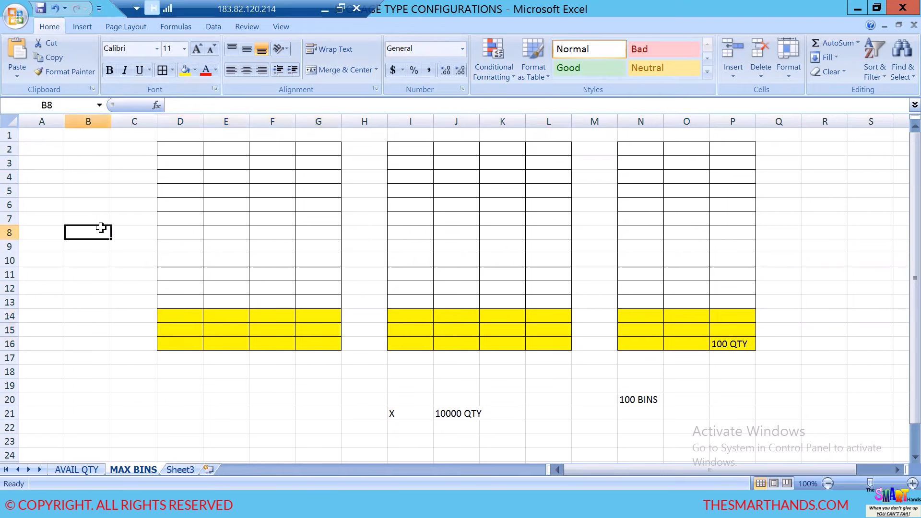
pyautogui.write('MAX N')
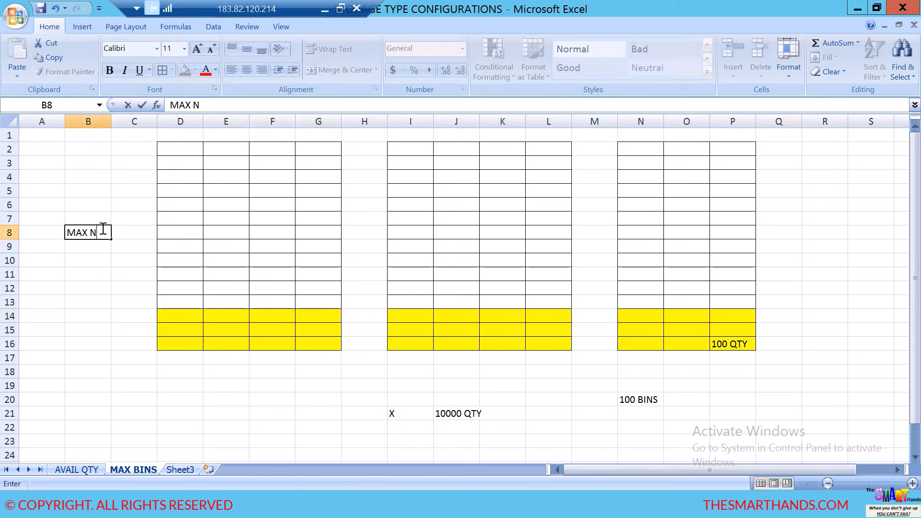
pyautogui.write('O BINS')
# Step: Switch to the SAP details of storage type HD10, try 10 and 5 as Max. No. Bins with Check Max.No.Bins, and clear the field
pyautogui.hotkey('alt', 'Tab')
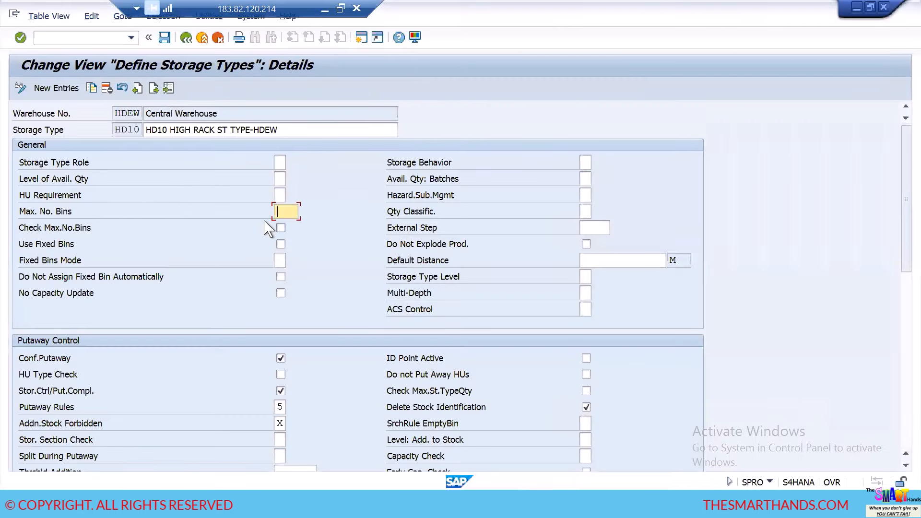
pyautogui.write('10')
pyautogui.press('BackSpace')
pyautogui.press('BackSpace')
pyautogui.write('5')
pyautogui.press('BackSpace')
pyautogui.click(286, 225)
pyautogui.click(281, 228)
pyautogui.moveTo(295, 211); pyautogui.dragTo(275, 211)
pyautogui.press('Delete')
# Step: Try out the Check Max.No.Bins and Use Fixed Bins options of storage type HD10, leaving both unticked
pyautogui.click(281, 229)
pyautogui.click(281, 244)
pyautogui.click(282, 245)
# Step: Switch to the Excel workbook and enter the products X, Y and Z in cells N16, O16 and P16 of the third grid
pyautogui.hotkey('alt', 'Tab')
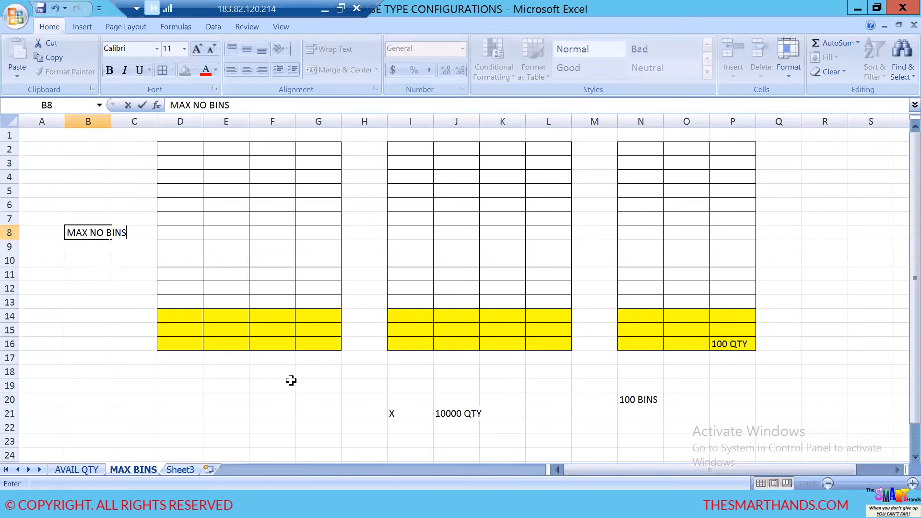
pyautogui.click(650, 343)
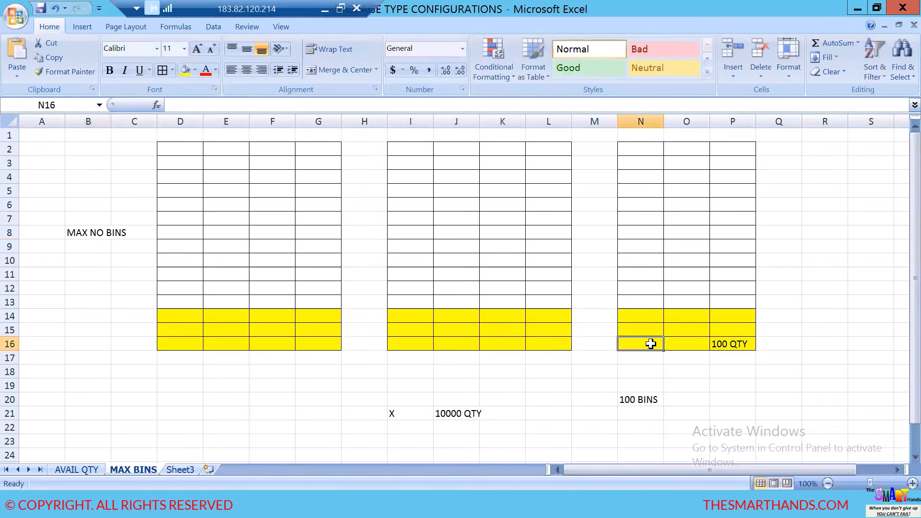
pyautogui.write('X')
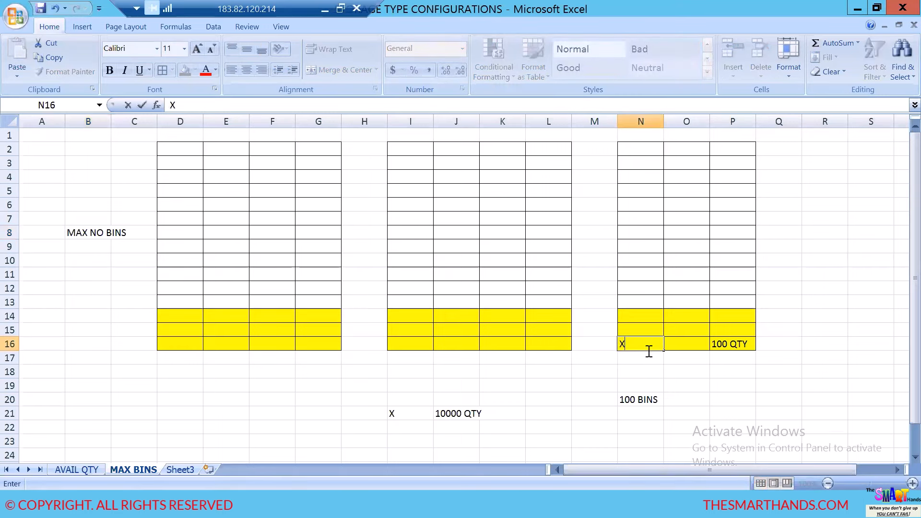
pyautogui.click(688, 346)
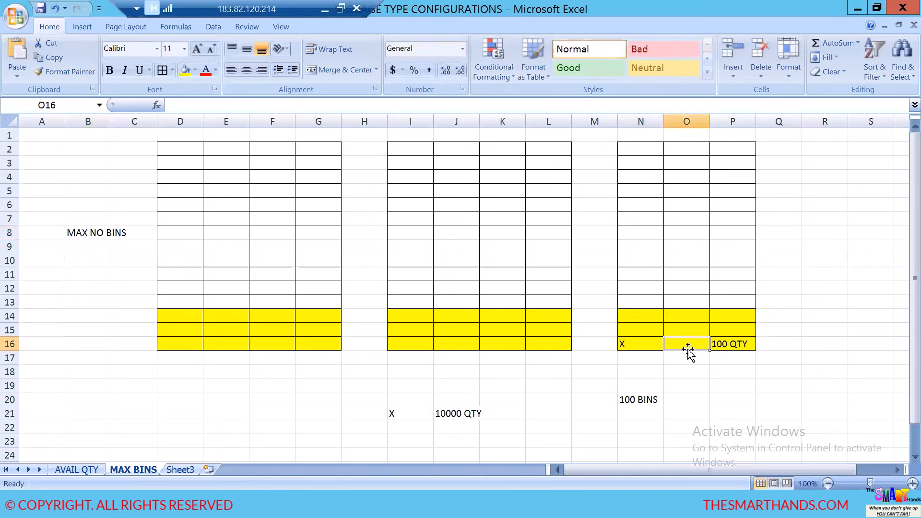
pyautogui.write('Y')
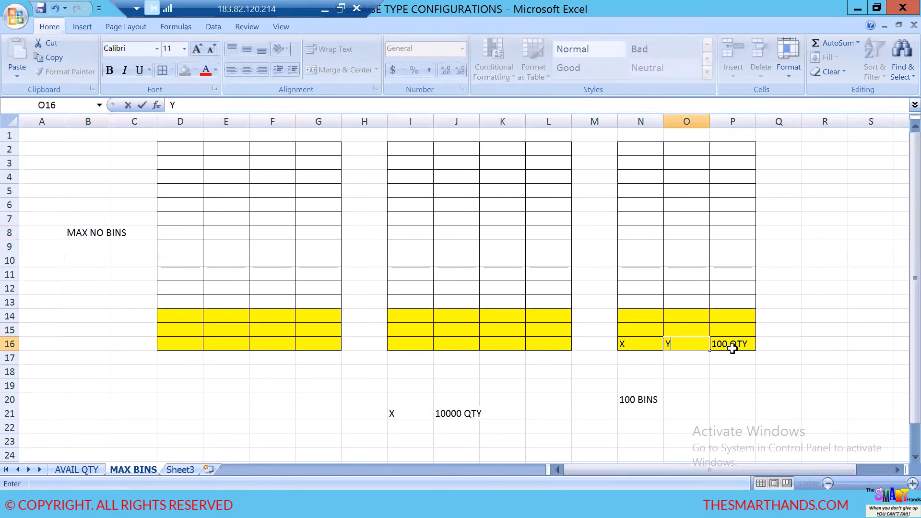
pyautogui.click(732, 345)
pyautogui.write('Z')
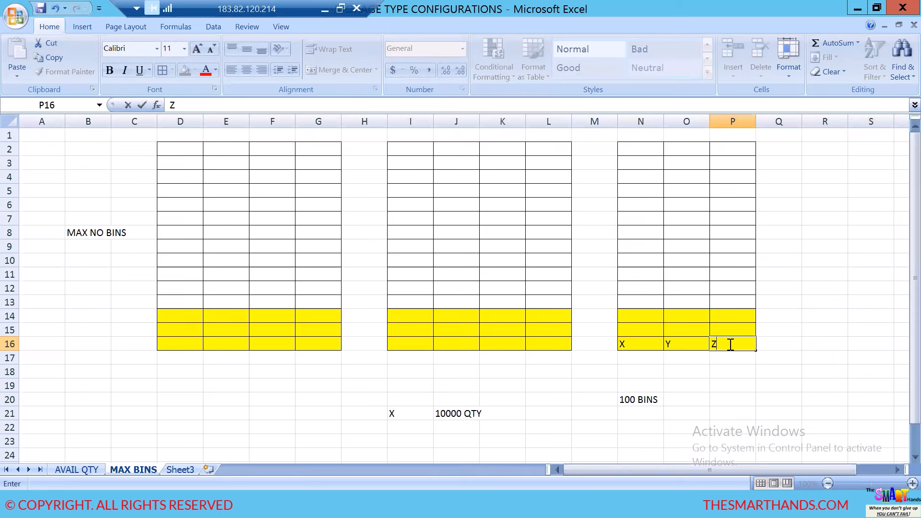
pyautogui.click(718, 384)
pyautogui.click(727, 343)
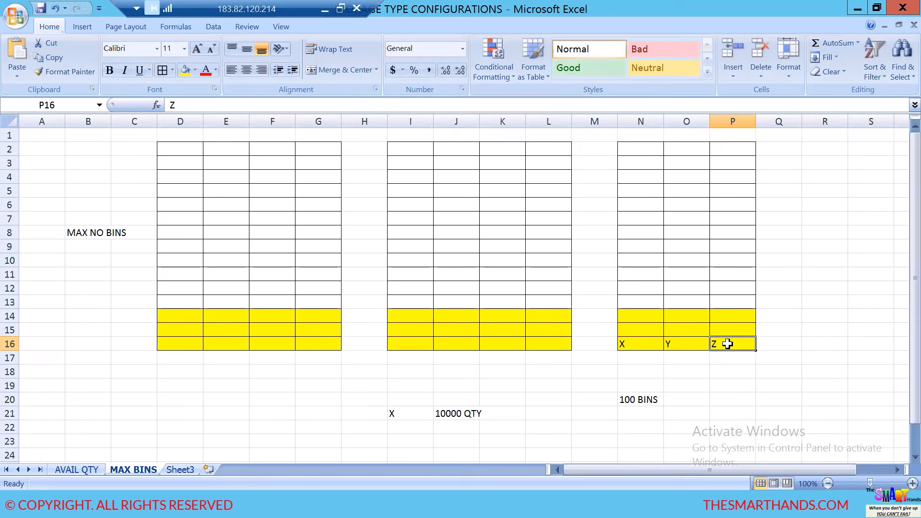
pyautogui.click(685, 345)
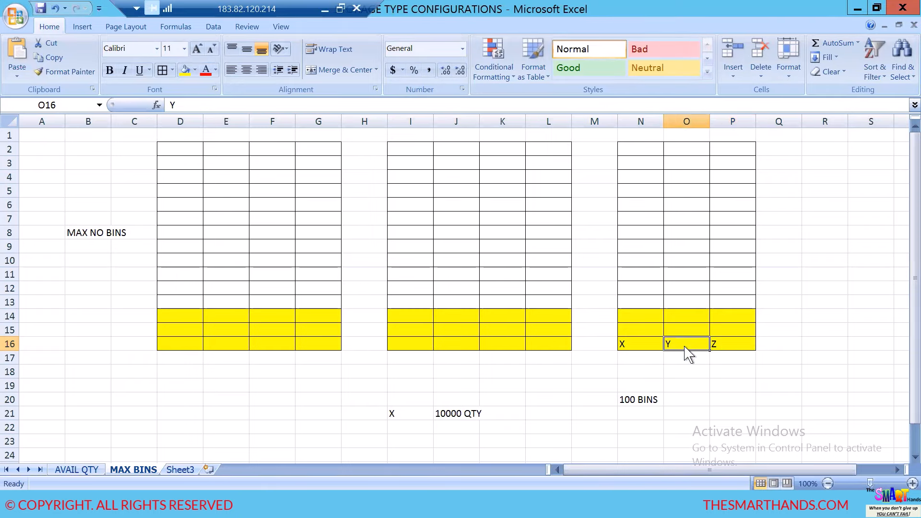
# Step: Switch to SAP, tick Use Fixed Bins for storage type HD10, and return to the Excel workbook
pyautogui.hotkey('alt', 'Tab')
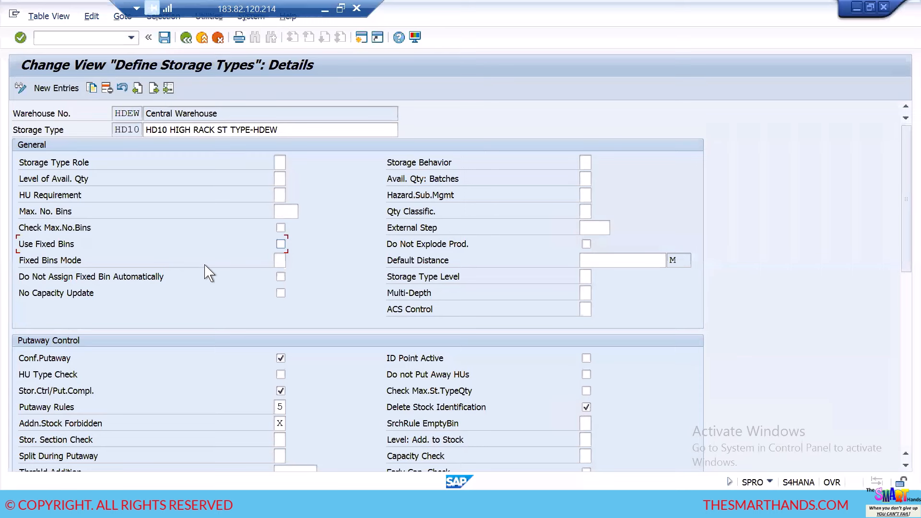
pyautogui.click(280, 245)
pyautogui.hotkey('alt', 'Tab')
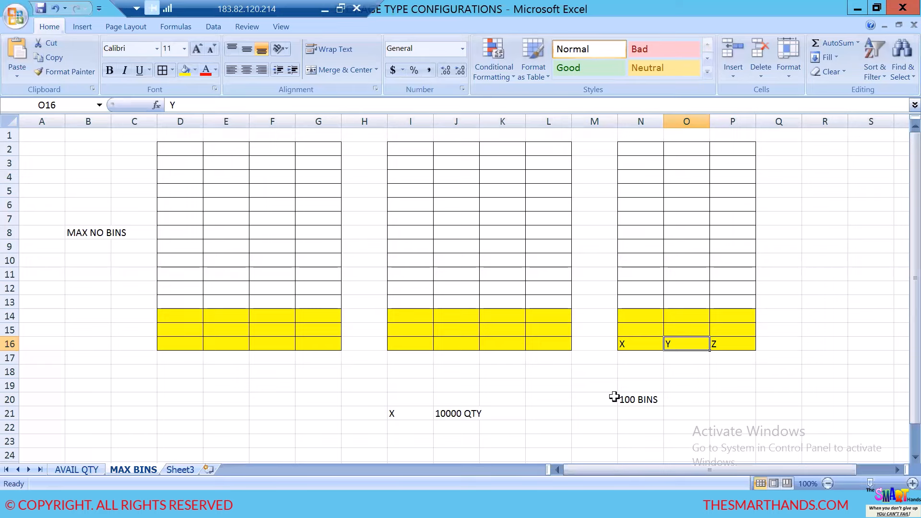
# Step: Enter the product SCREWS in cell N22, below the 100 BINS note
pyautogui.click(623, 347)
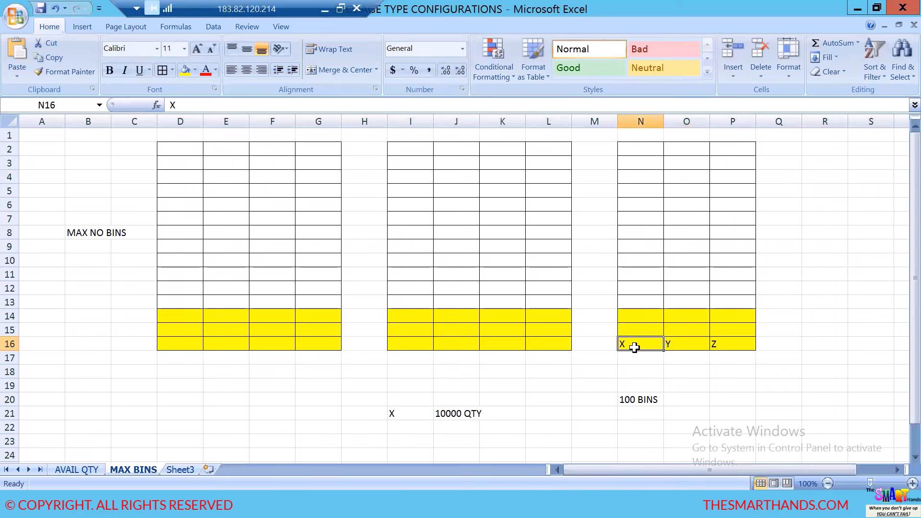
pyautogui.click(691, 191)
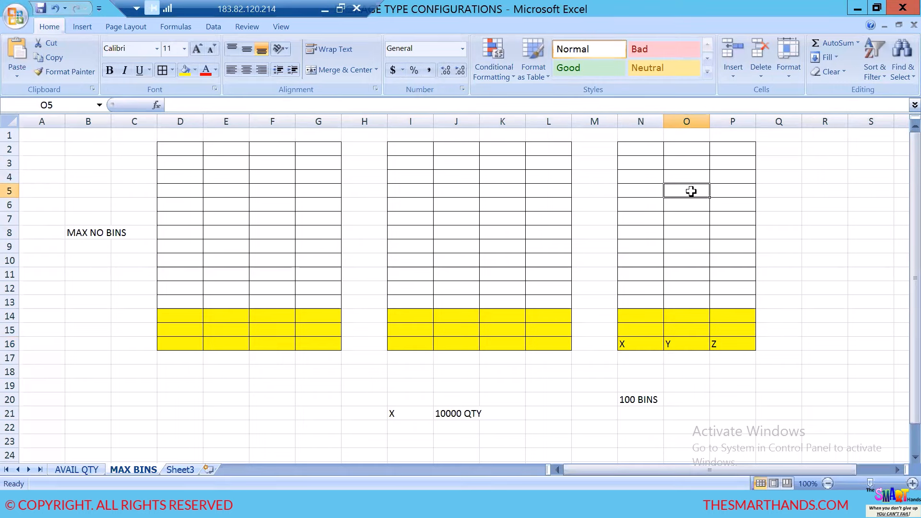
pyautogui.click(633, 345)
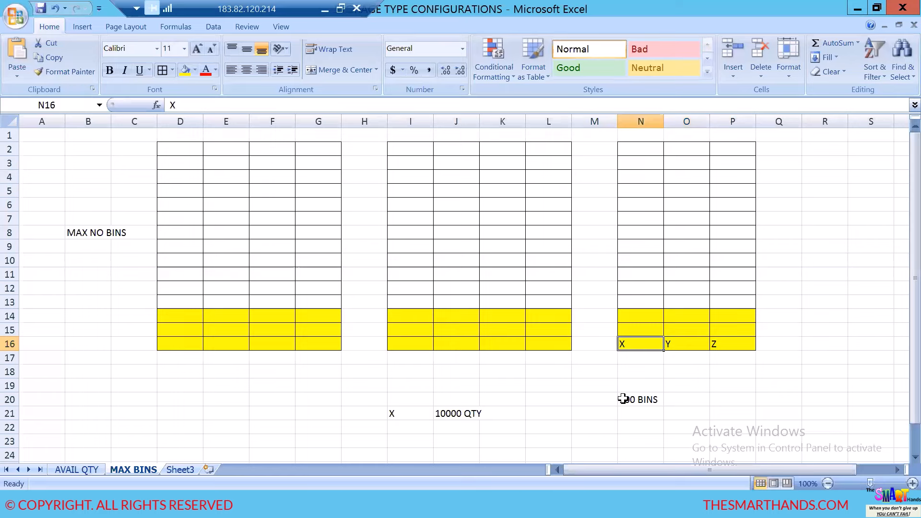
pyautogui.click(653, 424)
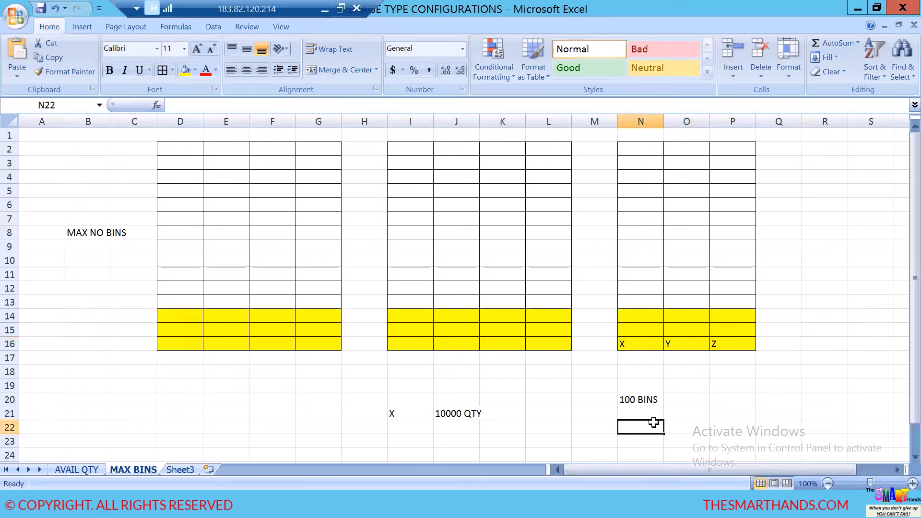
pyautogui.write('SCRE')
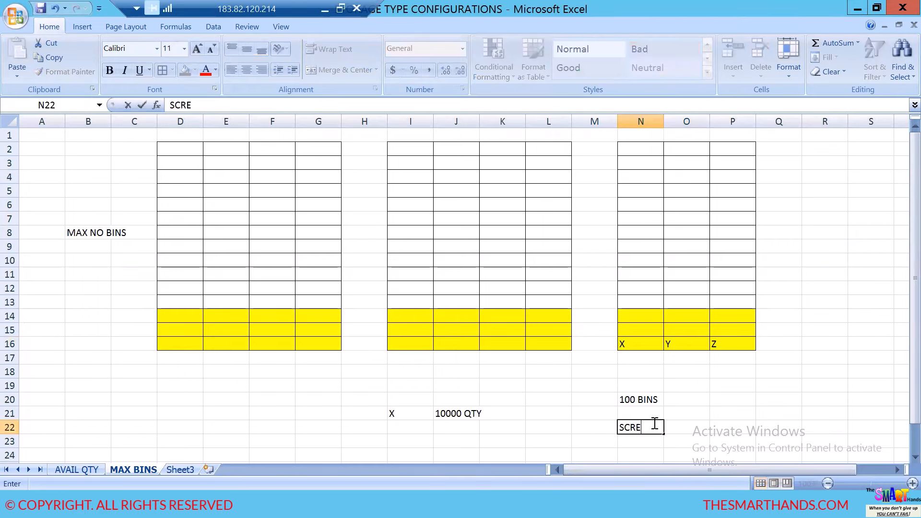
pyautogui.write('WS')
# Step: Switch to SAP, untick Use Fixed Bins for storage type HD10, and examine the Fixed Bins Mode options without choosing one
pyautogui.hotkey('alt', 'Tab')
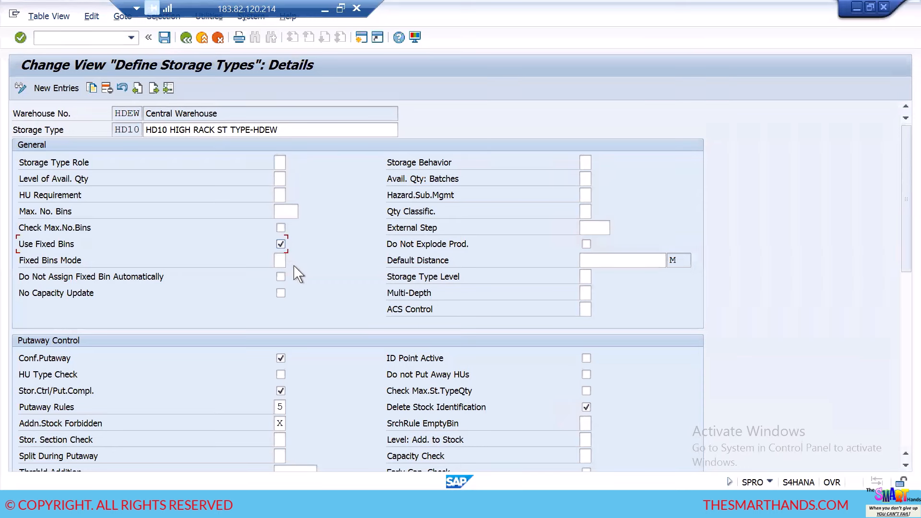
pyautogui.click(281, 244)
pyautogui.click(279, 260)
pyautogui.click(291, 260)
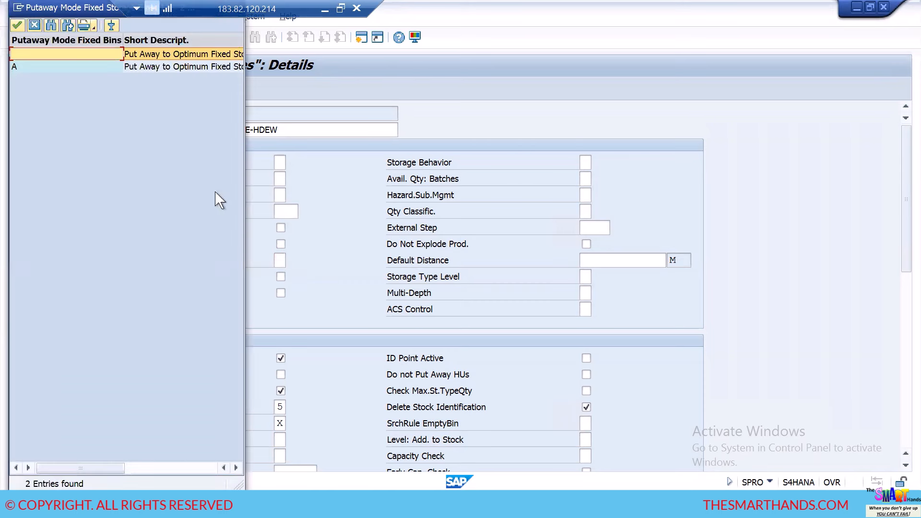
pyautogui.moveTo(82, 7); pyautogui.dragTo(120, 137)
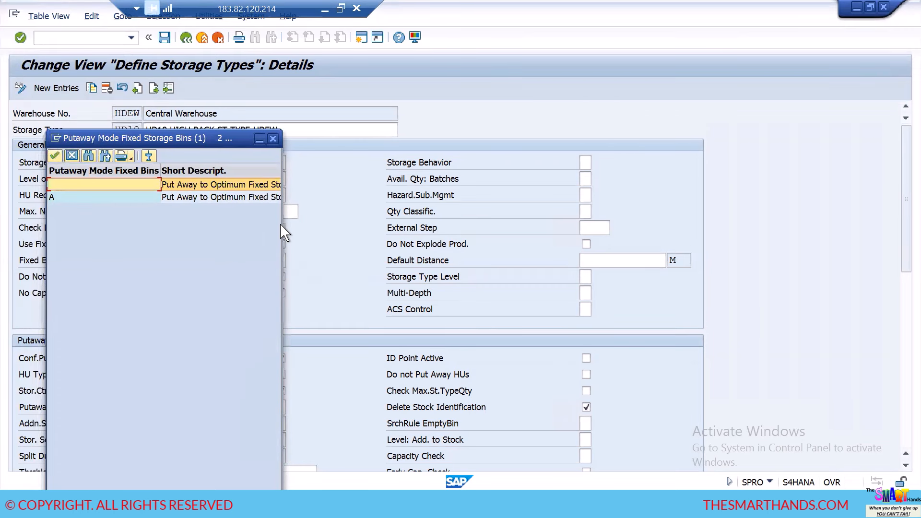
pyautogui.moveTo(282, 231); pyautogui.dragTo(417, 228)
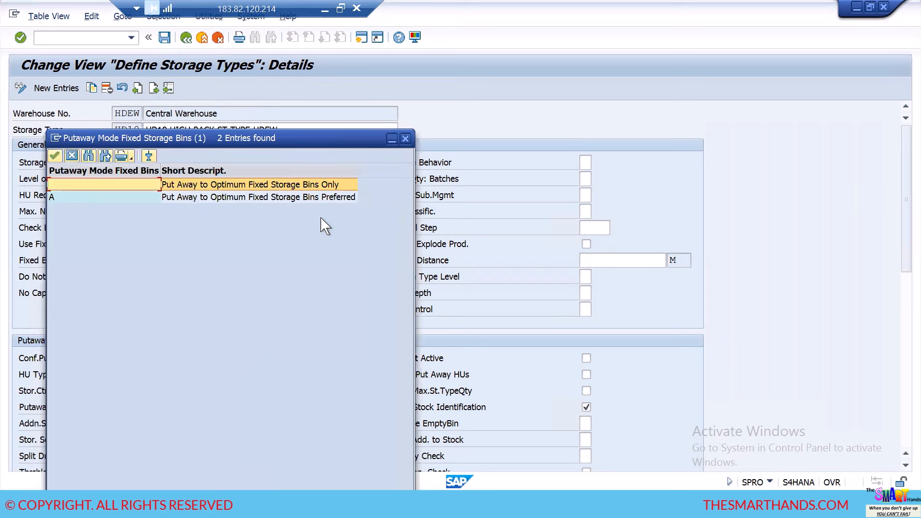
pyautogui.click(230, 201)
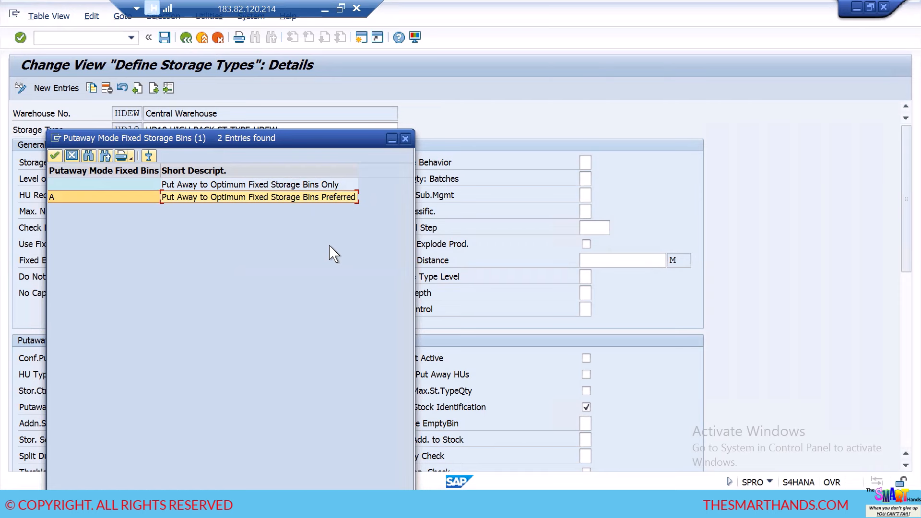
pyautogui.click(405, 139)
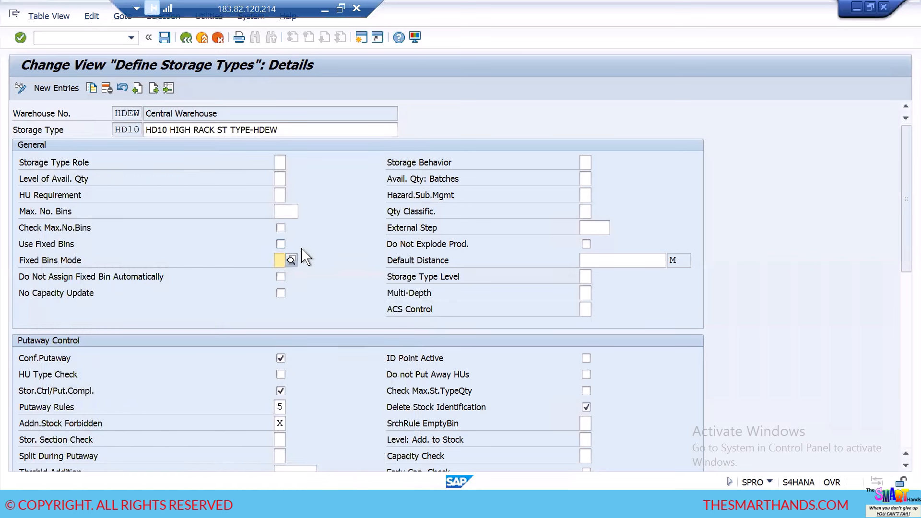
pyautogui.scroll(-1, 336, 288)
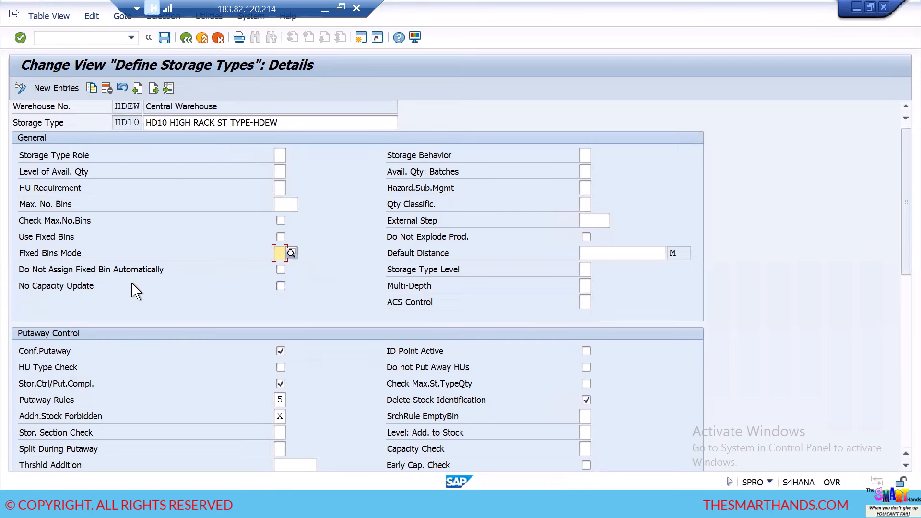
# Step: Switch to the Excel workbook and rename Sheet3 as DO NOT ASSIGN FIX BINS
pyautogui.hotkey('alt', 'Tab')
pyautogui.click(191, 470)
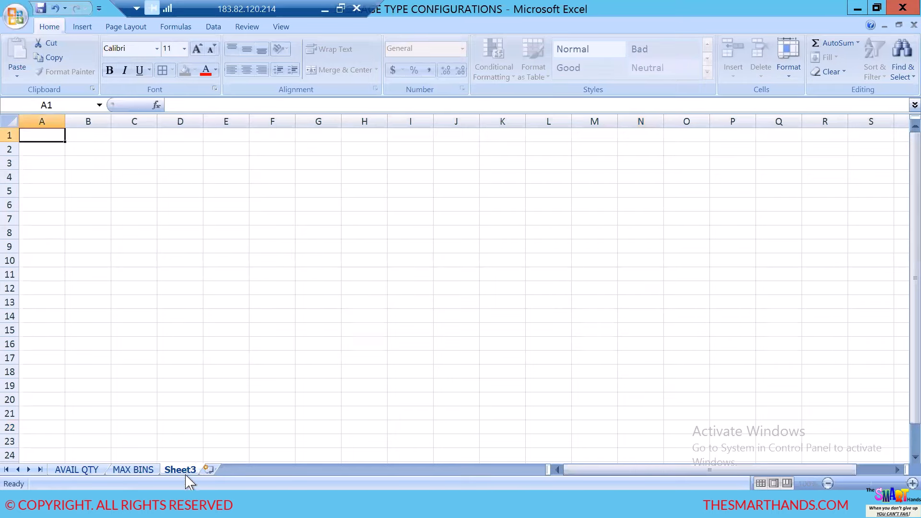
pyautogui.doubleClick(186, 471)
pyautogui.write('DO')
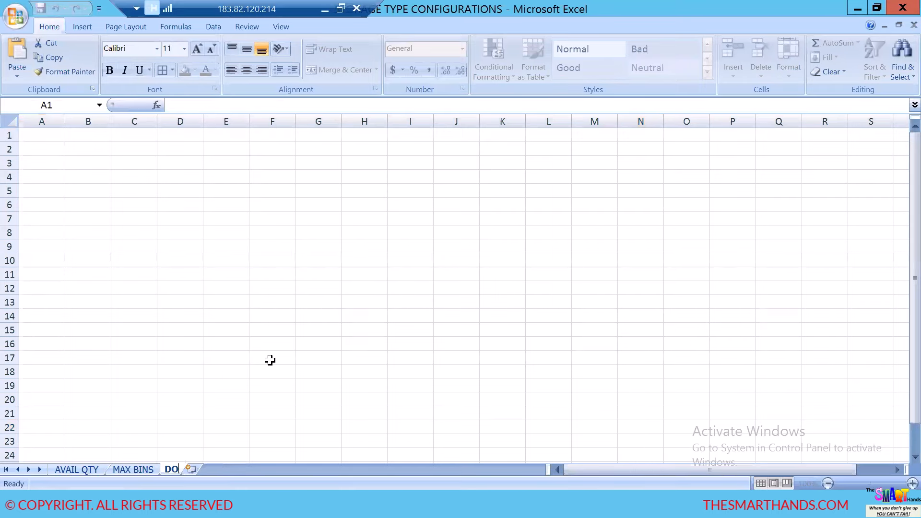
pyautogui.write(' NOT ')
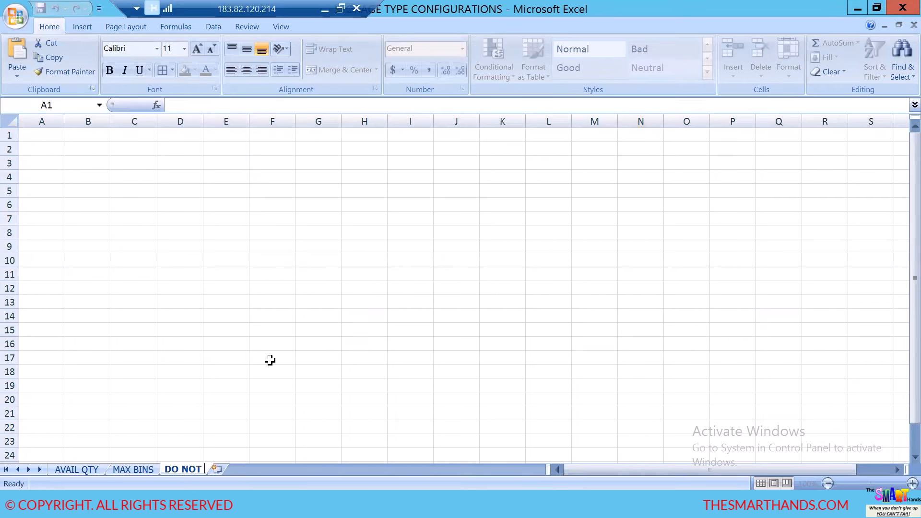
pyautogui.write('ASSIGN')
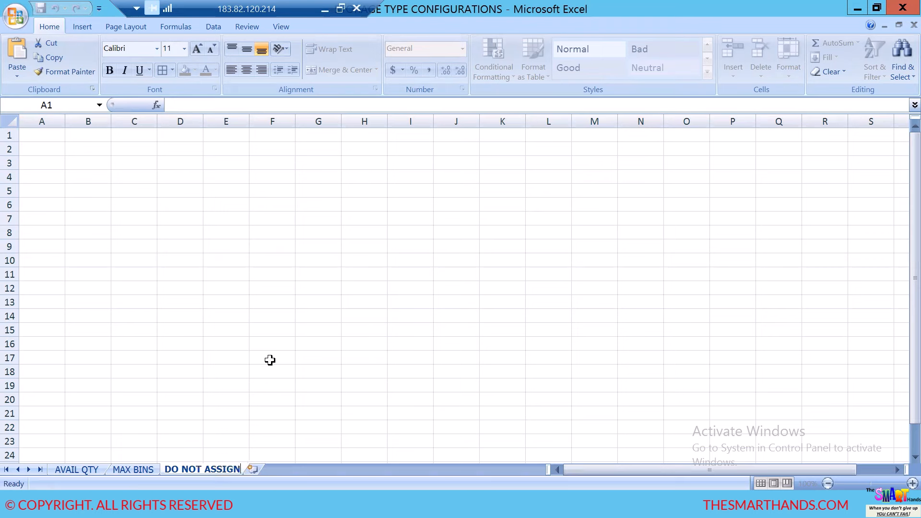
pyautogui.write(' FIX BIN')
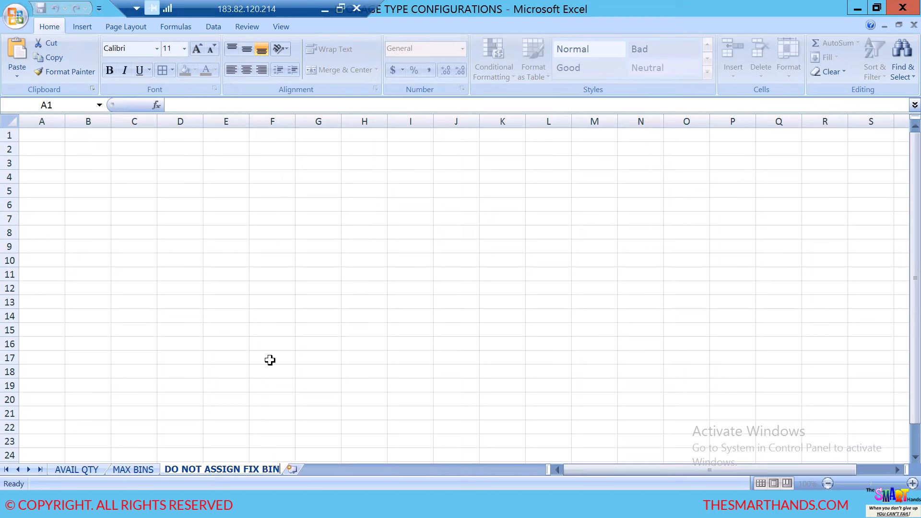
pyautogui.write('S')
pyautogui.moveTo(270, 359); pyautogui.dragTo(276, 343)
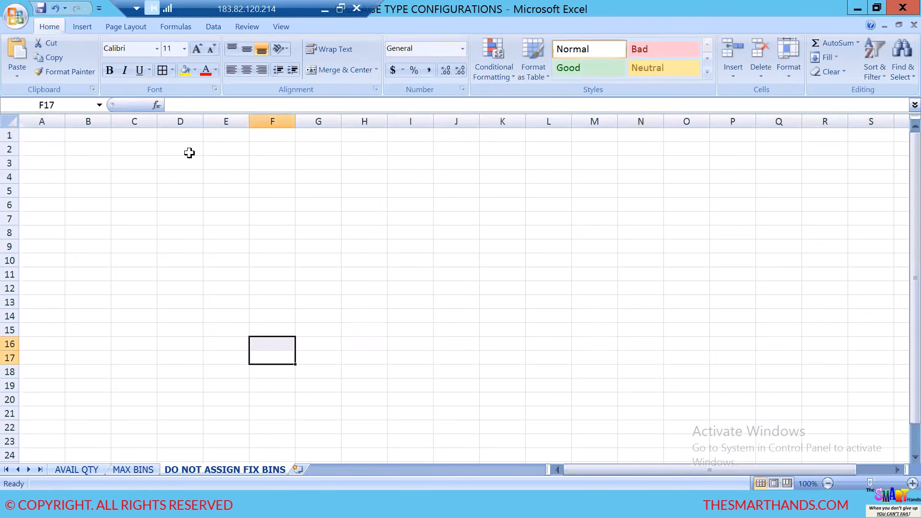
# Step: Apply all borders to the range D2:K18 to form a bin grid
pyautogui.moveTo(189, 152); pyautogui.dragTo(491, 375)
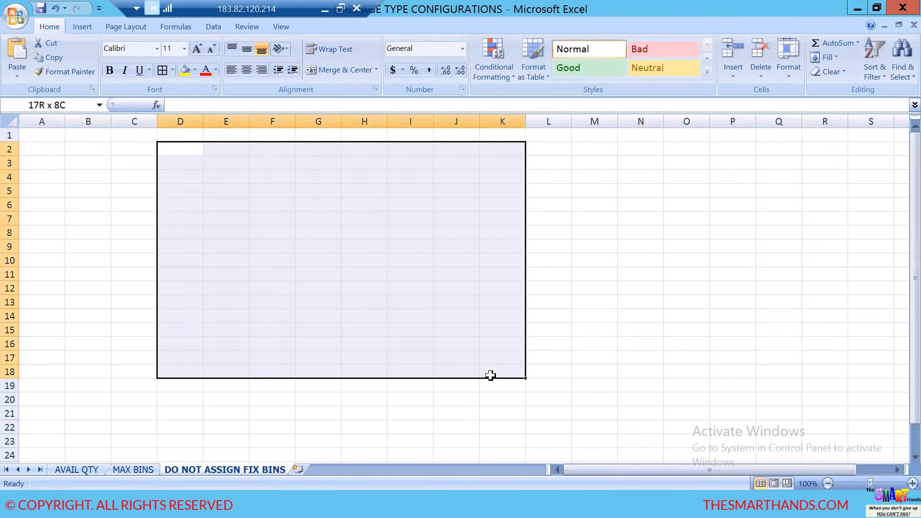
pyautogui.click(162, 70)
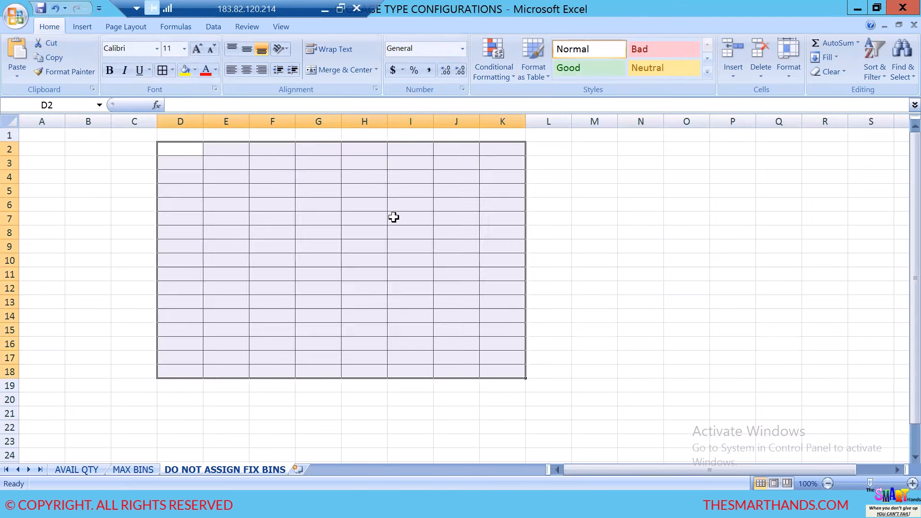
pyautogui.click(393, 218)
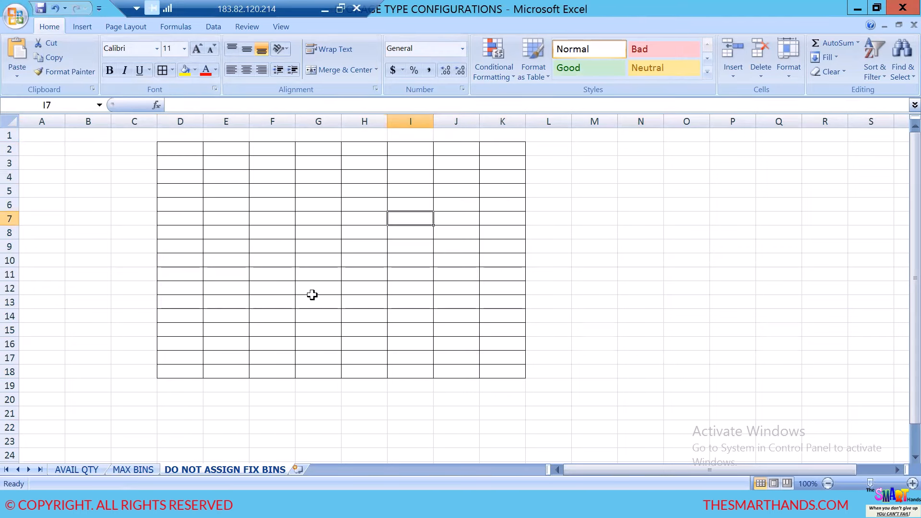
# Step: Switch to SAP, tick Use Fixed Bins for storage type HD10, and return to the DO NOT ASSIGN FIX BINS sheet in Excel
pyautogui.hotkey('alt', 'Tab')
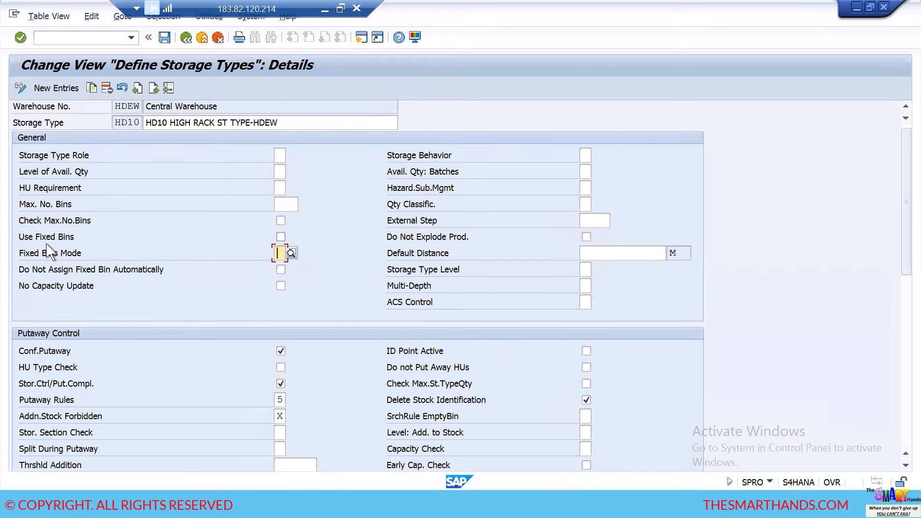
pyautogui.click(282, 237)
pyautogui.hotkey('alt', 'Tab')
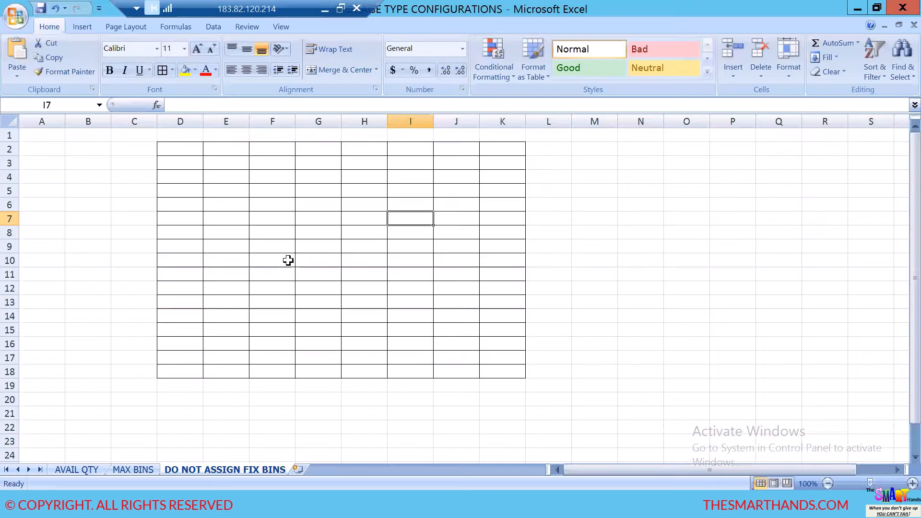
# Step: Enter HD50 in cell G1 above the grid, then check the Use Fixed Bins setting in SAP and return to Excel
pyautogui.click(314, 135)
pyautogui.write('HD5')
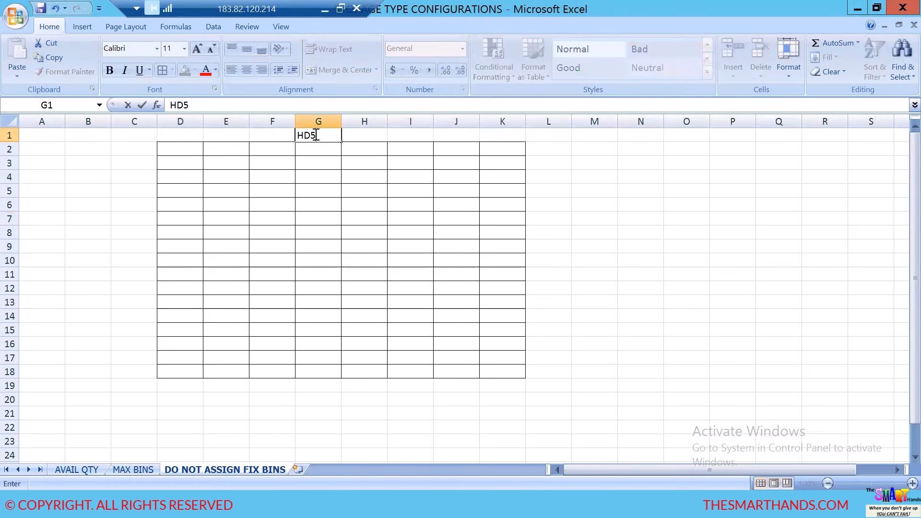
pyautogui.write('0')
pyautogui.click(620, 207)
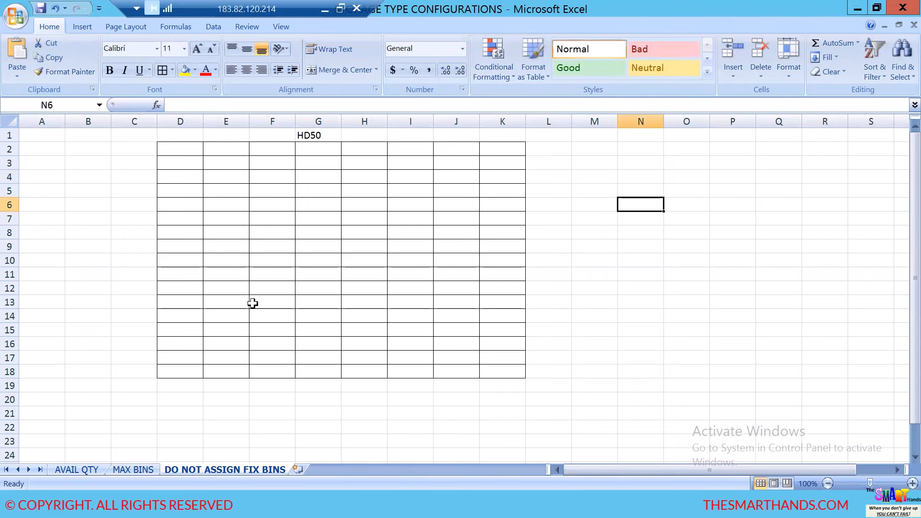
pyautogui.click(326, 136)
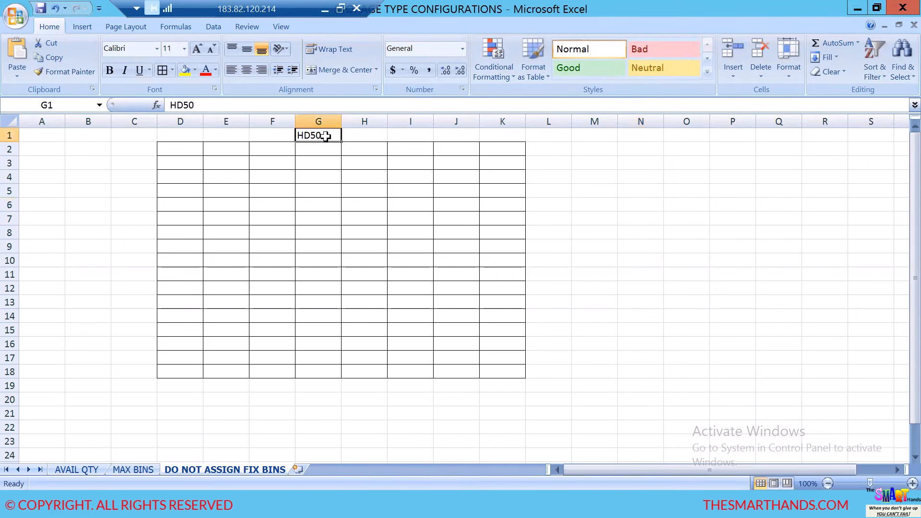
pyautogui.hotkey('alt', 'Tab')
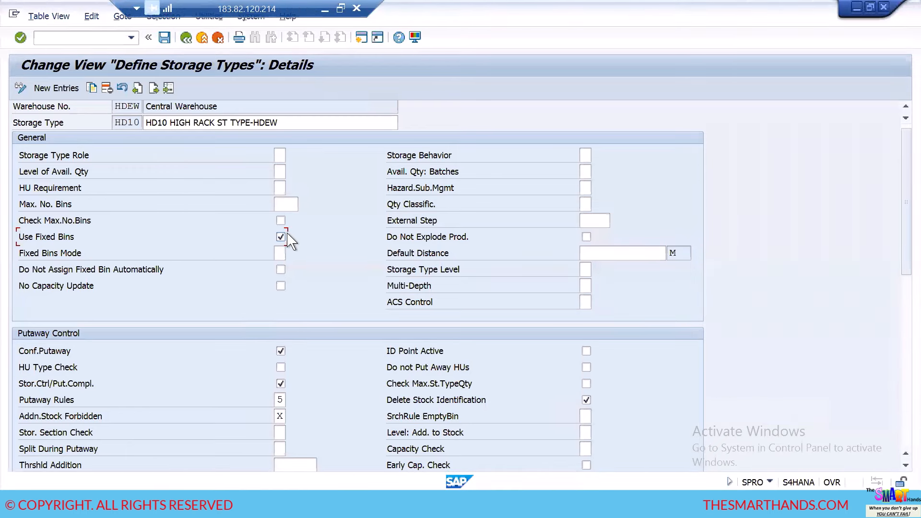
pyautogui.hotkey('alt', 'Tab')
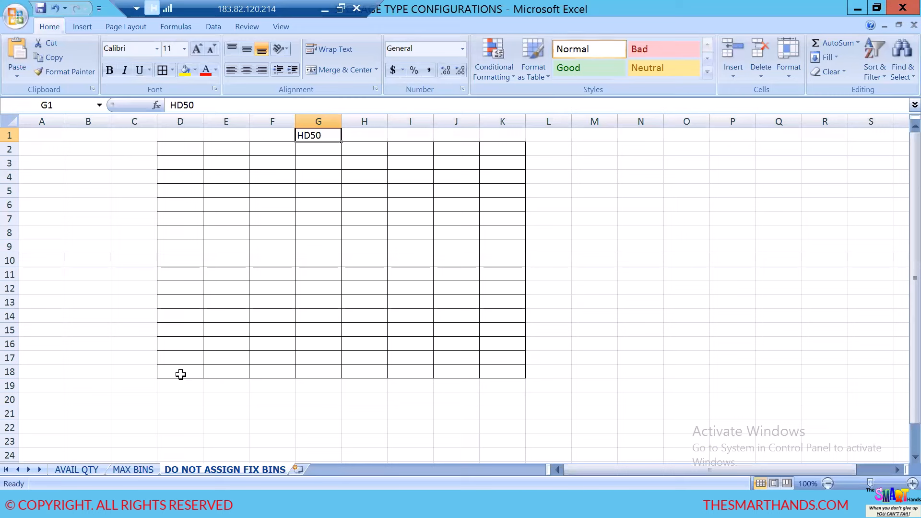
pyautogui.click(722, 315)
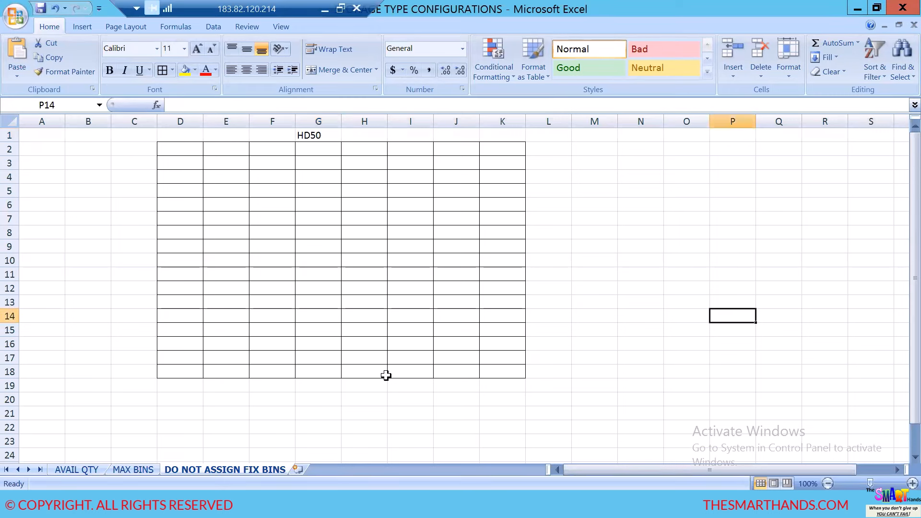
# Step: Enter the bin labels HD50-01, HD50-02 and HD50-03 in cells D19, E19 and F19 below the grid
pyautogui.click(185, 384)
pyautogui.write('D')
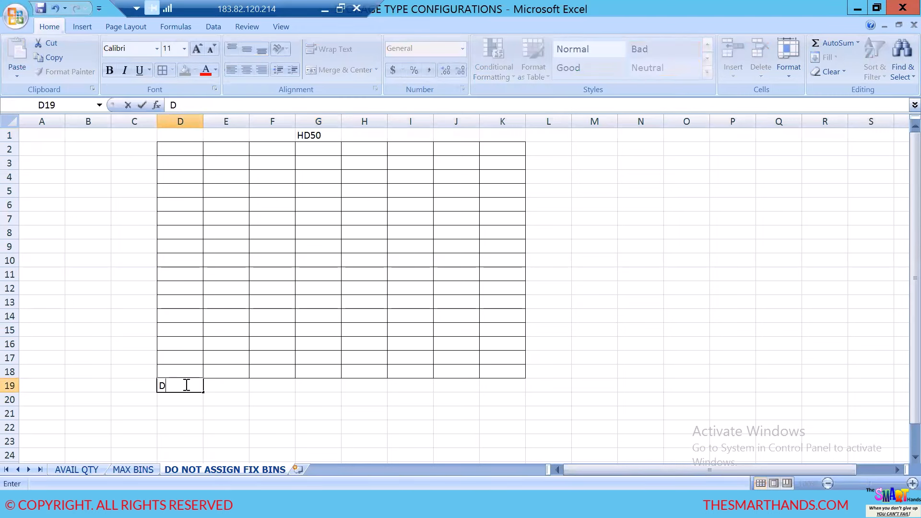
pyautogui.press('BackSpace')
pyautogui.write('HD50-01')
pyautogui.click(227, 388)
pyautogui.write('HD')
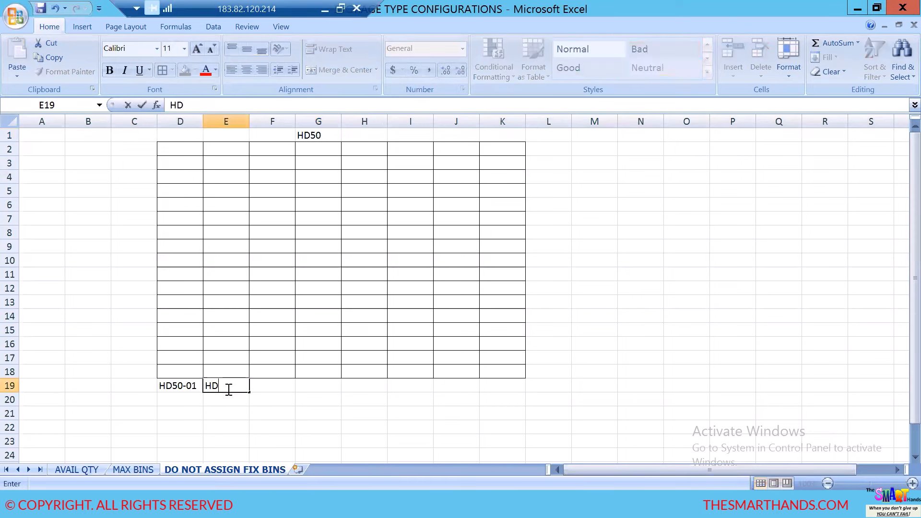
pyautogui.write('50-02')
pyautogui.click(272, 388)
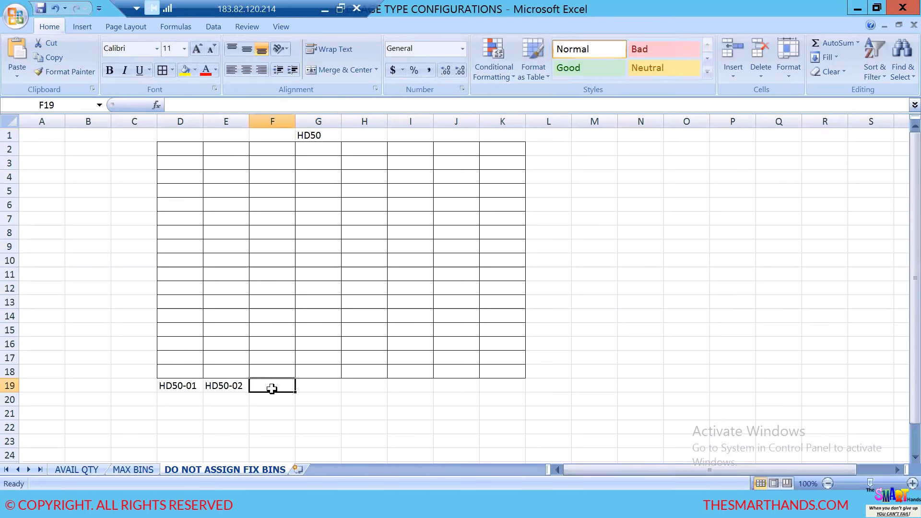
pyautogui.write('HD5')
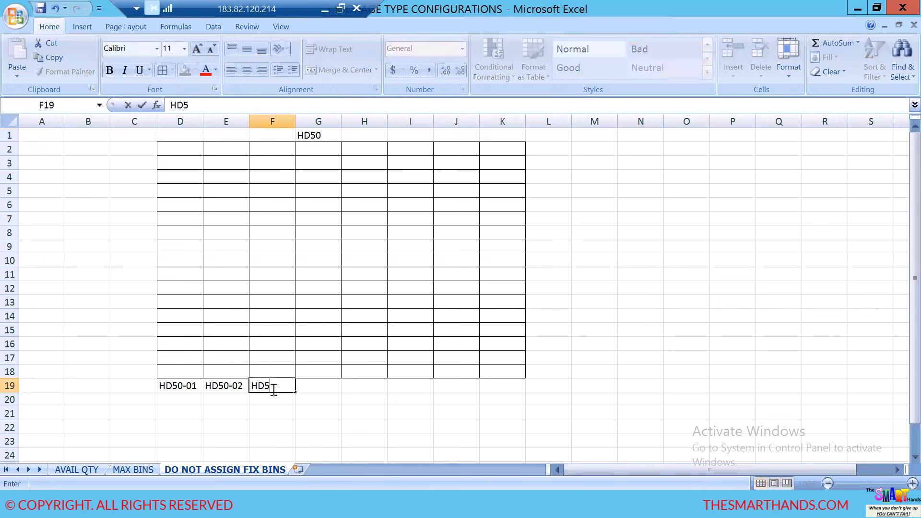
pyautogui.write('0-03')
pyautogui.click(443, 430)
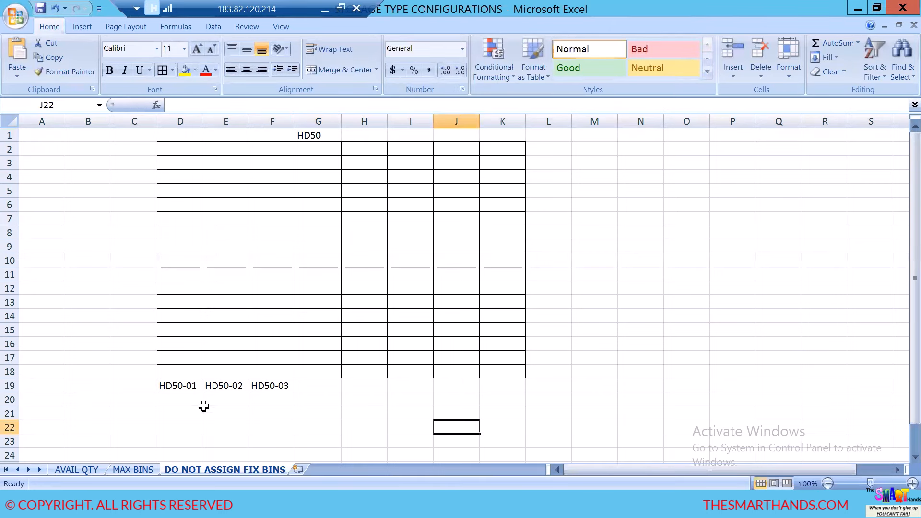
pyautogui.click(626, 206)
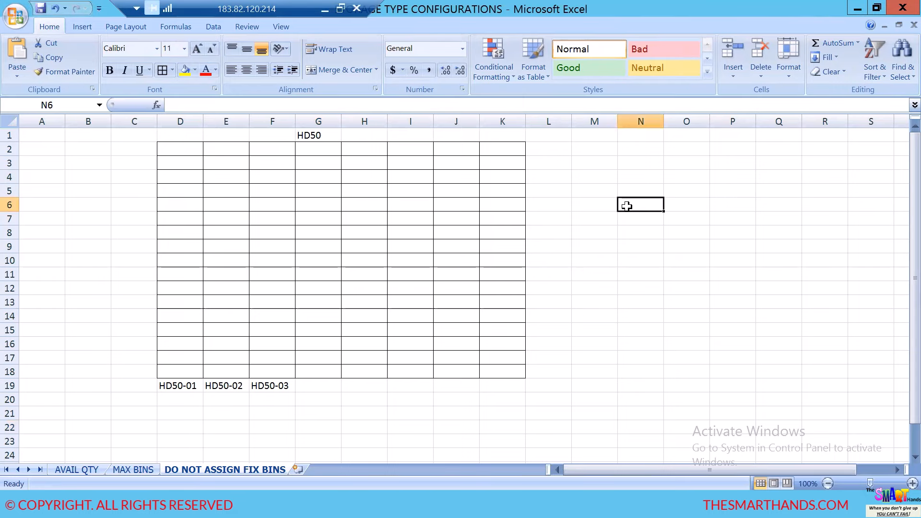
# Step: Enter HD50-01 in cell N6, X in cell N8 and 100QTY in cell N10 beside the bin grid
pyautogui.write('HD50')
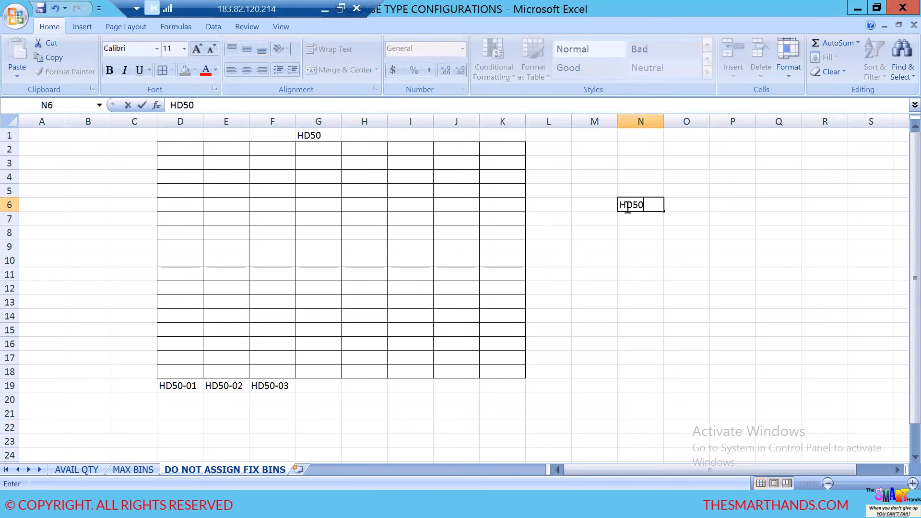
pyautogui.write('-01')
pyautogui.click(644, 233)
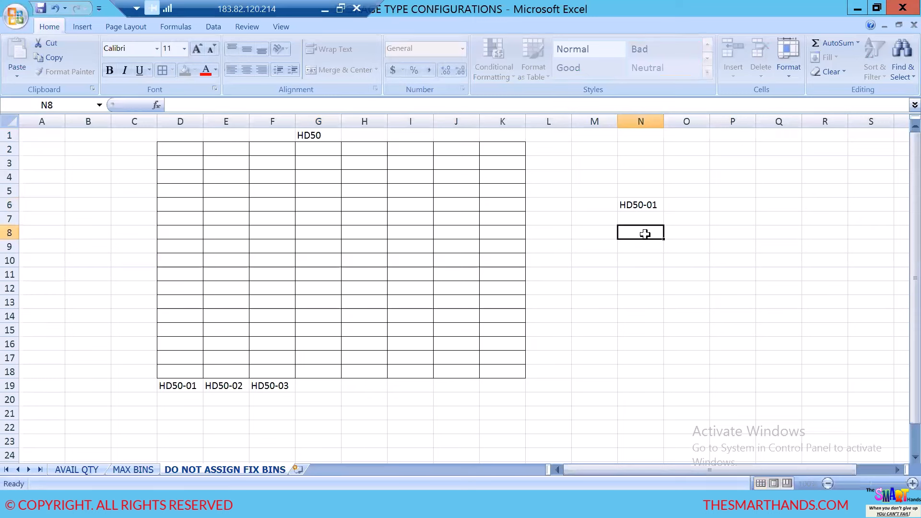
pyautogui.write('X')
pyautogui.click(644, 260)
pyautogui.write('1')
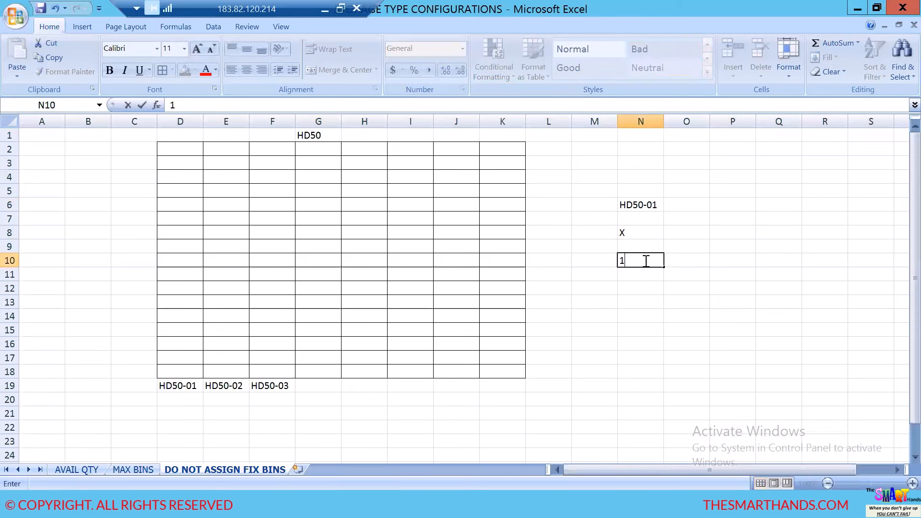
pyautogui.write('00QTY')
pyautogui.click(751, 255)
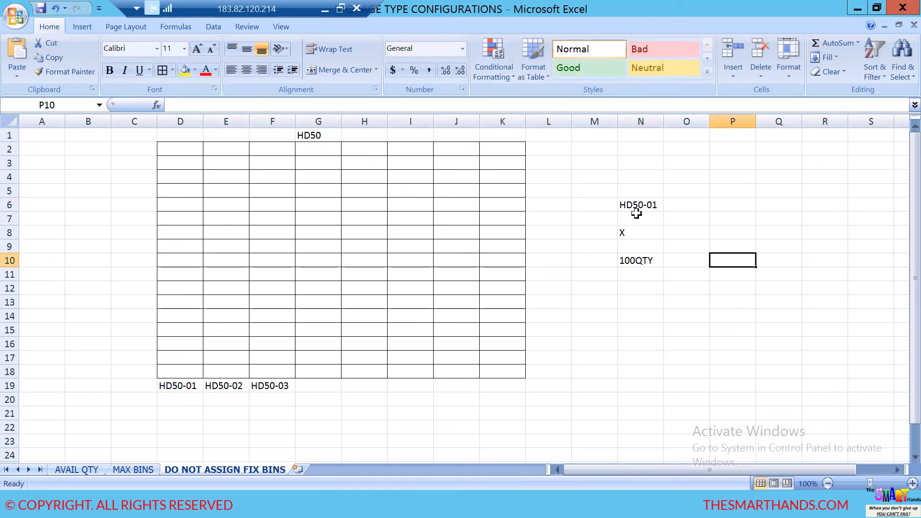
pyautogui.click(626, 233)
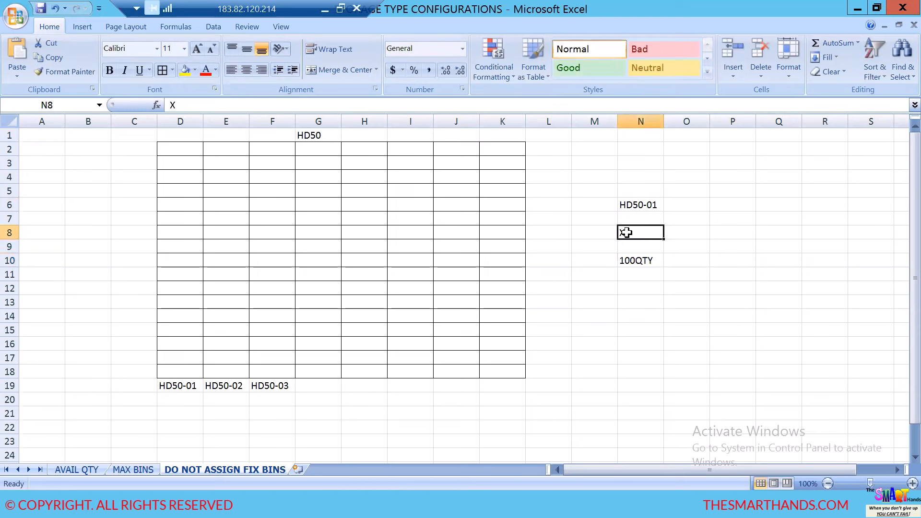
pyautogui.click(174, 372)
pyautogui.write('X')
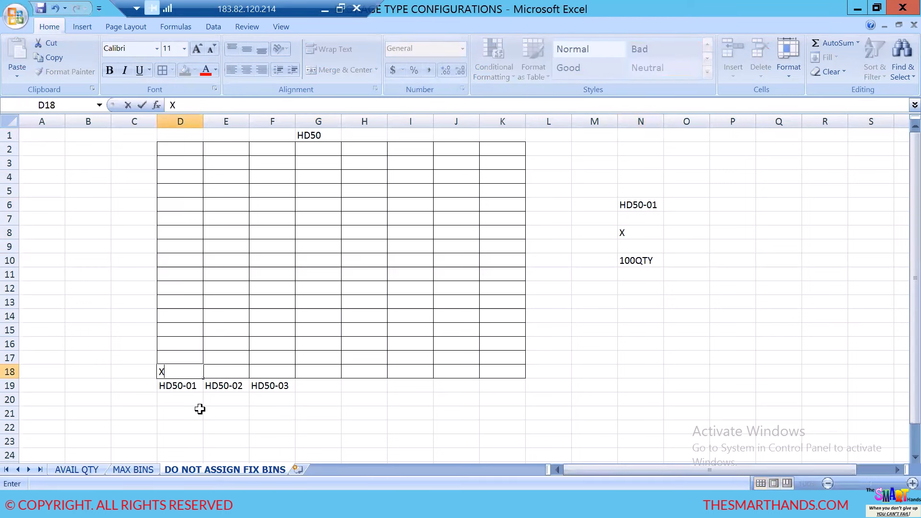
pyautogui.press('Escape')
# Step: Enter X in cell D18 of the grid, directly above the HD50-01 bin label
pyautogui.click(647, 204)
pyautogui.moveTo(644, 227); pyautogui.dragTo(645, 260)
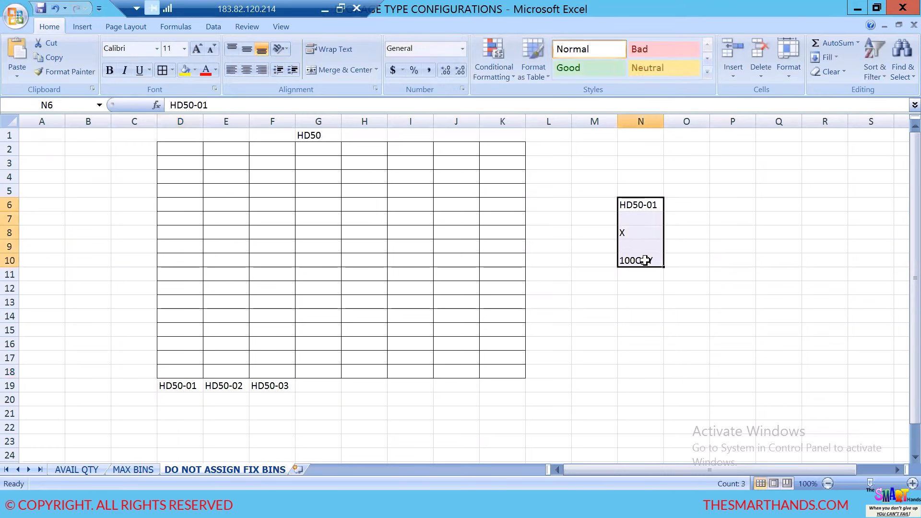
pyautogui.click(638, 232)
pyautogui.click(648, 205)
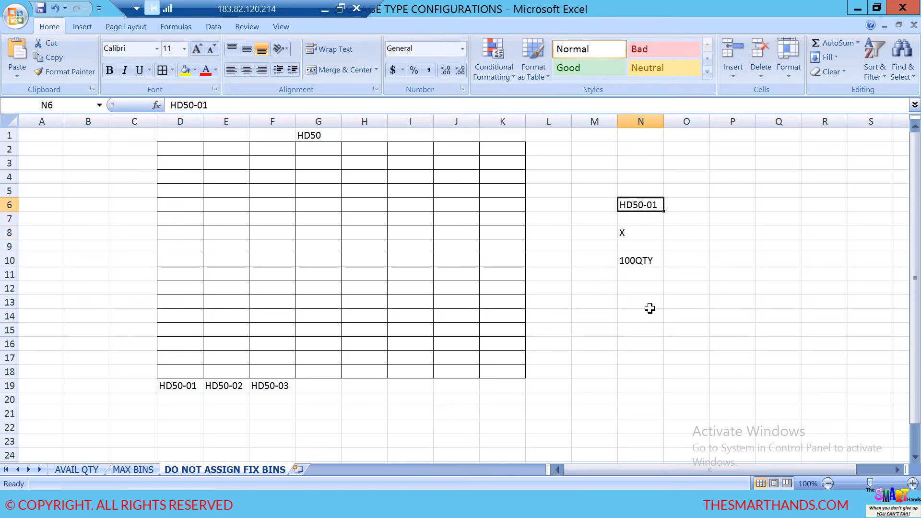
pyautogui.click(641, 235)
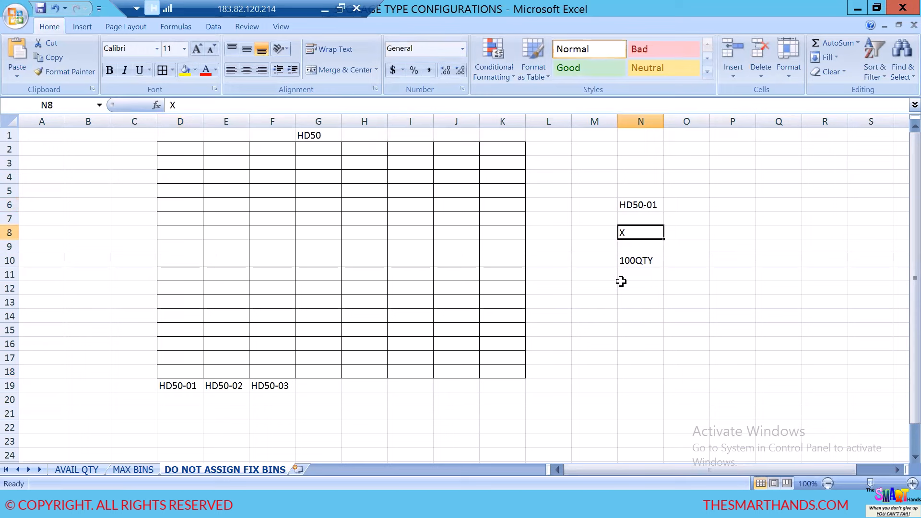
pyautogui.click(180, 372)
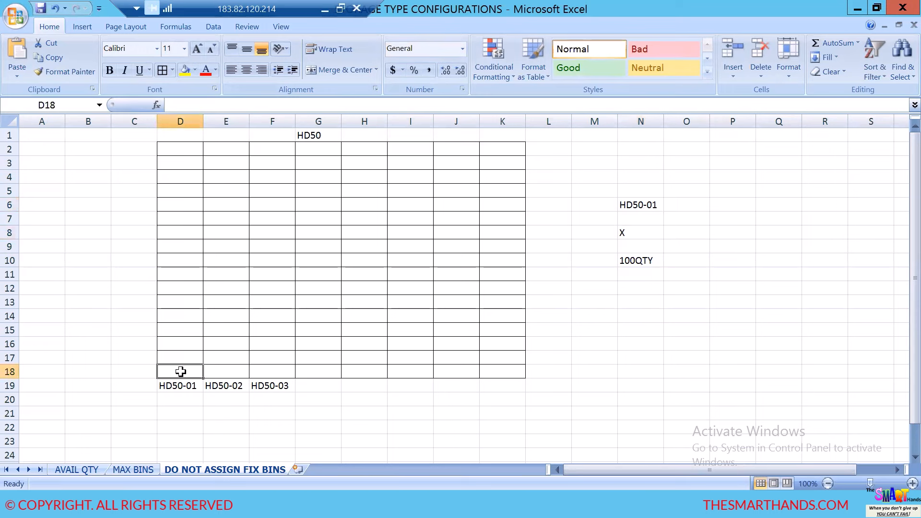
pyautogui.write('X')
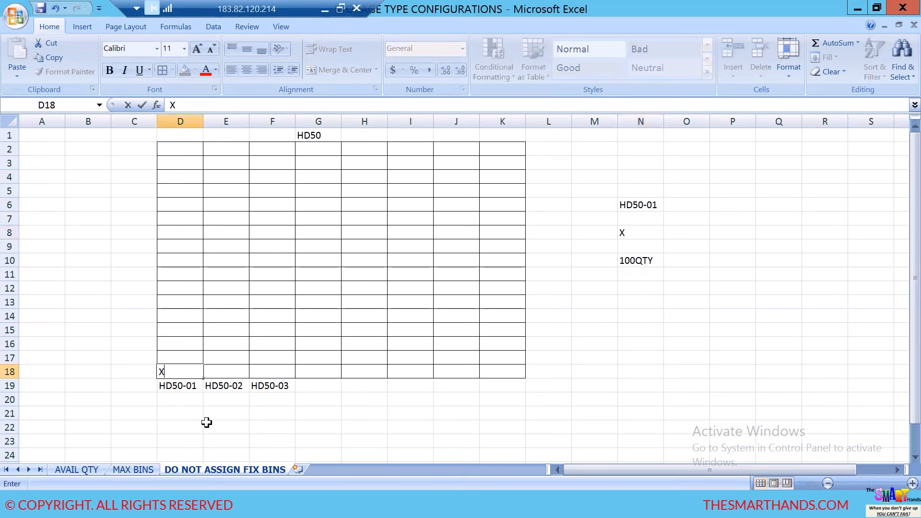
pyautogui.click(179, 383)
# Step: Review the D18:D19 bin assignment against the entry in N6:N10, and check the fixed bin settings in SAP
pyautogui.moveTo(176, 373); pyautogui.dragTo(175, 382)
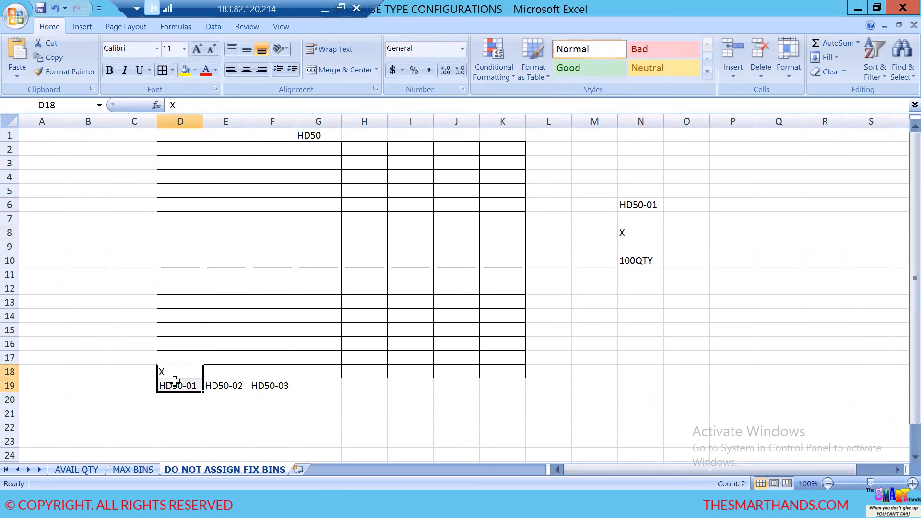
pyautogui.moveTo(650, 204); pyautogui.dragTo(643, 265)
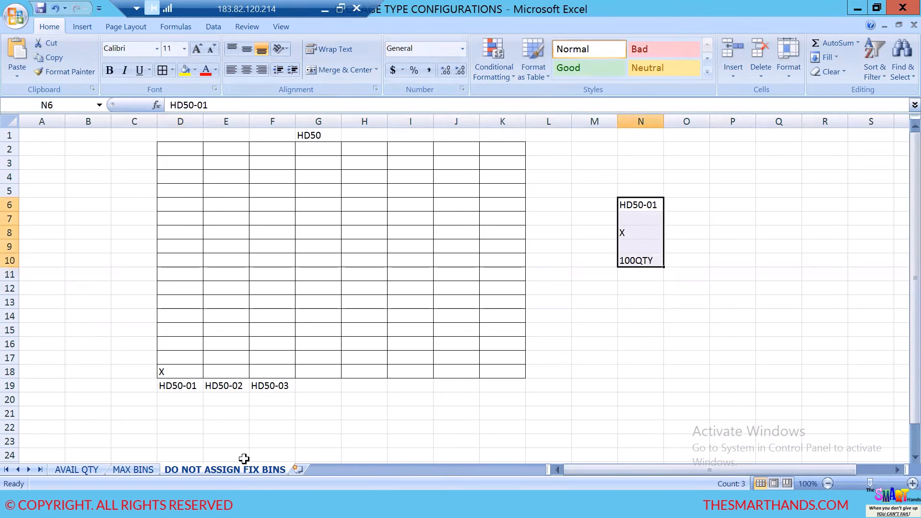
pyautogui.click(175, 375)
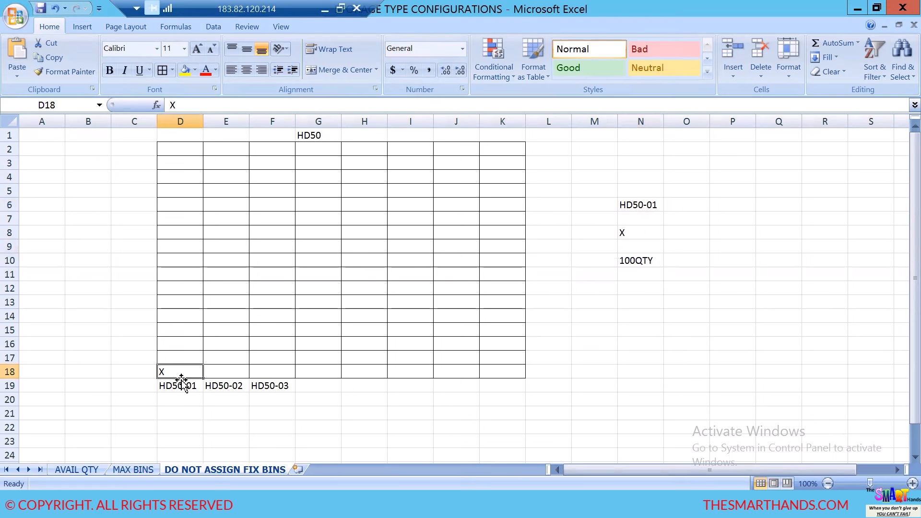
pyautogui.click(181, 382)
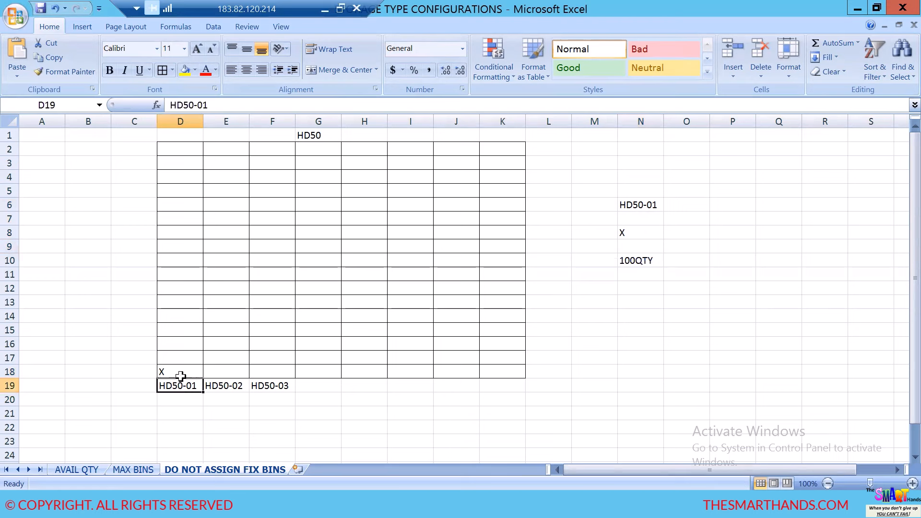
pyautogui.click(180, 369)
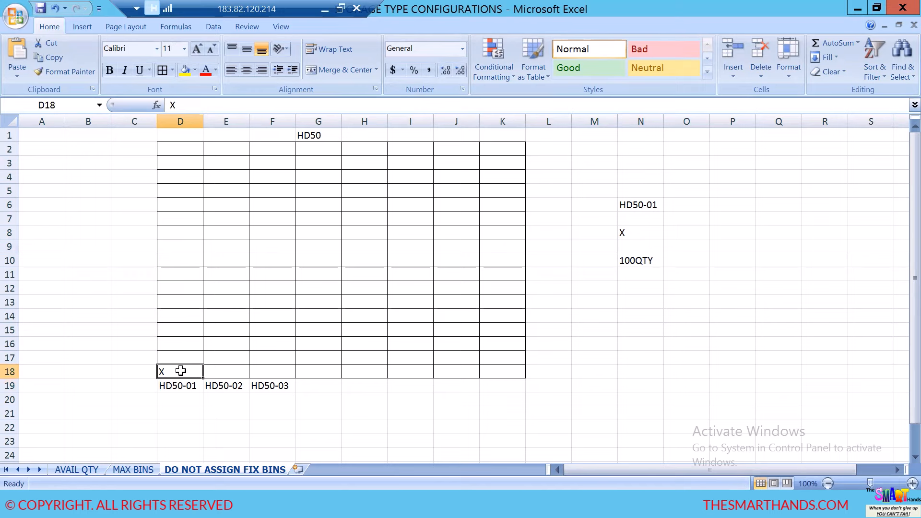
pyautogui.hotkey('alt', 'Tab')
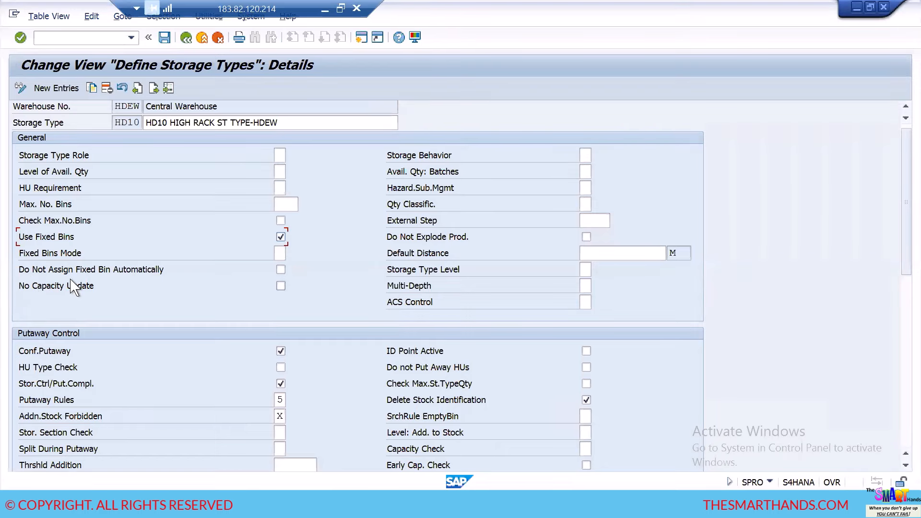
pyautogui.hotkey('alt', 'Tab')
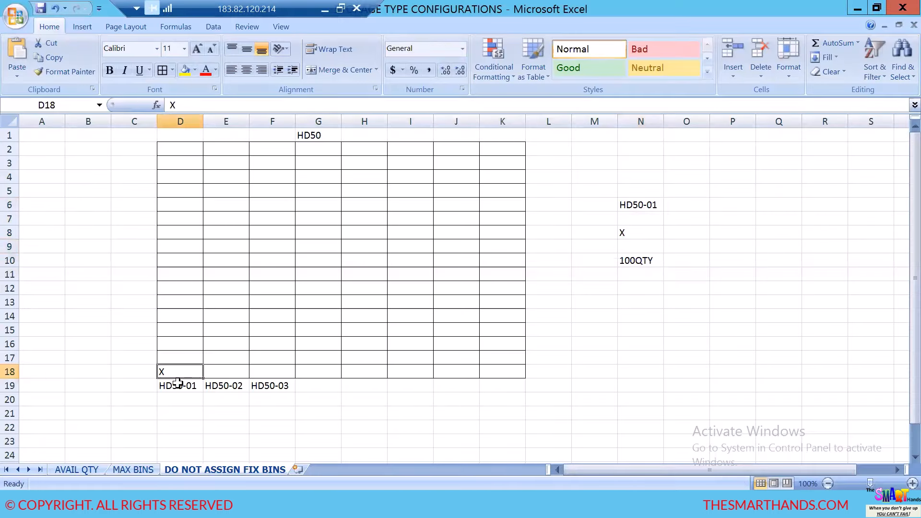
# Step: Examine the Do Not Assign Fixed Bin Automatically setting for HD10 in SAP against product X and bin HD50-01 in Excel
pyautogui.hotkey('alt', 'Tab')
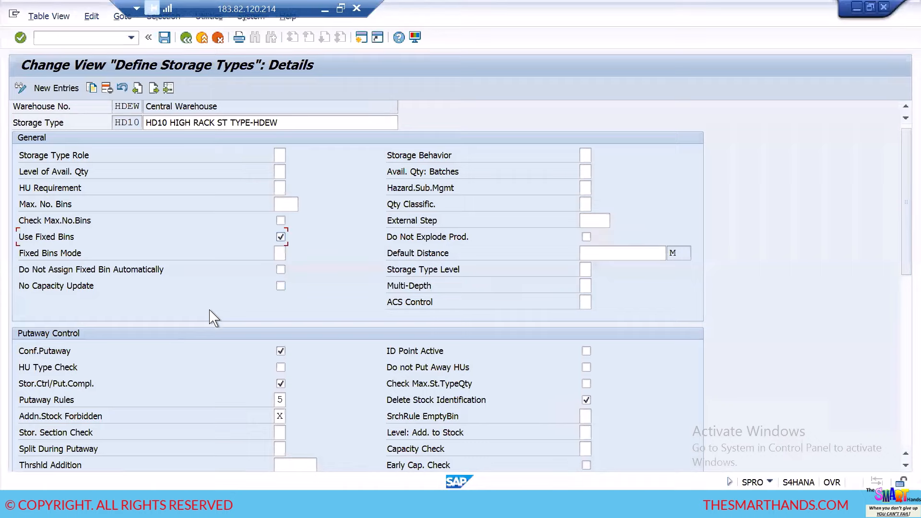
pyautogui.click(280, 271)
pyautogui.hotkey('alt', 'Tab')
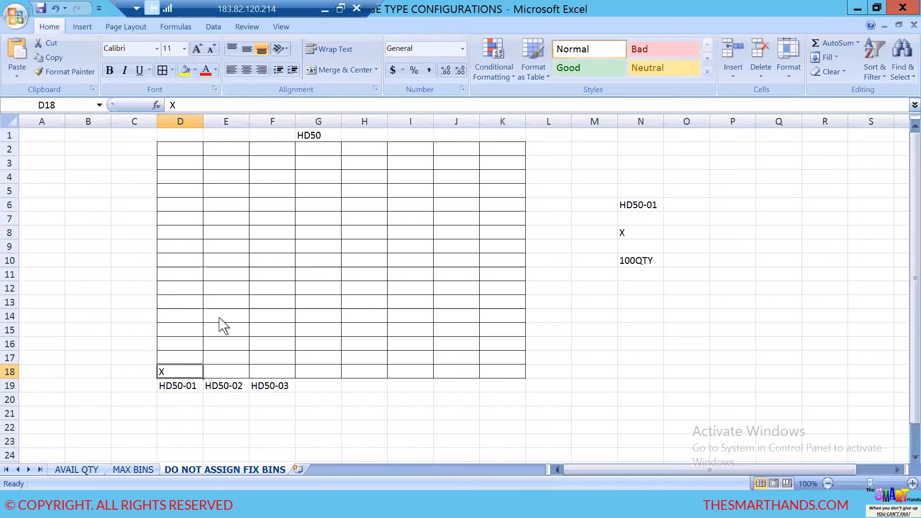
pyautogui.hotkey('alt', 'Tab')
pyautogui.hotkey('alt', 'Tab')
pyautogui.click(178, 387)
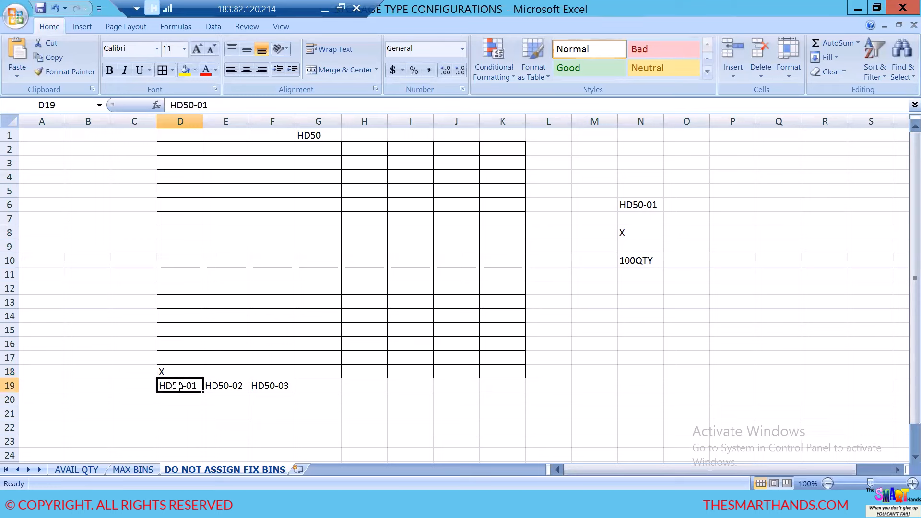
pyautogui.click(175, 371)
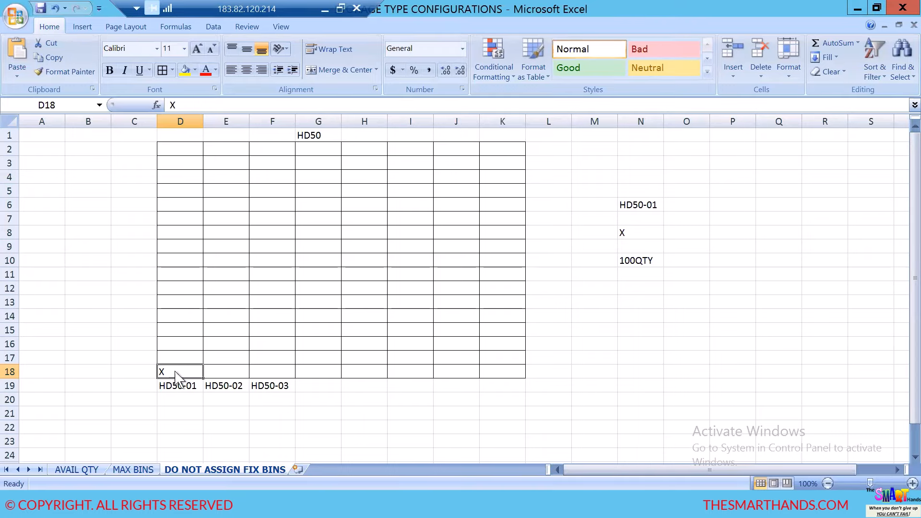
pyautogui.hotkey('alt', 'Tab')
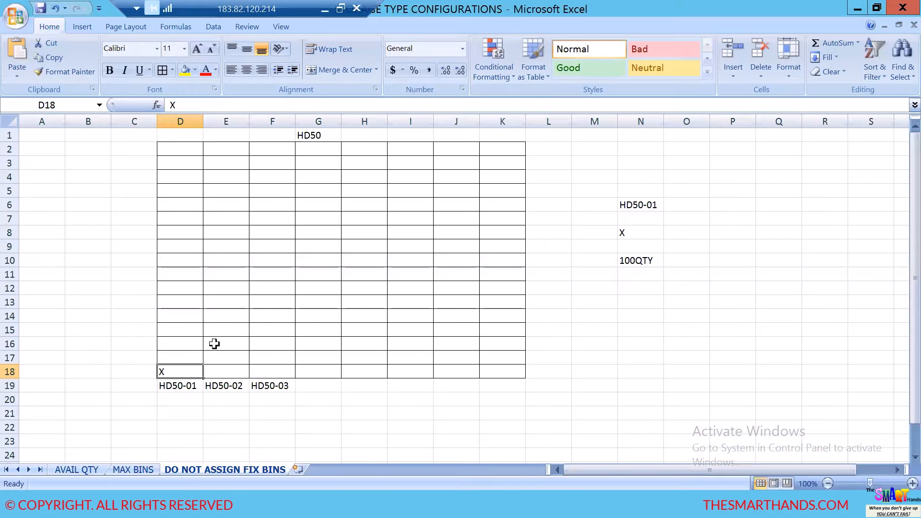
pyautogui.hotkey('alt', 'Tab')
pyautogui.moveTo(645, 203); pyautogui.dragTo(643, 266)
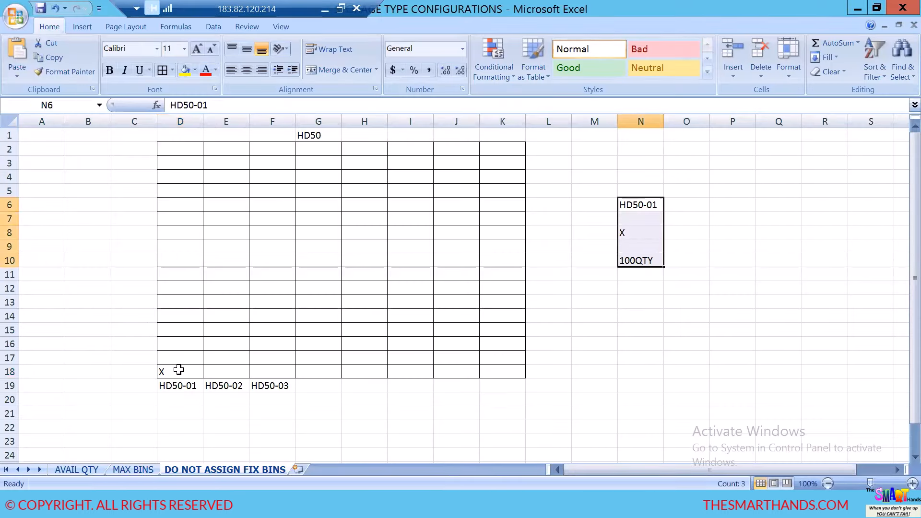
pyautogui.click(182, 383)
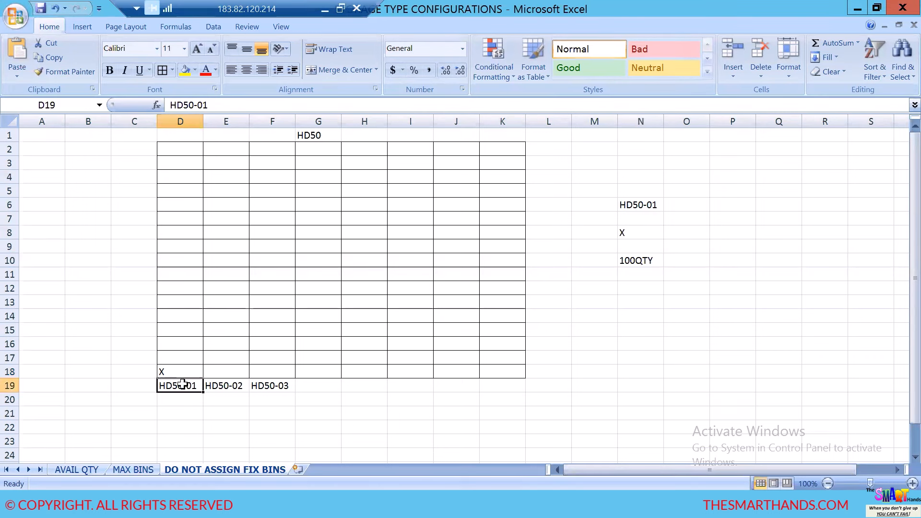
pyautogui.moveTo(175, 371); pyautogui.dragTo(176, 388)
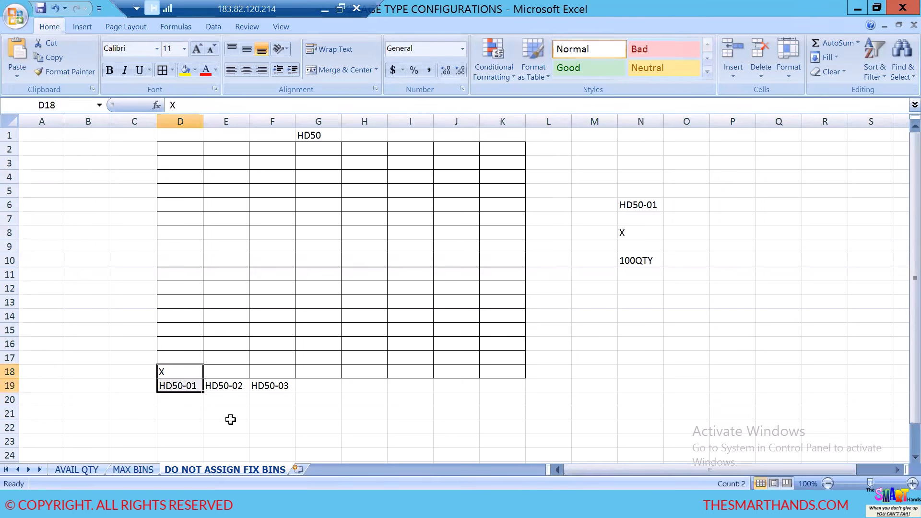
pyautogui.click(187, 386)
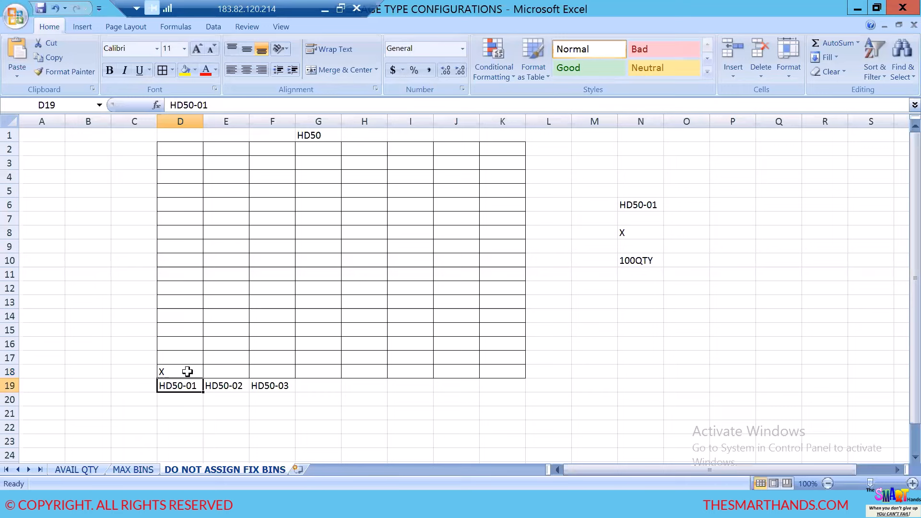
pyautogui.click(186, 372)
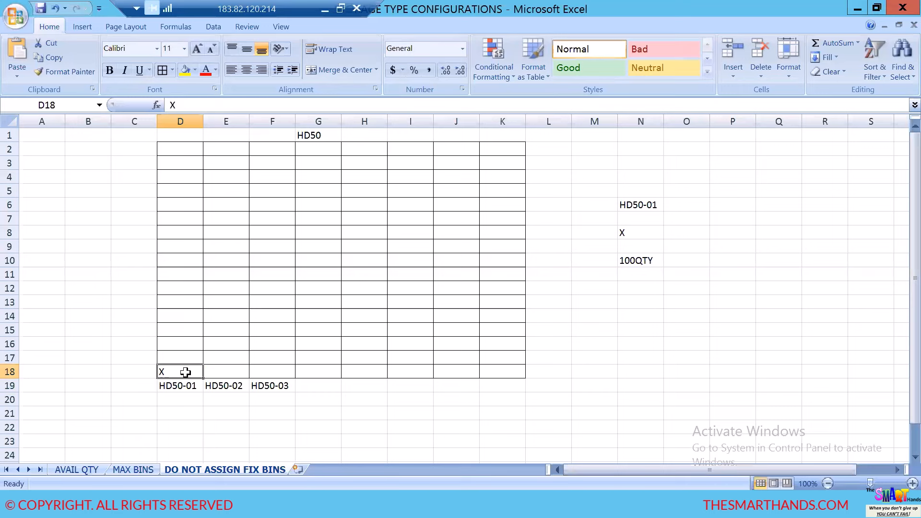
# Step: Switch to SAP, tick Do Not Assign Fixed Bin Automatically for HD10, and go over the Use Fixed Bins and No Capacity Update options
pyautogui.hotkey('alt', 'Tab')
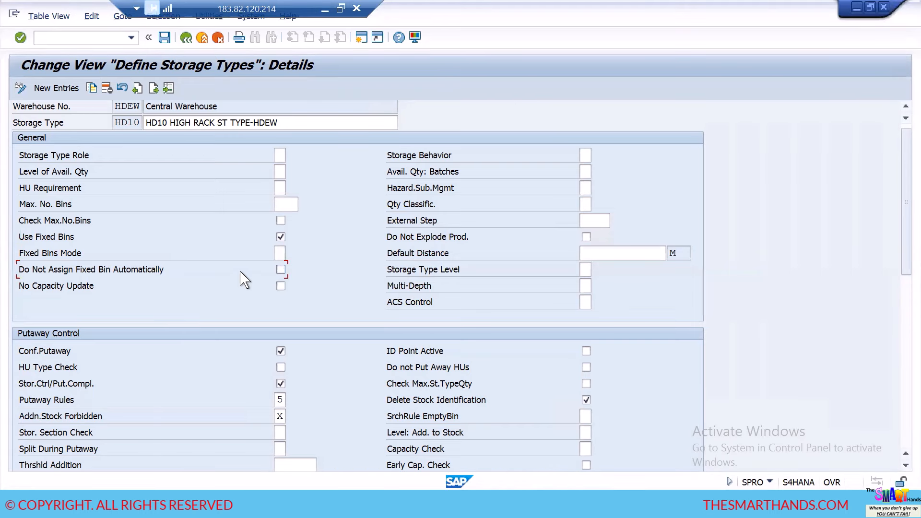
pyautogui.click(281, 269)
pyautogui.click(280, 270)
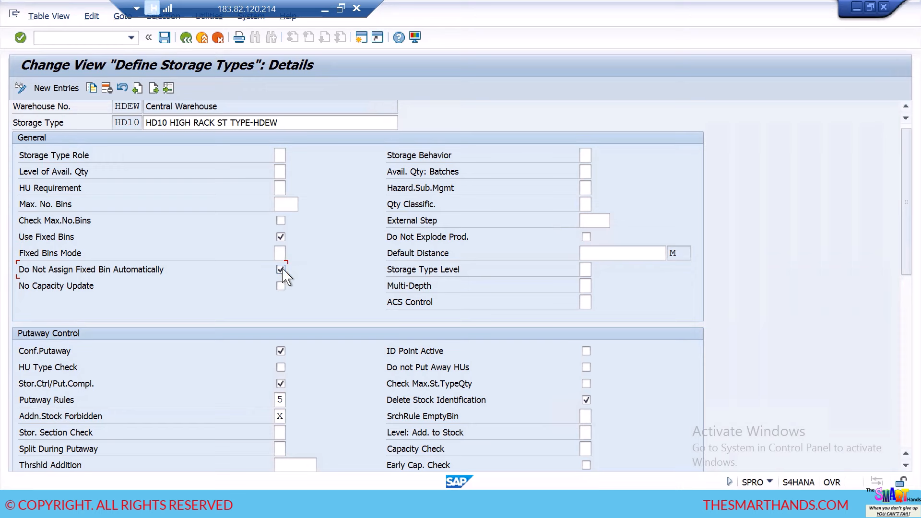
pyautogui.click(281, 237)
pyautogui.click(280, 286)
# Step: Switch to Excel, add a new worksheet to the workbook, and rename it NO CAPACITY UPDATE
pyautogui.hotkey('alt', 'Tab')
pyautogui.click(312, 413)
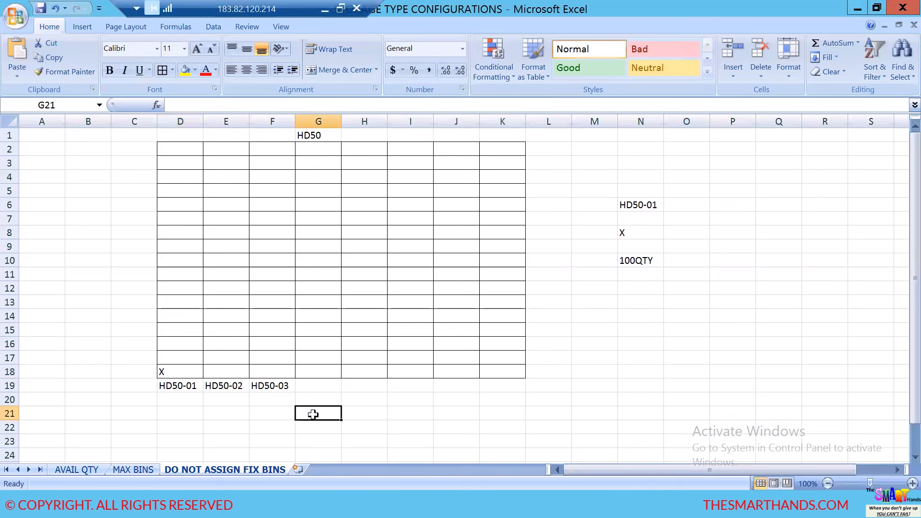
pyautogui.click(299, 470)
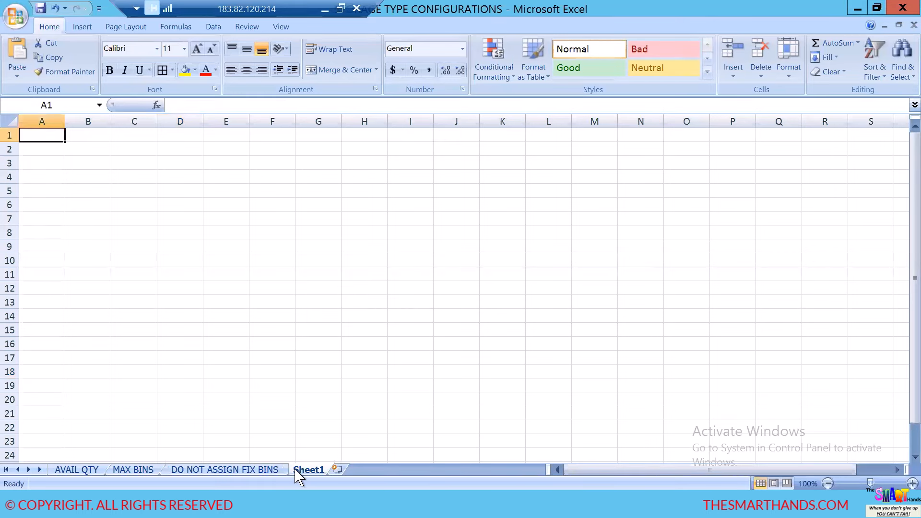
pyautogui.doubleClick(311, 470)
pyautogui.write('N')
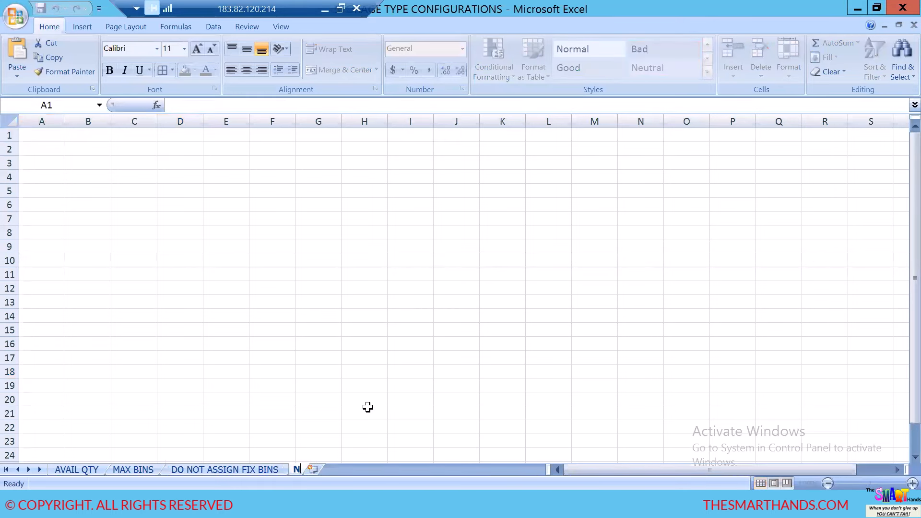
pyautogui.write('O CAPAC')
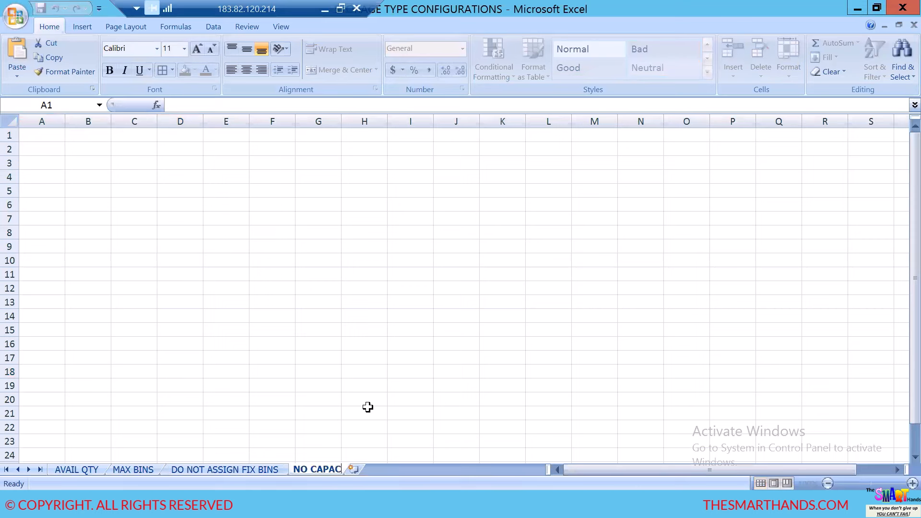
pyautogui.write('ITY U')
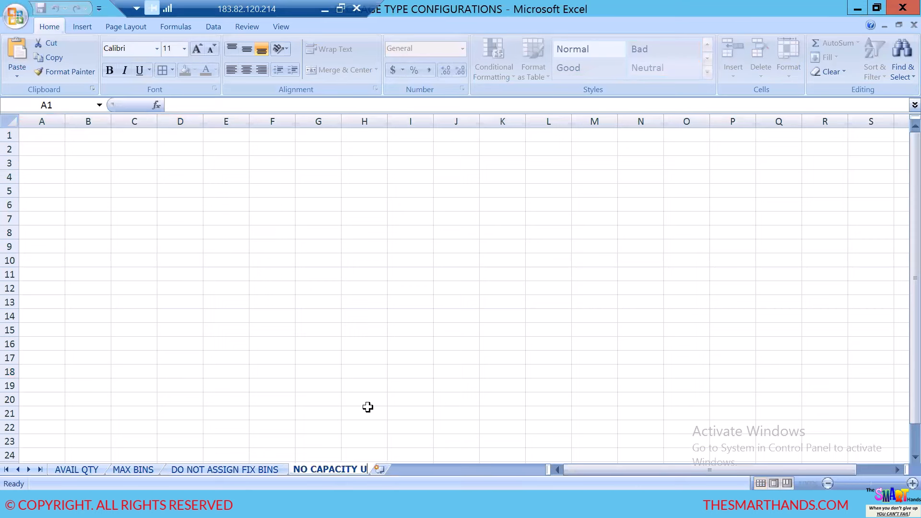
pyautogui.write('PDATE')
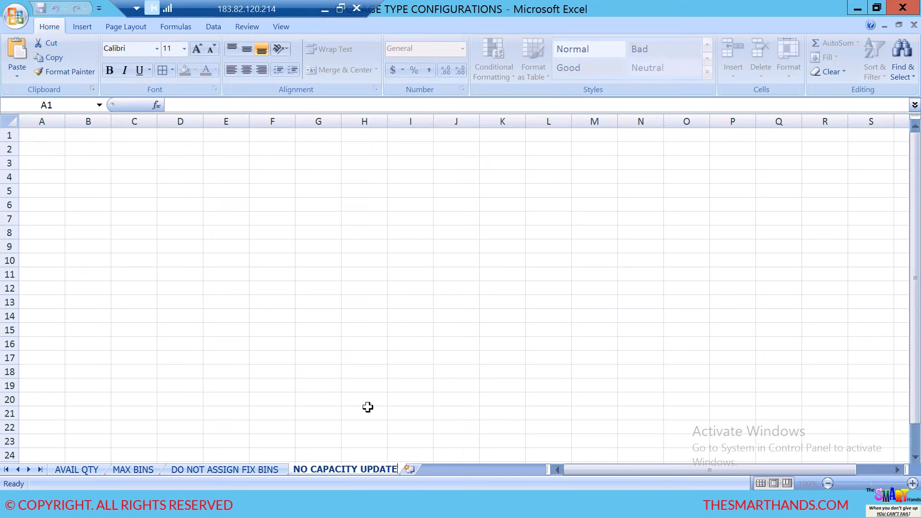
pyautogui.click(416, 371)
pyautogui.click(272, 470)
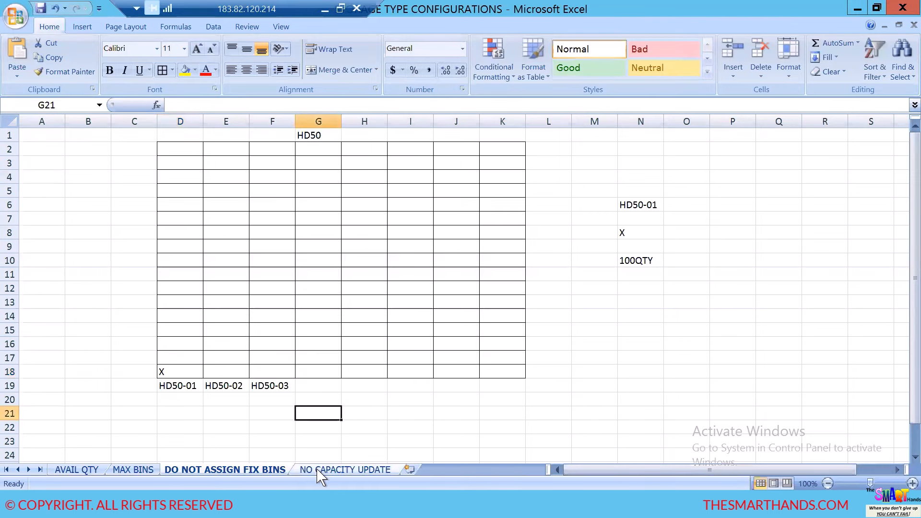
pyautogui.click(320, 470)
# Step: Apply all borders to E2:J15 to form a bin grid, and fill cell E15 yellow
pyautogui.click(302, 326)
pyautogui.moveTo(236, 148); pyautogui.dragTo(278, 163)
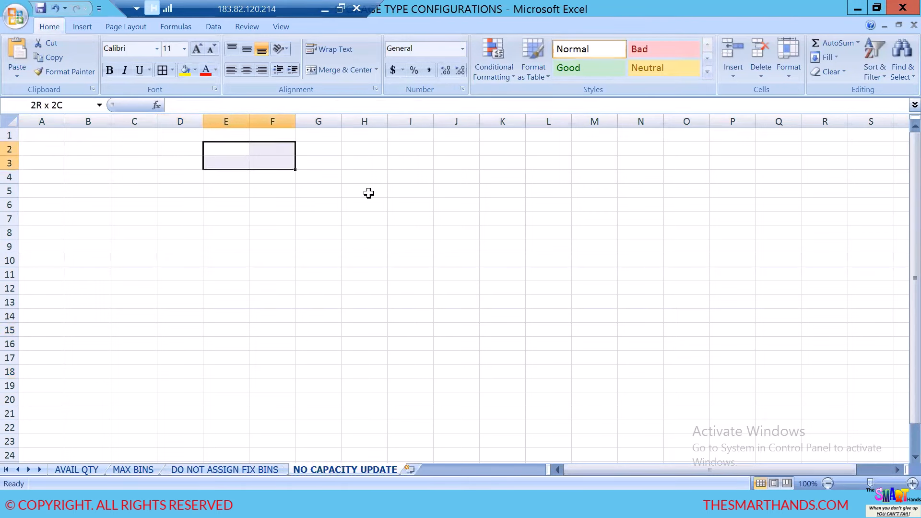
pyautogui.moveTo(369, 193); pyautogui.dragTo(452, 332)
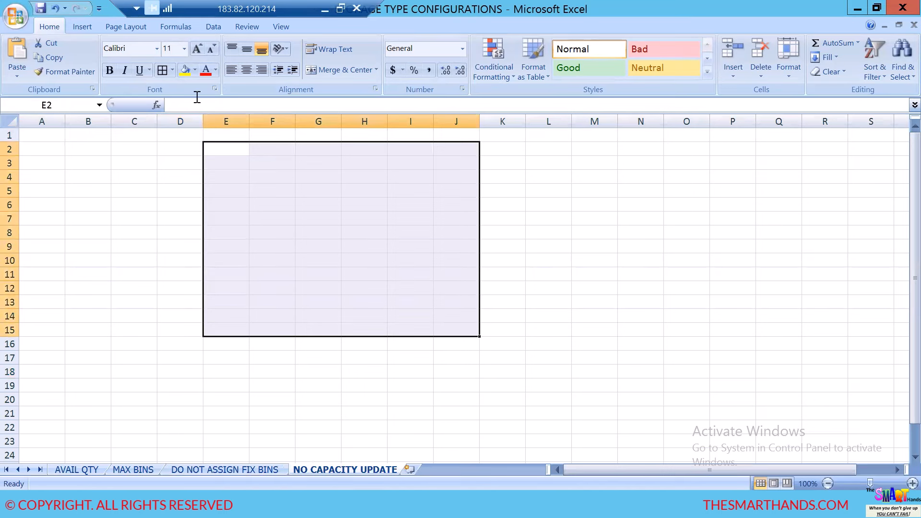
pyautogui.click(162, 70)
pyautogui.click(290, 191)
pyautogui.click(232, 329)
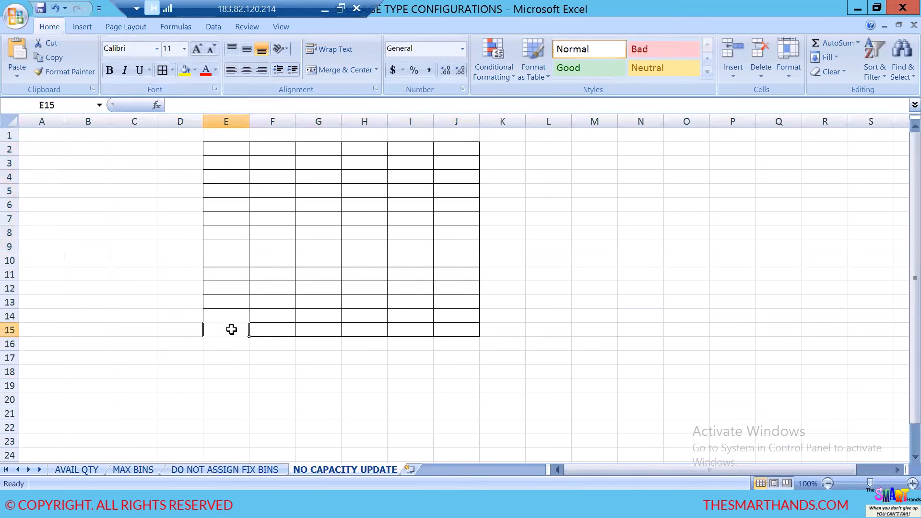
pyautogui.click(185, 71)
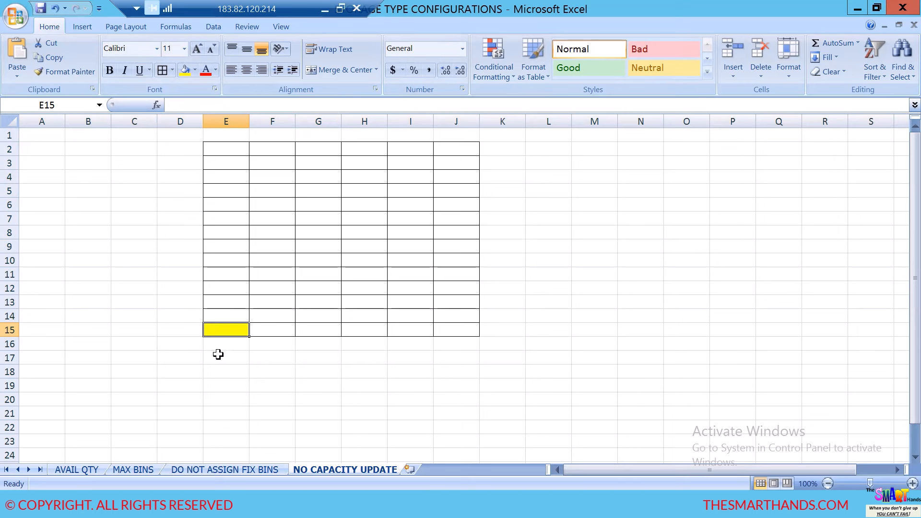
# Step: Below the grid, enter WT in G18, SOURCE in F20 and DESTNATION in H20
pyautogui.click(311, 372)
pyautogui.write('WT')
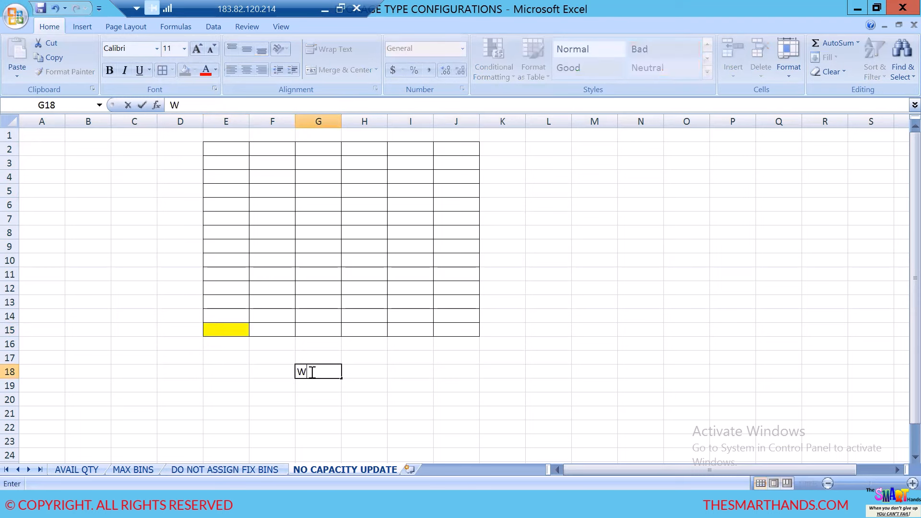
pyautogui.click(322, 411)
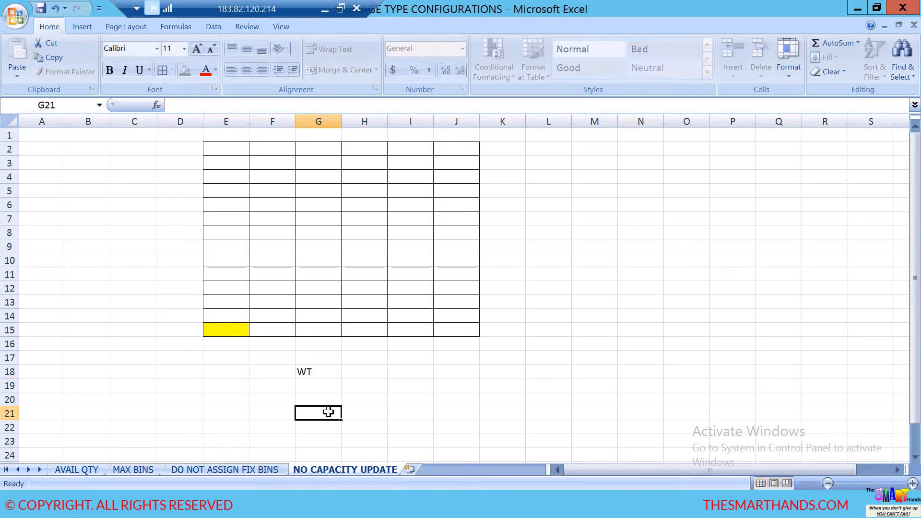
pyautogui.click(321, 372)
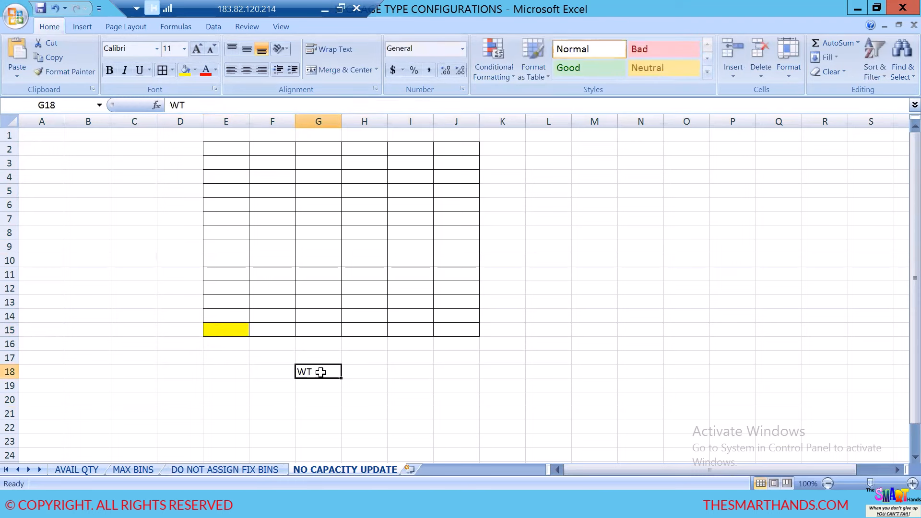
pyautogui.click(273, 398)
pyautogui.write('SOURCE')
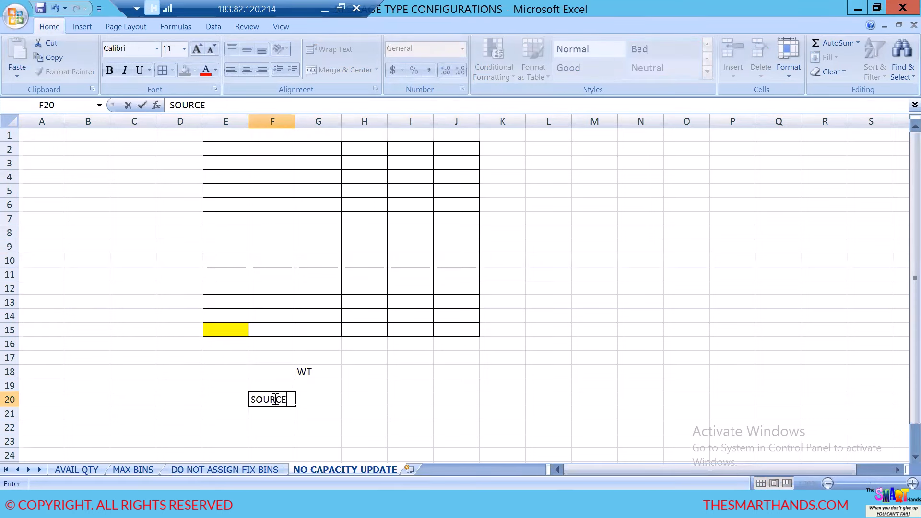
pyautogui.click(367, 403)
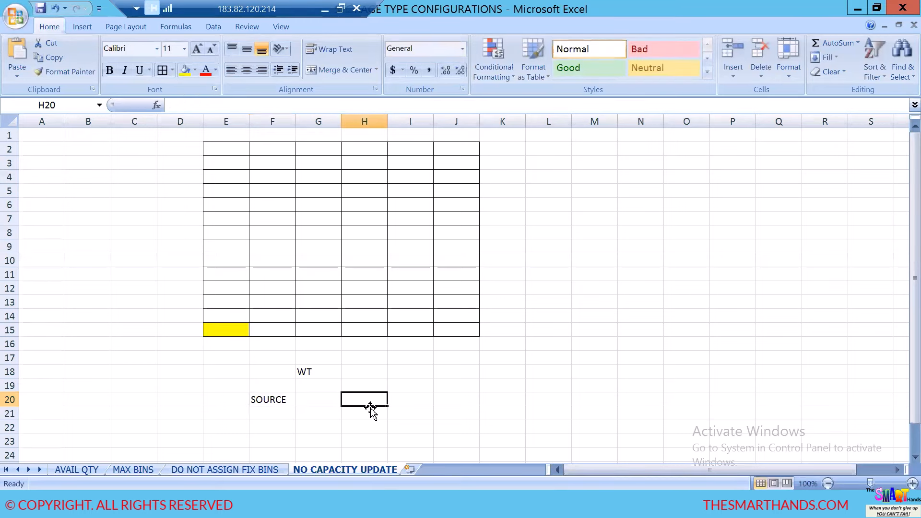
pyautogui.write('DEST')
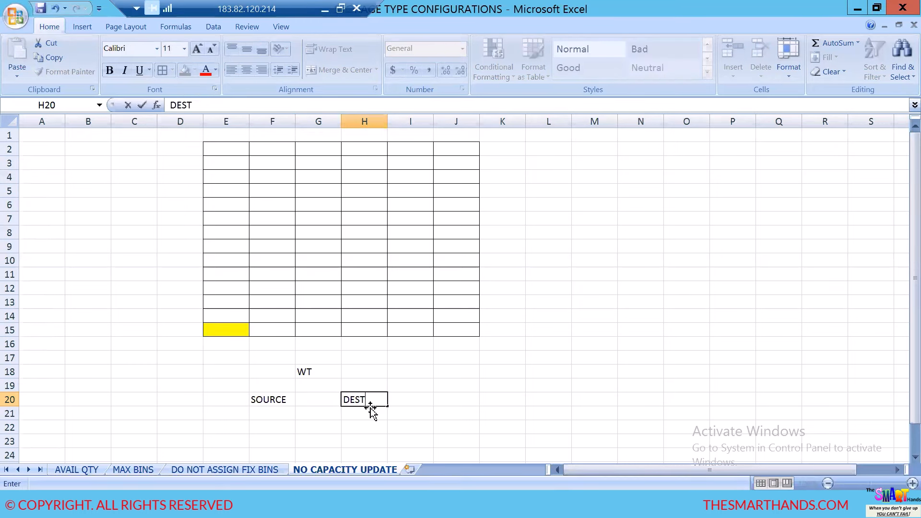
pyautogui.write('NAT')
pyautogui.write('ION')
pyautogui.click(418, 442)
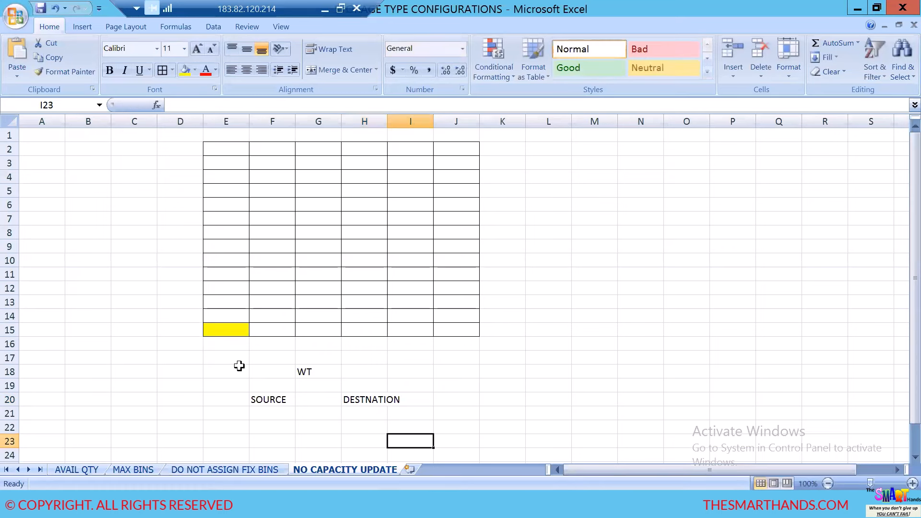
# Step: Enter BIN ATTRI in H21, directly below the DESTNATION label
pyautogui.click(224, 330)
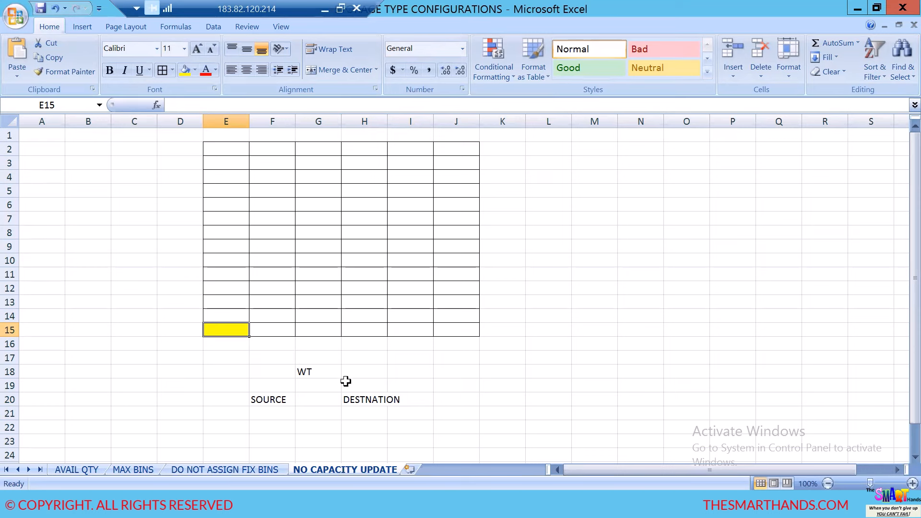
pyautogui.click(360, 412)
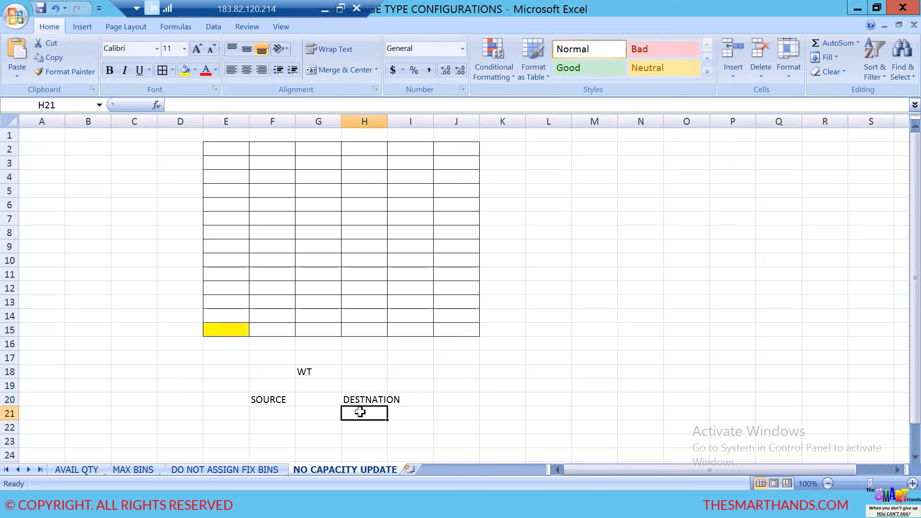
pyautogui.write('BIN')
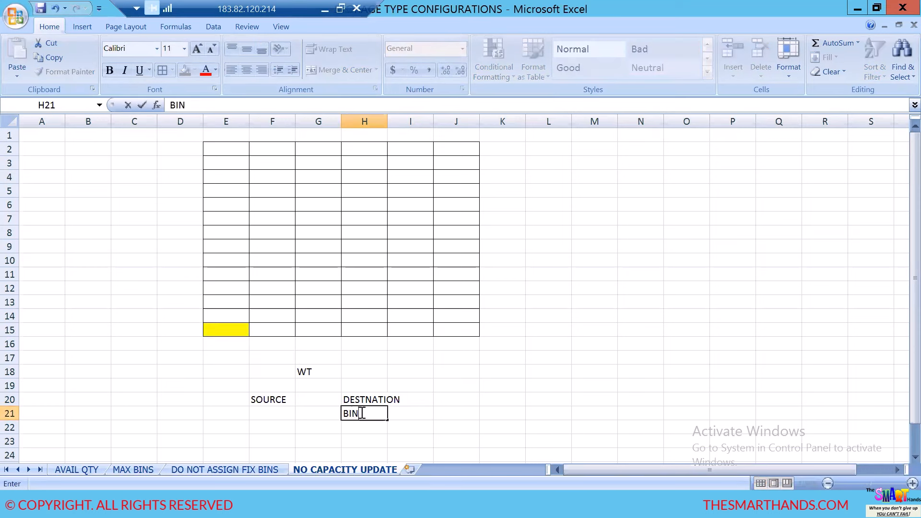
pyautogui.write(' ATTRI')
pyautogui.click(325, 370)
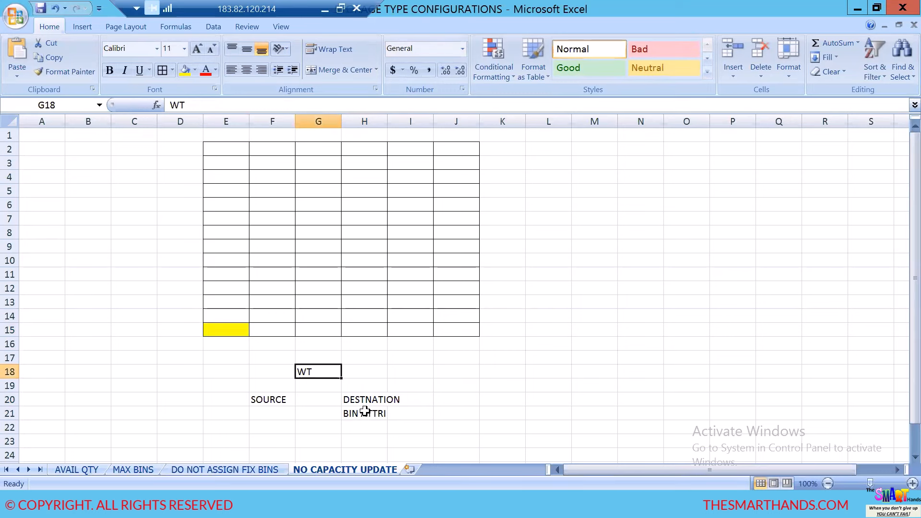
# Step: Examine the yellow bin E15 against the WT and its destination, checking the No Capacity Update option for HD10 in SAP
pyautogui.click(232, 330)
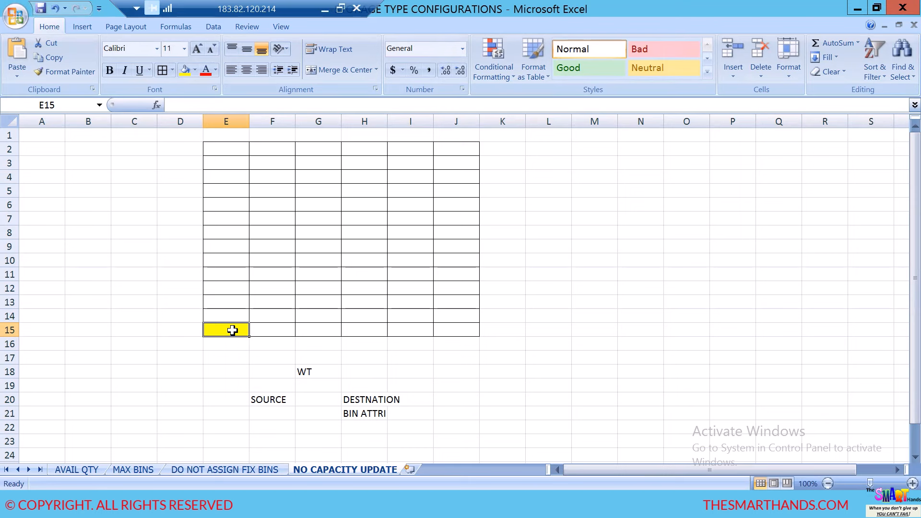
pyautogui.click(332, 370)
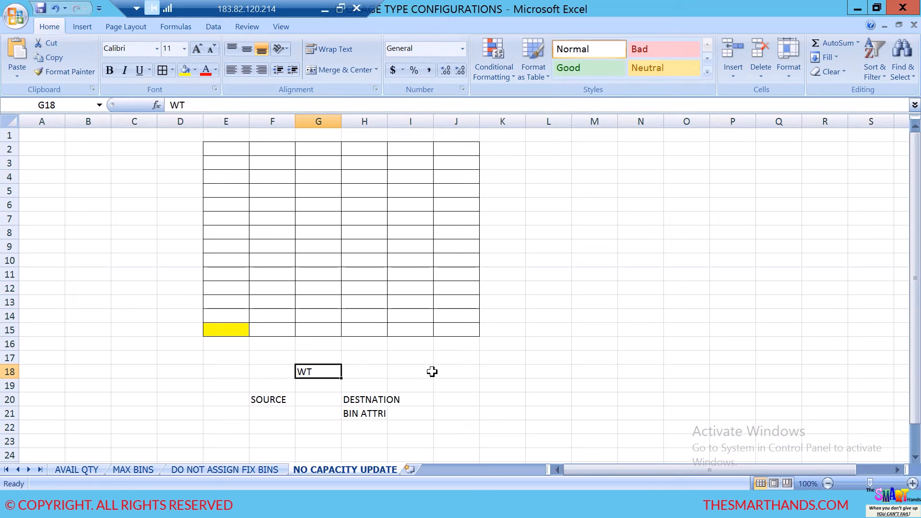
pyautogui.click(226, 327)
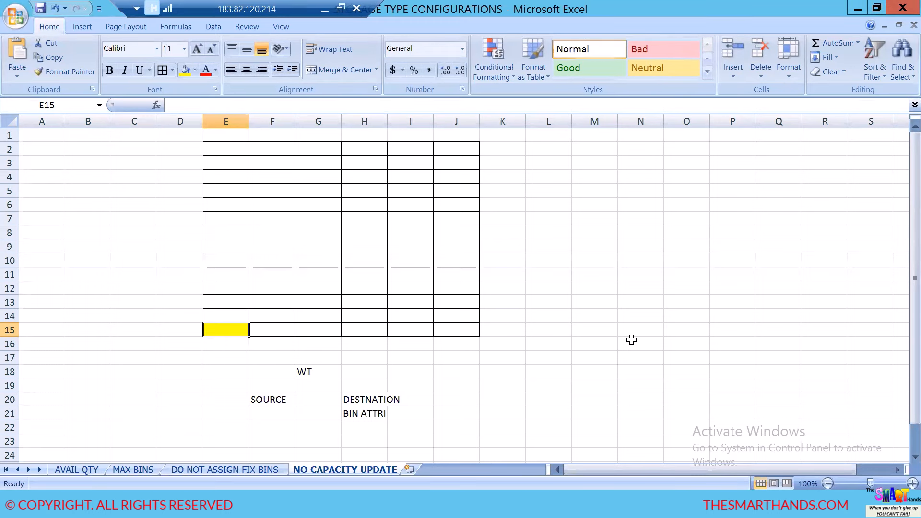
pyautogui.hotkey('alt', 'Tab')
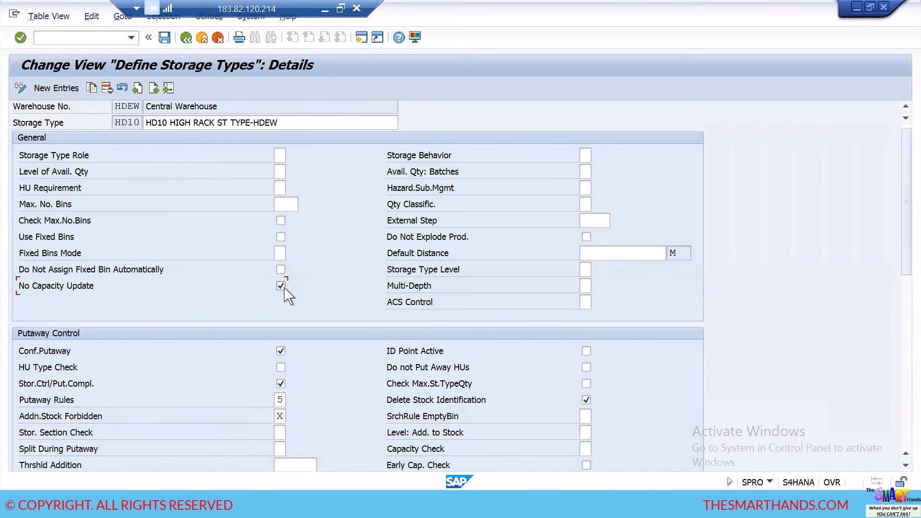
pyautogui.hotkey('alt', 'Tab')
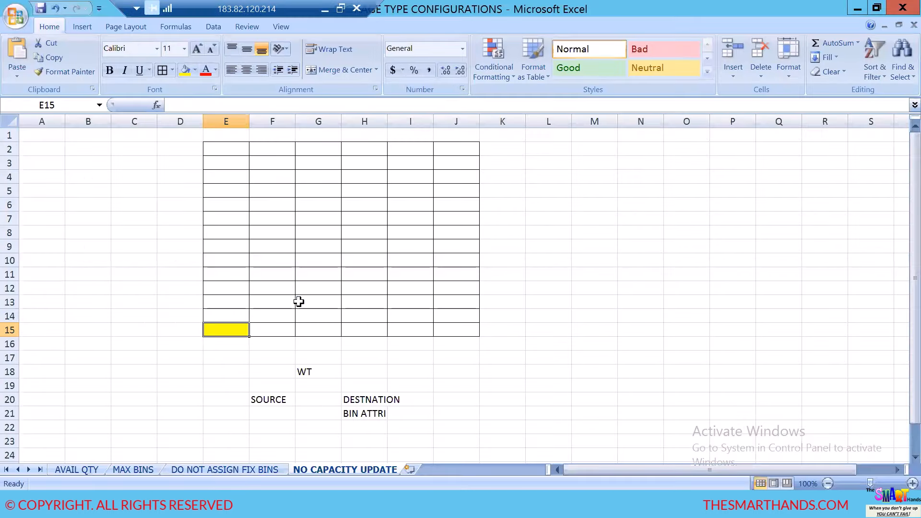
pyautogui.click(377, 400)
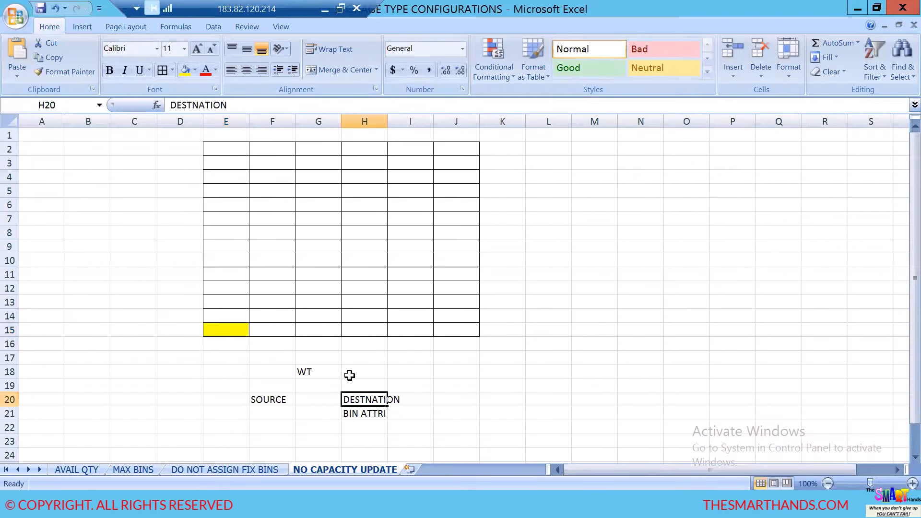
pyautogui.click(237, 332)
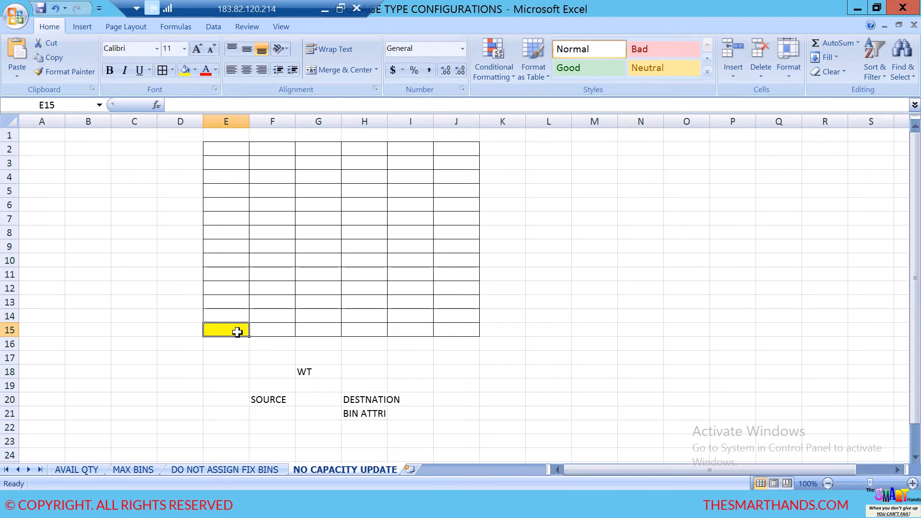
# Step: Switch to SAP, clear No Capacity Update for storage type HD10, and go to the Storage Behavior field
pyautogui.hotkey('alt', 'Tab')
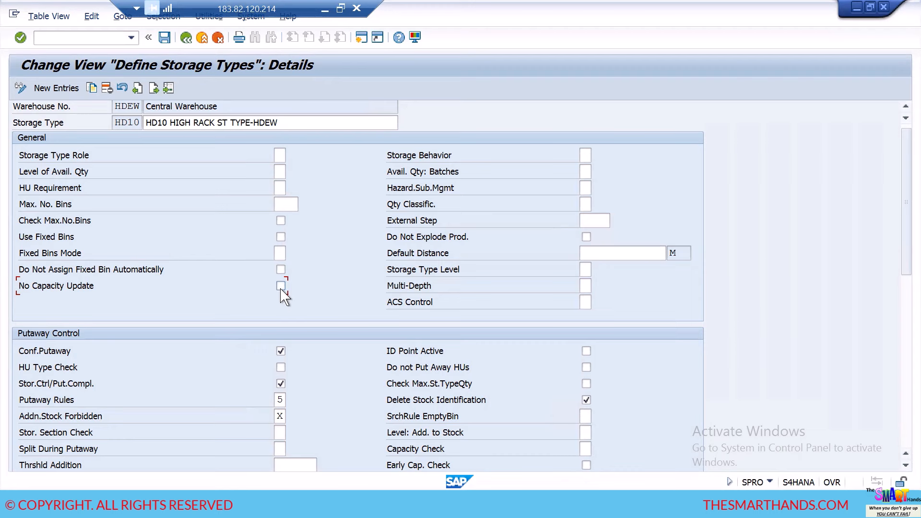
pyautogui.click(582, 156)
# Step: Switch to Excel, add a new worksheet after NO CAPACITY UPDATE, and rename it STORAGE BEHAVIOR
pyautogui.click(263, 505)
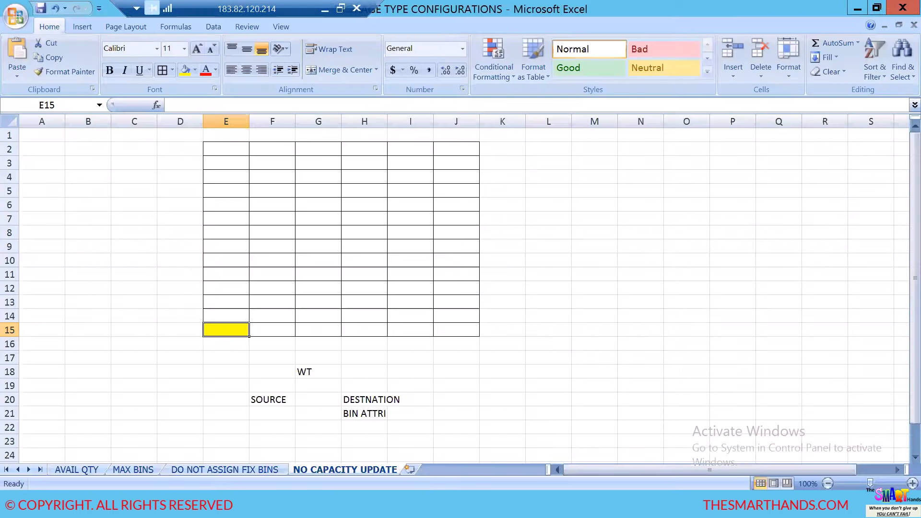
pyautogui.click(411, 470)
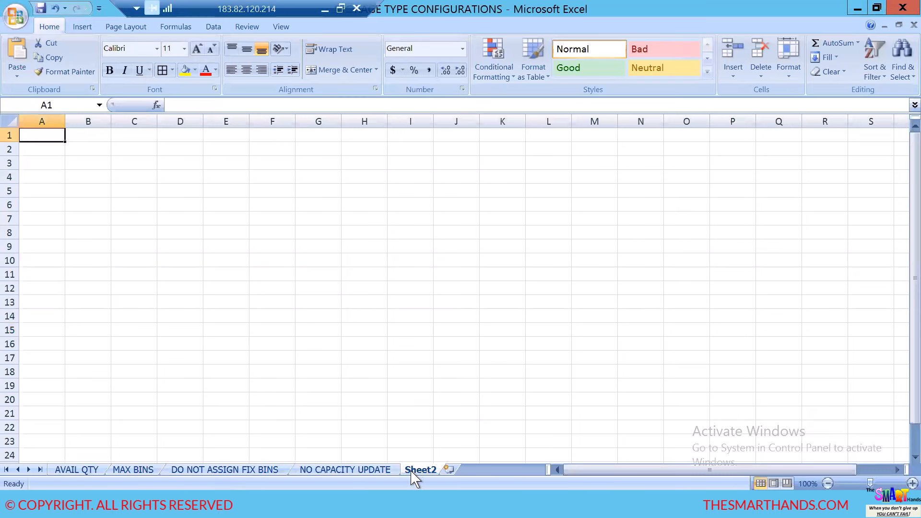
pyautogui.doubleClick(423, 470)
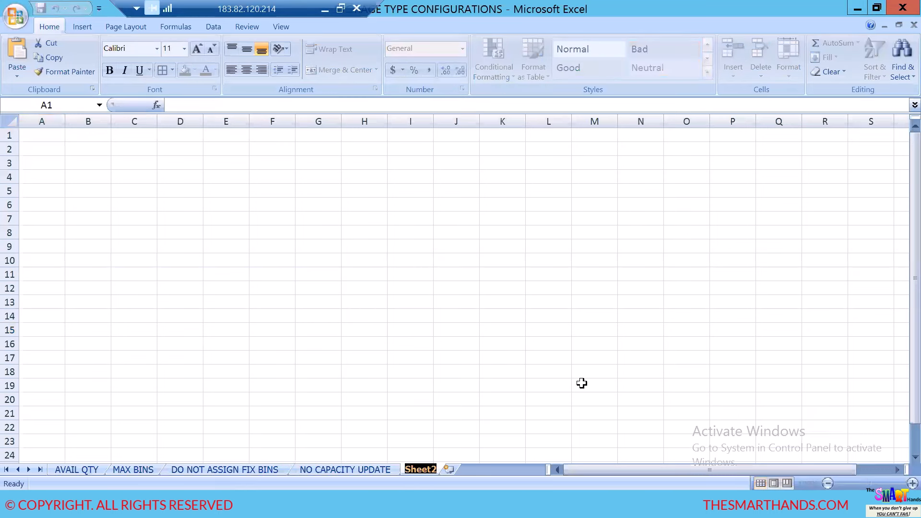
pyautogui.write('STOR')
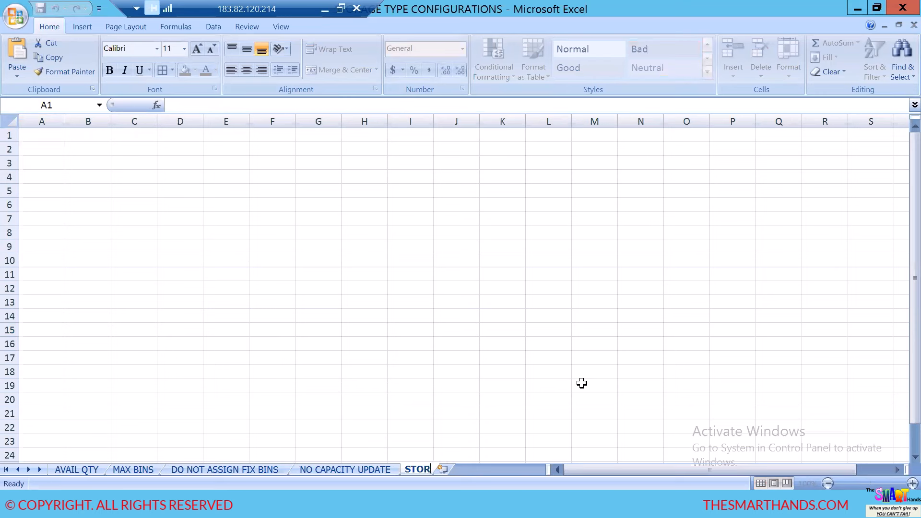
pyautogui.write('AGE BE')
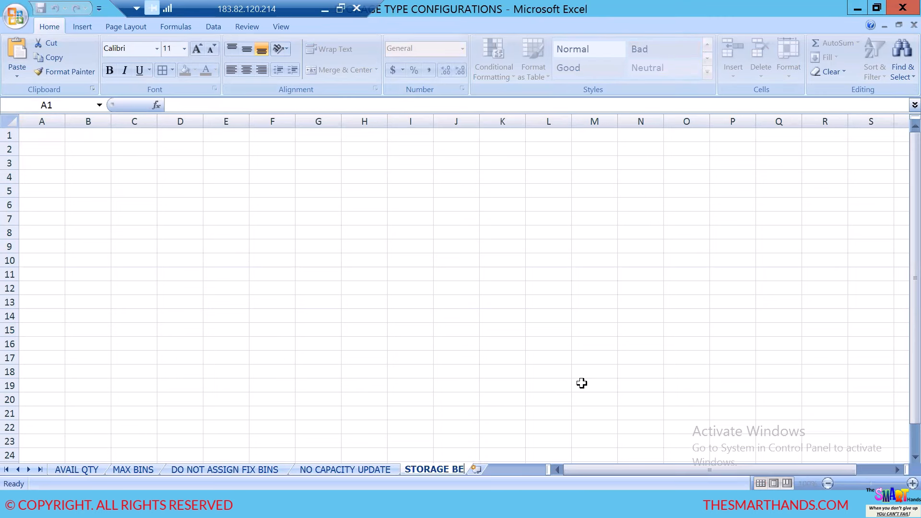
pyautogui.write('HAVIOR')
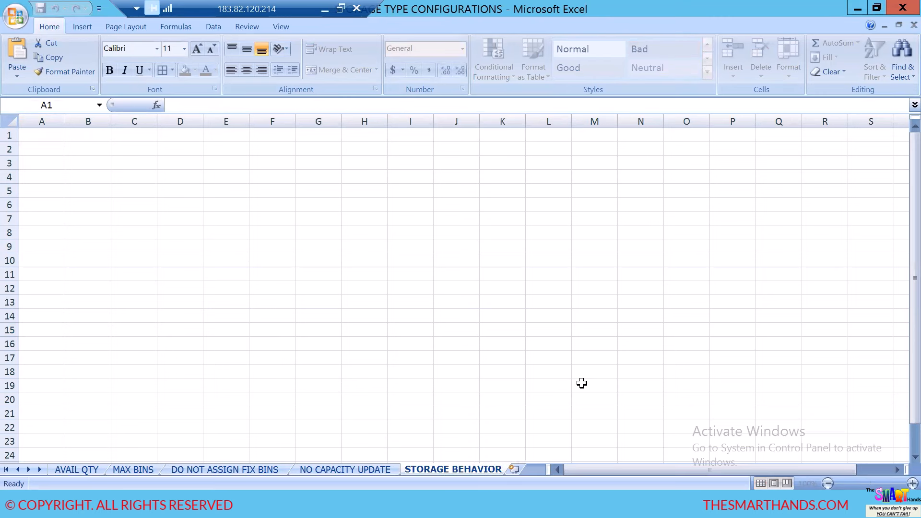
pyautogui.click(547, 326)
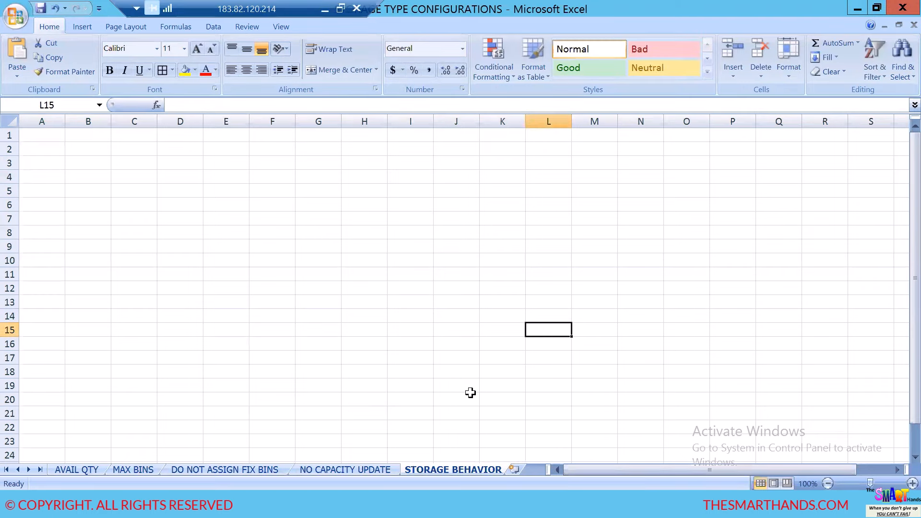
# Step: Switch to SAP and examine the possible Storage Behavior values for HD10, including Pallet Storage, Bulk Storage and Flexible Storage
pyautogui.hotkey('alt', 'Tab')
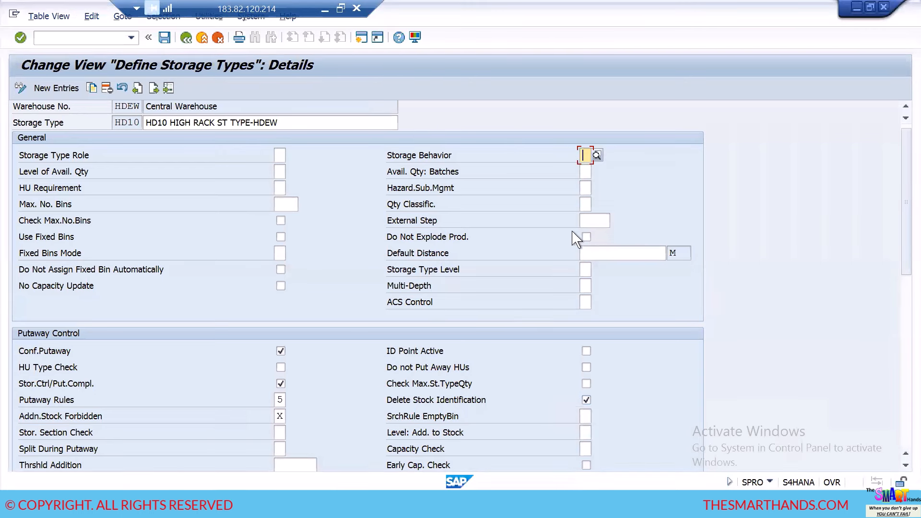
pyautogui.click(597, 155)
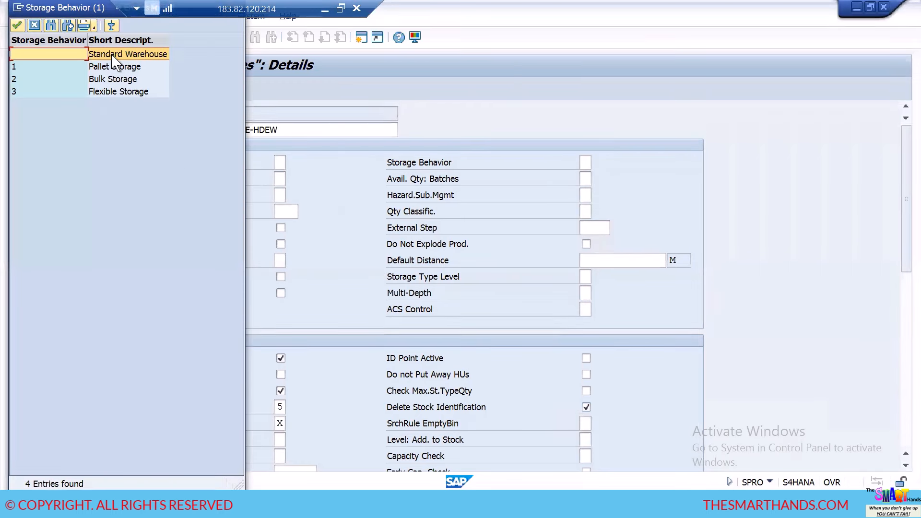
pyautogui.click(111, 70)
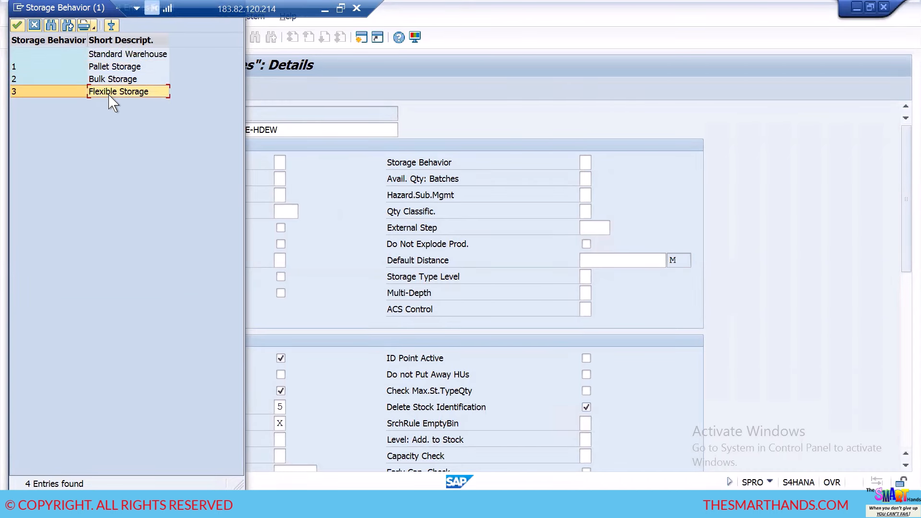
pyautogui.moveTo(91, 7); pyautogui.dragTo(135, 133)
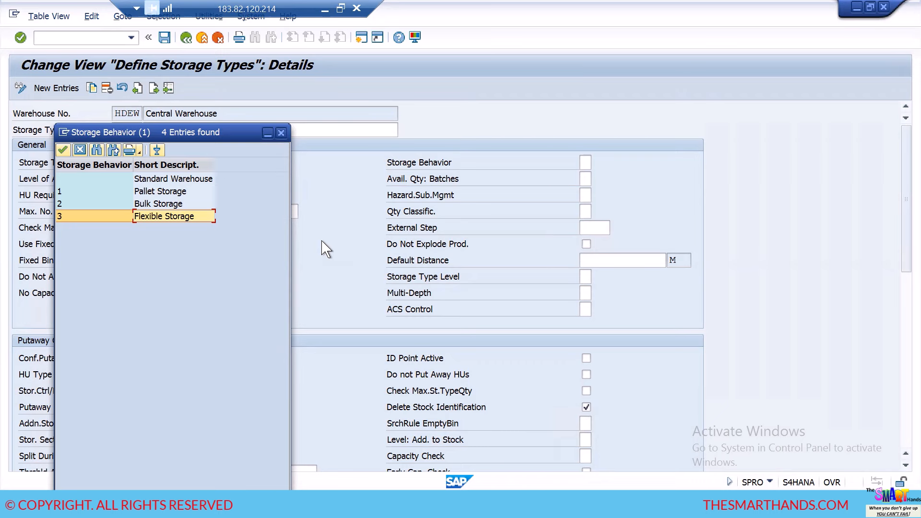
pyautogui.click(175, 192)
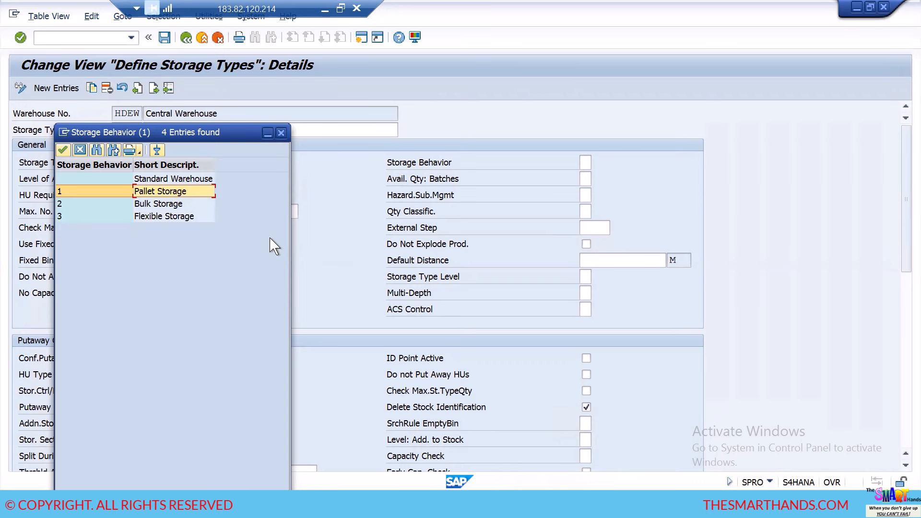
pyautogui.click(174, 205)
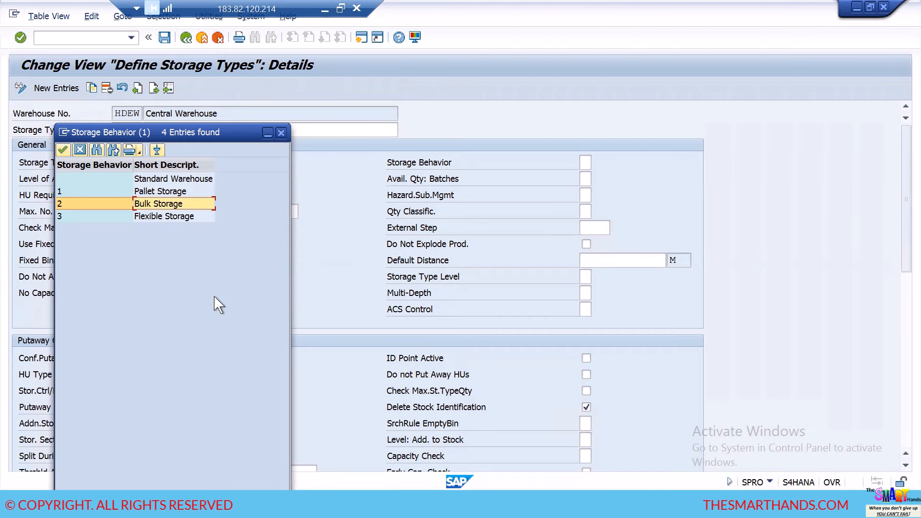
# Step: Switch to Excel and enter PALLET in D3 and BULK in D4 of the STORAGE BEHAVIOR sheet
pyautogui.hotkey('alt', 'Tab')
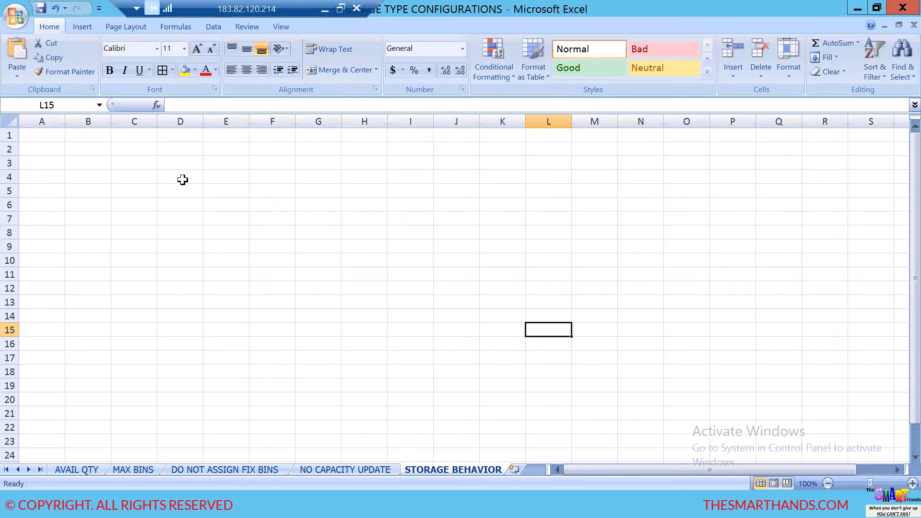
pyautogui.click(174, 160)
pyautogui.write('PALLE')
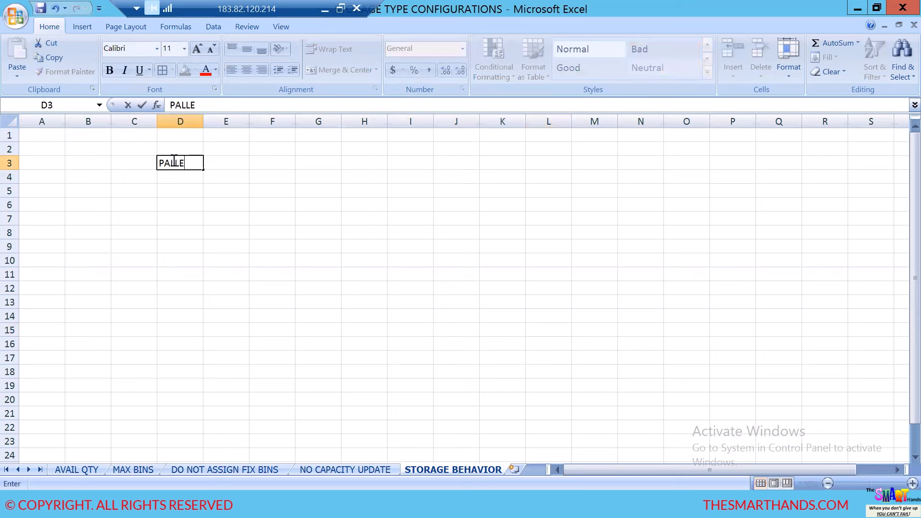
pyautogui.write('T')
pyautogui.click(166, 175)
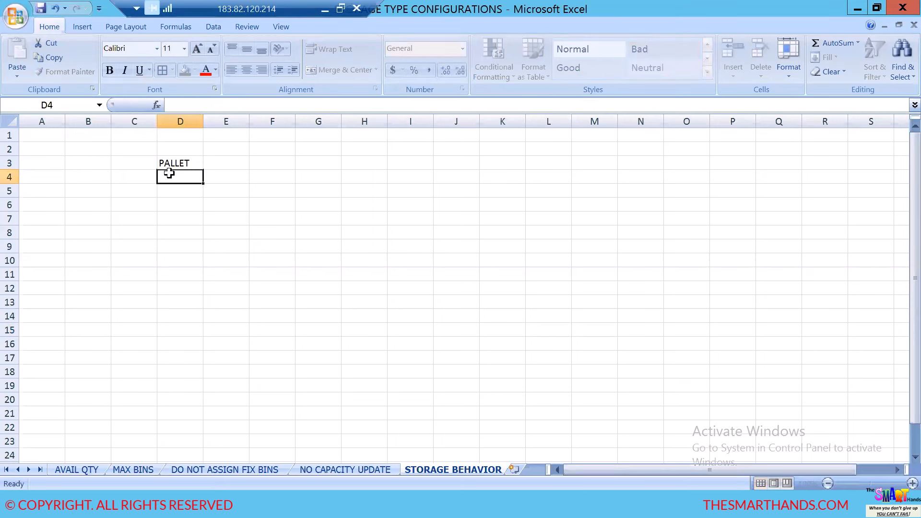
pyautogui.write('BULK')
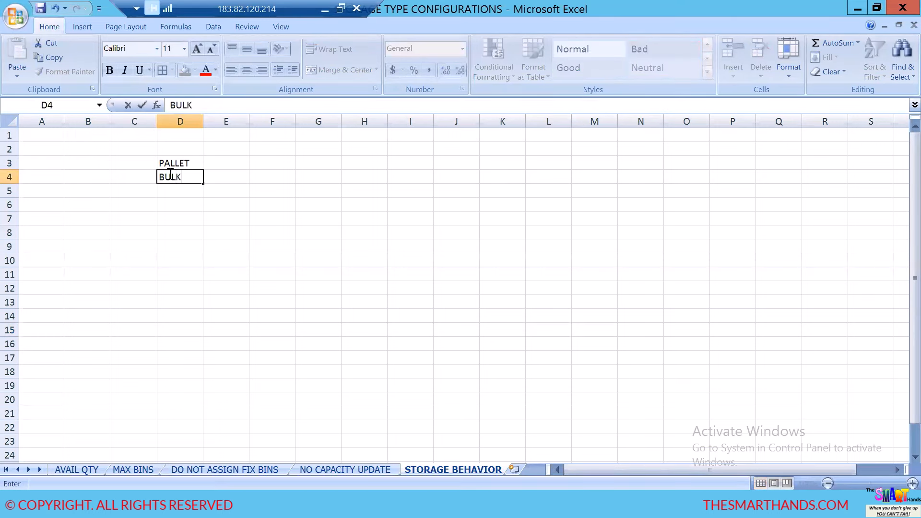
pyautogui.click(227, 233)
pyautogui.click(185, 177)
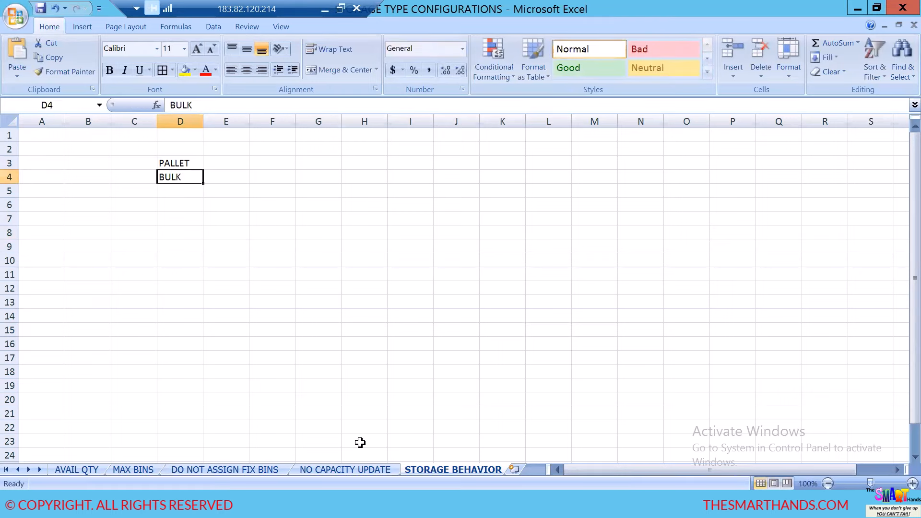
# Step: Switch to Chrome and enter CEMENT BAGS IN WARE as the Google search text
pyautogui.click(221, 504)
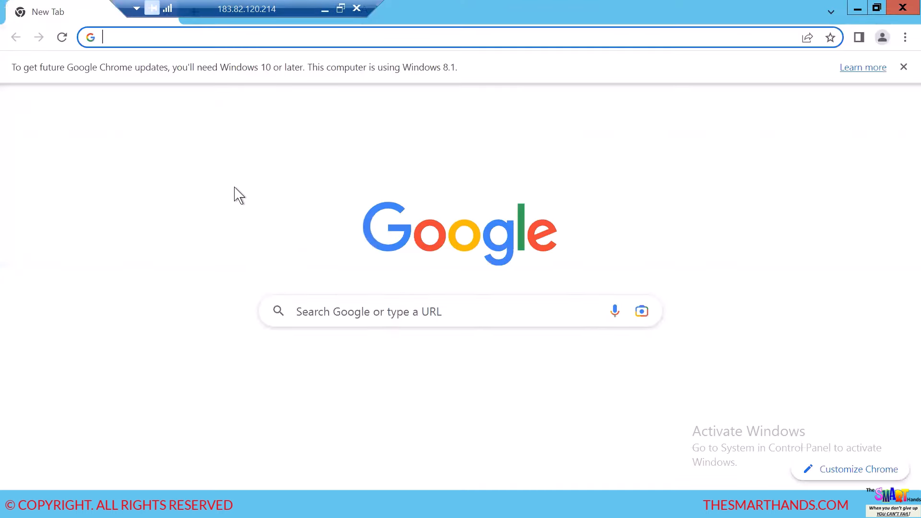
pyautogui.click(303, 309)
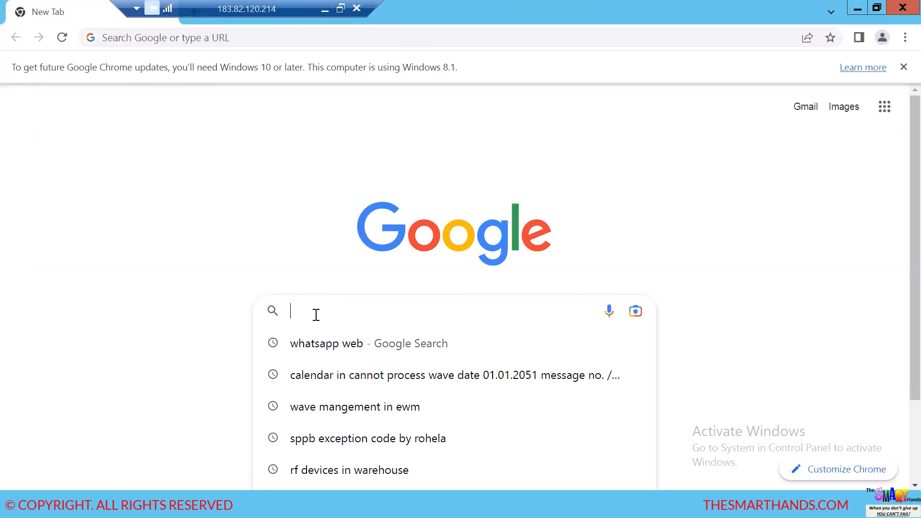
pyautogui.write('CEME')
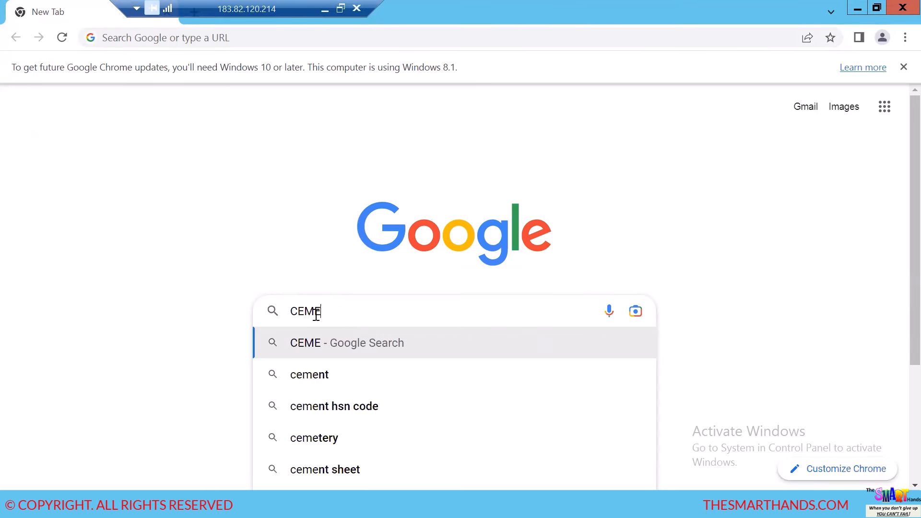
pyautogui.write('NT BA')
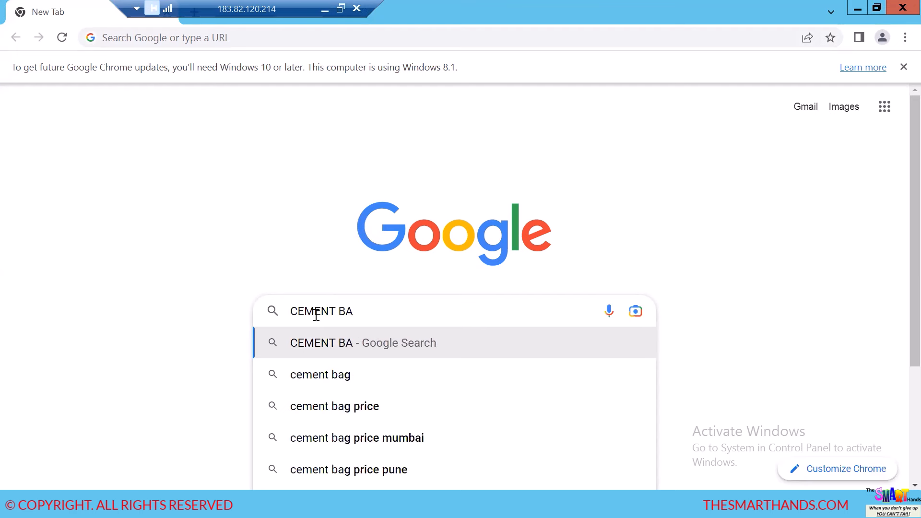
pyautogui.write('GS')
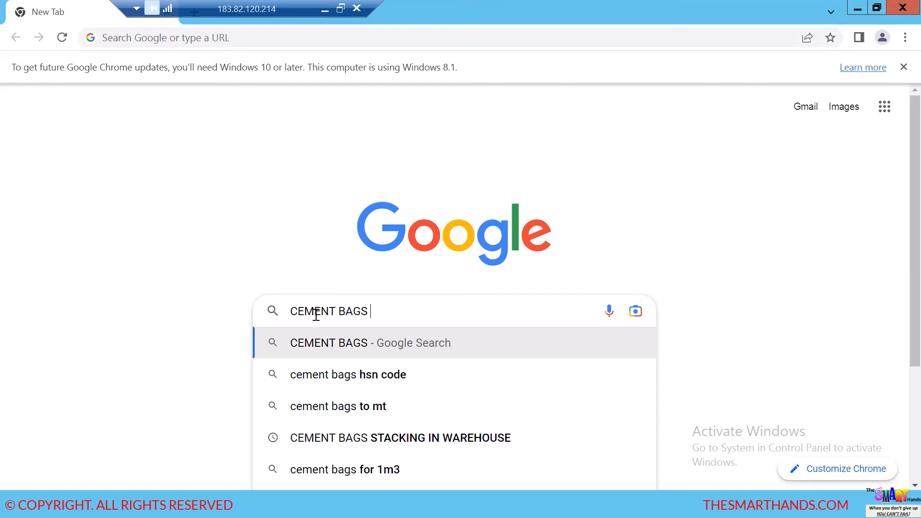
pyautogui.write(' IN WARE')
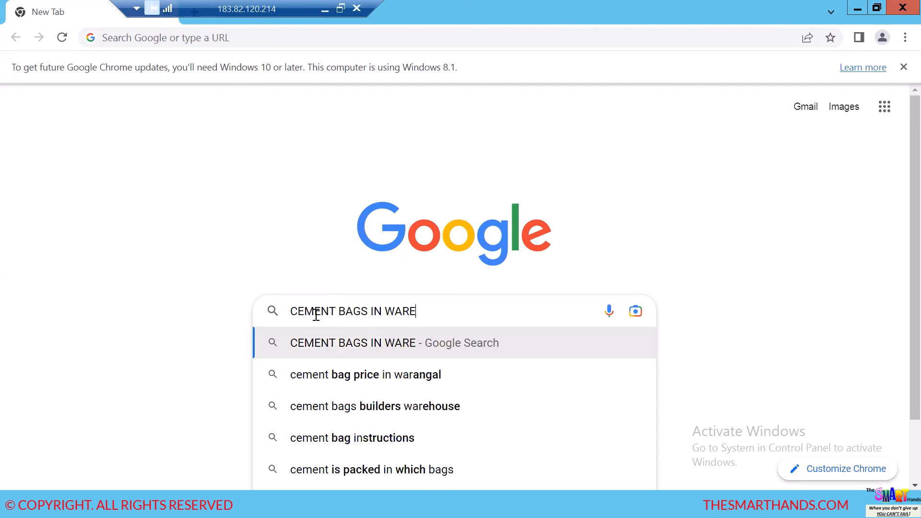
# Step: Search Google Images for "CEMENT BAGS IN WAREHOUSE"
pyautogui.write('HOUSE')
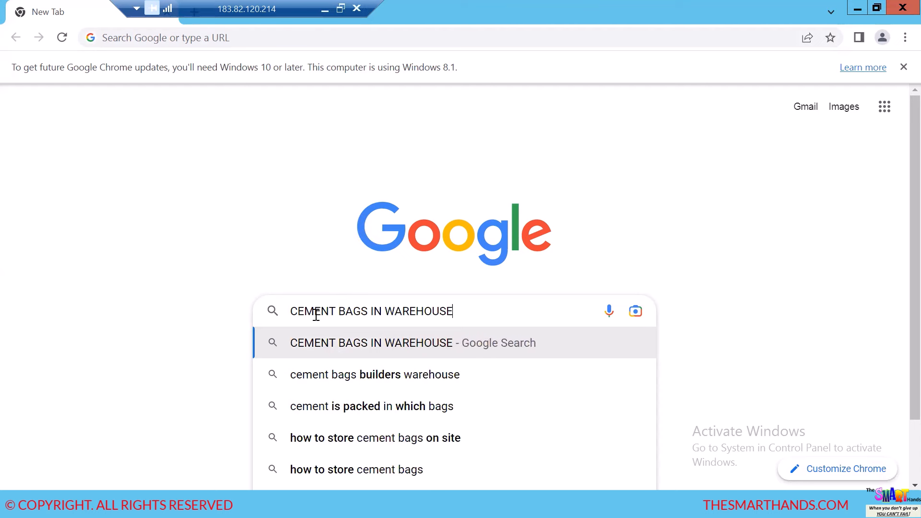
pyautogui.press('Return')
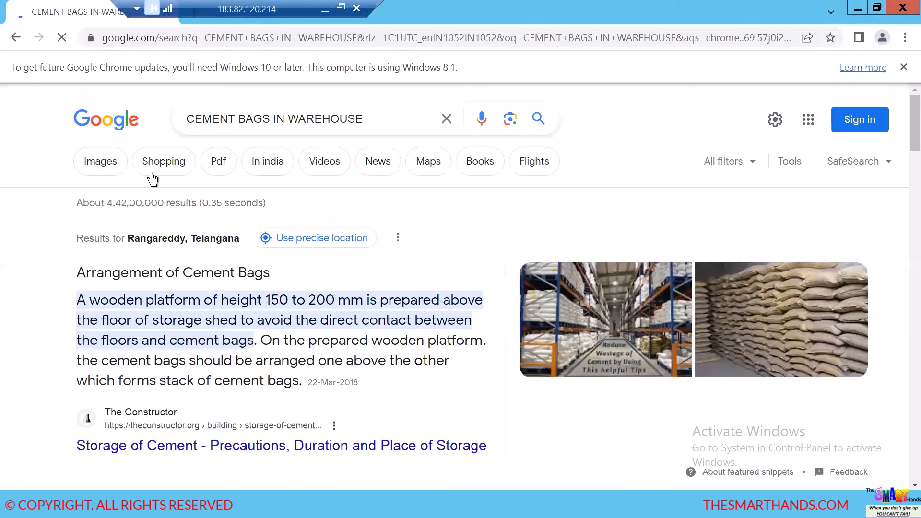
pyautogui.click(98, 168)
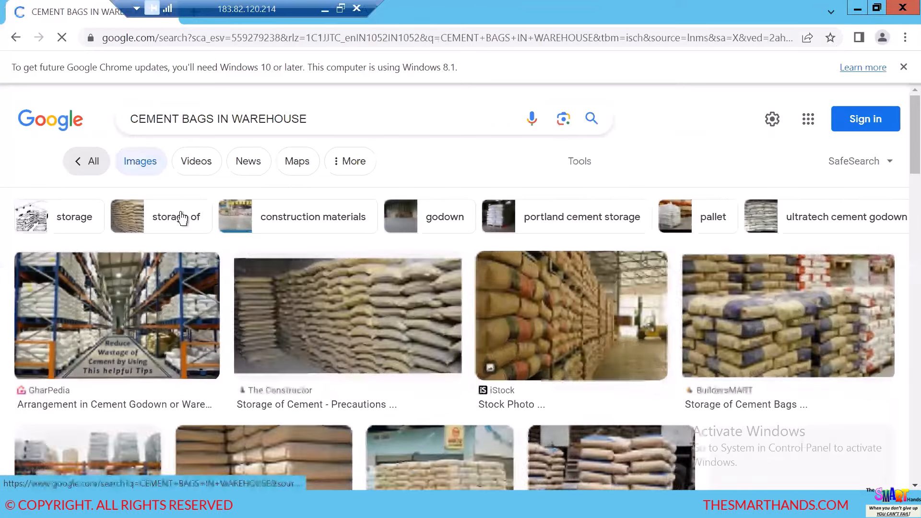
# Step: Preview the cement storage images from The Constructor and GharPedia to compare floor-stacked bags with racked bags
pyautogui.click(340, 338)
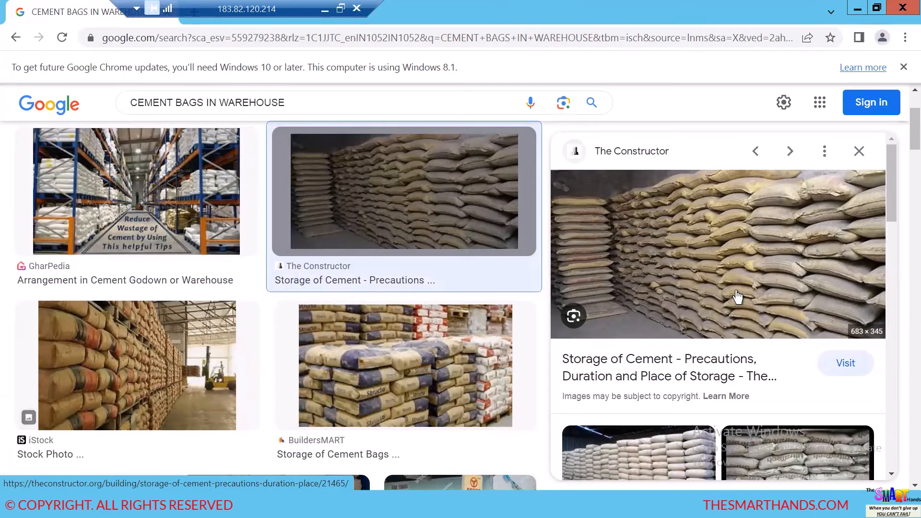
pyautogui.scroll(-3, 600, 290)
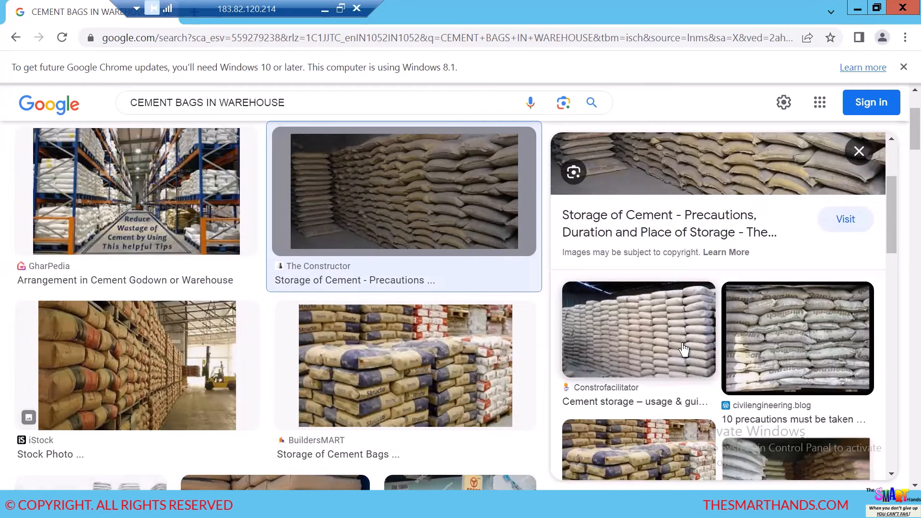
pyautogui.scroll(3, 684, 350)
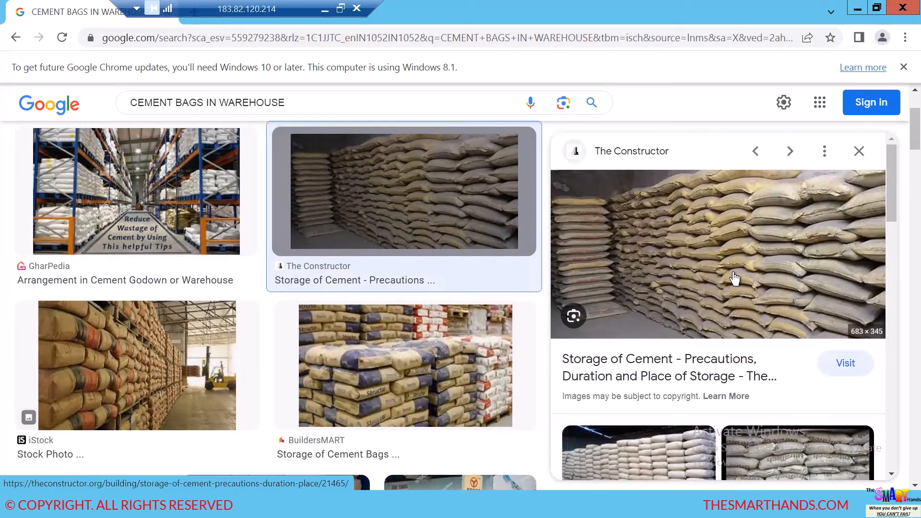
pyautogui.click(129, 216)
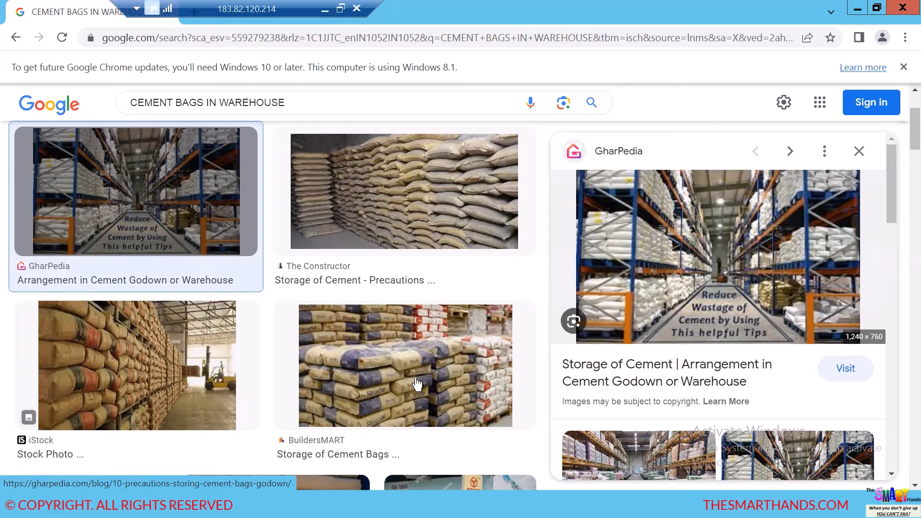
pyautogui.click(417, 209)
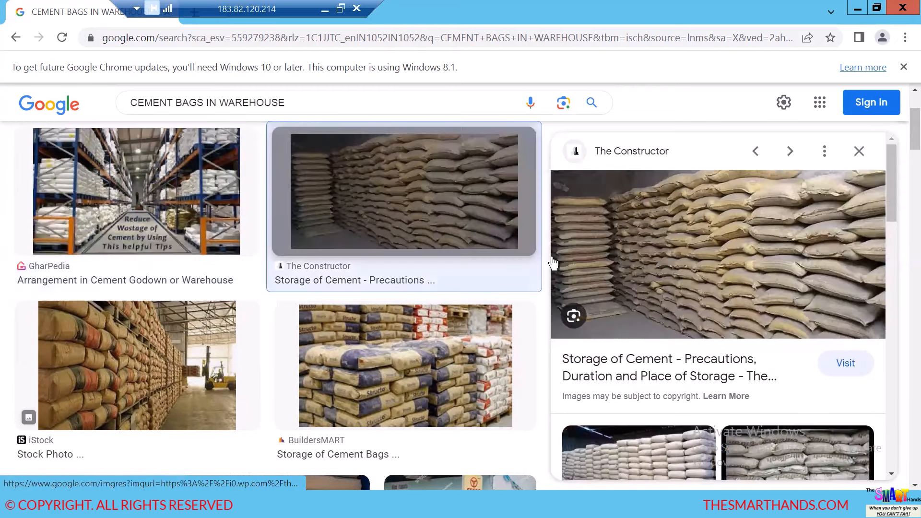
# Step: Examine the related images and further search results for ways cement bags are stacked in warehouses
pyautogui.scroll(-4, 746, 314)
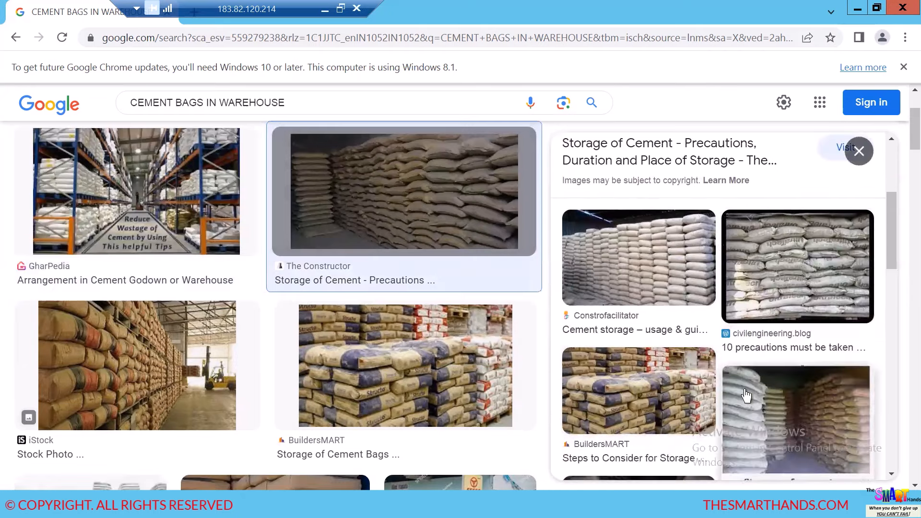
pyautogui.scroll(-5, 676, 402)
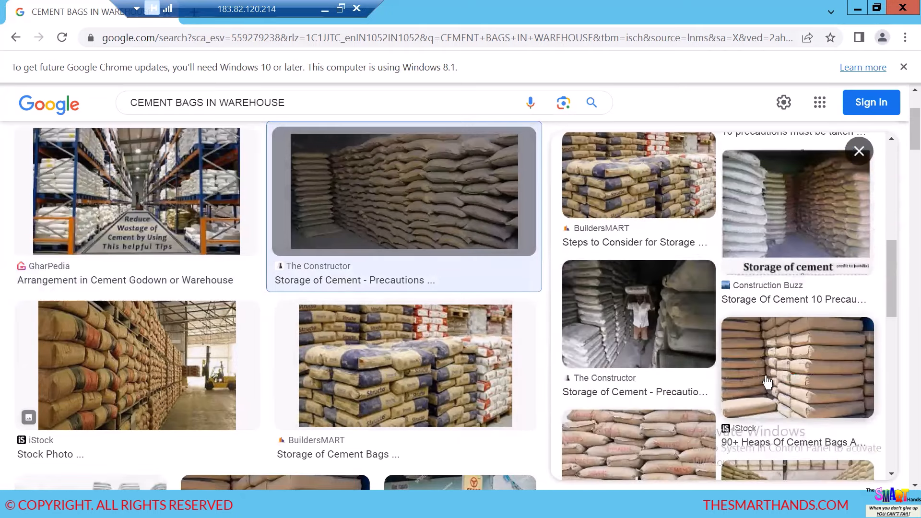
pyautogui.scroll(-2, 767, 383)
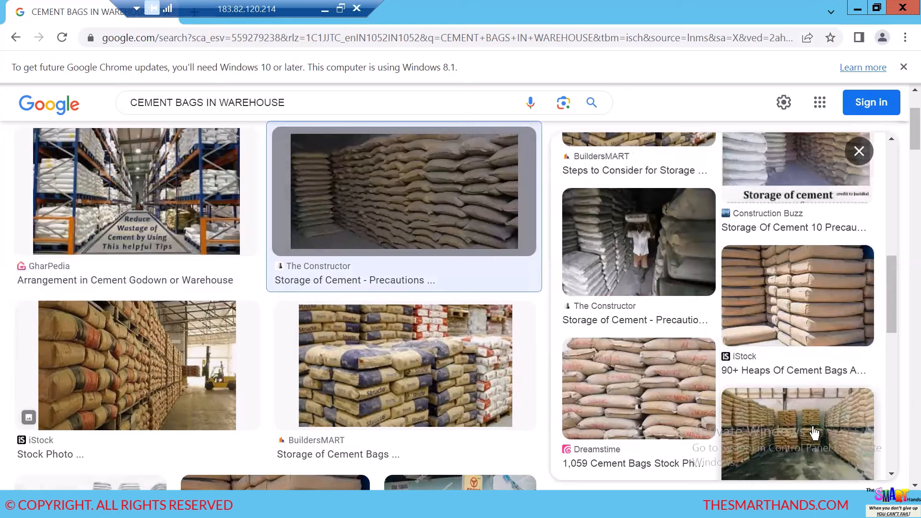
pyautogui.scroll(-3, 796, 438)
pyautogui.scroll(-5, 749, 384)
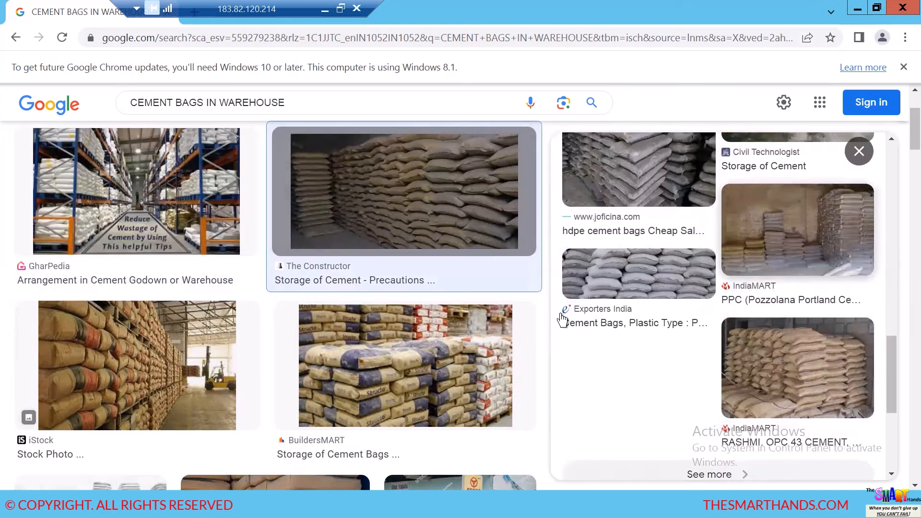
pyautogui.scroll(-5, 350, 405)
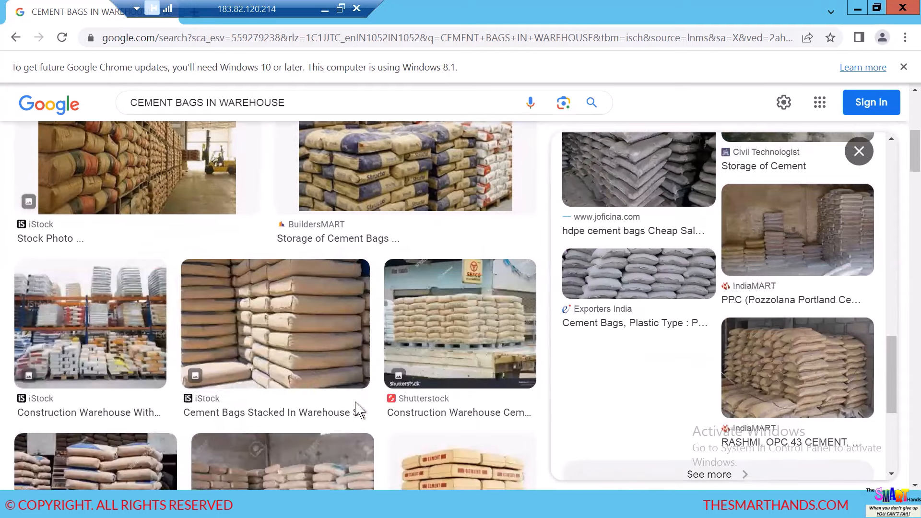
pyautogui.scroll(-3, 348, 376)
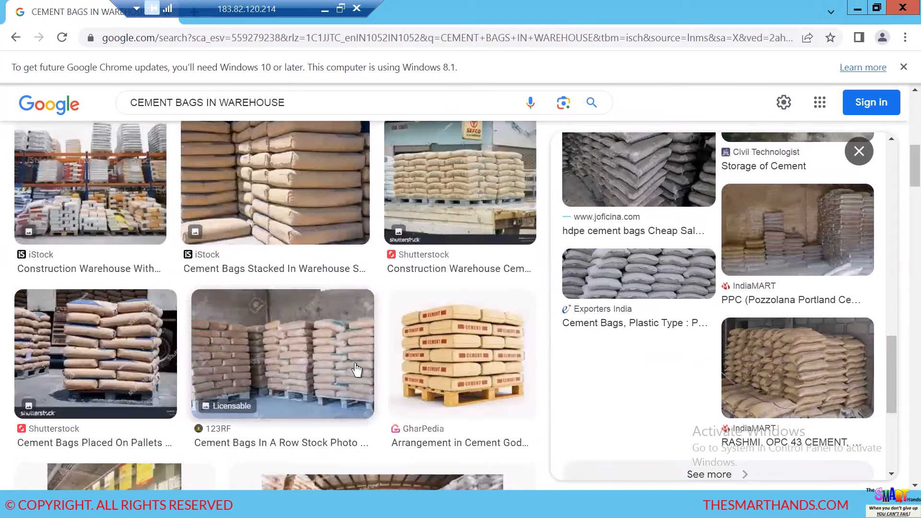
pyautogui.scroll(-3, 355, 377)
# Step: Switch to the STORAGE BEHAVIOR sheet in Excel and apply a thick box border around G3:G15
pyautogui.click(234, 500)
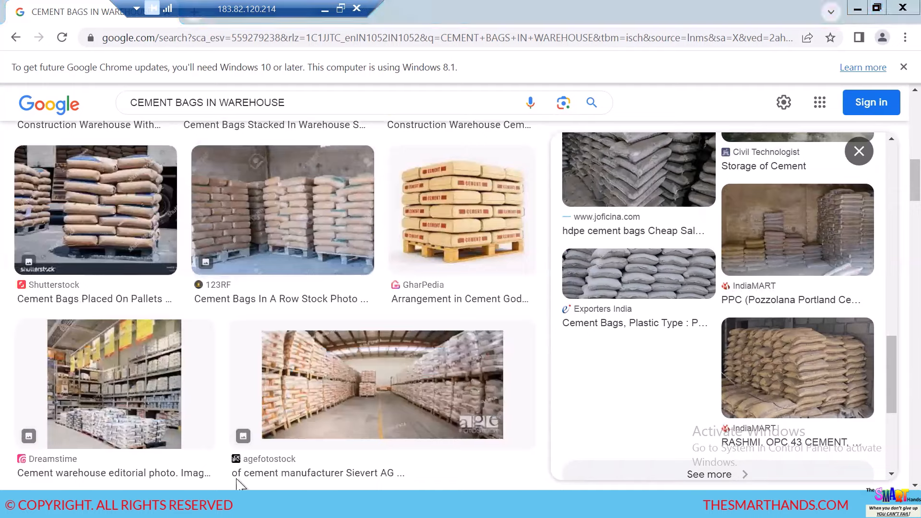
pyautogui.moveTo(321, 314); pyautogui.dragTo(324, 303)
pyautogui.moveTo(323, 161); pyautogui.dragTo(331, 327)
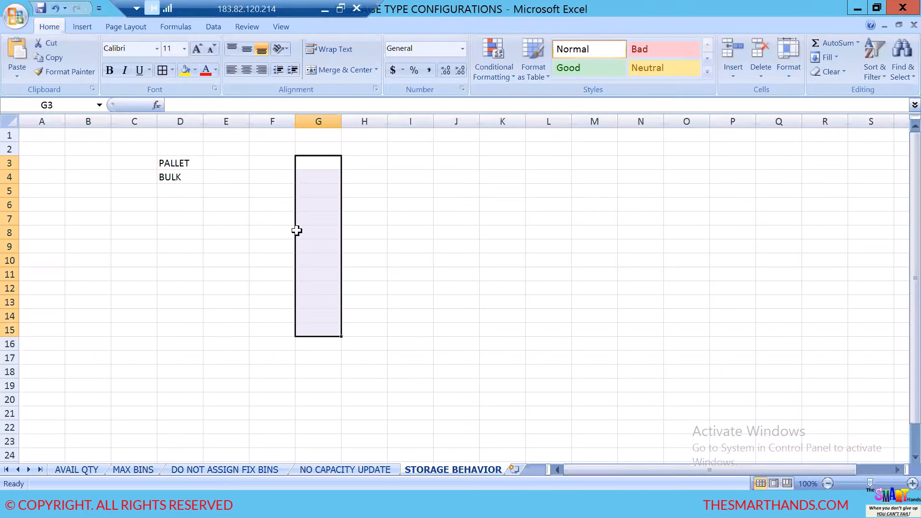
pyautogui.click(172, 70)
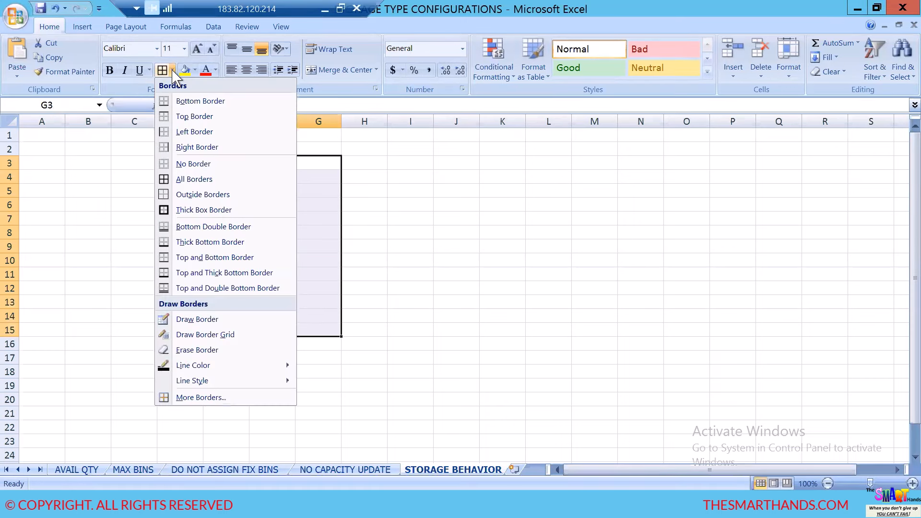
pyautogui.click(187, 210)
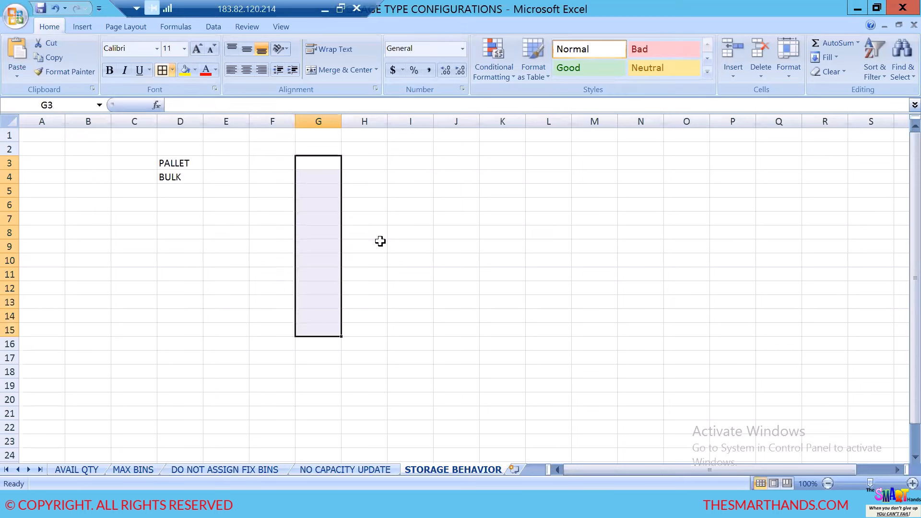
pyautogui.click(422, 259)
# Step: Apply the same box border separately around H3:H15, I3:I15 and J3:J15
pyautogui.click(363, 162)
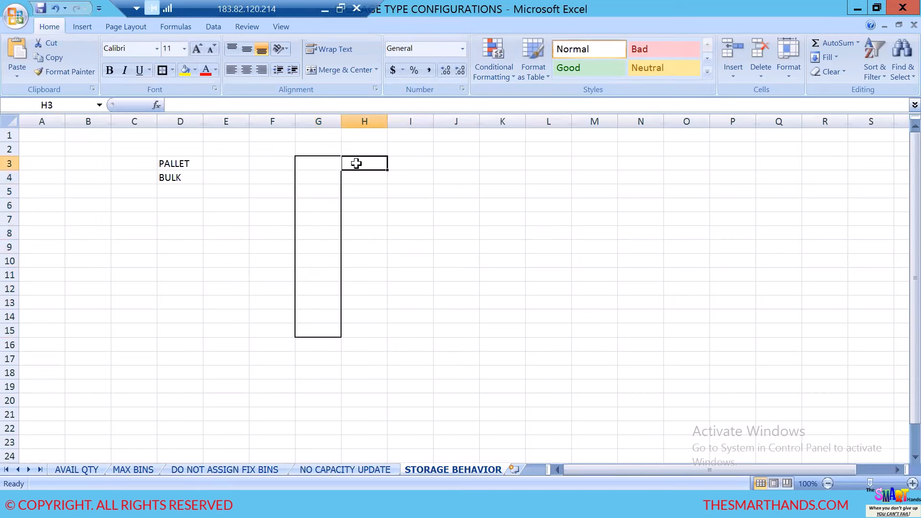
pyautogui.moveTo(366, 222); pyautogui.dragTo(360, 331)
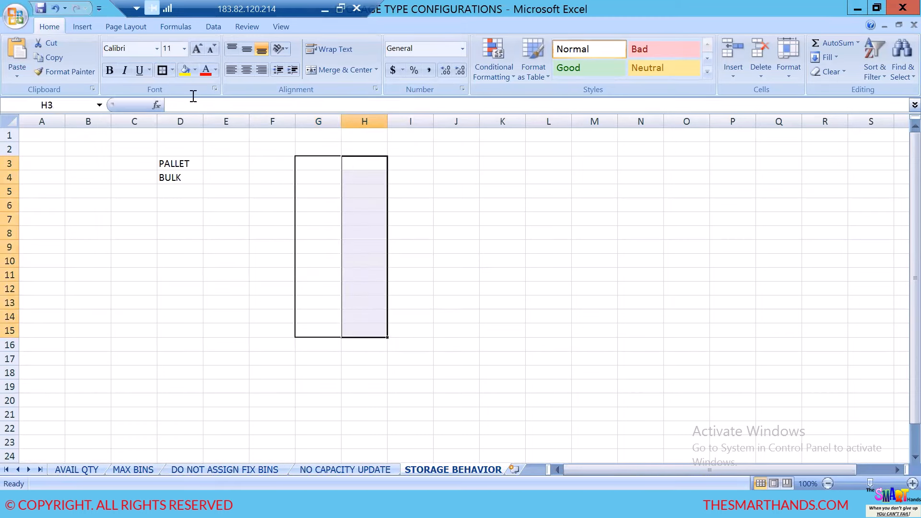
pyautogui.click(162, 71)
pyautogui.moveTo(415, 165); pyautogui.dragTo(417, 333)
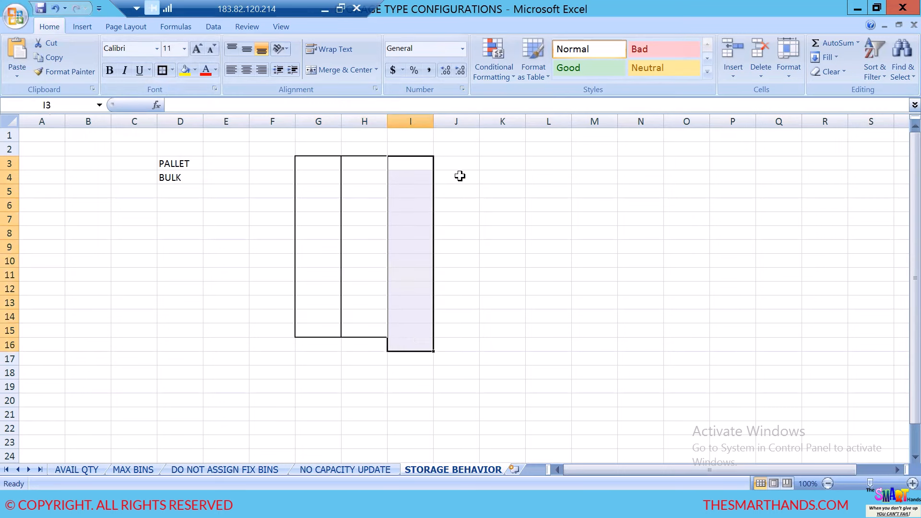
pyautogui.moveTo(412, 160); pyautogui.dragTo(409, 335)
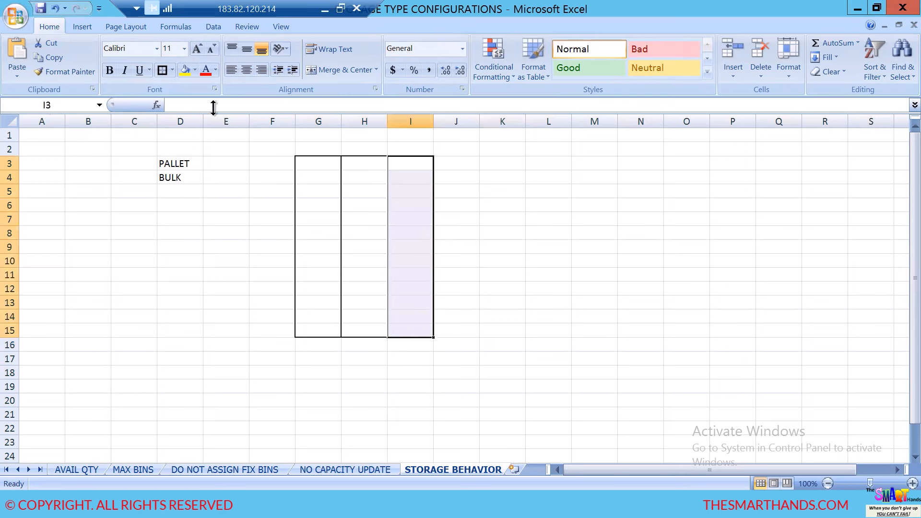
pyautogui.click(164, 71)
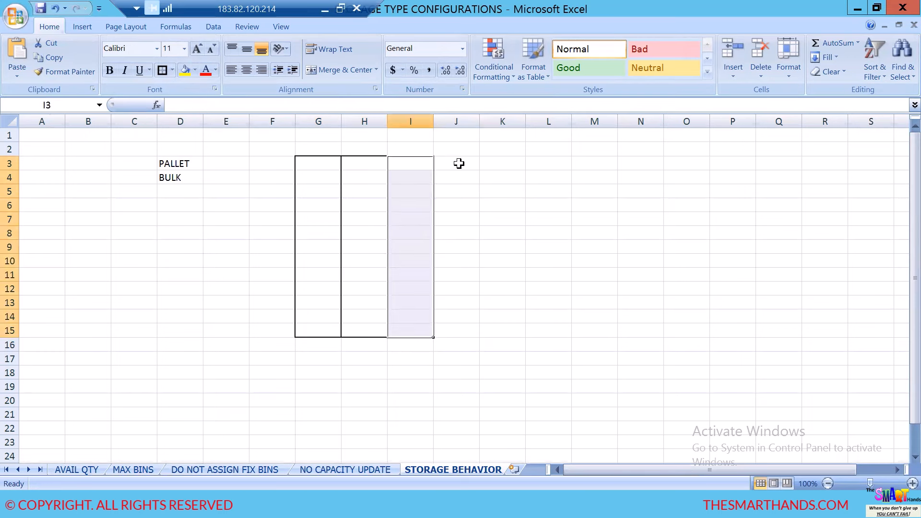
pyautogui.moveTo(459, 164); pyautogui.dragTo(456, 332)
pyautogui.click(162, 70)
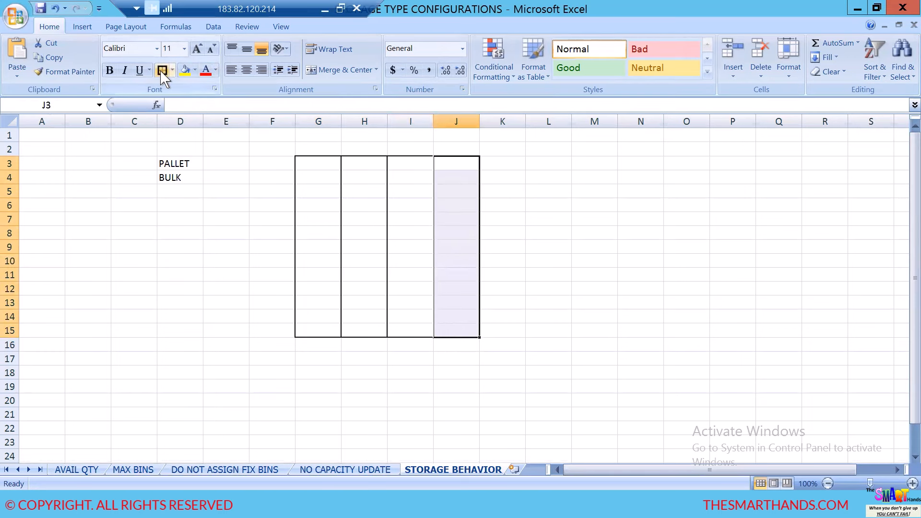
# Step: Label the first two bordered columns HD40-01 in G17 and HD40-02 in H17
pyautogui.click(312, 357)
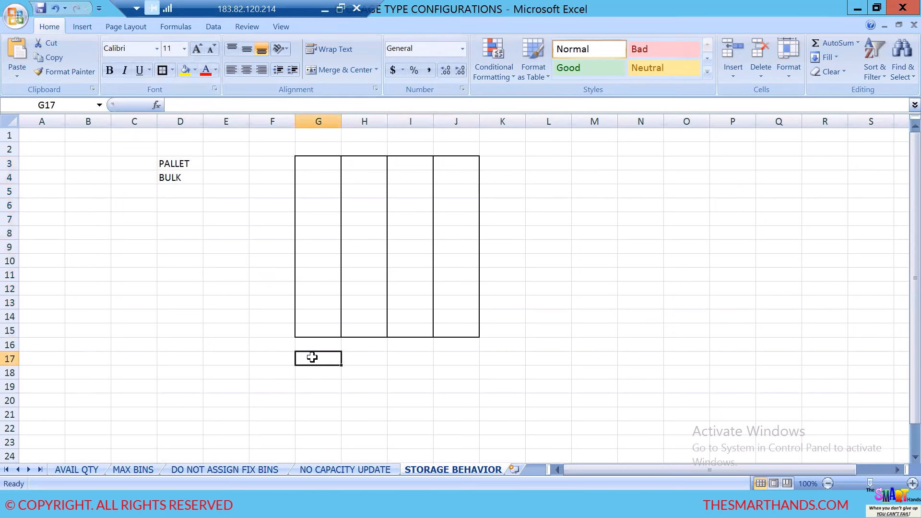
pyautogui.write('HD')
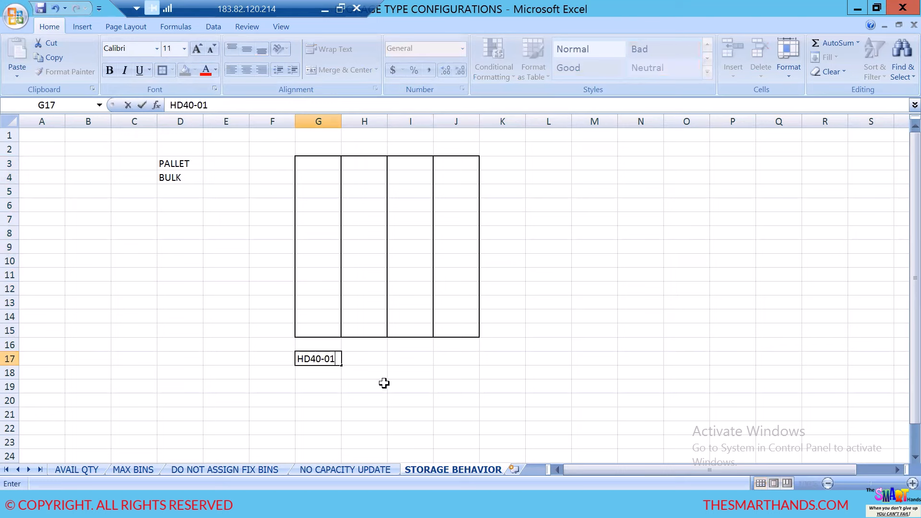
pyautogui.write('40-01')
pyautogui.click(369, 358)
pyautogui.write('HD40-0')
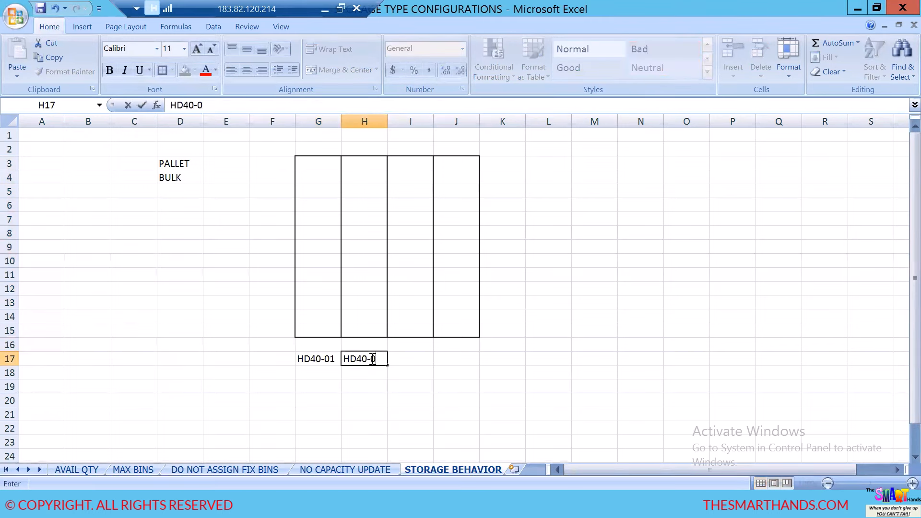
pyautogui.write('2')
pyautogui.click(406, 381)
pyautogui.click(418, 357)
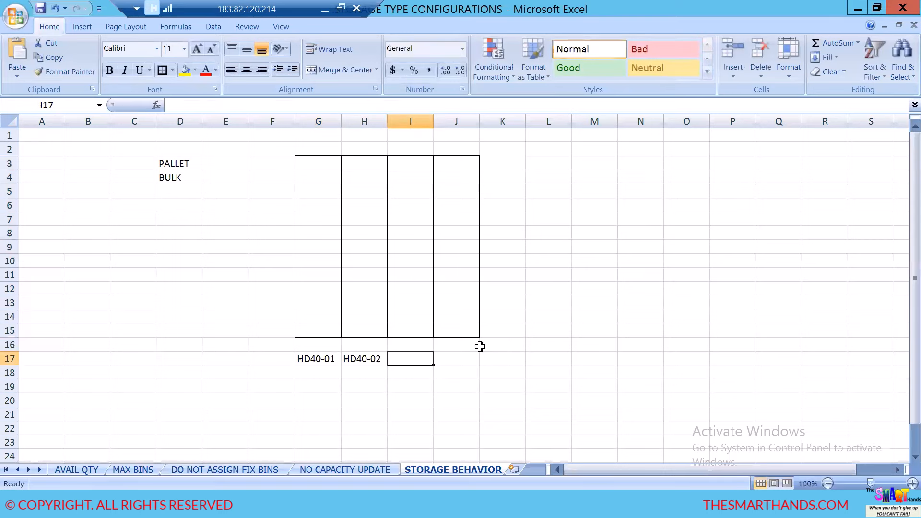
pyautogui.press('Right')
# Step: Number the stack positions beside the bordered columns from 1 in F15 up to 13 in F3
pyautogui.click(321, 330)
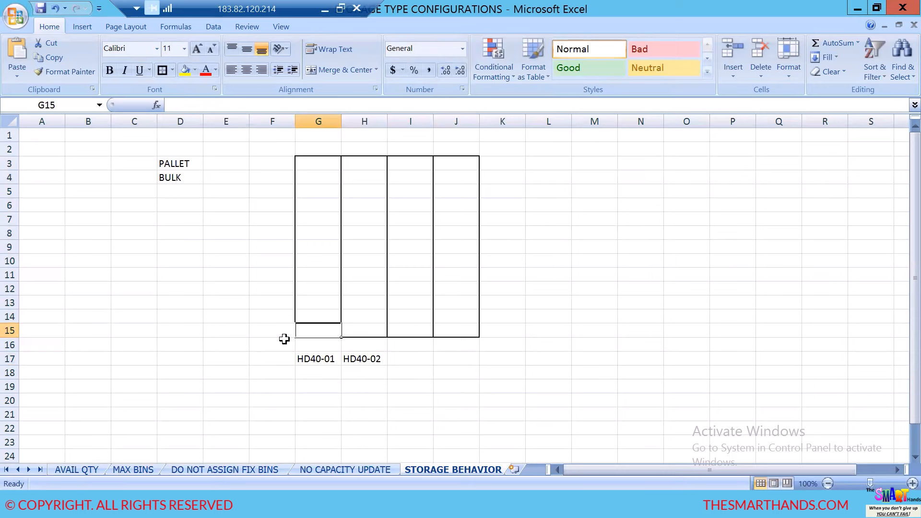
pyautogui.click(273, 330)
pyautogui.write('1')
pyautogui.click(272, 317)
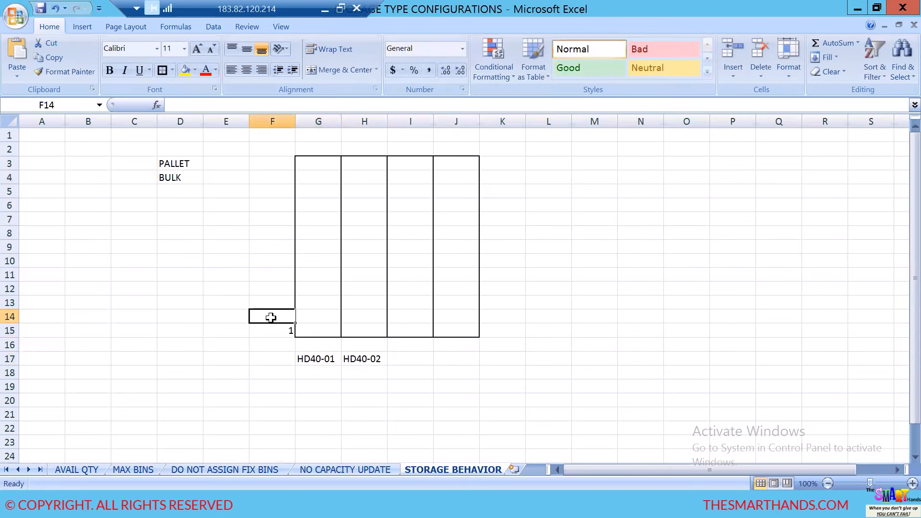
pyautogui.write('2')
pyautogui.press('Up')
pyautogui.write('3')
pyautogui.press('Up')
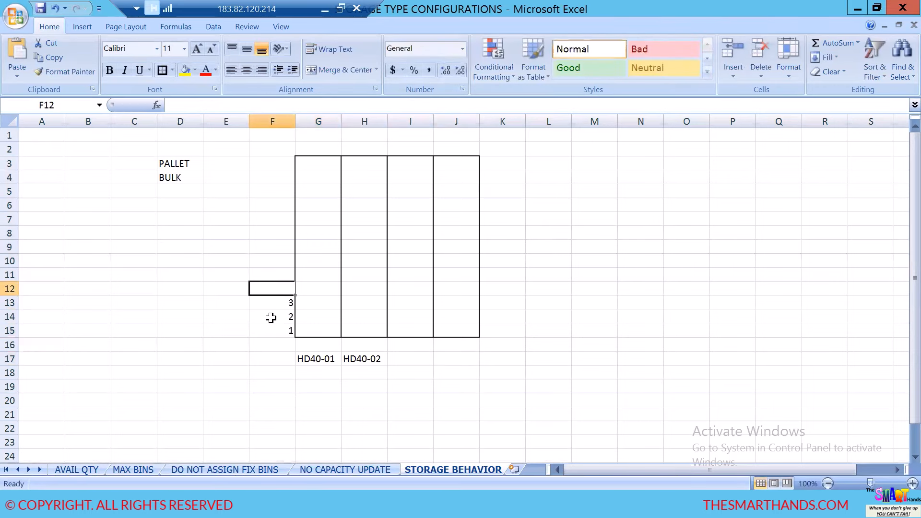
pyautogui.write('4')
pyautogui.press('Up')
pyautogui.write('5')
pyautogui.press('Up')
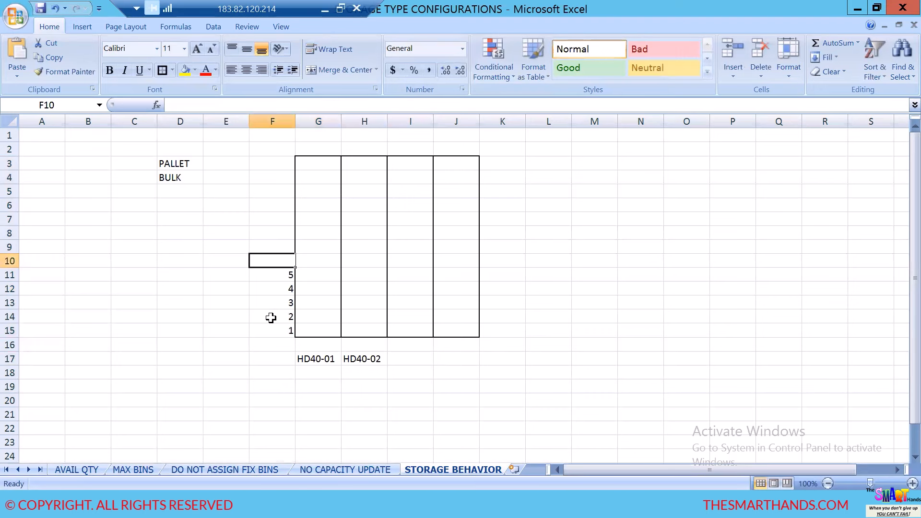
pyautogui.write('6')
pyautogui.press('Up')
pyautogui.write('7')
pyautogui.press('Up')
pyautogui.write('8')
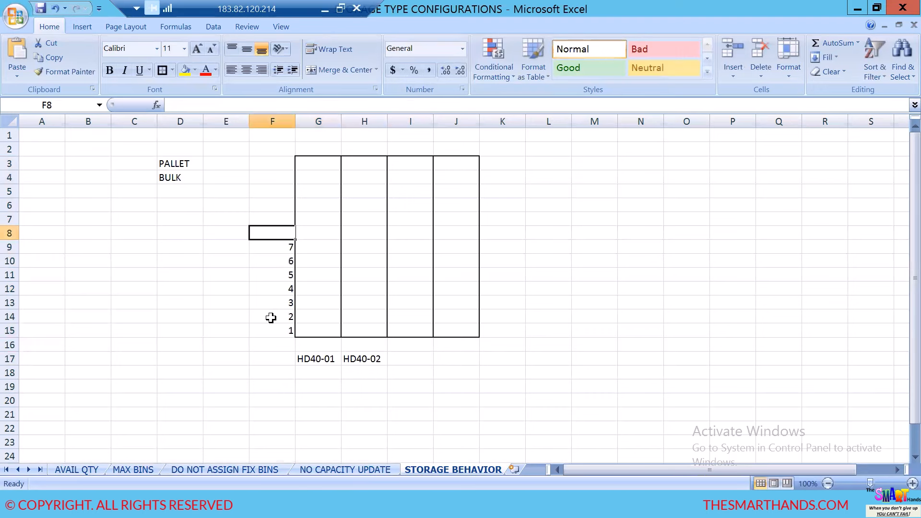
pyautogui.press('Up')
pyautogui.write('9')
pyautogui.press('Up')
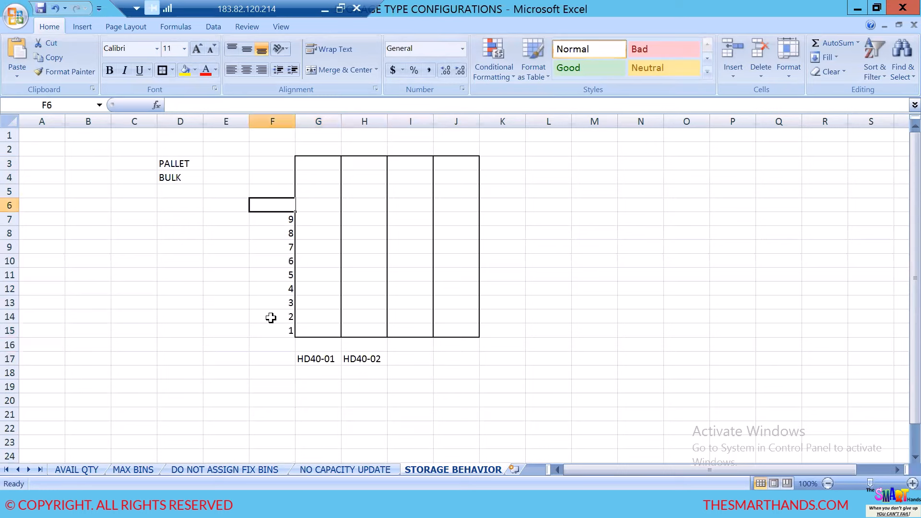
pyautogui.write('2')
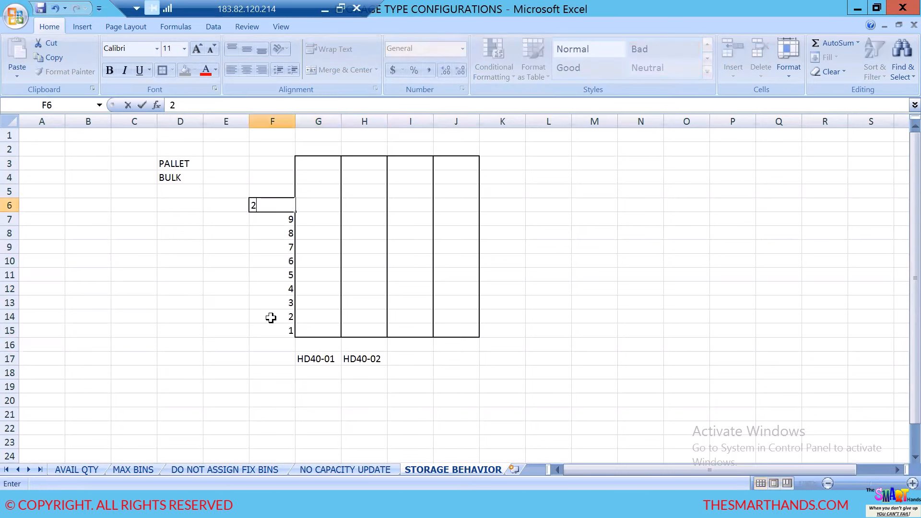
pyautogui.write('0')
pyautogui.press('Up')
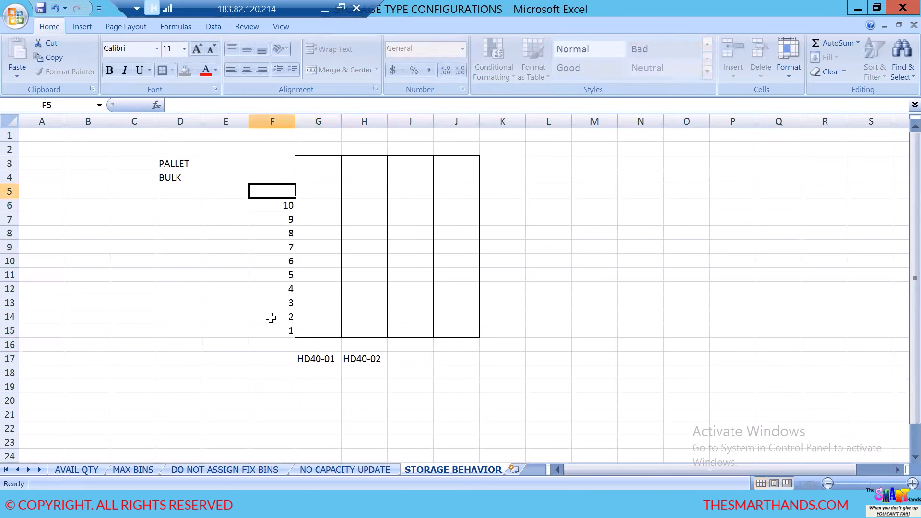
pyautogui.write('11')
pyautogui.press('Up')
pyautogui.write('1')
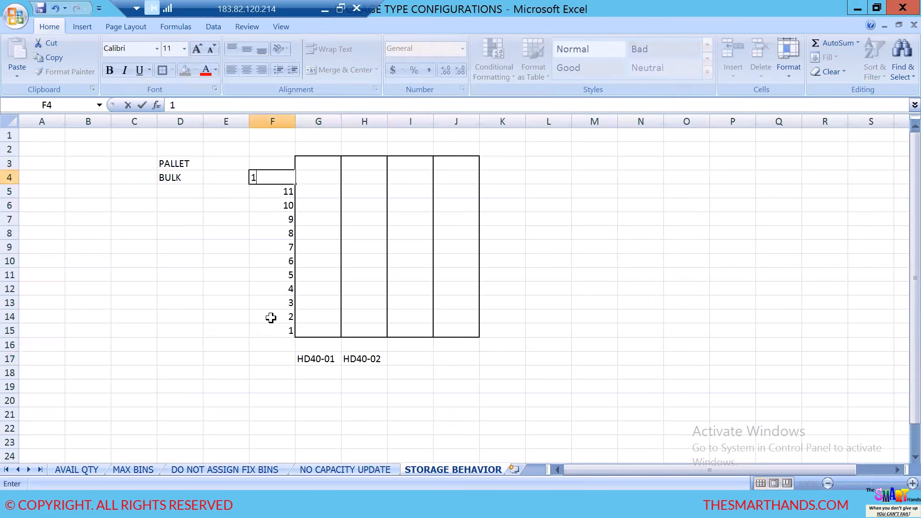
pyautogui.press('Up')
pyautogui.write('1')
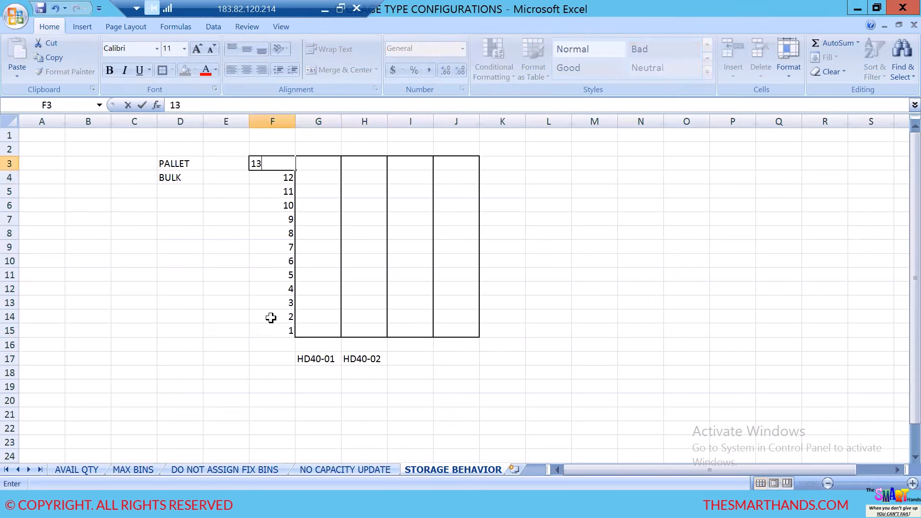
pyautogui.click(335, 285)
# Step: Enter the note "STACK= 13" in cell C12 beside the bin layout
pyautogui.click(124, 297)
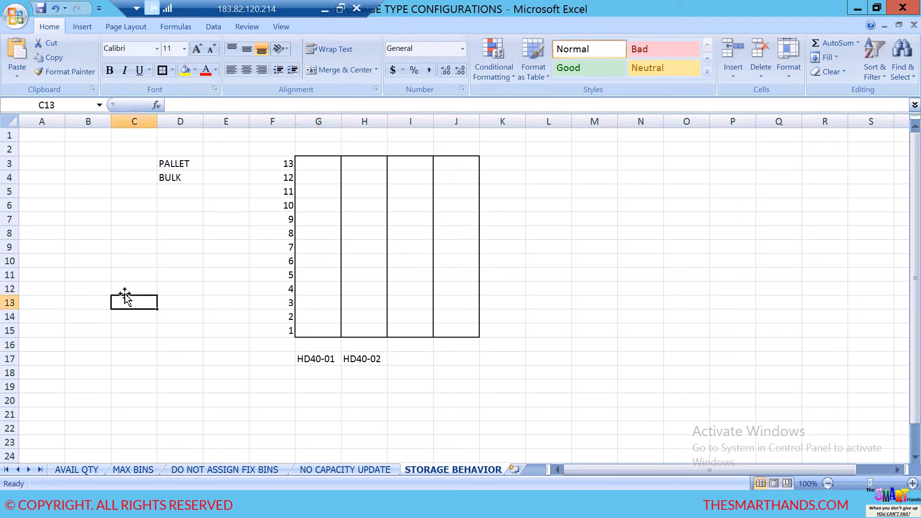
pyautogui.click(125, 286)
pyautogui.write('STACK= 13')
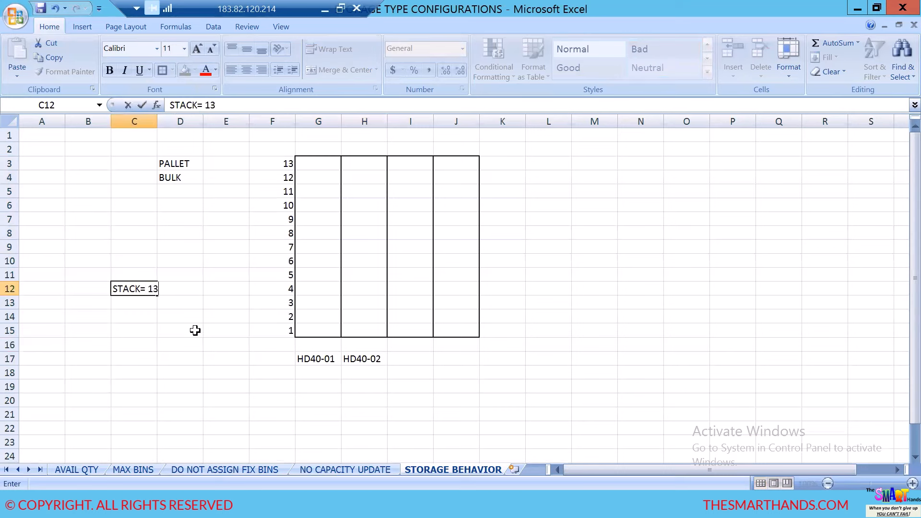
pyautogui.click(222, 352)
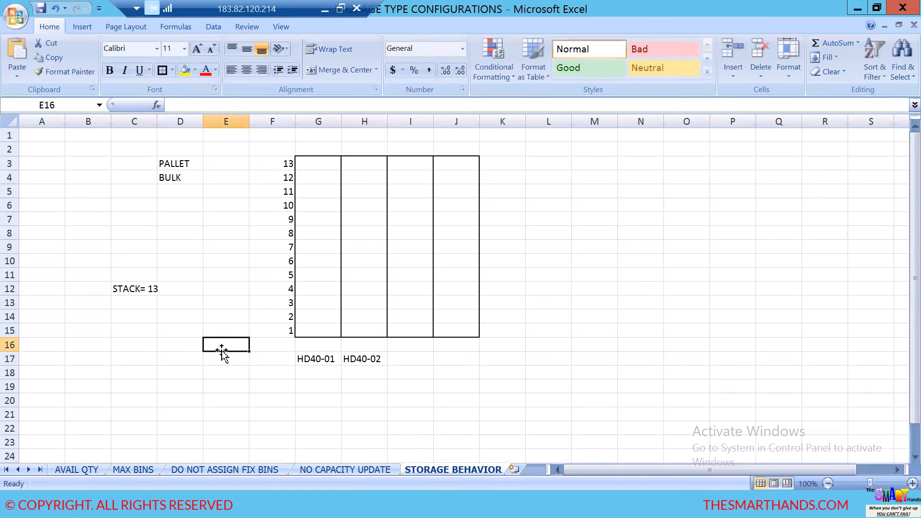
# Step: Enter the note "HEIGH OF STACK= 10" in cell C14 below the stack note
pyautogui.click(320, 328)
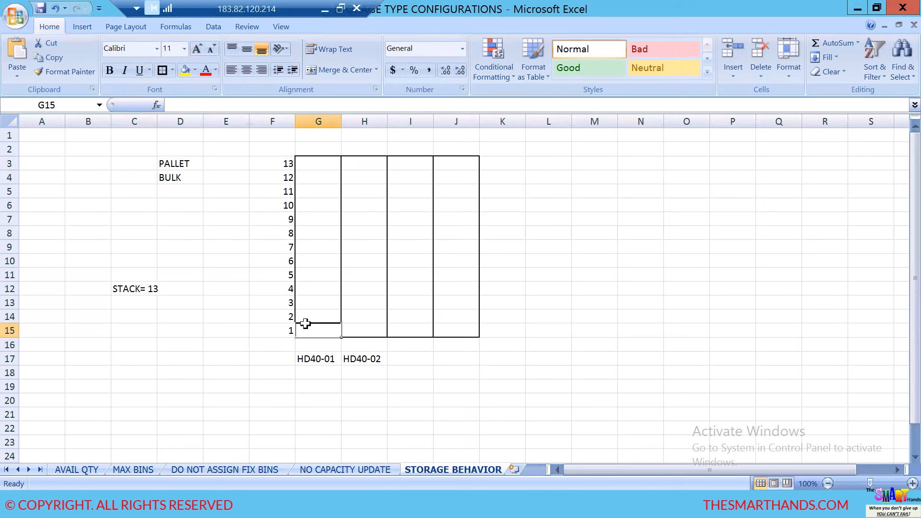
pyautogui.click(152, 317)
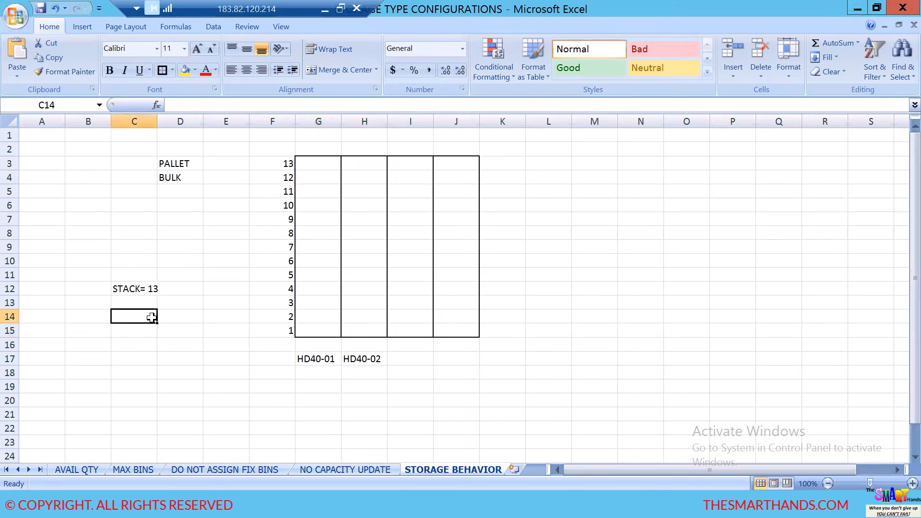
pyautogui.write('HEIGH OF STACK= 10')
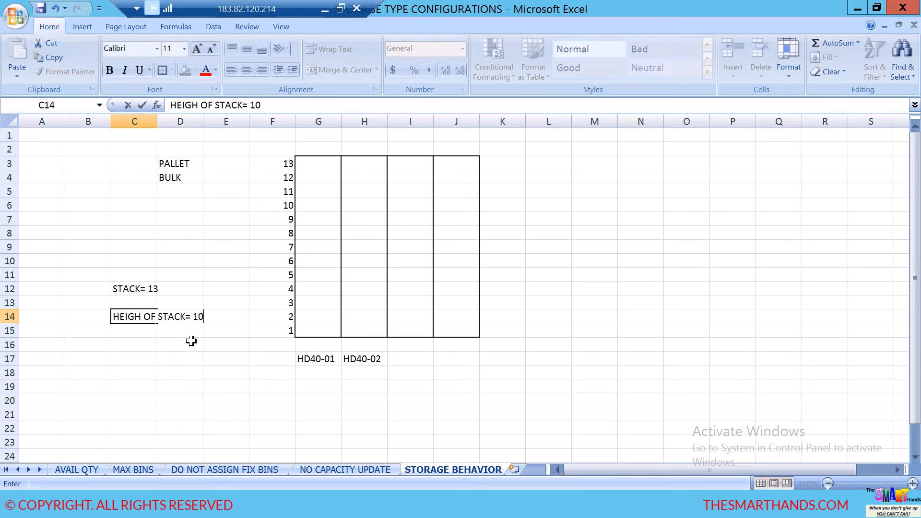
pyautogui.click(272, 400)
pyautogui.click(307, 332)
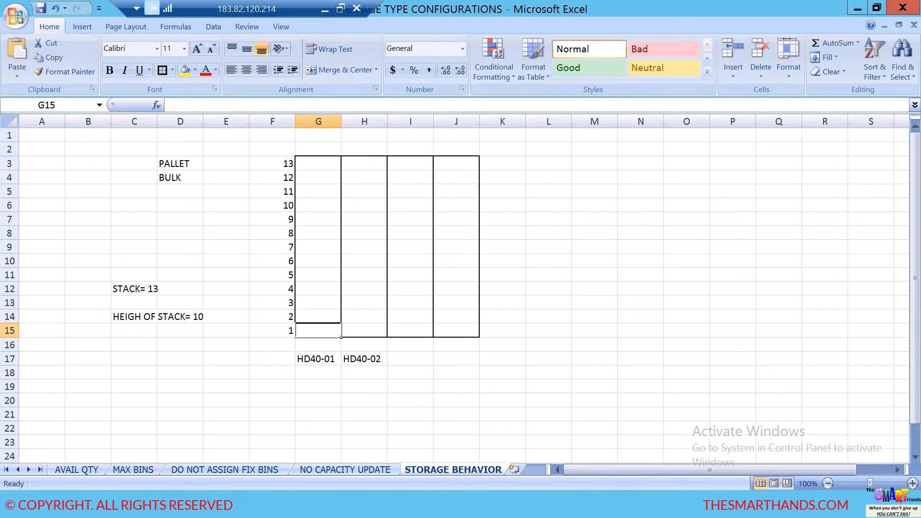
# Step: Switch to the cement bag search results in Chrome and open the Constrofacilitator cement storage image among the related images
pyautogui.hotkey('alt', 'Tab')
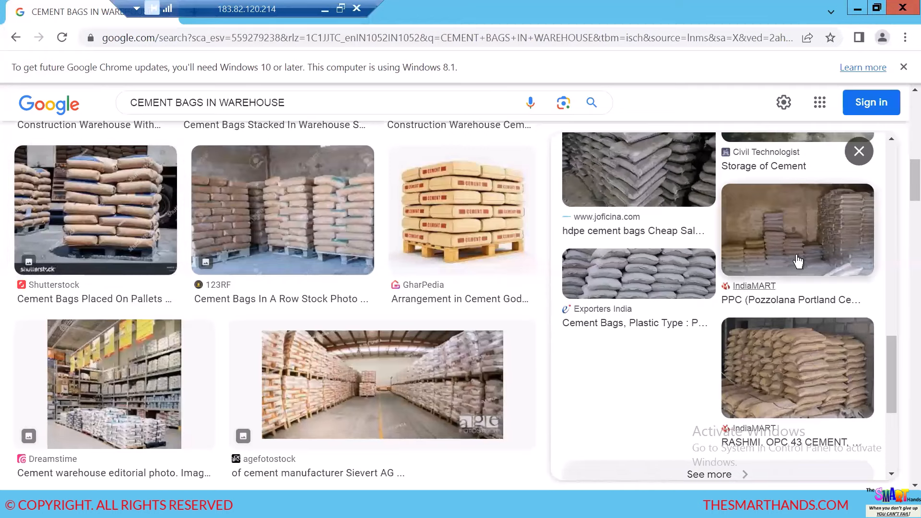
pyautogui.scroll(6, 618, 271)
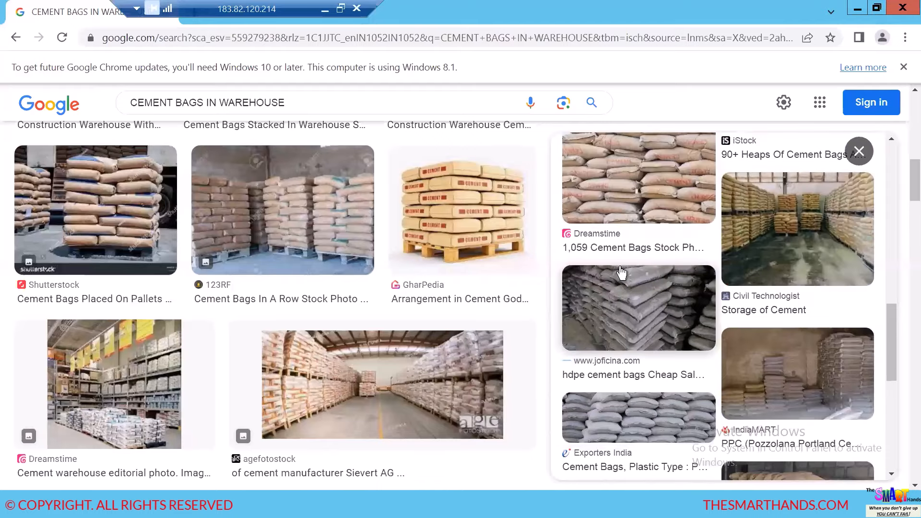
pyautogui.scroll(5, 757, 333)
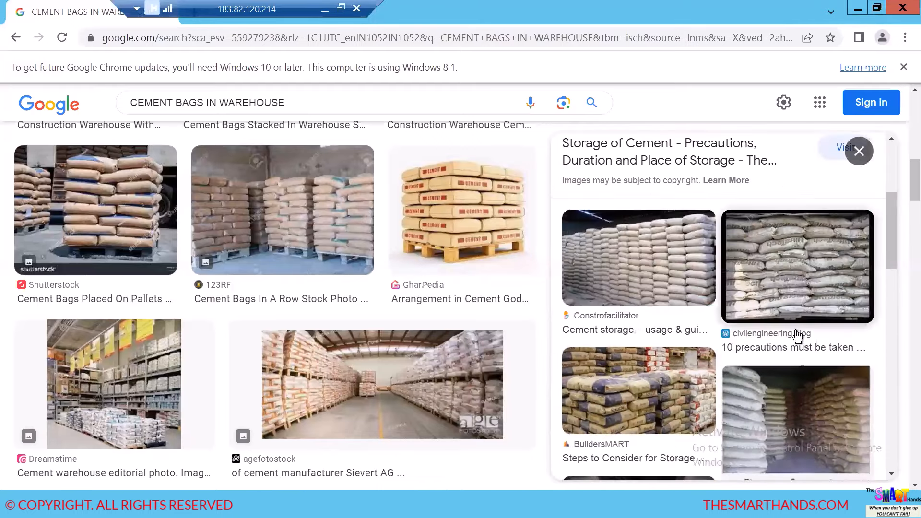
pyautogui.click(633, 281)
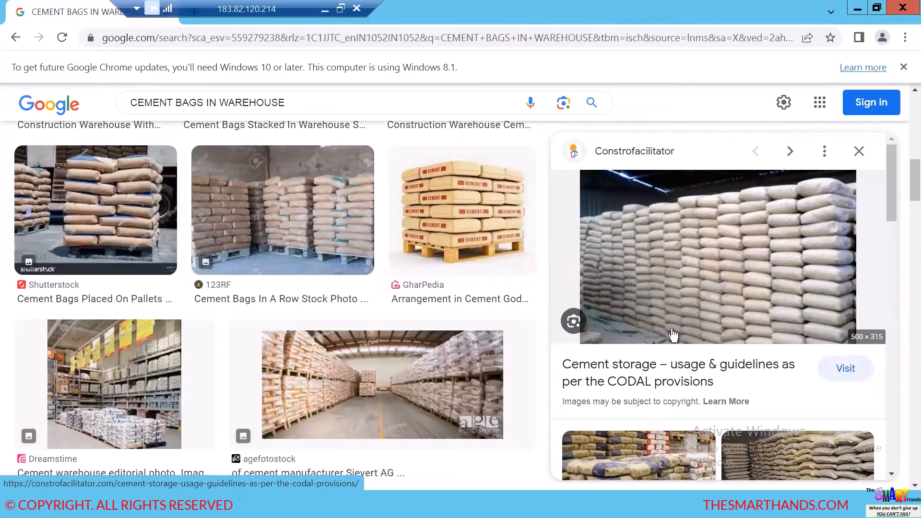
# Step: Switch back to the STORAGE BEHAVIOR sheet in Excel and enter 130 in cell D17 below the stack height note
pyautogui.hotkey('alt', 'Tab')
pyautogui.moveTo(329, 428); pyautogui.dragTo(329, 415)
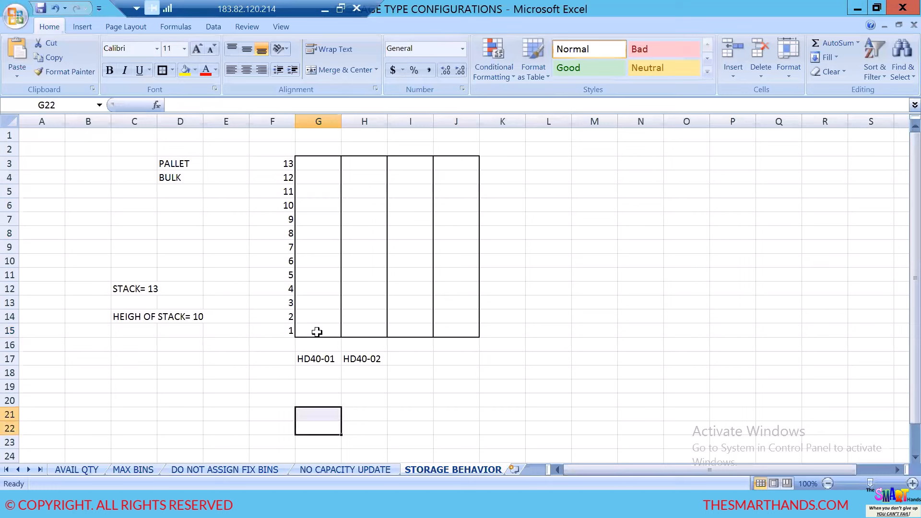
pyautogui.click(171, 359)
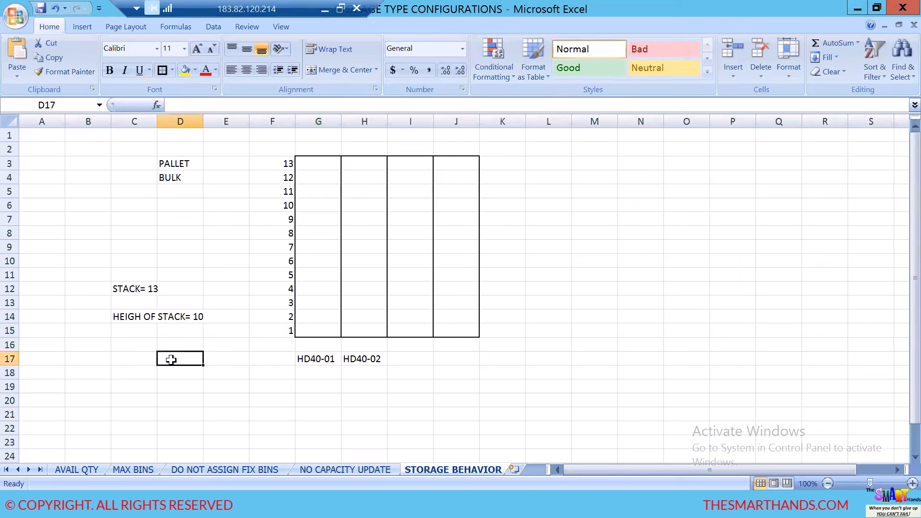
pyautogui.write('130')
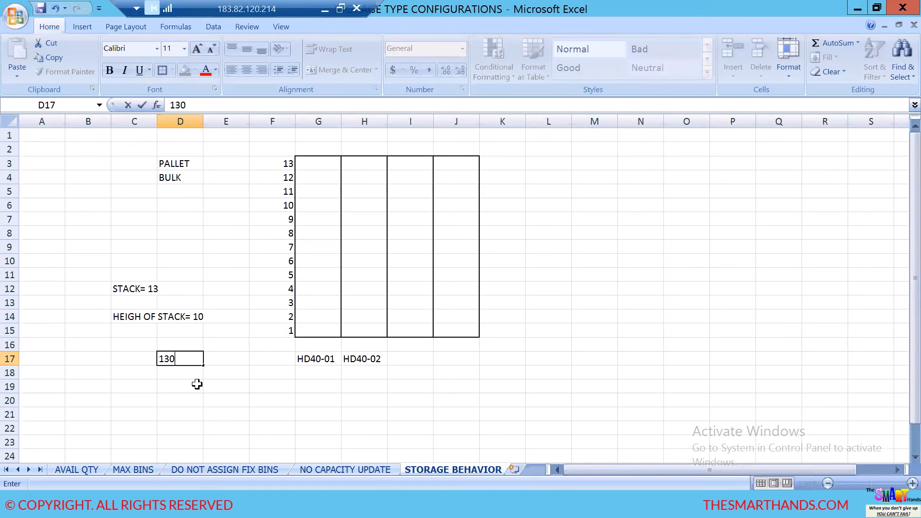
pyautogui.click(310, 359)
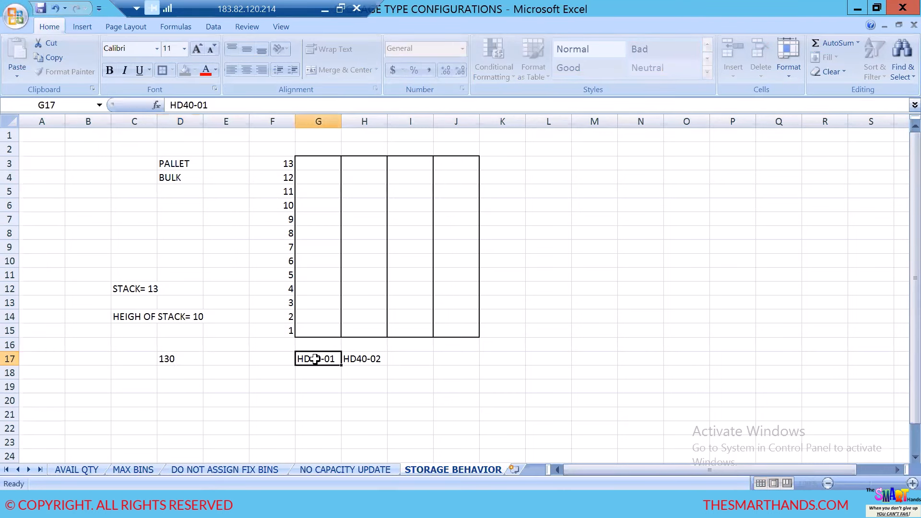
pyautogui.click(370, 362)
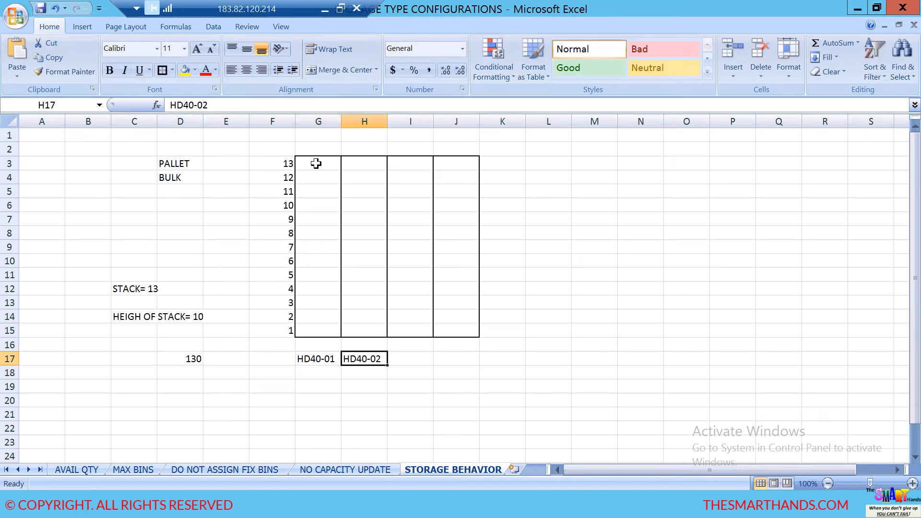
pyautogui.moveTo(316, 164); pyautogui.dragTo(319, 331)
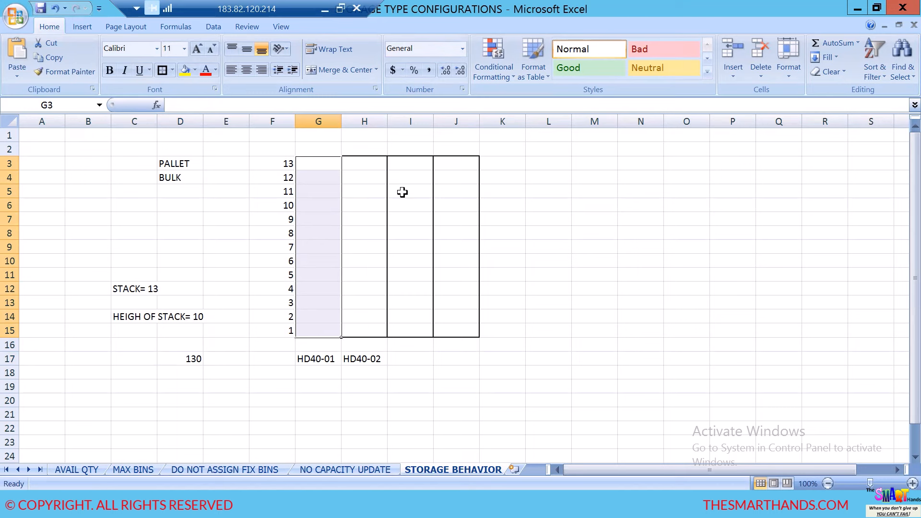
pyautogui.click(170, 177)
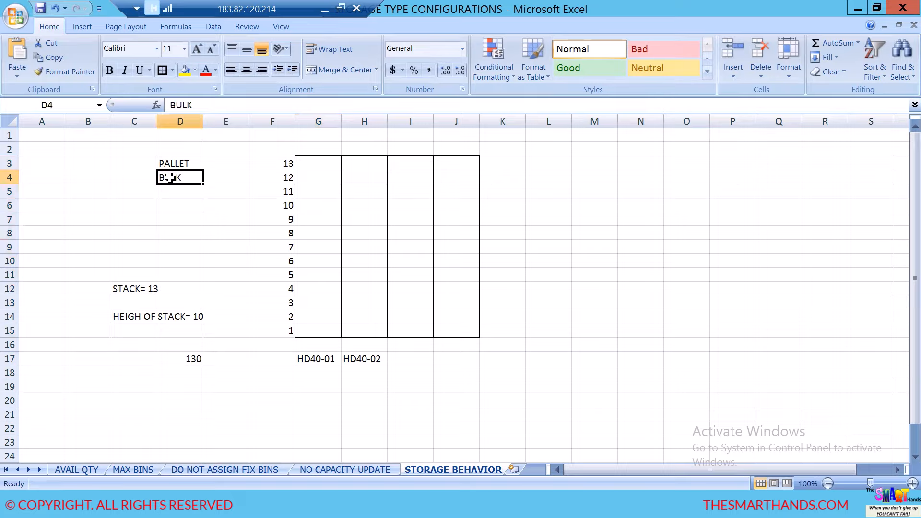
# Step: Switch to the SAP storage type details and highlight Pallet Storage in the list of storage behavior values
pyautogui.hotkey('alt', 'Tab')
pyautogui.hotkey('alt', 'Tab')
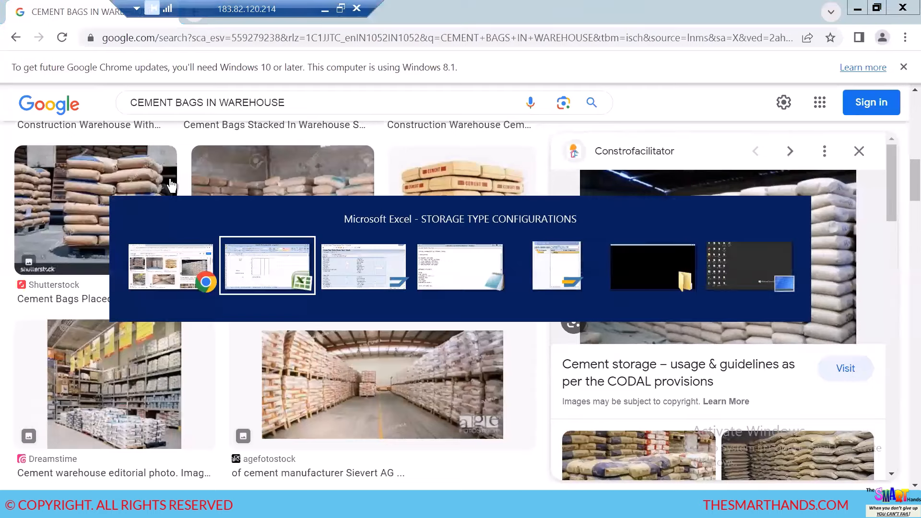
pyautogui.hotkey('alt', 'Tab')
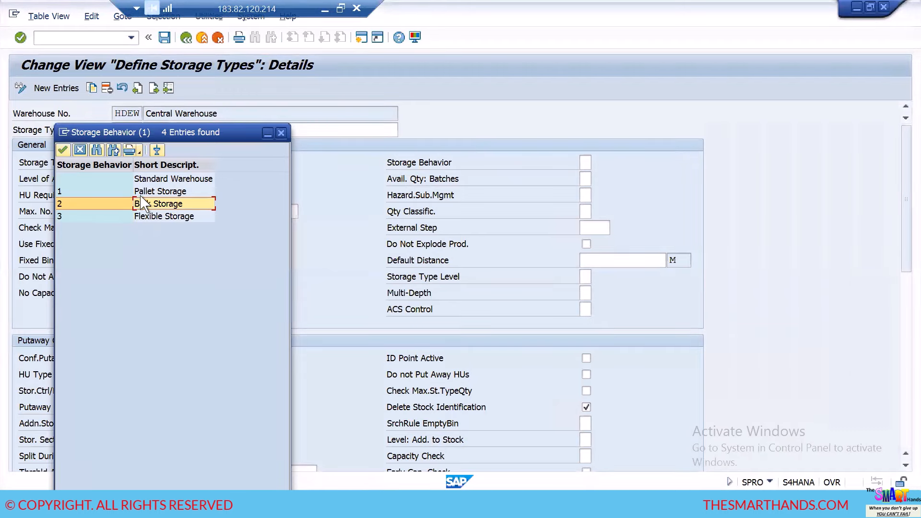
pyautogui.click(143, 193)
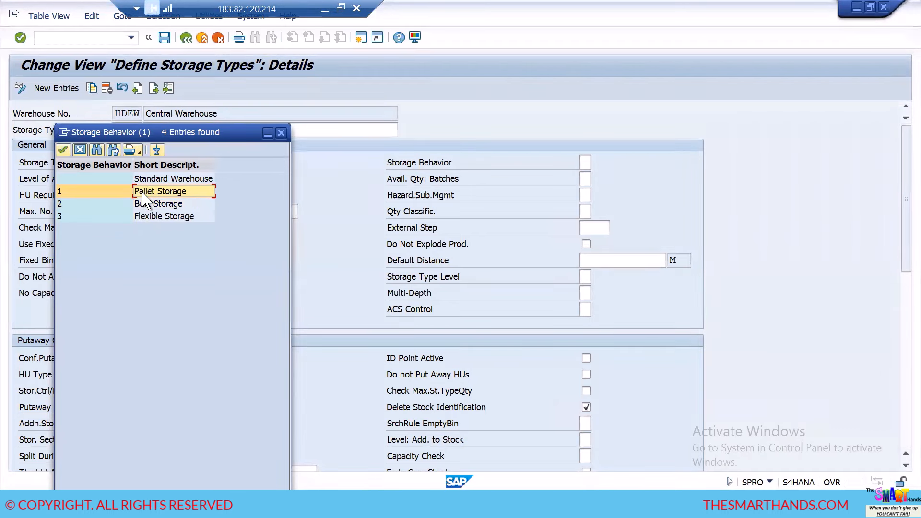
# Step: Return to the STORAGE BEHAVIOR sheet in Excel and point out the PALLET entry and the empty range M3:M15
pyautogui.hotkey('alt', 'Tab')
pyautogui.hotkey('alt', 'Tab')
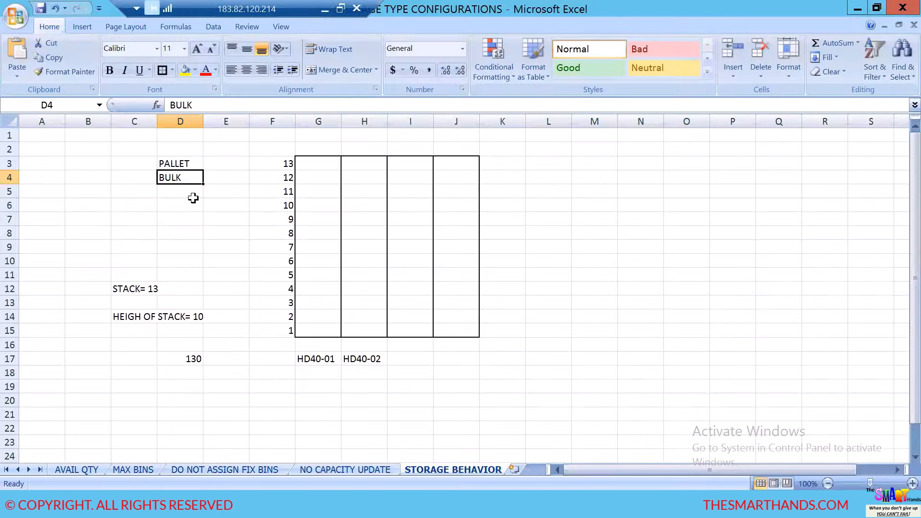
pyautogui.click(188, 163)
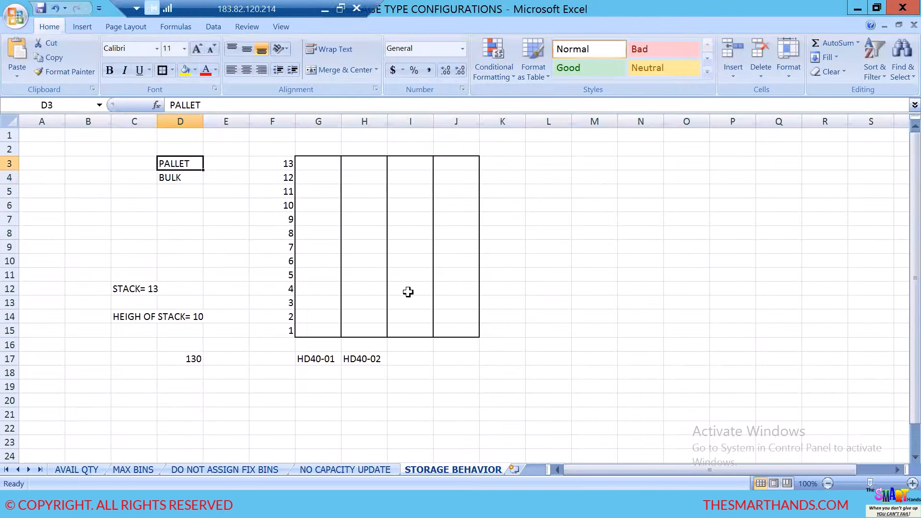
pyautogui.click(604, 165)
pyautogui.moveTo(604, 165); pyautogui.dragTo(602, 327)
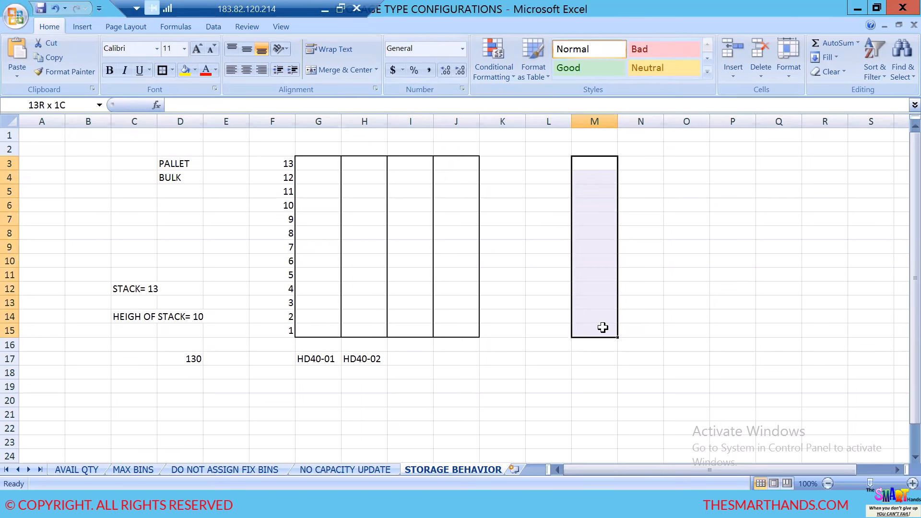
pyautogui.click(711, 276)
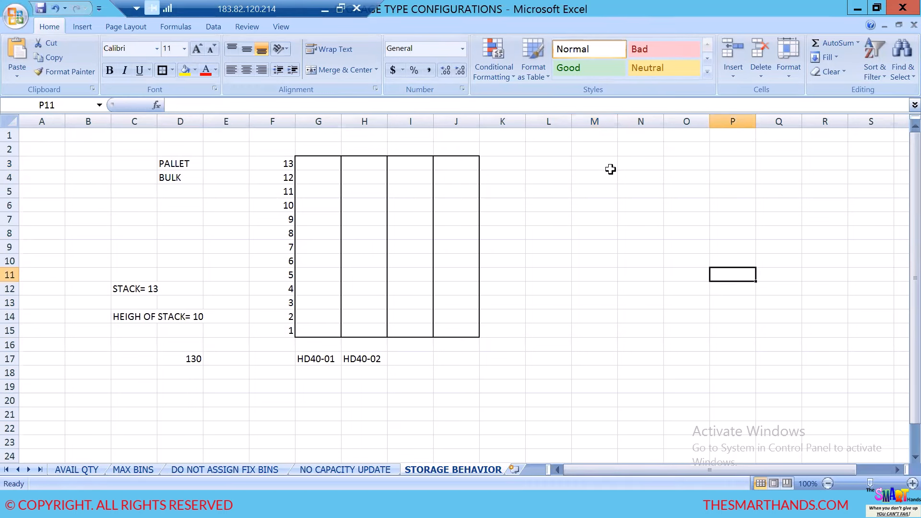
# Step: Outline the ranges M3:Q8 and M9:Q15 with outside borders to form two stacked bin sections
pyautogui.moveTo(610, 169); pyautogui.dragTo(786, 238)
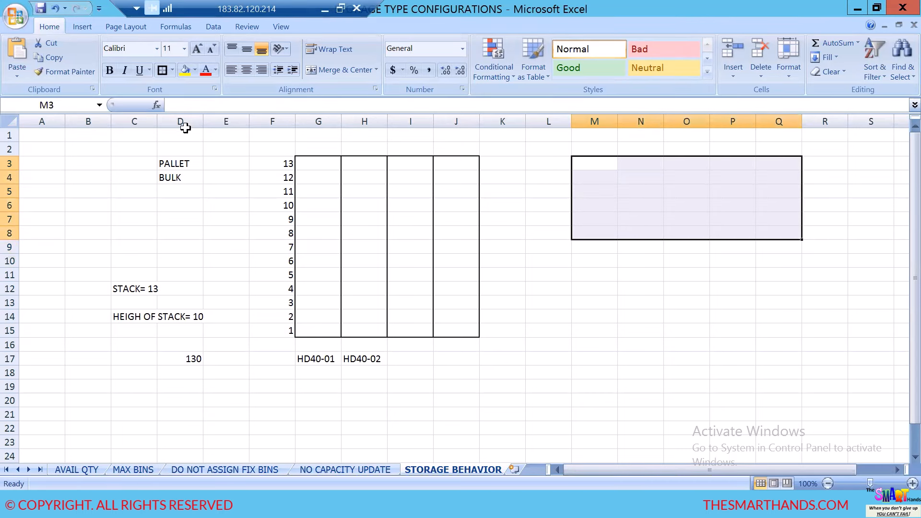
pyautogui.click(599, 286)
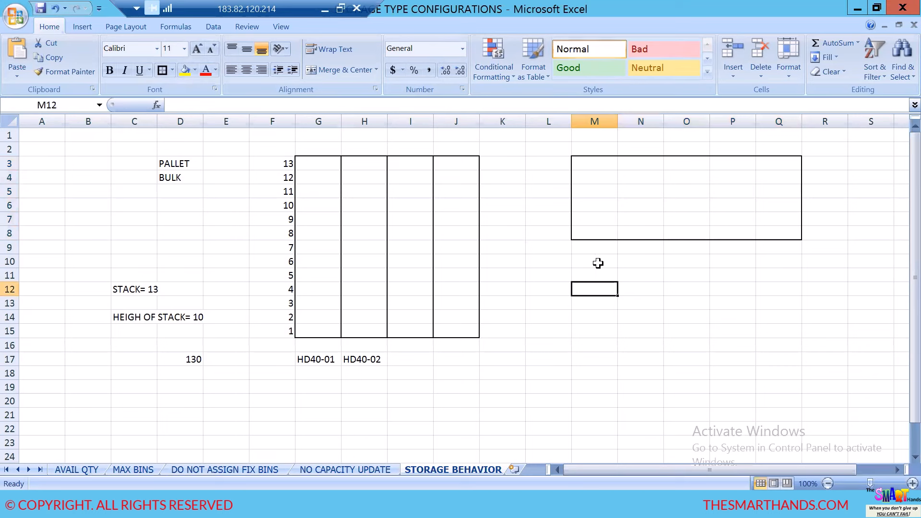
pyautogui.moveTo(593, 248)
pyautogui.mouseDown()
pyautogui.moveTo(770, 312)
pyautogui.moveTo(779, 324)
pyautogui.mouseUp()
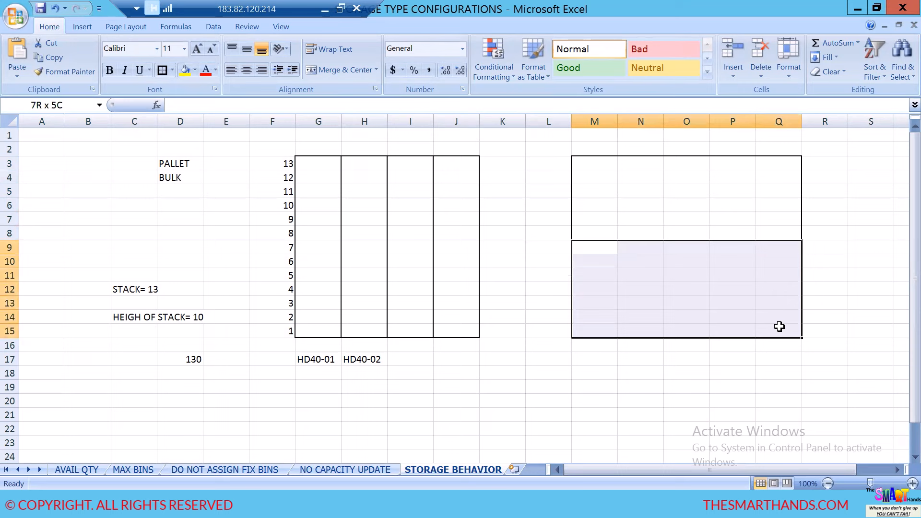
pyautogui.click(162, 70)
pyautogui.click(643, 412)
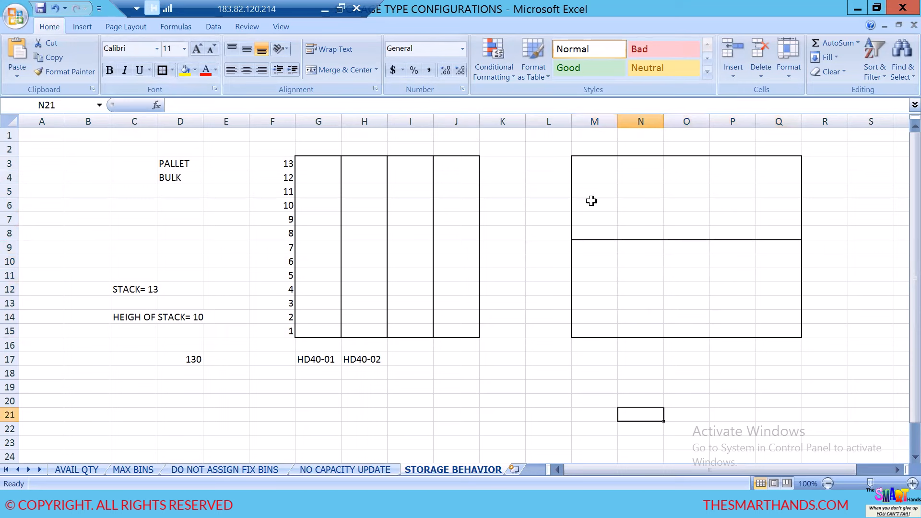
# Step: Enter 2 PALLETS in F21 and list the pallet types EURO PALLET in H21 and INDUSTRIAL PALLET in H23
pyautogui.click(262, 411)
pyautogui.write('2 PALLETS')
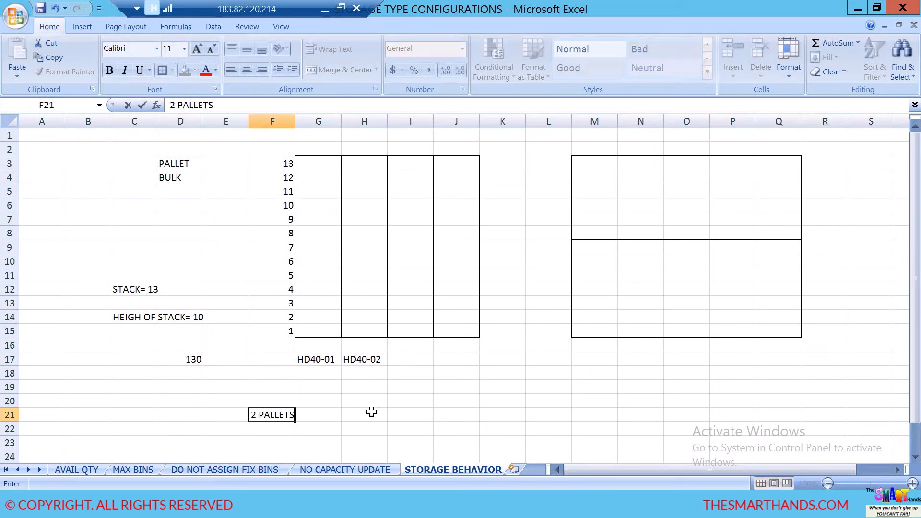
pyautogui.click(371, 413)
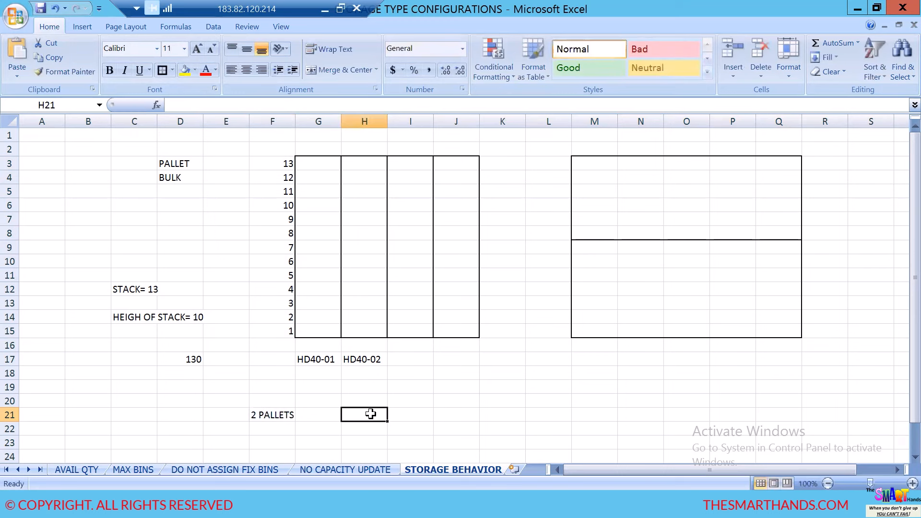
pyautogui.write('EURO')
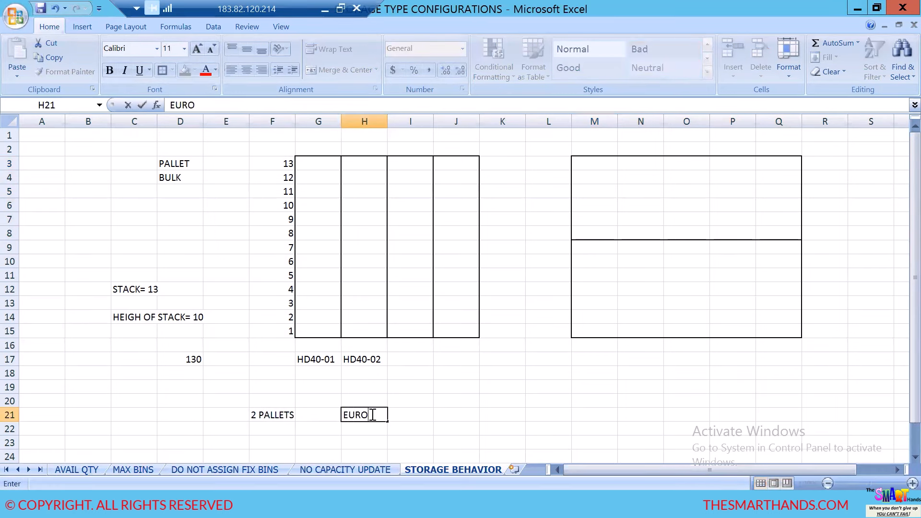
pyautogui.write(' PALLET')
pyautogui.click(367, 442)
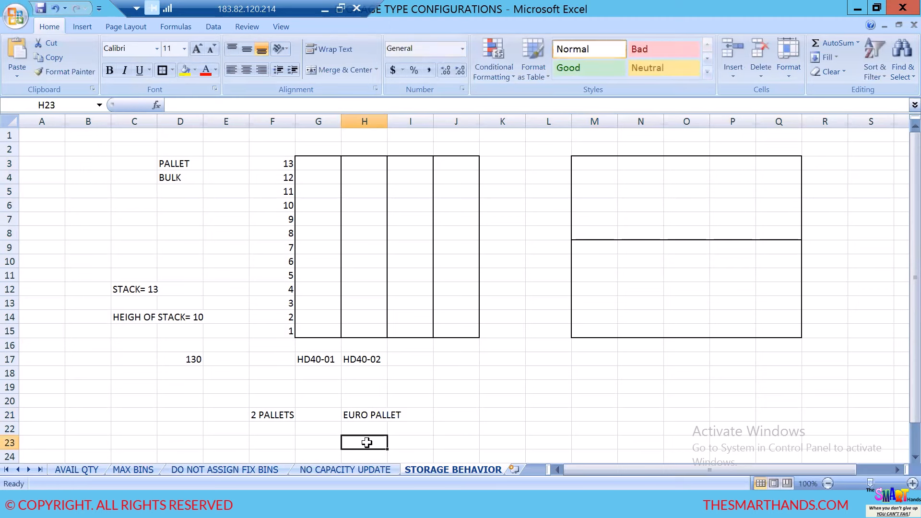
pyautogui.write('INDU')
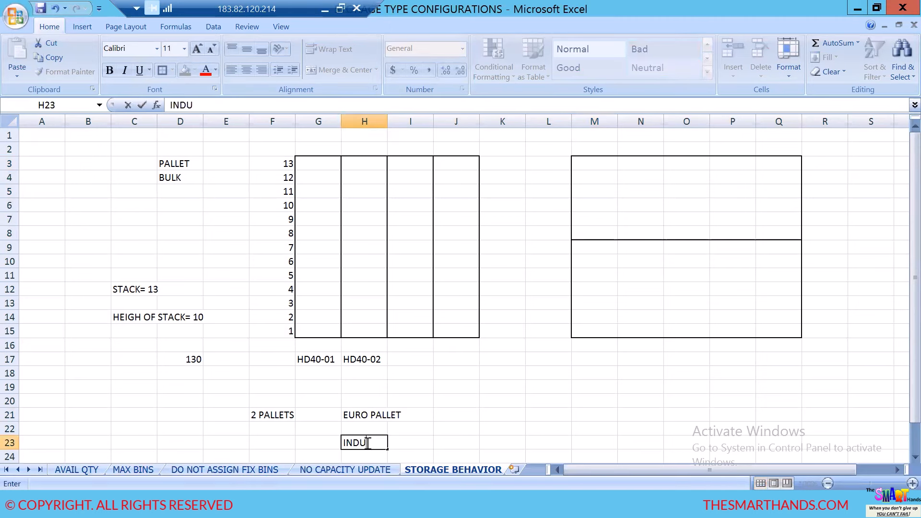
pyautogui.write('STRIAL PAL')
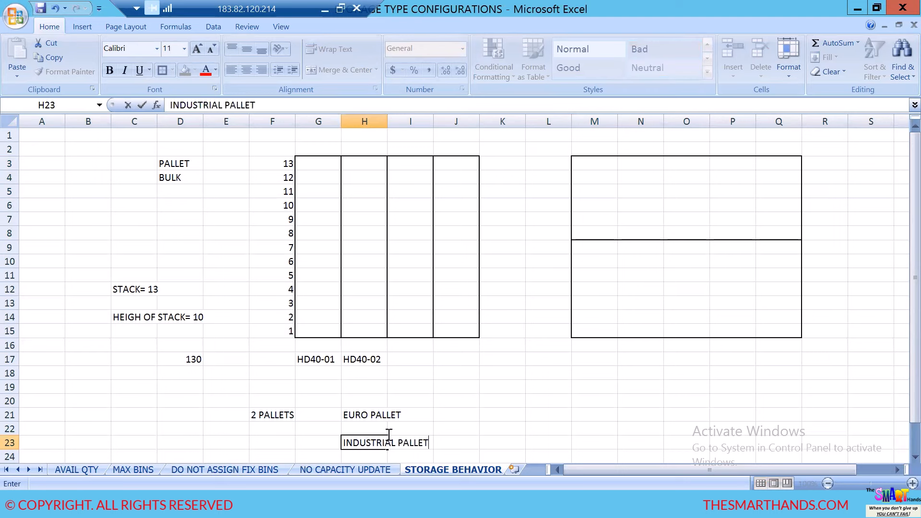
pyautogui.write('LET')
pyautogui.click(380, 415)
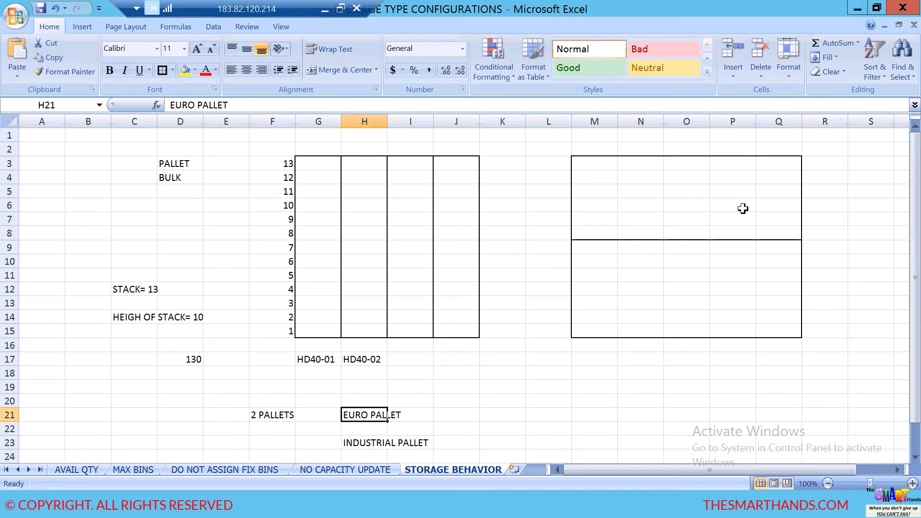
# Step: Outline M3:N8 in the upper bin section with a border and label it EP1 in cell M5
pyautogui.click(599, 176)
pyautogui.moveTo(655, 214); pyautogui.dragTo(644, 199)
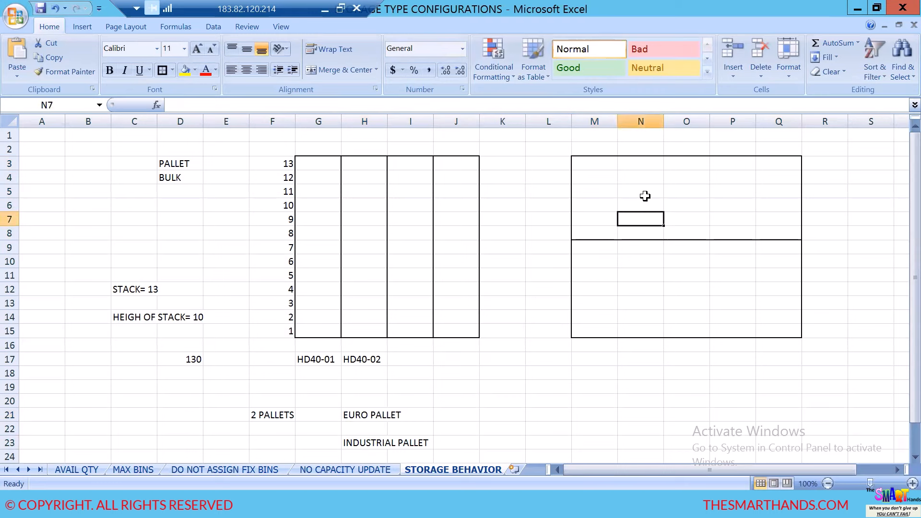
pyautogui.moveTo(607, 164); pyautogui.dragTo(652, 231)
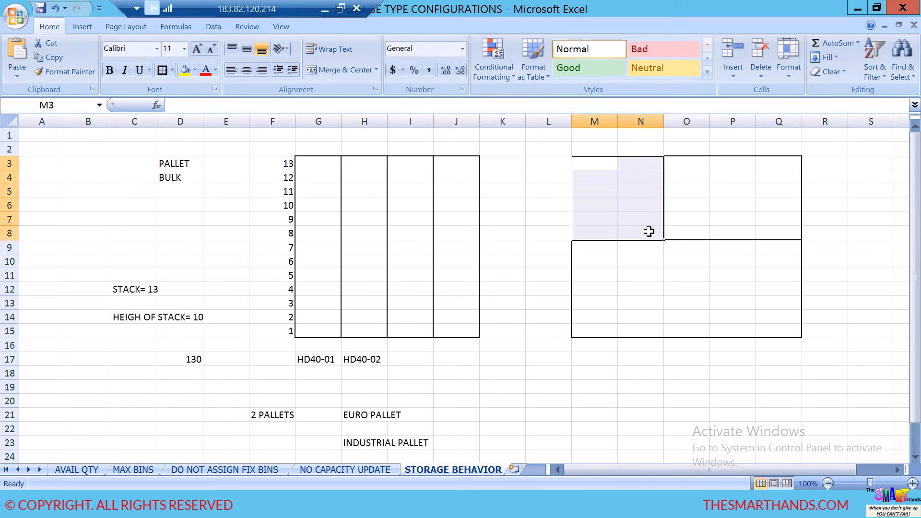
pyautogui.click(593, 192)
pyautogui.write('EP')
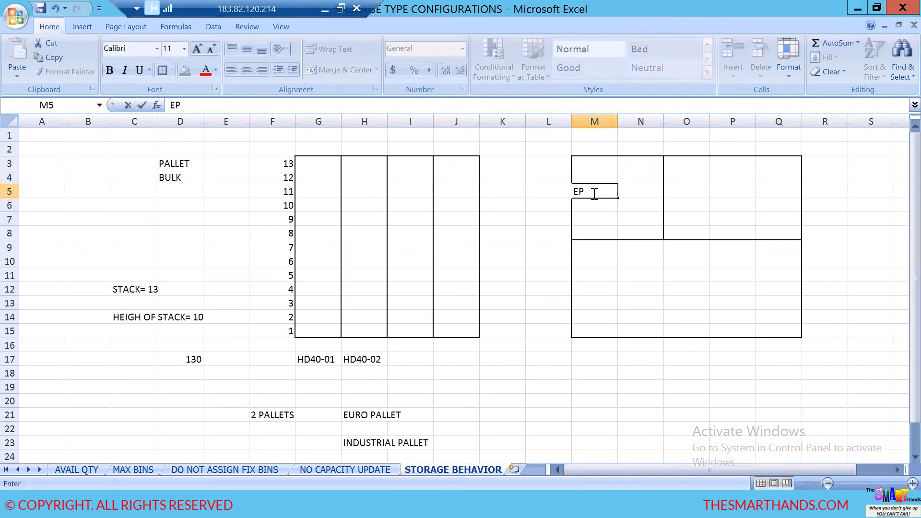
pyautogui.write('1')
# Step: Outline O3:P8 with a border, label it EP2 in O5, and label the remaining upper compartment EP3 in Q4
pyautogui.moveTo(689, 163); pyautogui.dragTo(721, 232)
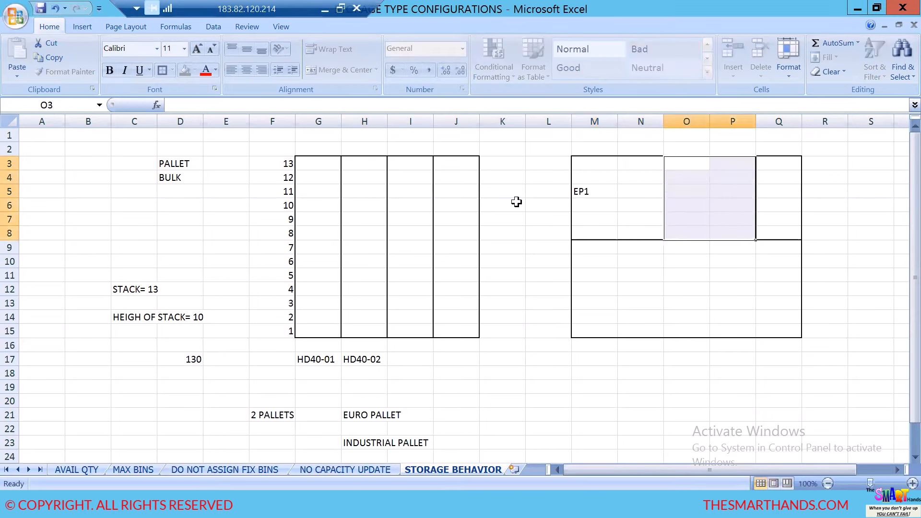
pyautogui.click(163, 70)
pyautogui.click(705, 195)
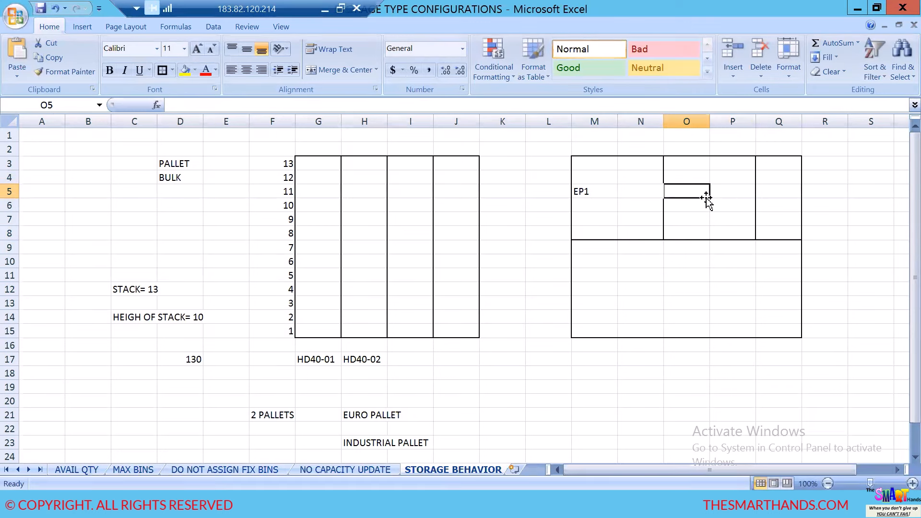
pyautogui.write('EP2')
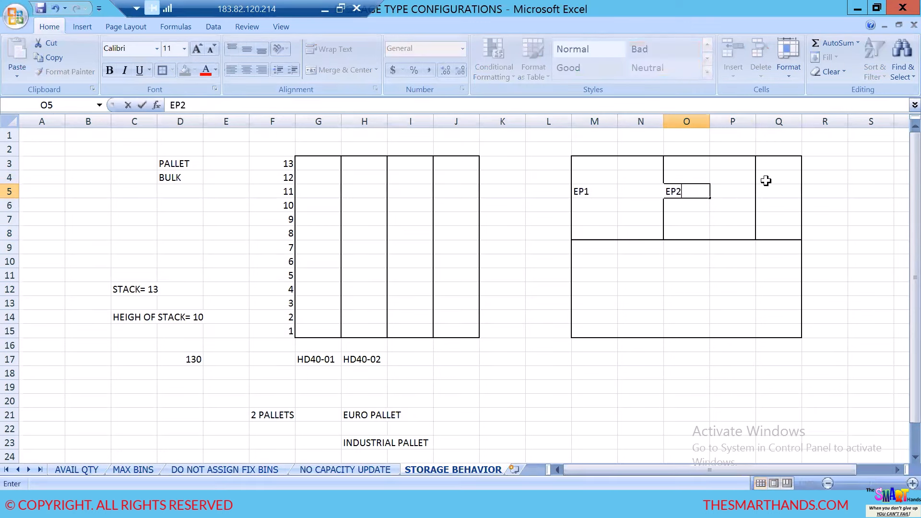
pyautogui.click(766, 180)
pyautogui.write('EP')
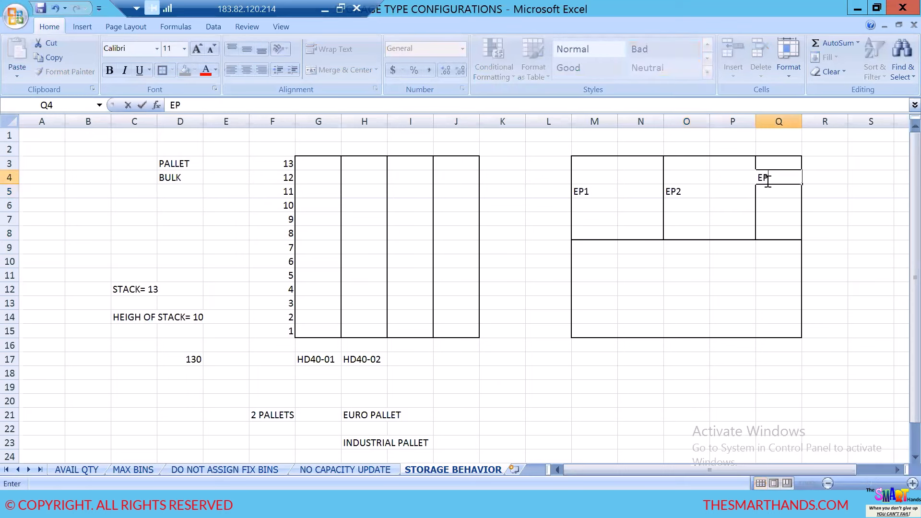
pyautogui.write('3')
pyautogui.click(775, 264)
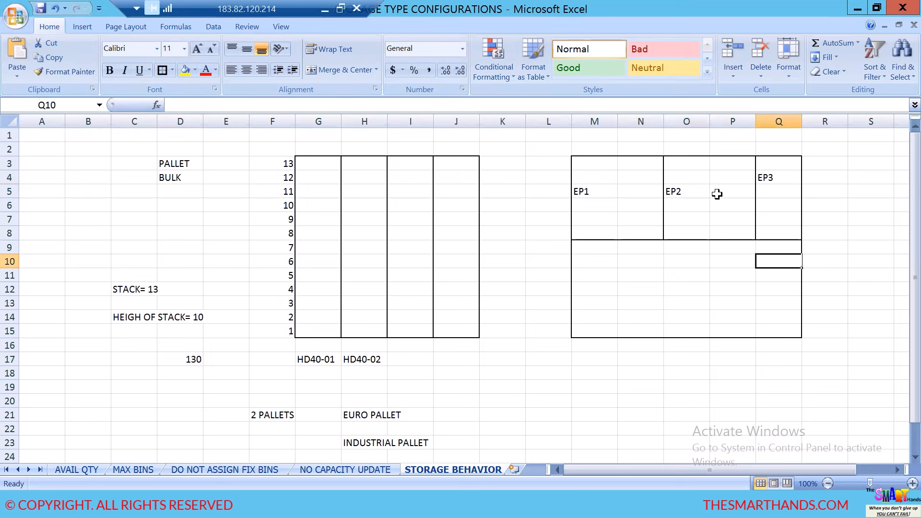
# Step: Outline M9:O15 in the lower bin section and label the two compartments IP1 in M12 and IP2 in P12
pyautogui.click(613, 262)
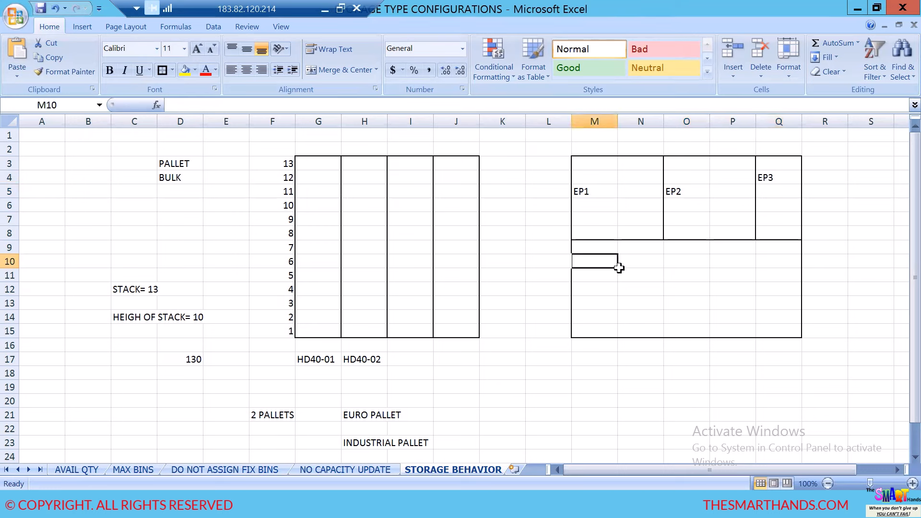
pyautogui.moveTo(603, 248); pyautogui.dragTo(675, 325)
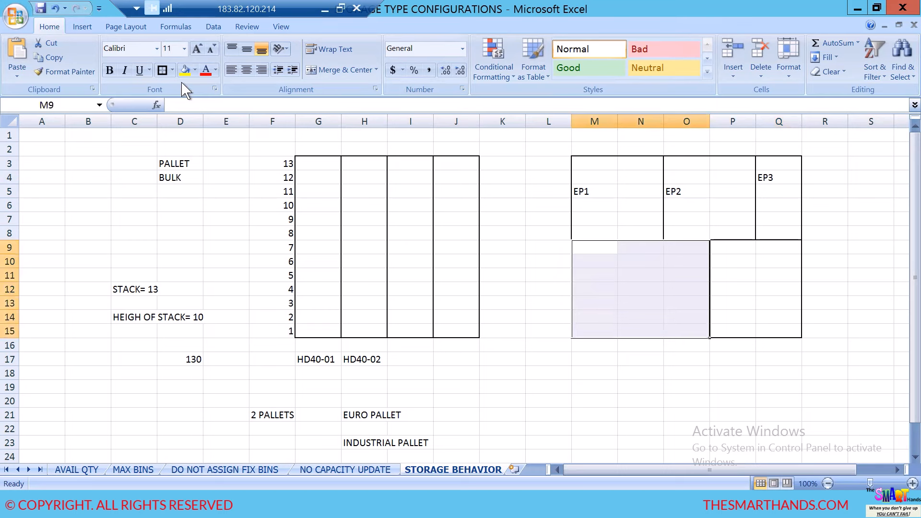
pyautogui.click(163, 70)
pyautogui.click(614, 289)
pyautogui.write('I')
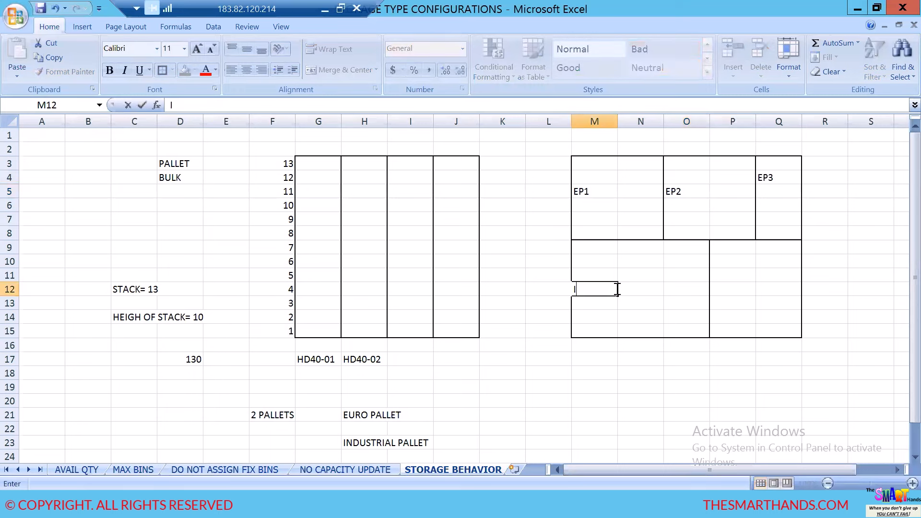
pyautogui.write('P1')
pyautogui.click(740, 290)
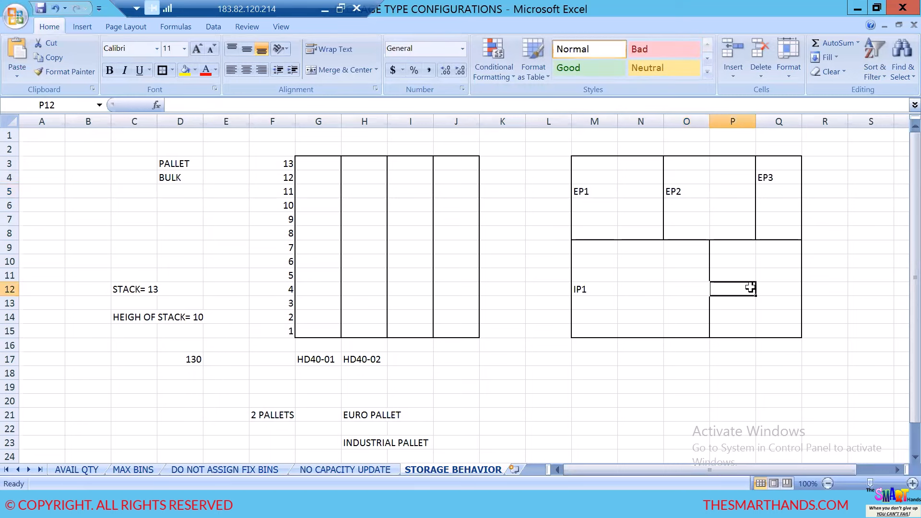
pyautogui.write('IP2')
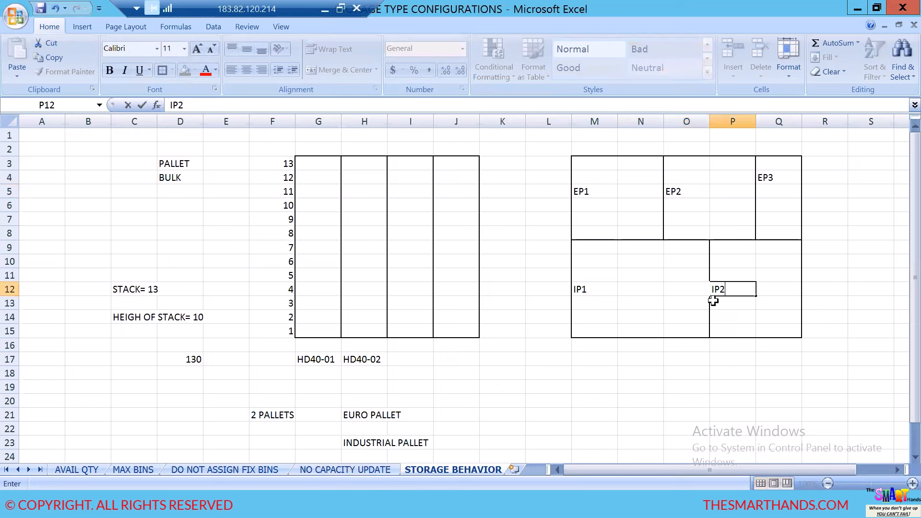
pyautogui.click(468, 432)
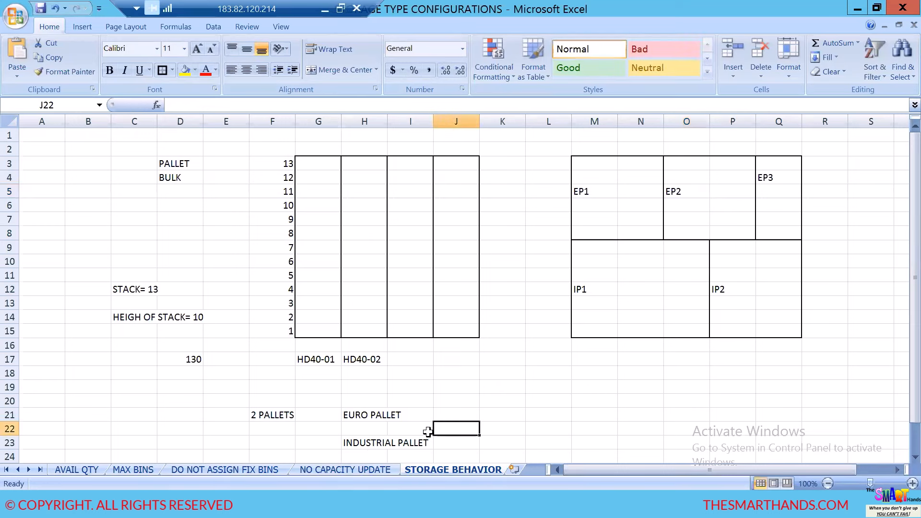
# Step: Point out the INDUSTRIAL PALLET and EURO PALLET notes, the EP1 to EP3 compartments and the PALLET entry
pyautogui.click(361, 447)
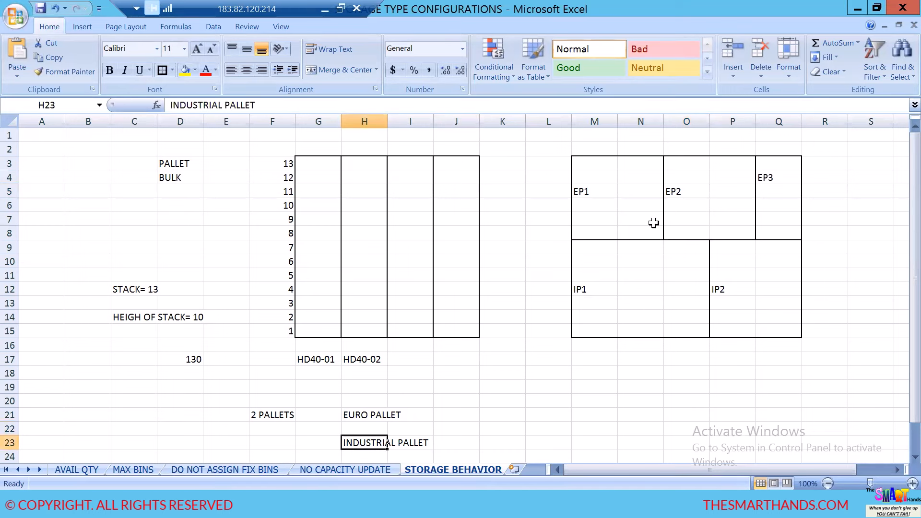
pyautogui.click(376, 415)
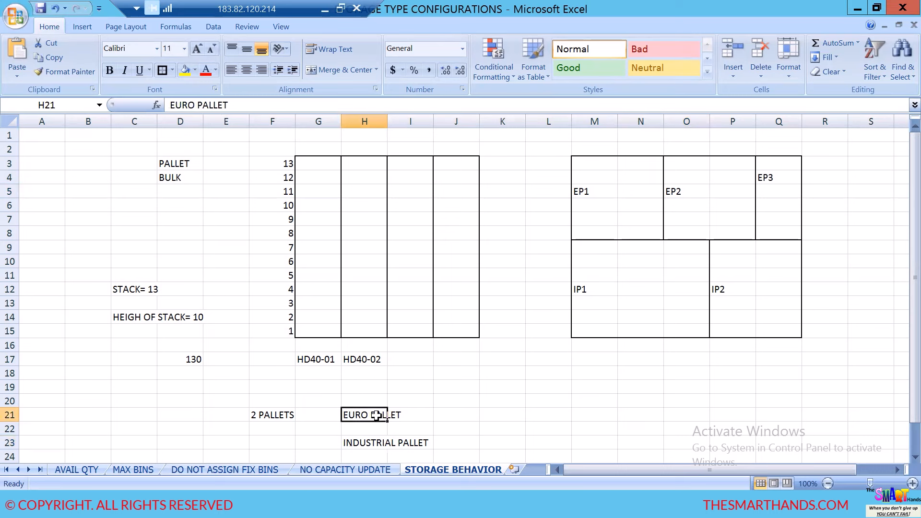
pyautogui.click(623, 193)
pyautogui.click(705, 195)
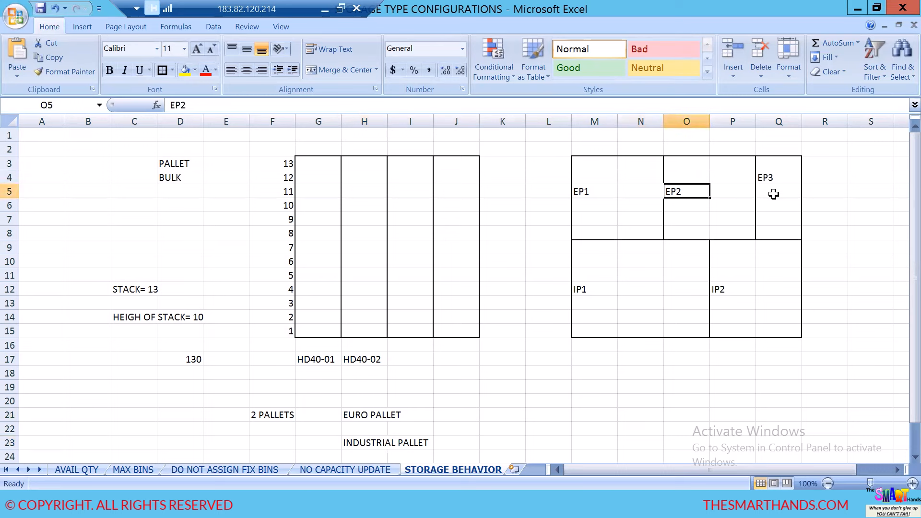
pyautogui.click(773, 192)
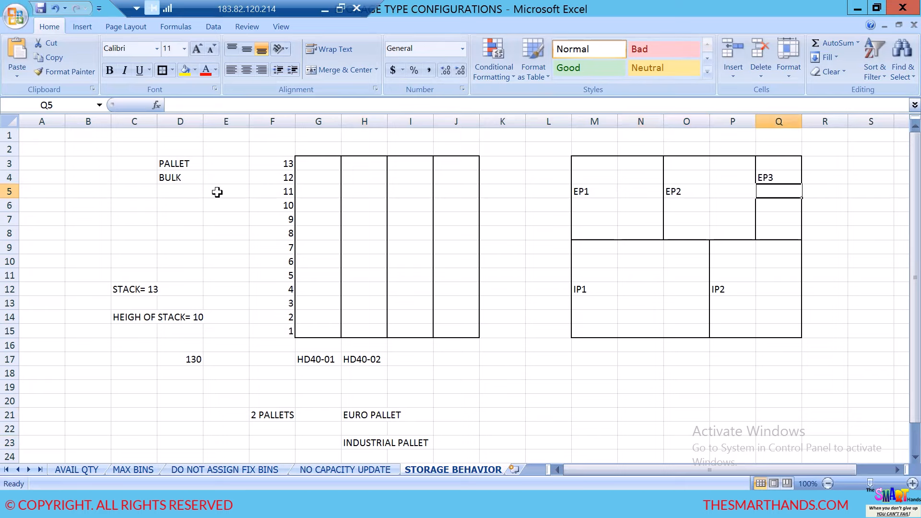
pyautogui.click(182, 164)
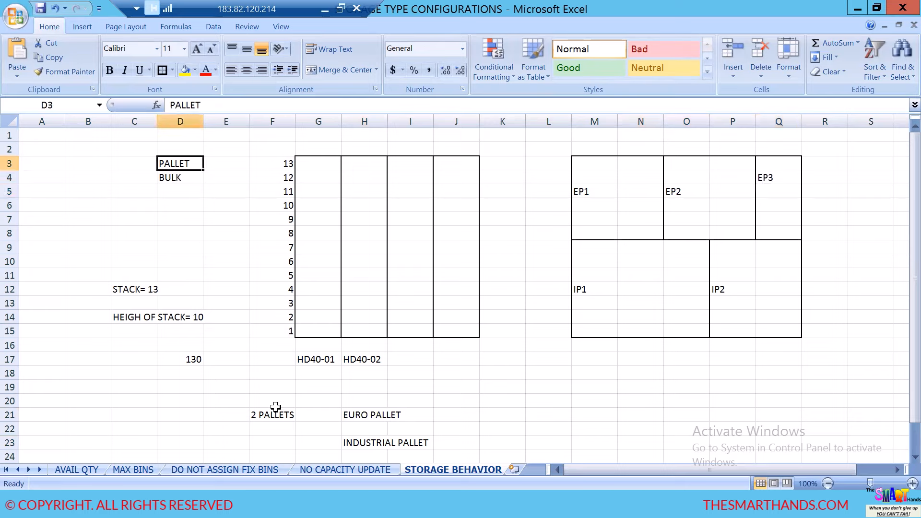
# Step: Switch to the cement bag image results in Chrome and open the GharPedia cement godown arrangement image
pyautogui.click(202, 504)
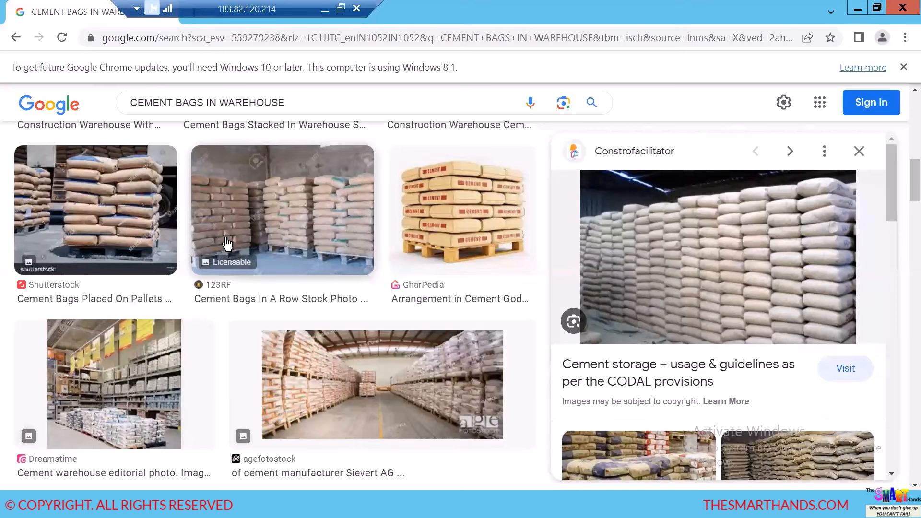
pyautogui.scroll(5, 229, 247)
pyautogui.click(16, 38)
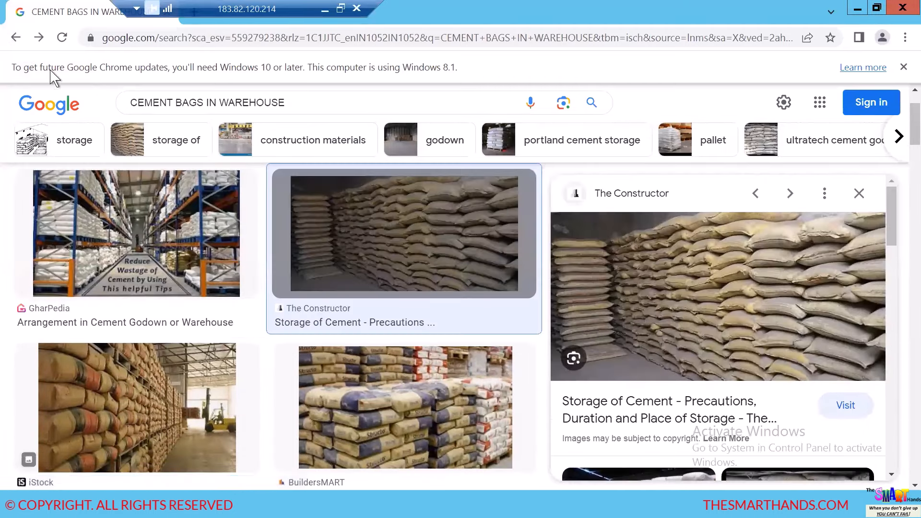
pyautogui.click(199, 209)
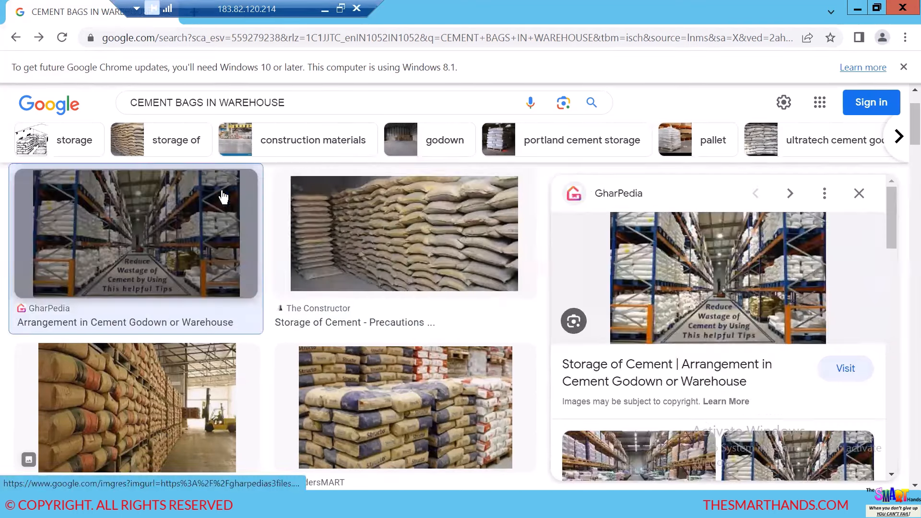
# Step: Replace the image search query and search Google Images for PALLET STORAGE IN EWM
pyautogui.moveTo(301, 102); pyautogui.dragTo(134, 119)
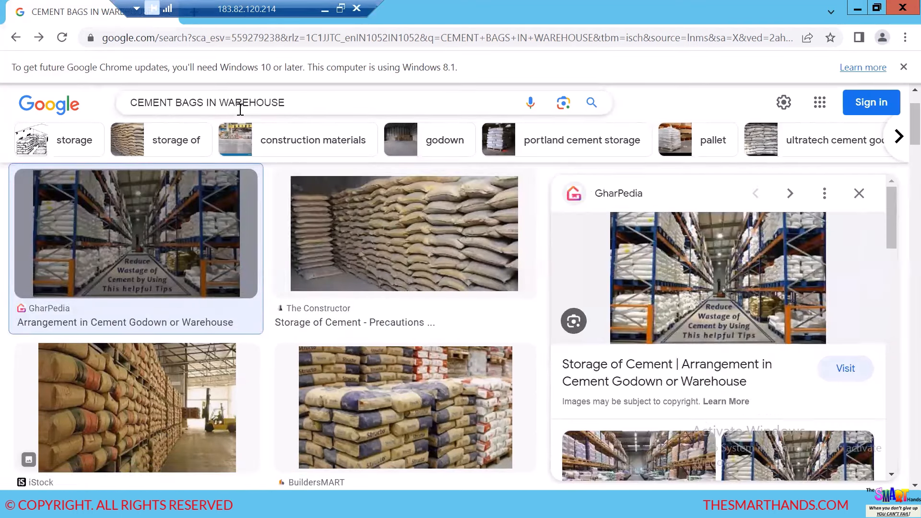
pyautogui.moveTo(284, 101); pyautogui.dragTo(115, 123)
pyautogui.press('BackSpace')
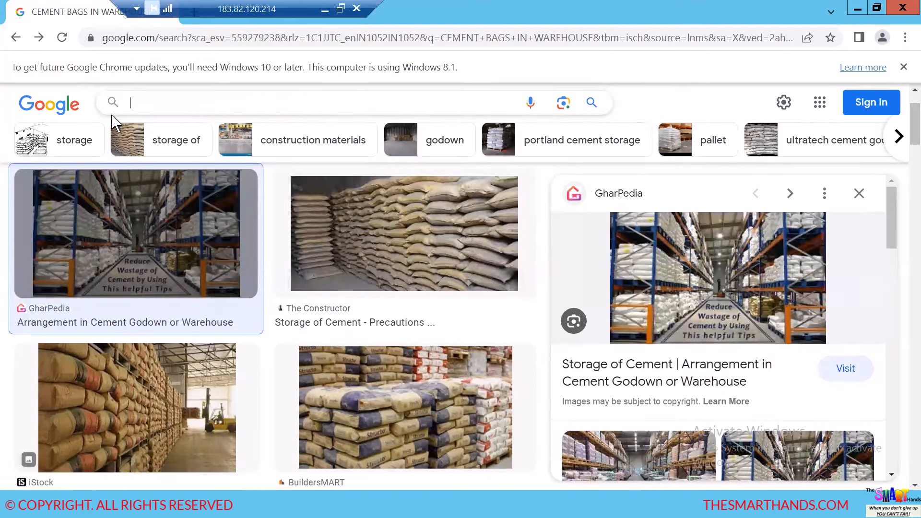
pyautogui.write('PALLET')
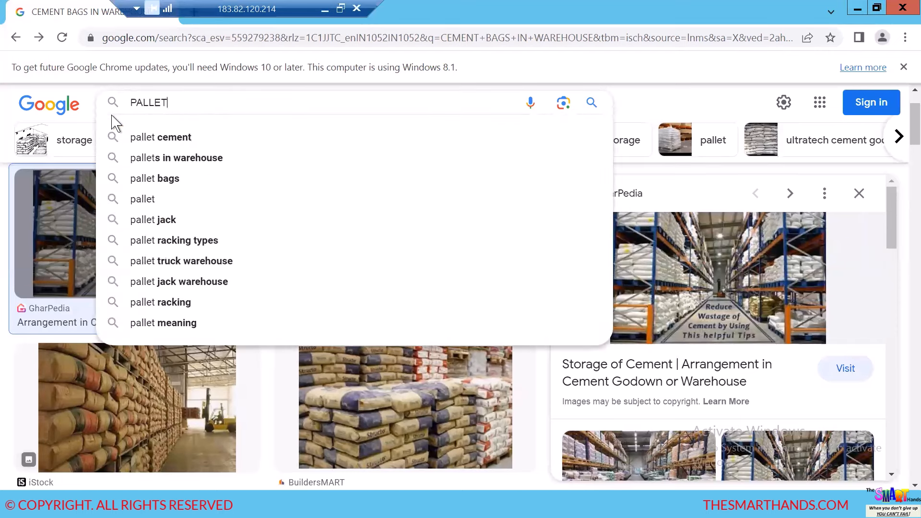
pyautogui.write(' STO')
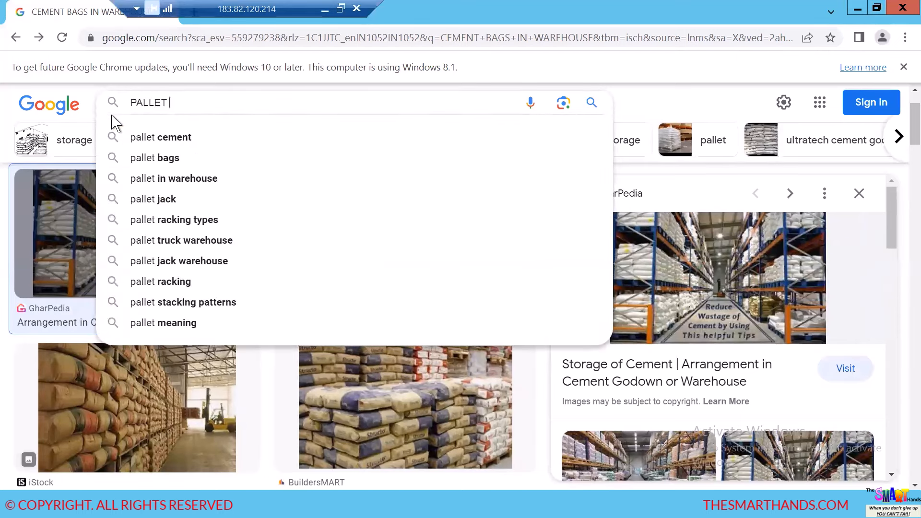
pyautogui.write('T')
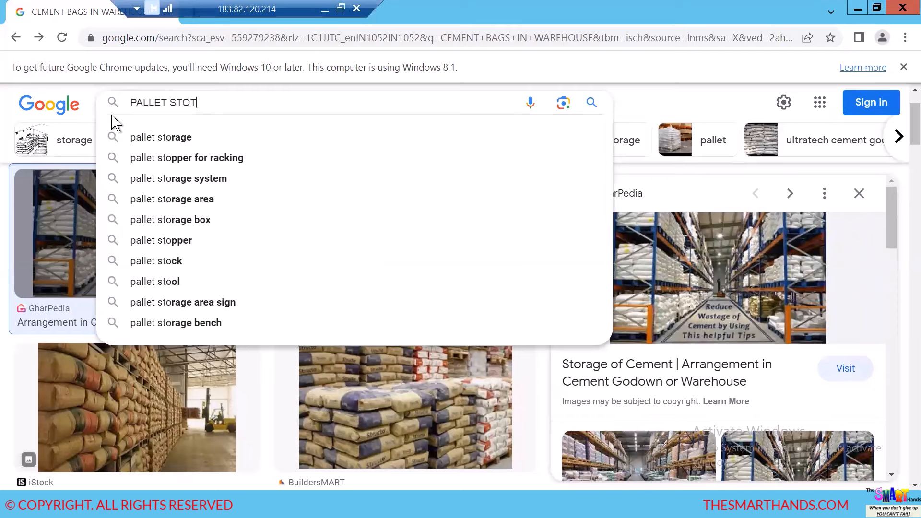
pyautogui.write('A')
pyautogui.press('BackSpace')
pyautogui.write('RAGE')
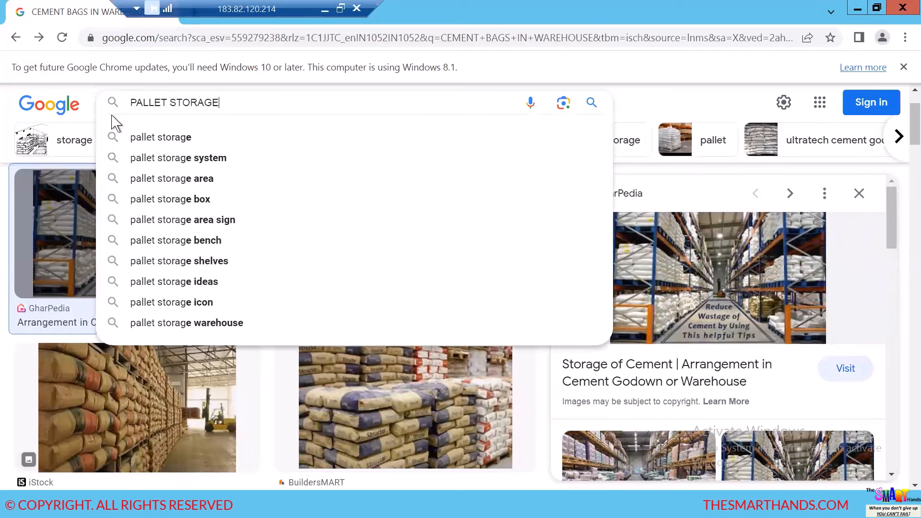
pyautogui.write(' IN EWM')
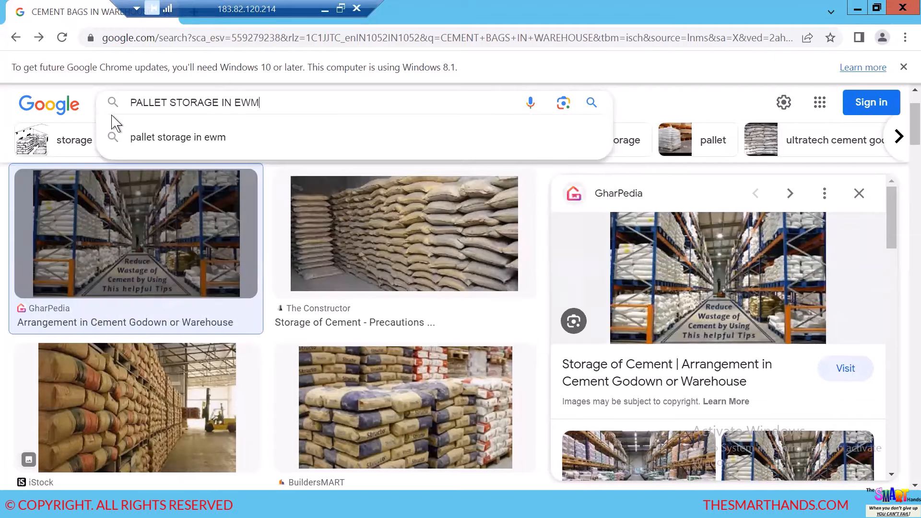
pyautogui.press('Return')
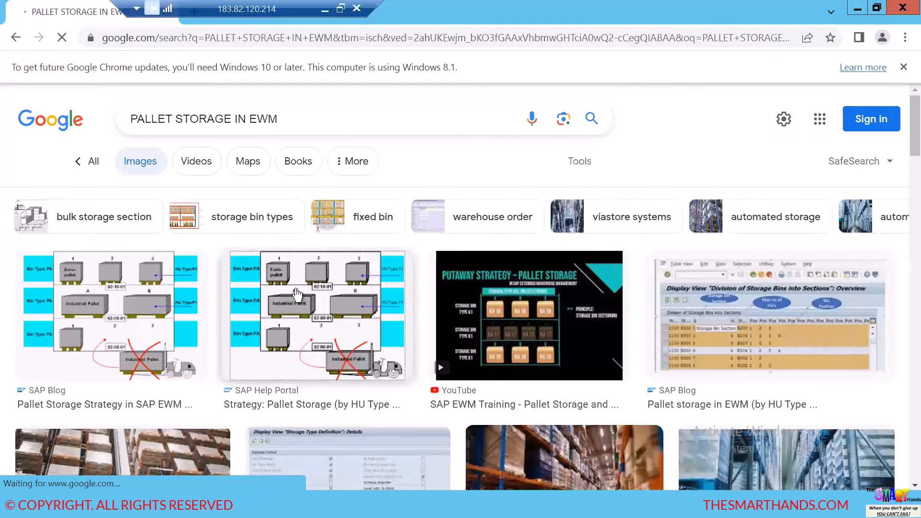
# Step: Open the SAP Blog pallet storage strategy image and view the bin section diagram in its source article
pyautogui.click(157, 327)
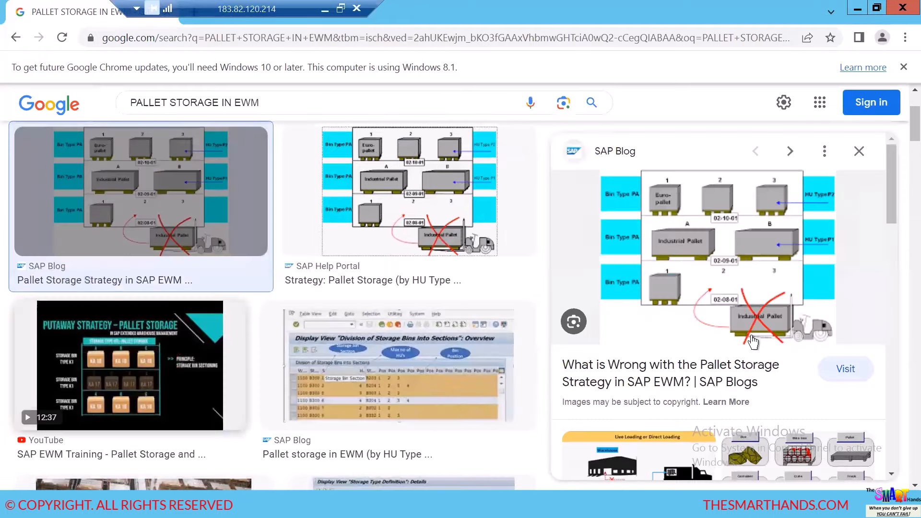
pyautogui.click(724, 285)
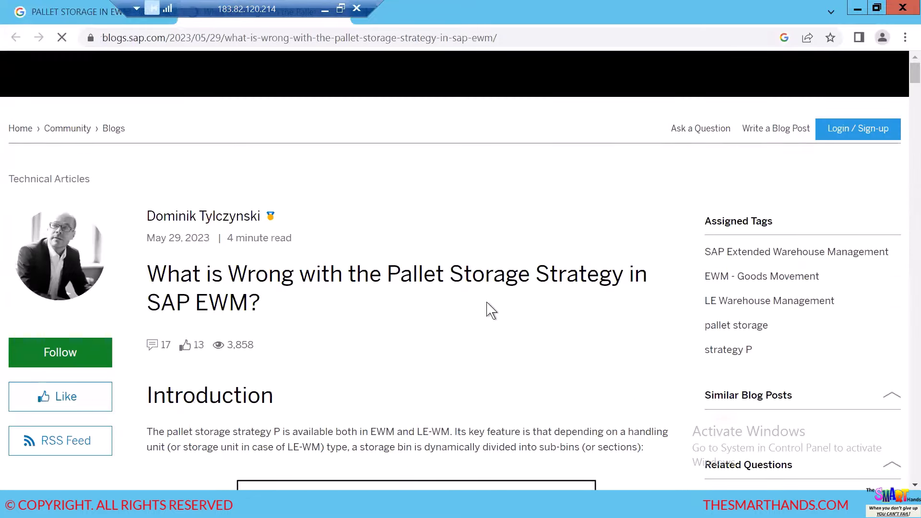
pyautogui.scroll(-6, 489, 311)
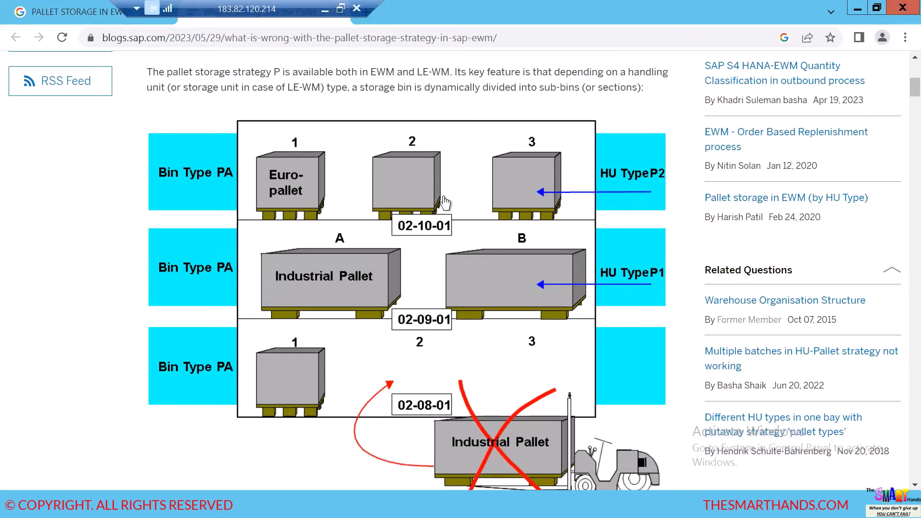
# Step: Switch to the SAP storage type details and point out Bulk Storage, Pallet Storage and Standard Warehouse among the Storage Behavior options
pyautogui.hotkey('alt', 'Tab')
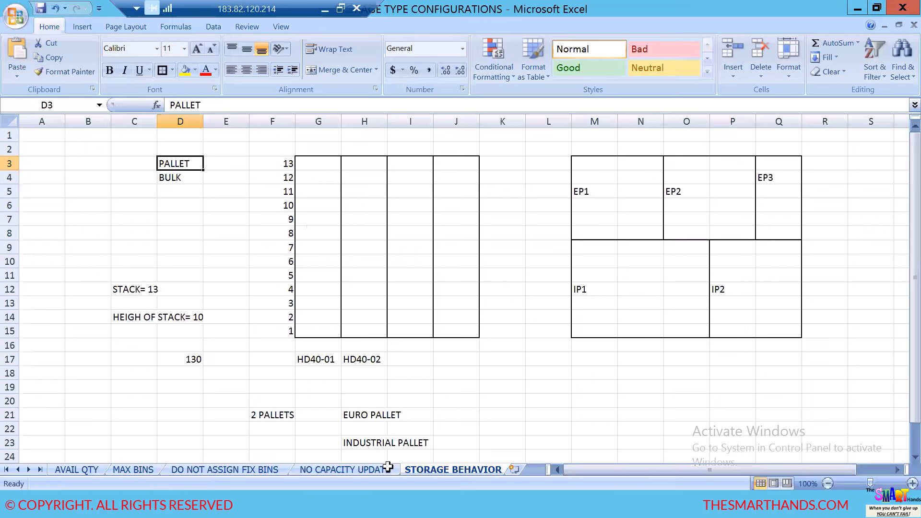
pyautogui.moveTo(403, 475)
pyautogui.click(461, 456)
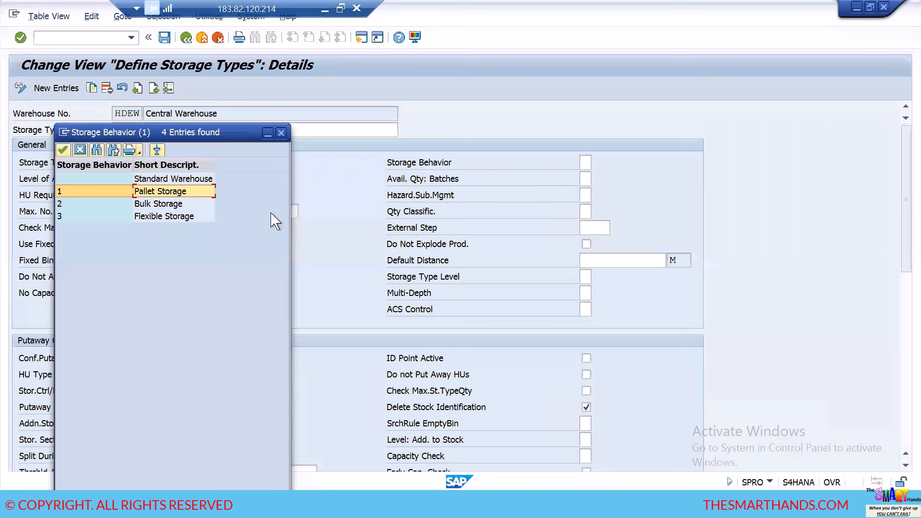
pyautogui.click(178, 206)
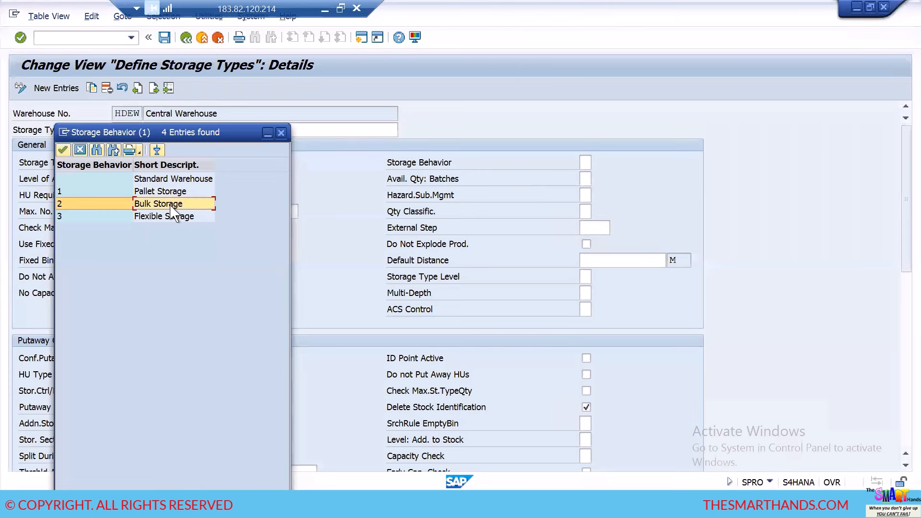
pyautogui.click(178, 192)
pyautogui.click(176, 181)
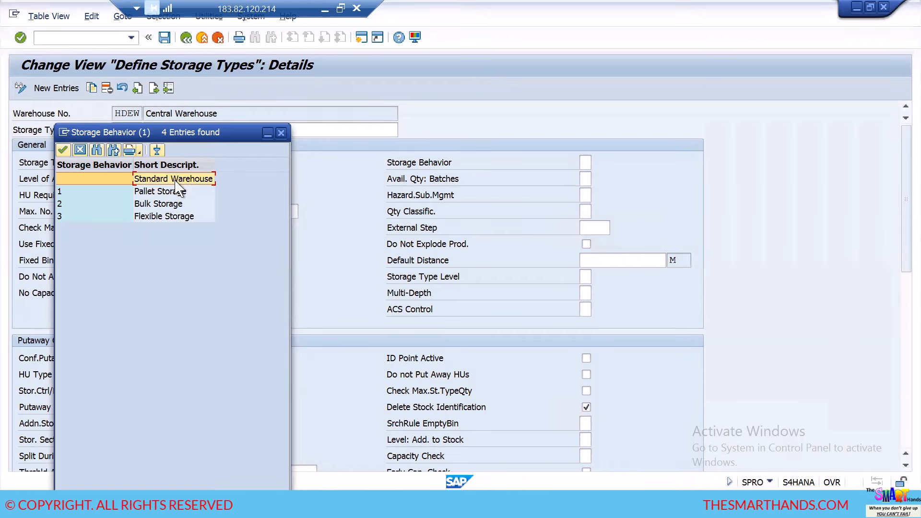
# Step: Review the Excel bin layouts and the pallet storage diagram in Chrome, and return to the Storage Behavior options in SAP
pyautogui.hotkey('alt', 'Tab')
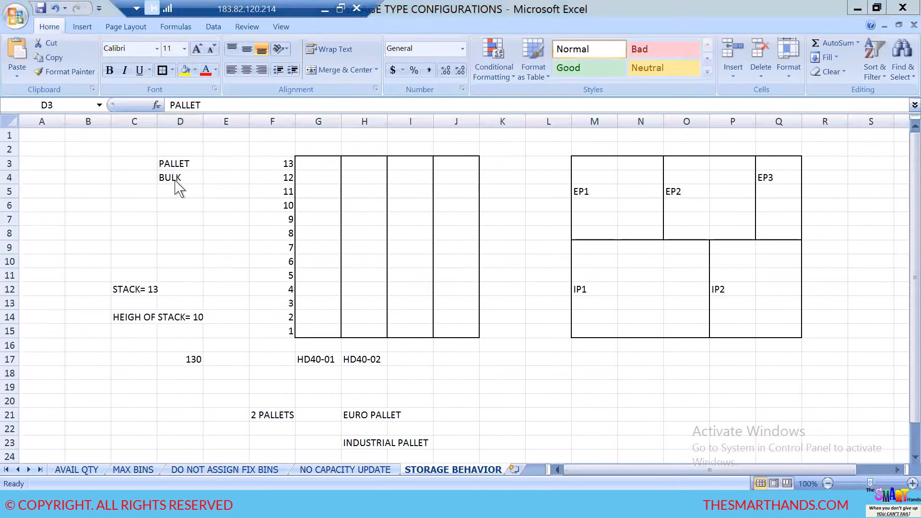
pyautogui.hotkey('alt', 'Tab')
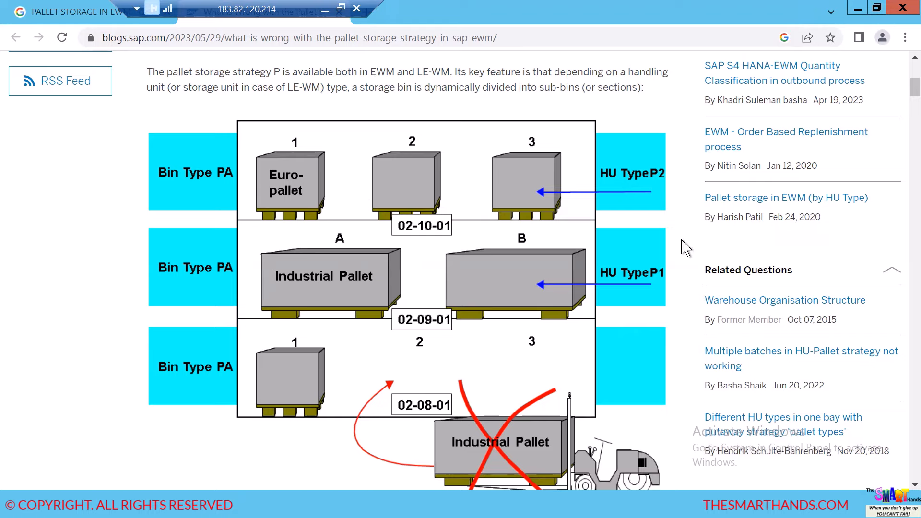
pyautogui.hotkey('alt', 'Tab')
pyautogui.hotkey('alt', 'Tab')
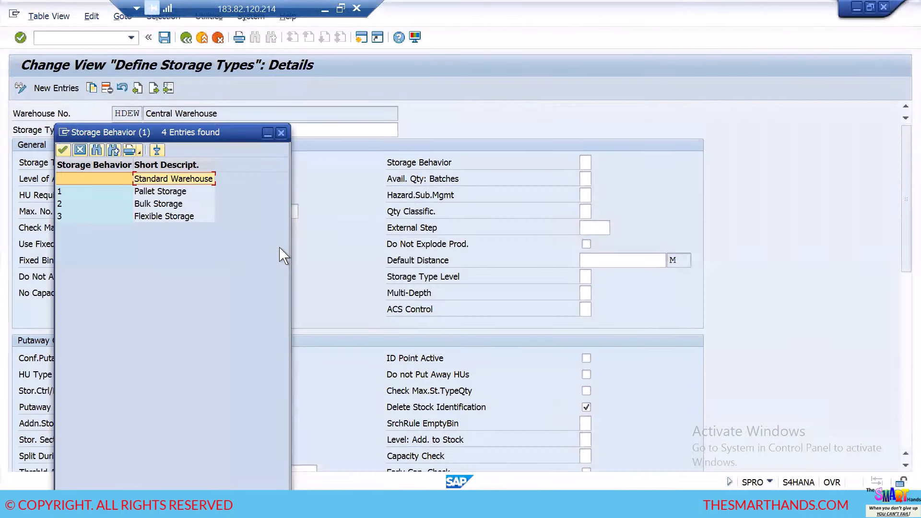
# Step: Point out Pallet Storage and Flexible Storage in the Storage Behavior options and close the list without choosing a value
pyautogui.click(170, 195)
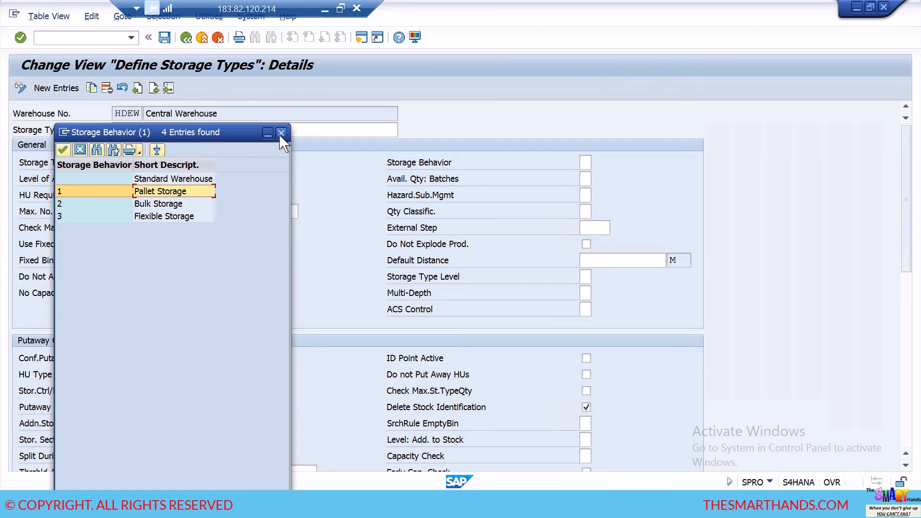
pyautogui.click(172, 218)
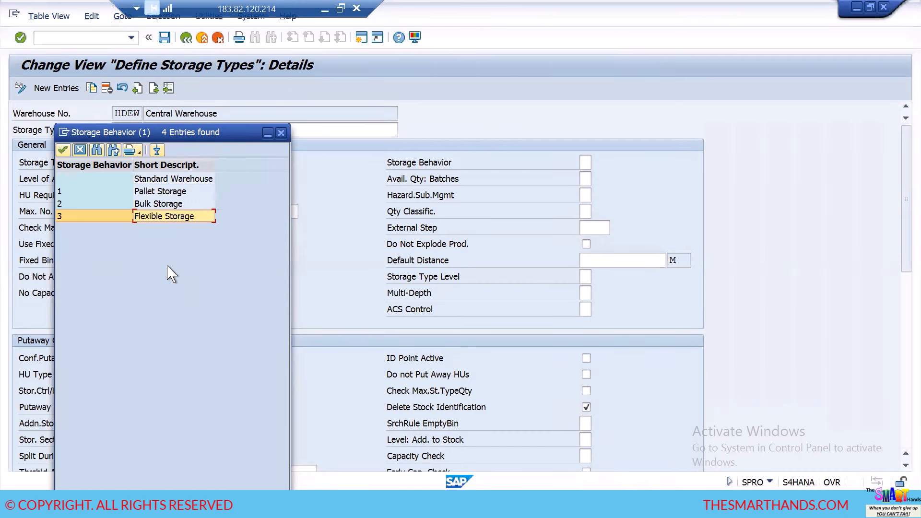
pyautogui.click(281, 133)
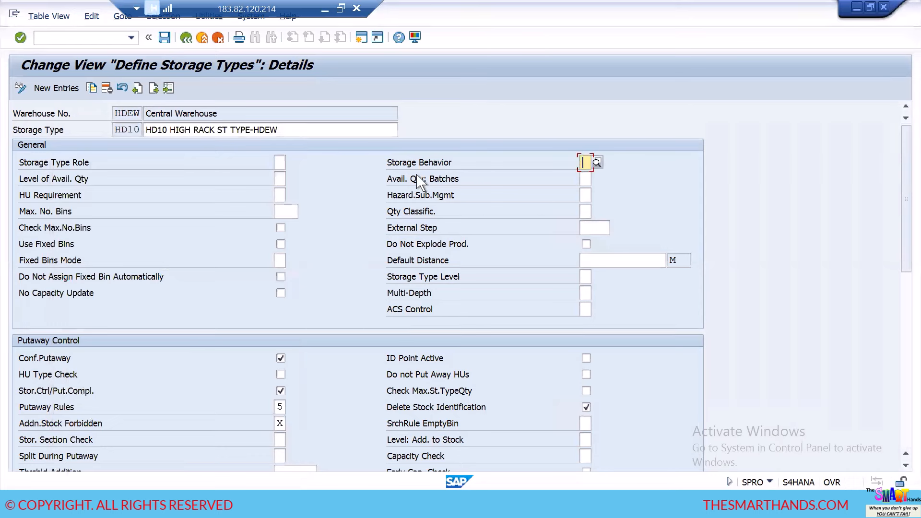
# Step: Display the Avail. Qty: Batches options for storage type HD10, widen the list to show full descriptions and point out Batch-Neutral
pyautogui.click(583, 178)
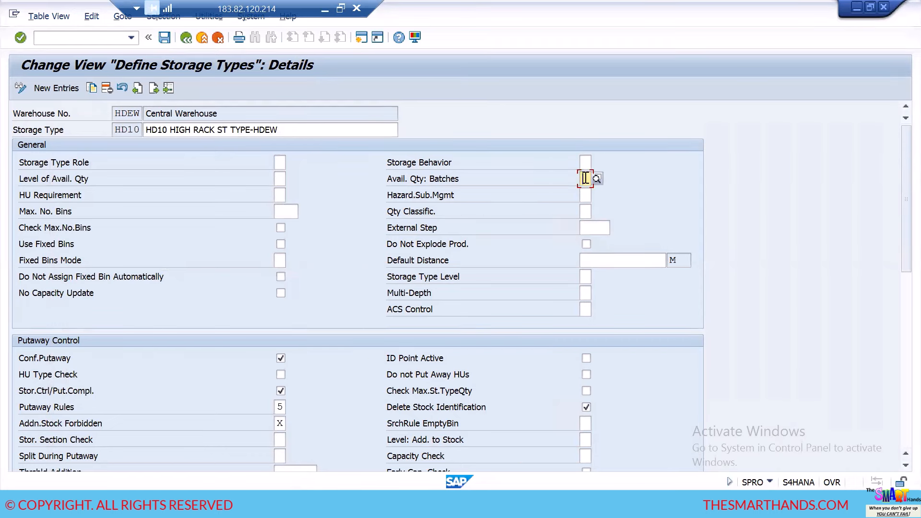
pyautogui.click(596, 179)
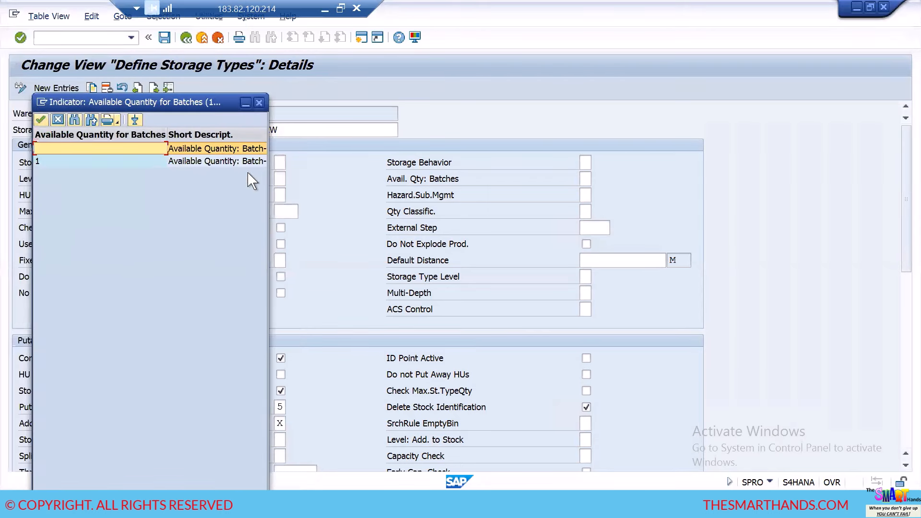
pyautogui.moveTo(268, 268); pyautogui.dragTo(439, 246)
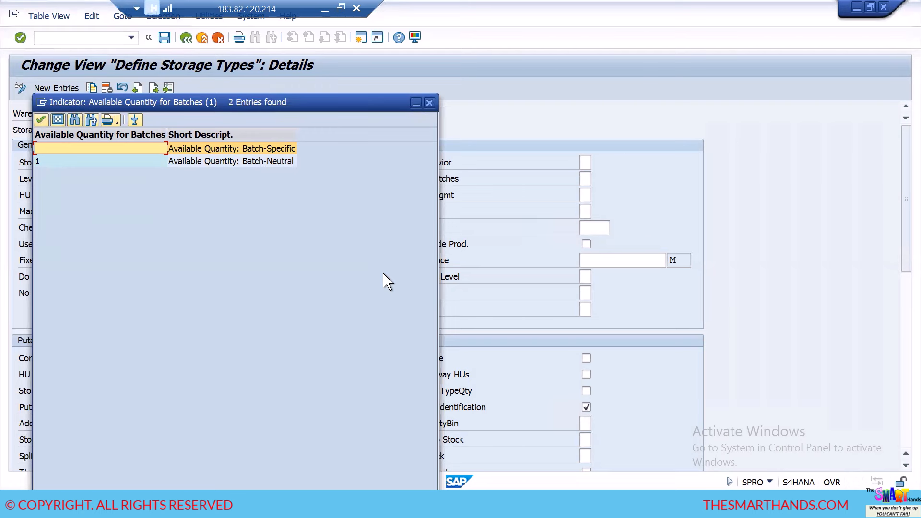
pyautogui.click(263, 163)
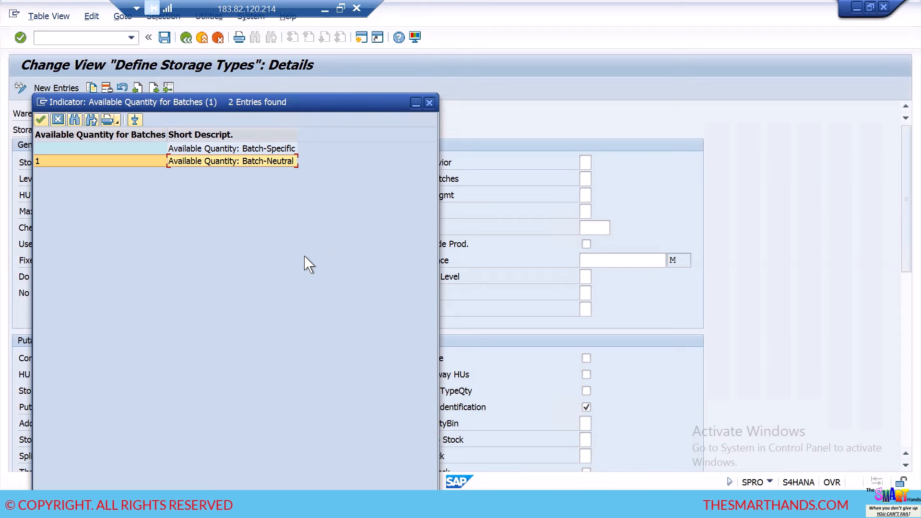
# Step: Switch to the Excel workbook, add a new worksheet and enter 3 DAYS in H5
pyautogui.hotkey('alt', 'Tab')
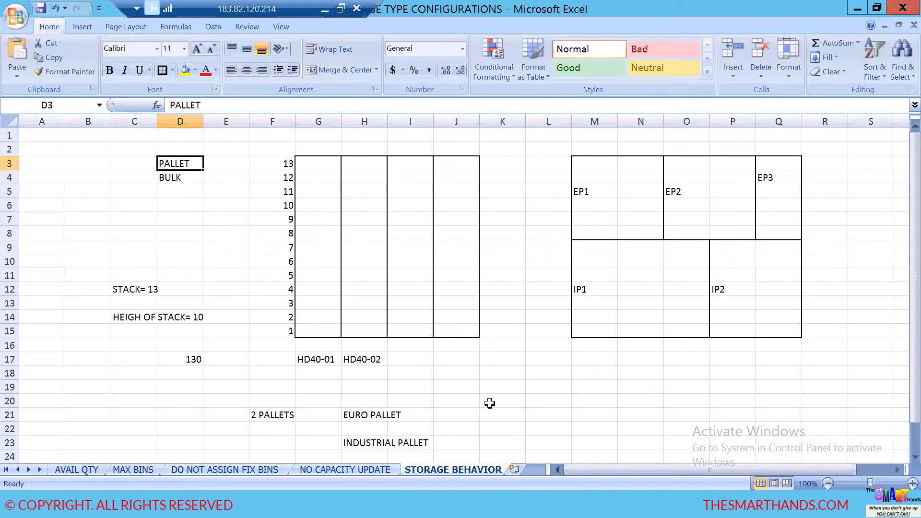
pyautogui.click(515, 469)
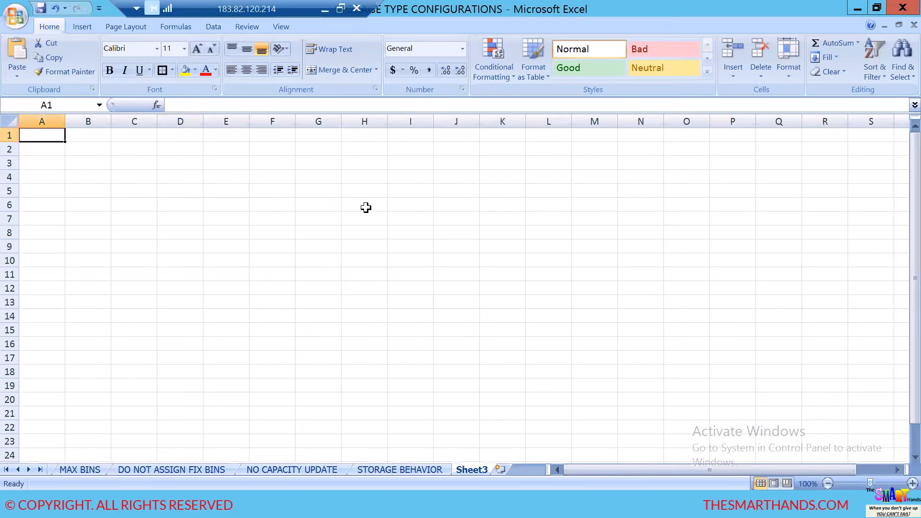
pyautogui.click(363, 190)
pyautogui.write('3 DAYS')
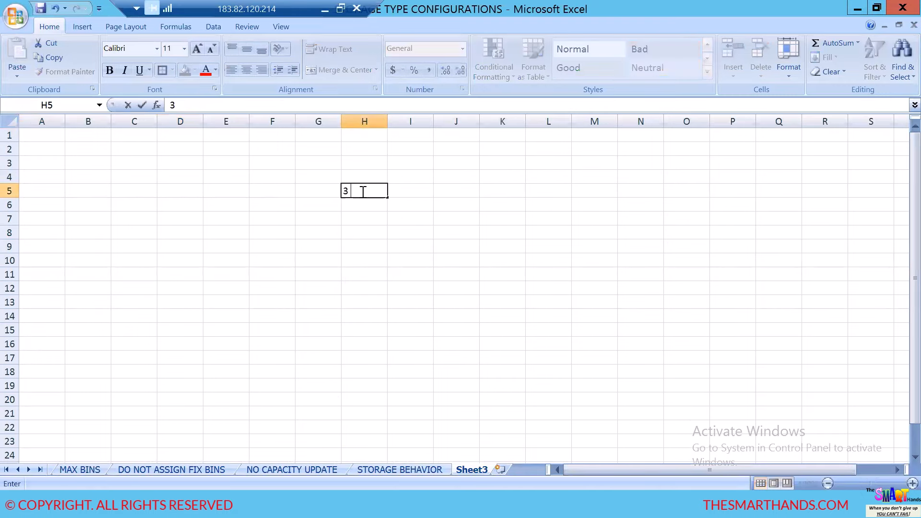
pyautogui.click(472, 193)
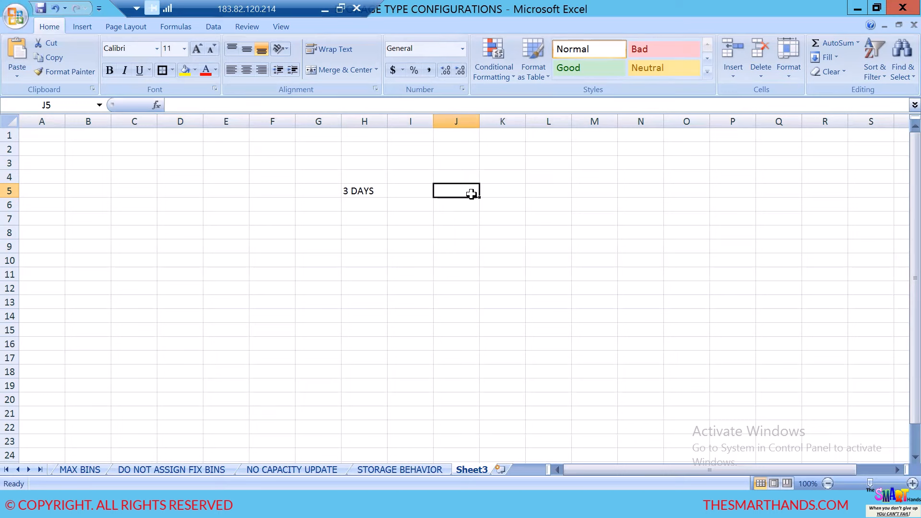
# Step: Enter the dates 20/08, 21/08 and 22/08 in cells E4 to E6
pyautogui.click(219, 174)
pyautogui.write('20')
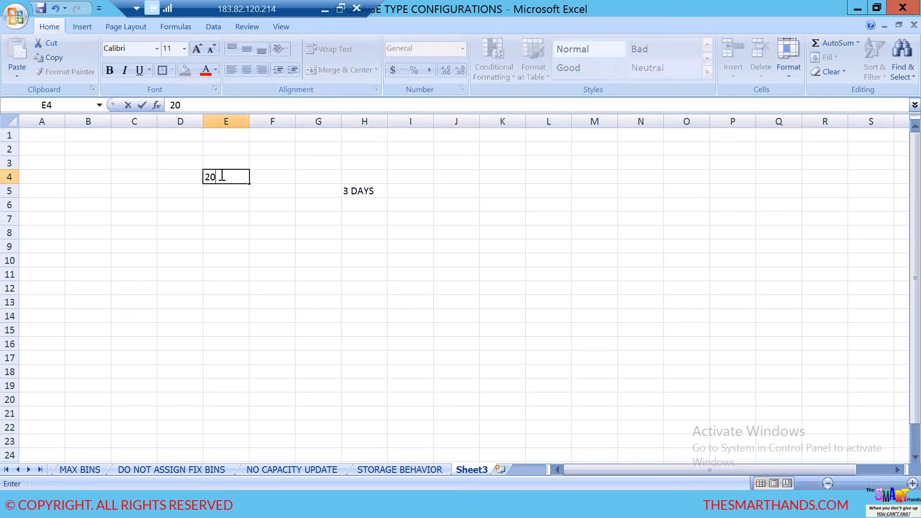
pyautogui.write('/08')
pyautogui.click(216, 193)
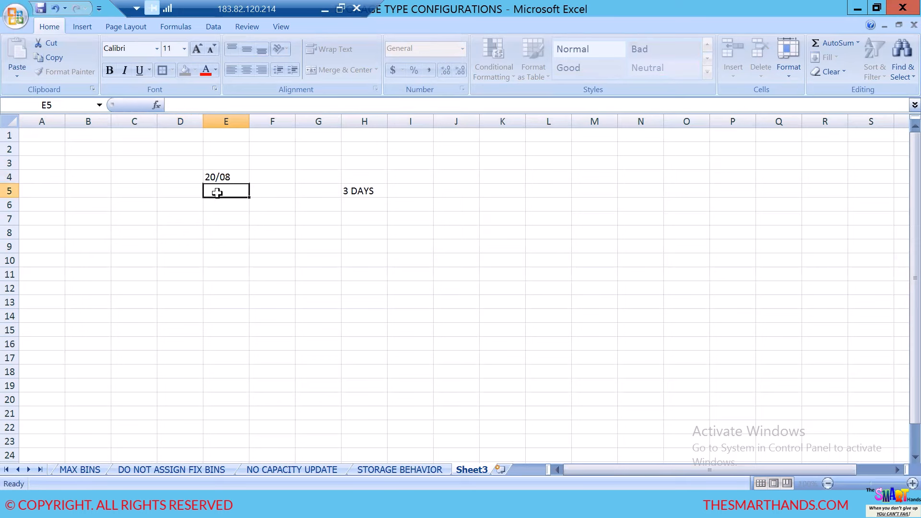
pyautogui.write('21/0')
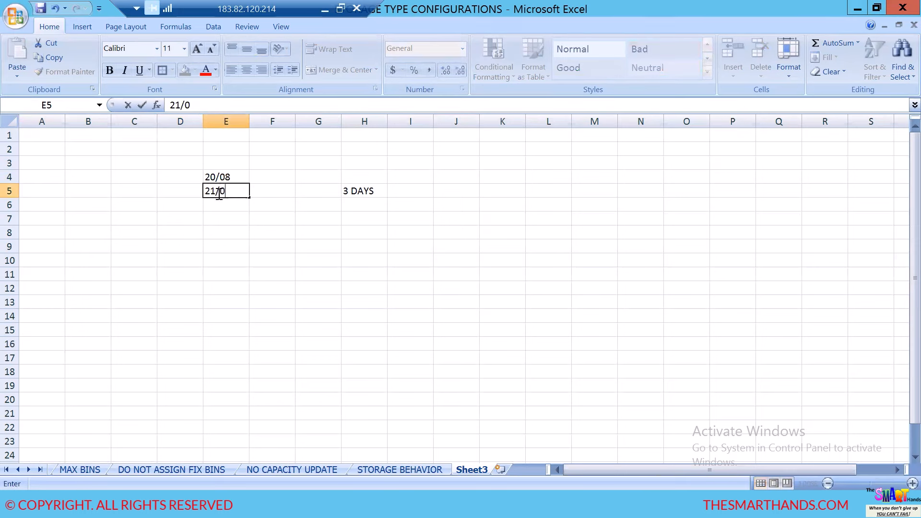
pyautogui.write('8')
pyautogui.click(221, 204)
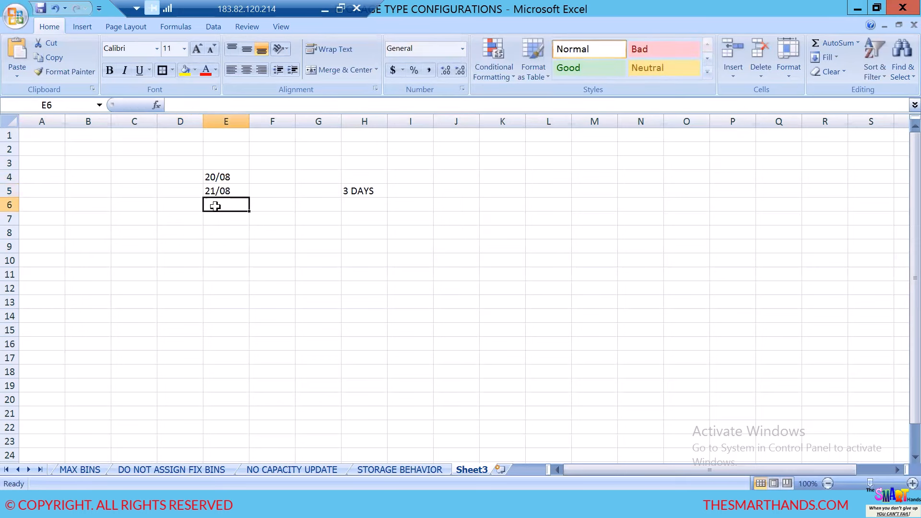
pyautogui.write('22/0')
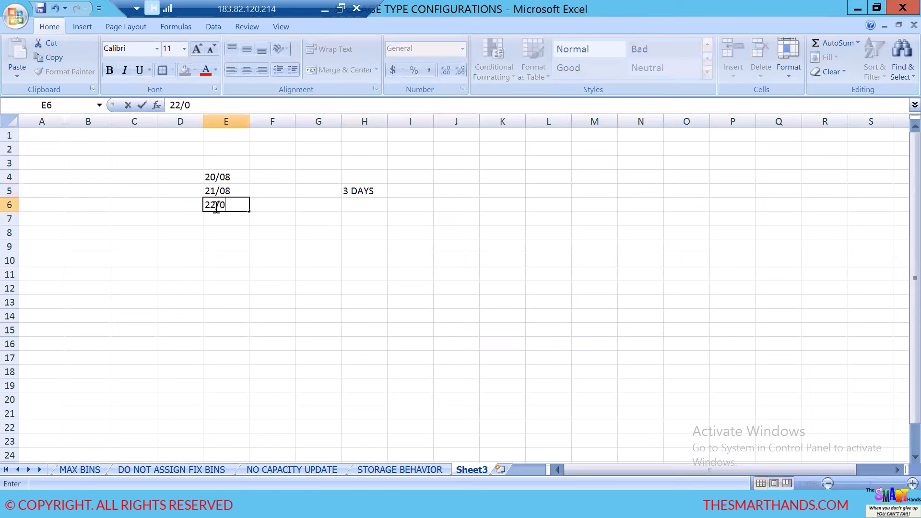
pyautogui.write('8')
pyautogui.click(271, 233)
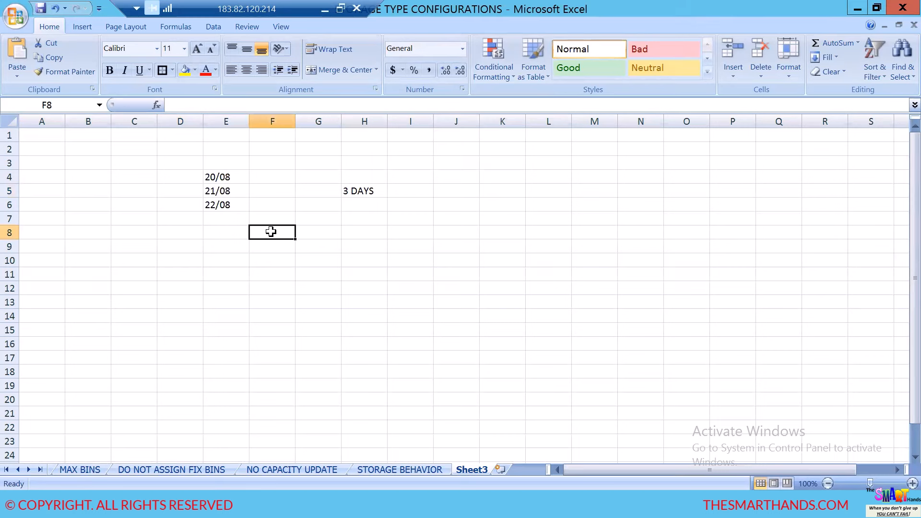
# Step: Enter the quantity 1000 KG in F4 and the batch number B101 in G4 for the 20/08 row
pyautogui.click(270, 179)
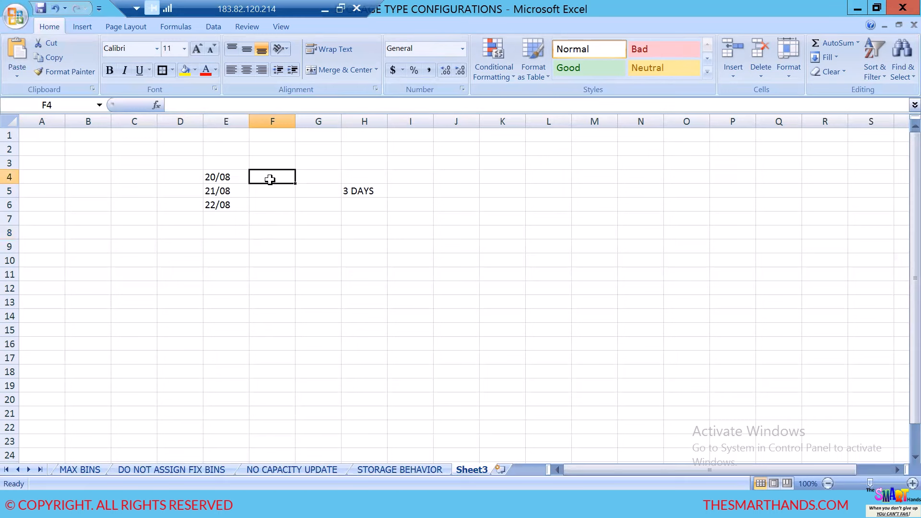
pyautogui.write('1000')
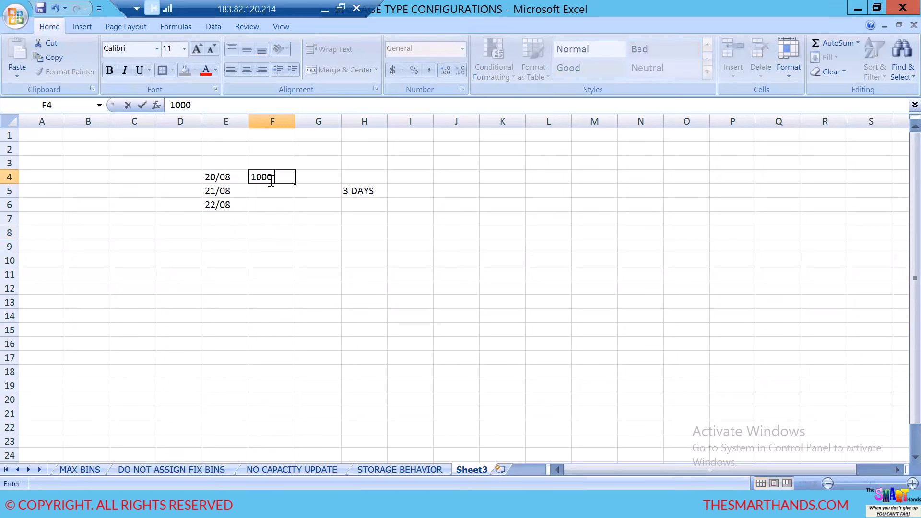
pyautogui.write(' KG')
pyautogui.press('Tab')
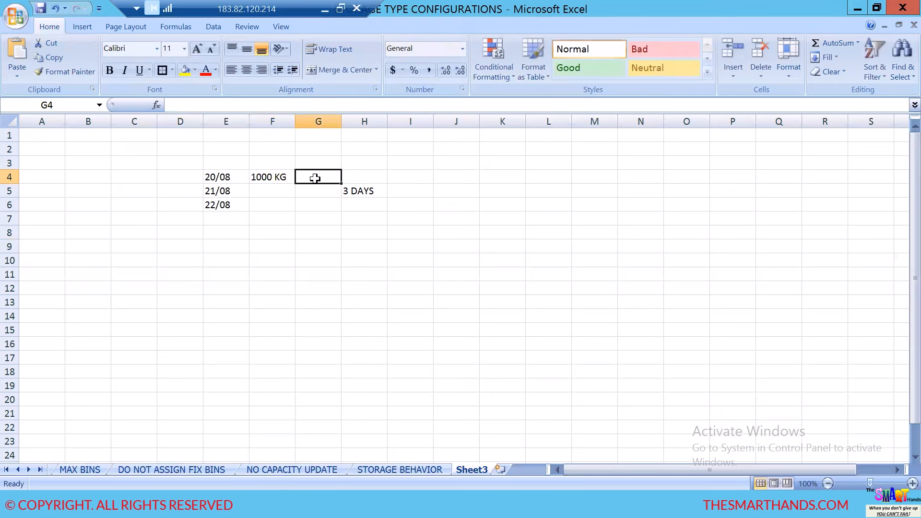
pyautogui.write('B101')
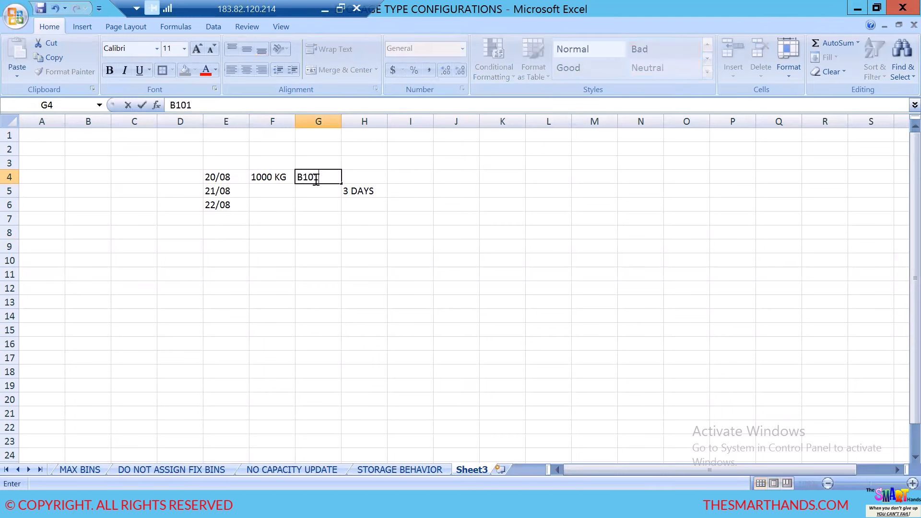
# Step: Enter the quantity 600 KG in F5 and the batch number B102 in G5 for the 21/08 row
pyautogui.click(288, 191)
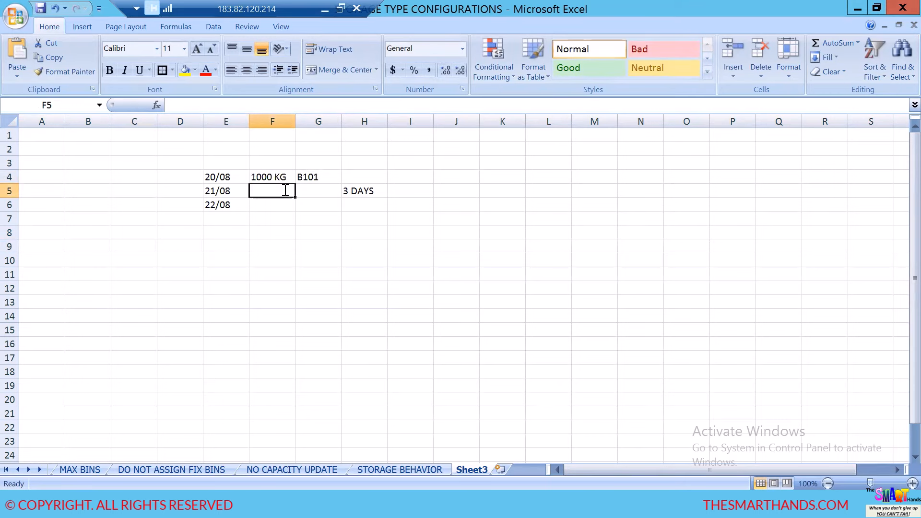
pyautogui.write('600 K')
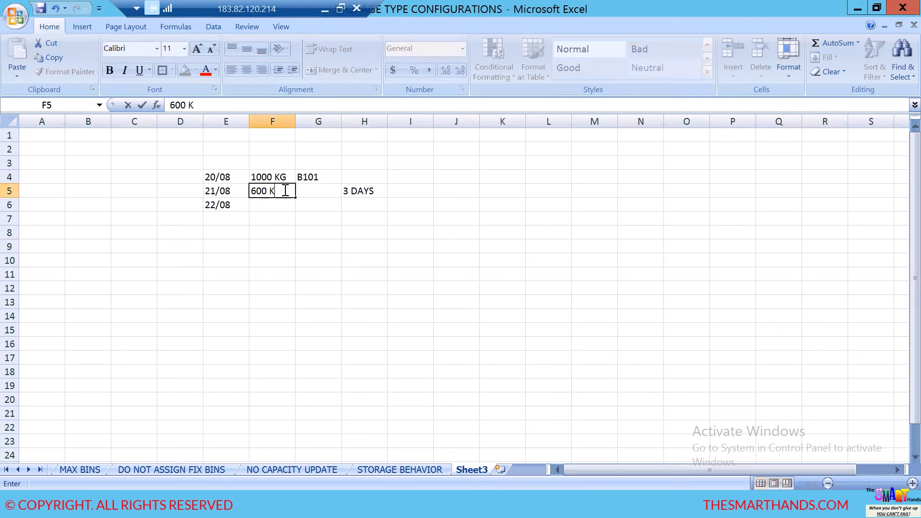
pyautogui.write('G')
pyautogui.press('Tab')
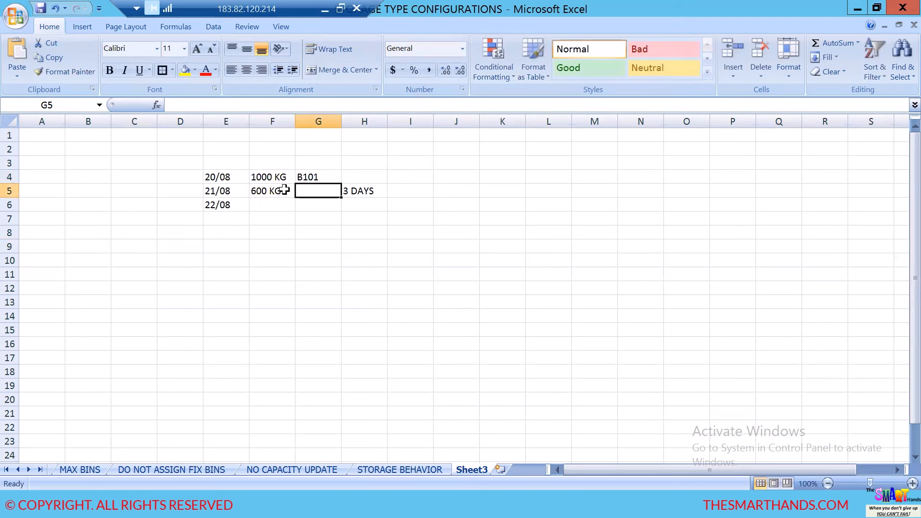
pyautogui.write('B102')
# Step: Enter the quantity 1000 KKG in F6 and the batch number B103 in G6 for the 22/08 row
pyautogui.click(281, 205)
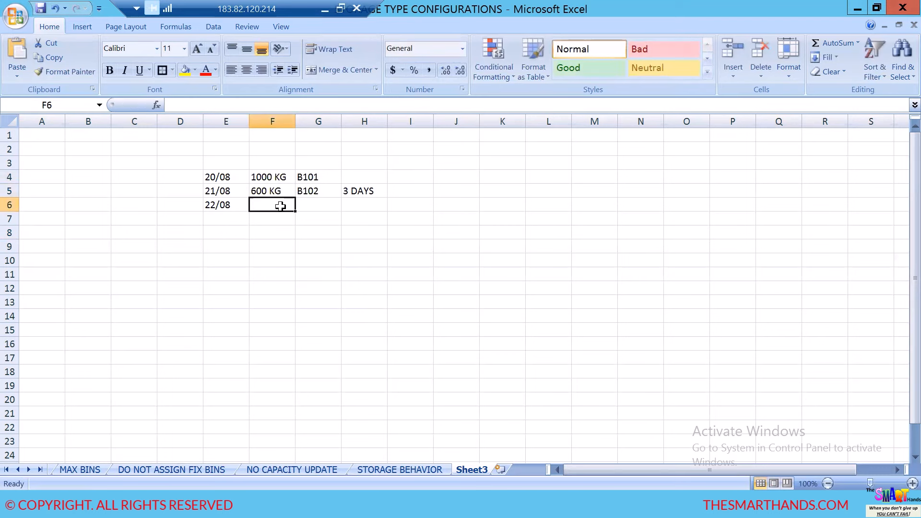
pyautogui.write('1')
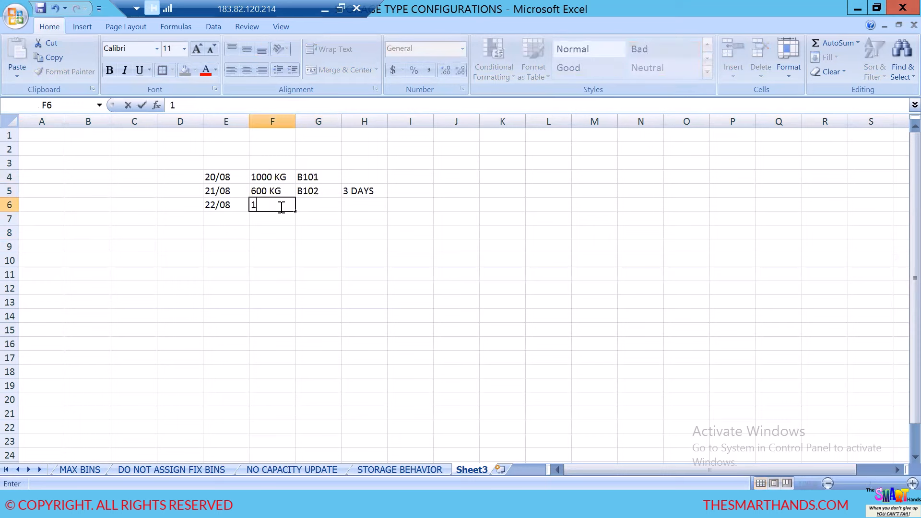
pyautogui.write('000 KG')
pyautogui.press('BackSpace')
pyautogui.write('KG')
pyautogui.press('Tab')
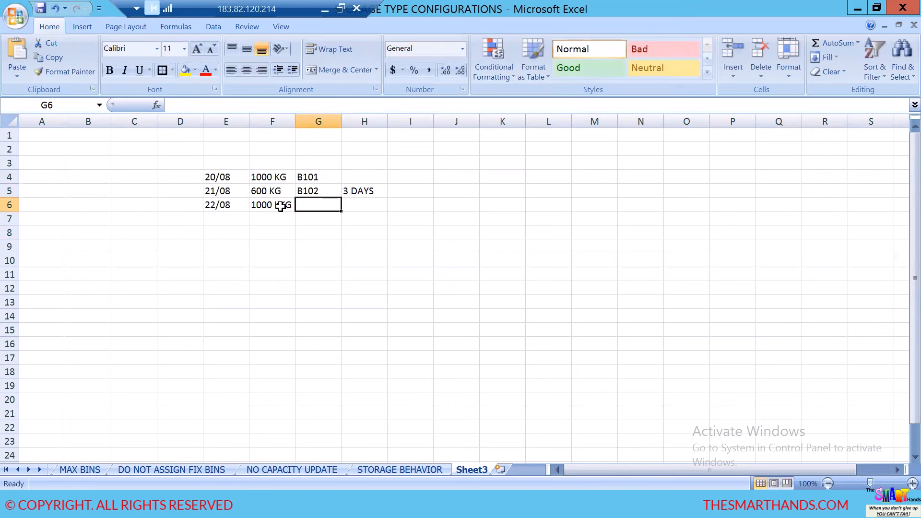
pyautogui.write('B103')
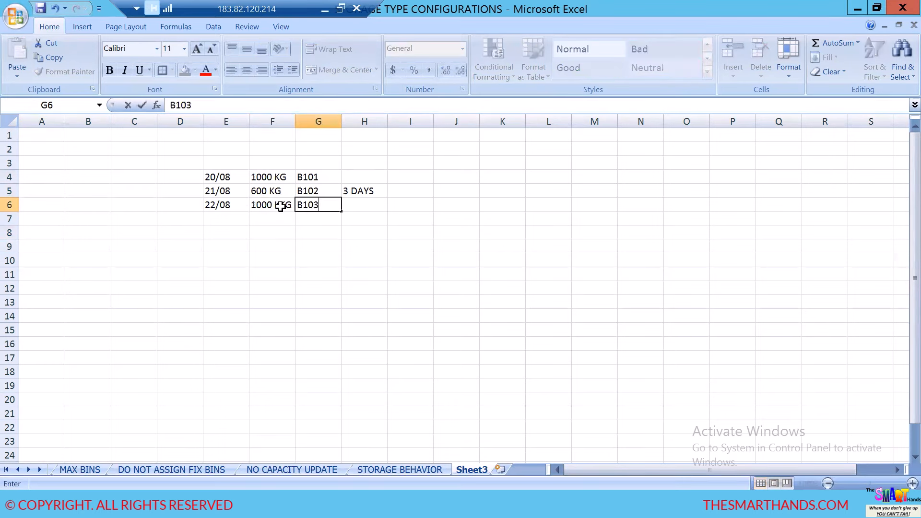
pyautogui.click(303, 305)
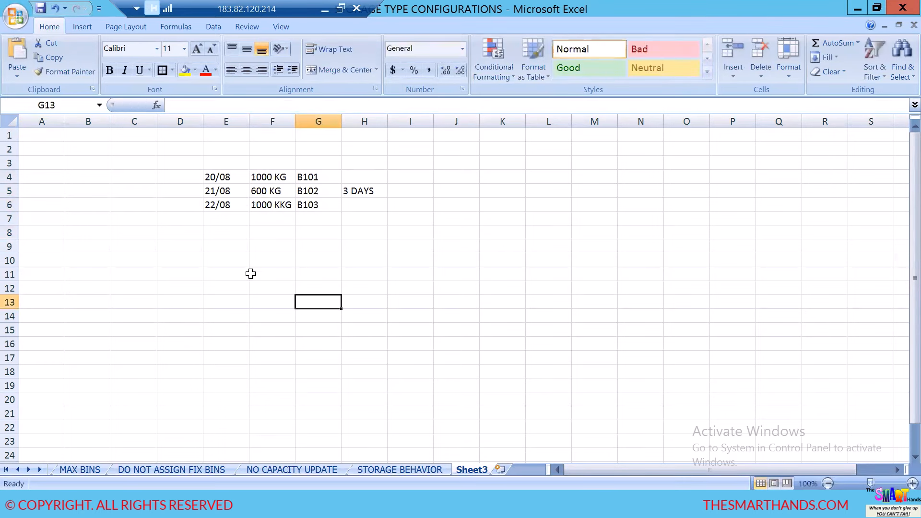
# Step: Enter the date 23/08 in cell E11, below the batch rows
pyautogui.click(235, 275)
pyautogui.write('23')
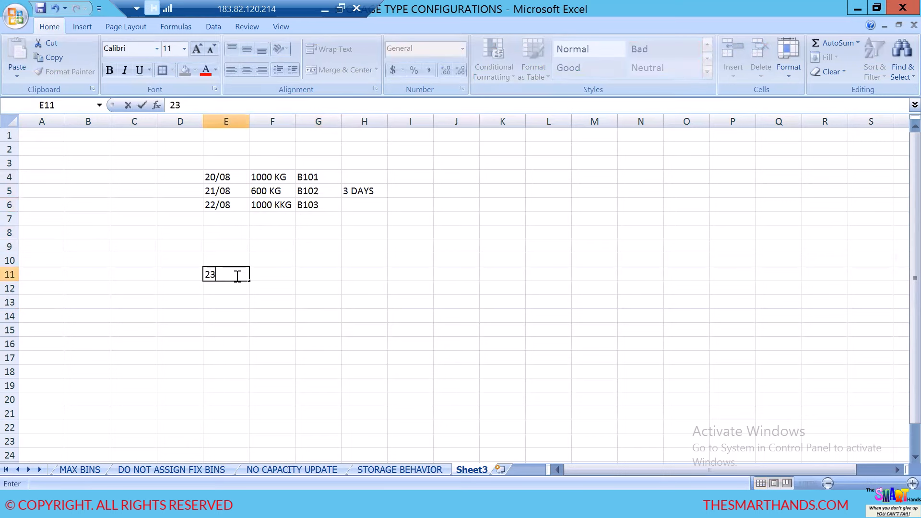
pyautogui.write('/08')
pyautogui.click(458, 267)
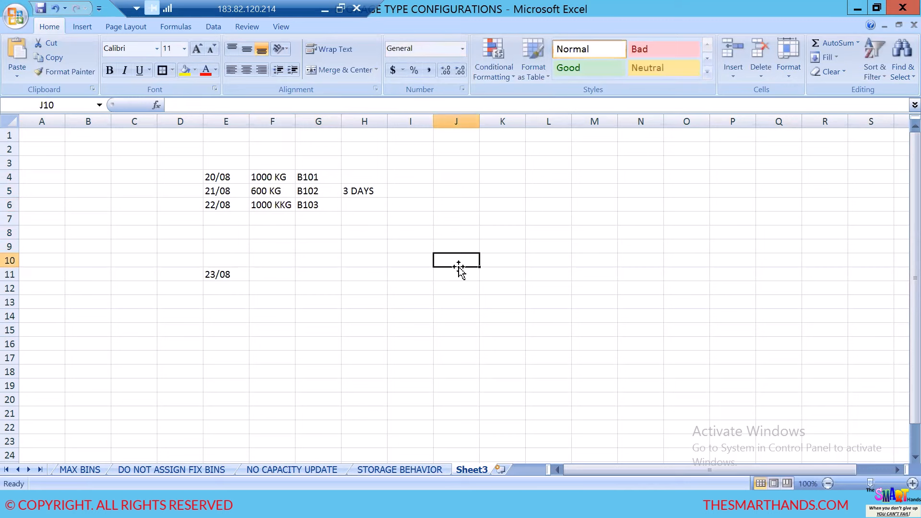
pyautogui.write('6')
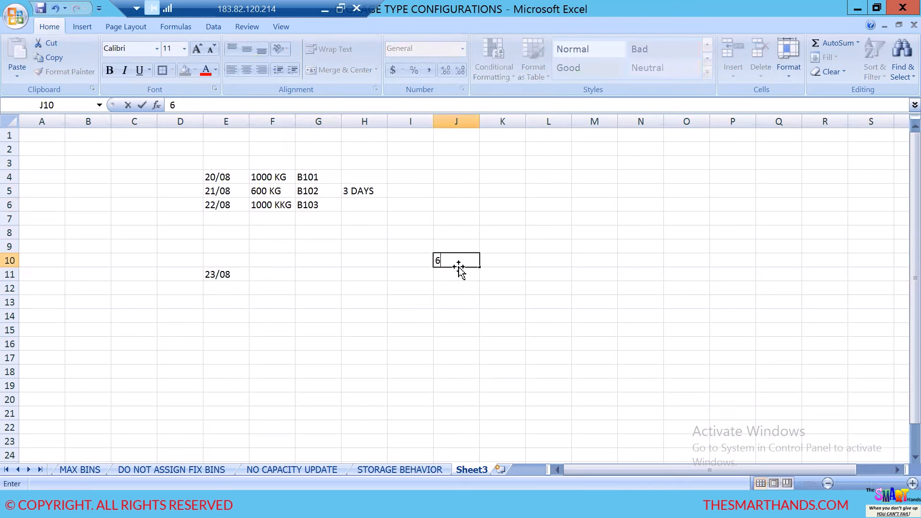
pyautogui.write('00 KGS')
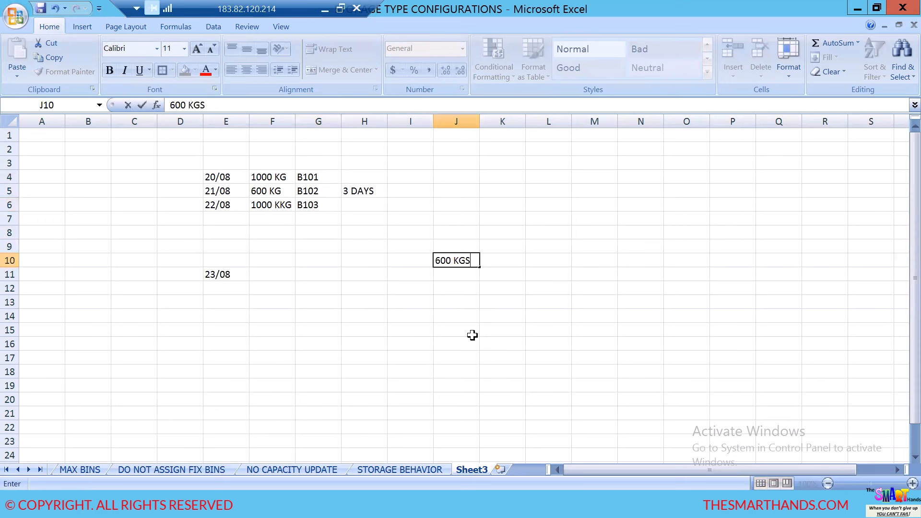
pyautogui.press('BackSpace')
pyautogui.press('BackSpace')
pyautogui.press('BackSpace')
pyautogui.press('BackSpace')
pyautogui.press('BackSpace')
pyautogui.press('BackSpace')
pyautogui.press('BackSpace')
# Step: Enter the required quantity 1200 KGS in cell J10
pyautogui.write('12')
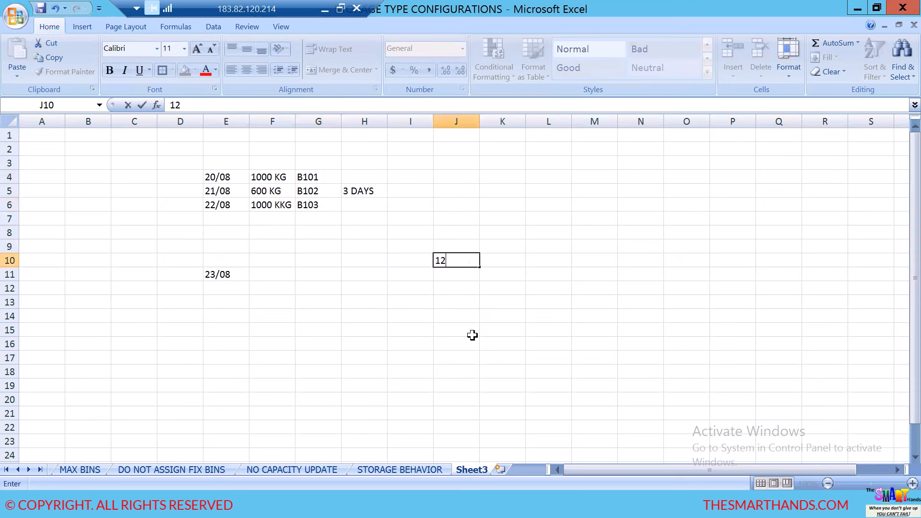
pyautogui.write('00 KGS')
pyautogui.click(472, 336)
pyautogui.click(461, 259)
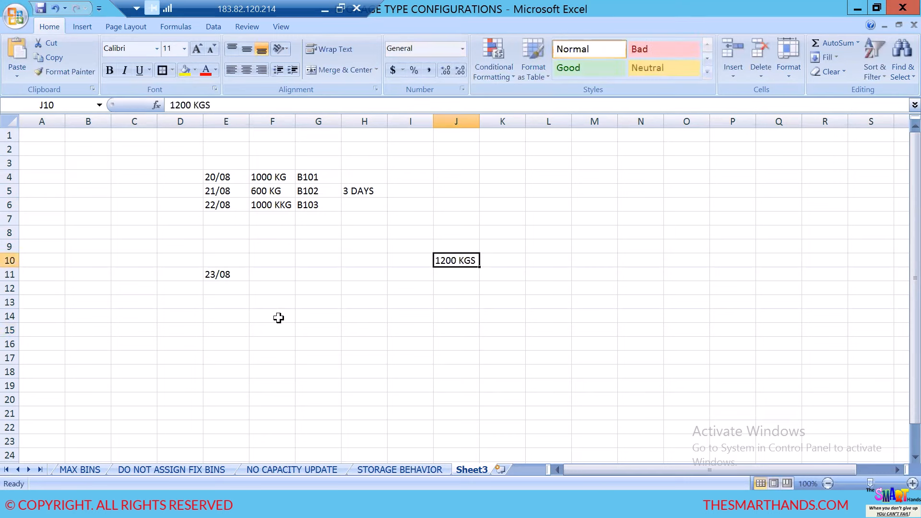
# Step: Point out the 23/08 date and the quantities and batch numbers in the B101 and B102 rows
pyautogui.click(218, 275)
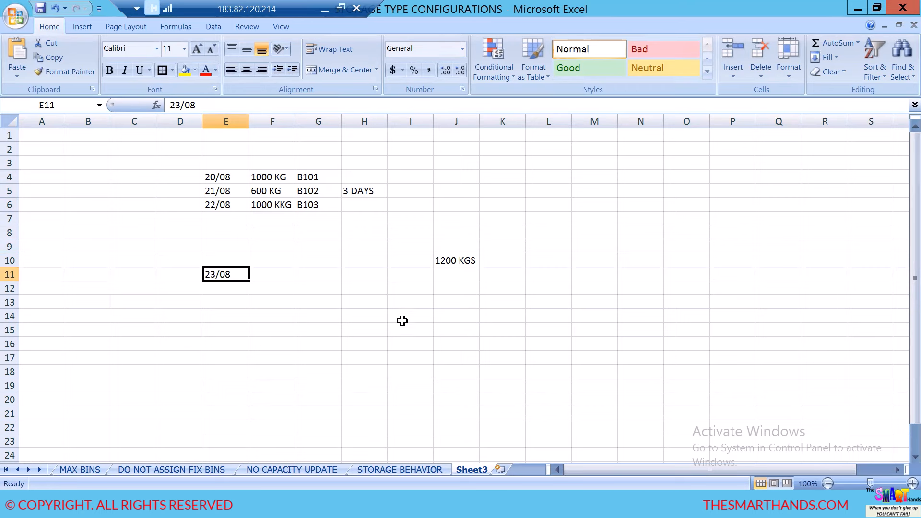
pyautogui.click(271, 179)
pyautogui.moveTo(292, 179)
pyautogui.mouseDown()
pyautogui.moveTo(304, 177)
pyautogui.moveTo(294, 189)
pyautogui.moveTo(301, 193)
pyautogui.mouseUp()
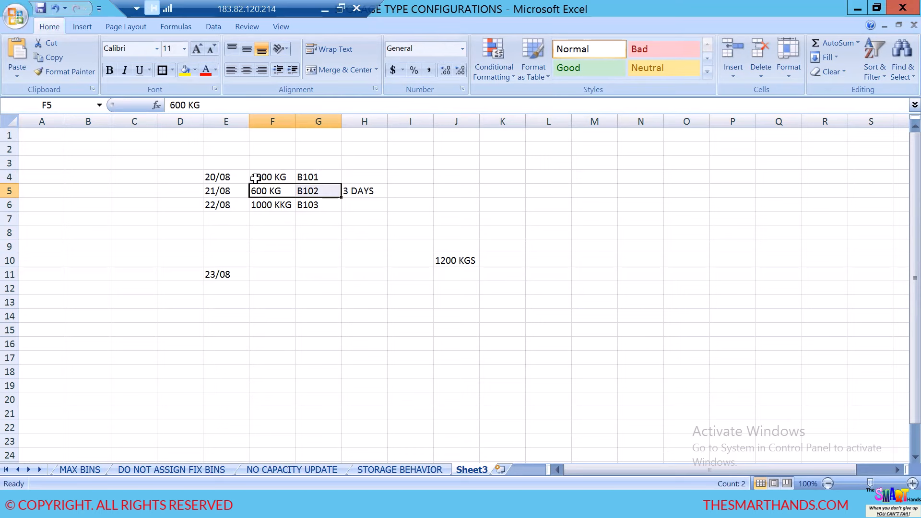
pyautogui.moveTo(260, 176); pyautogui.dragTo(307, 178)
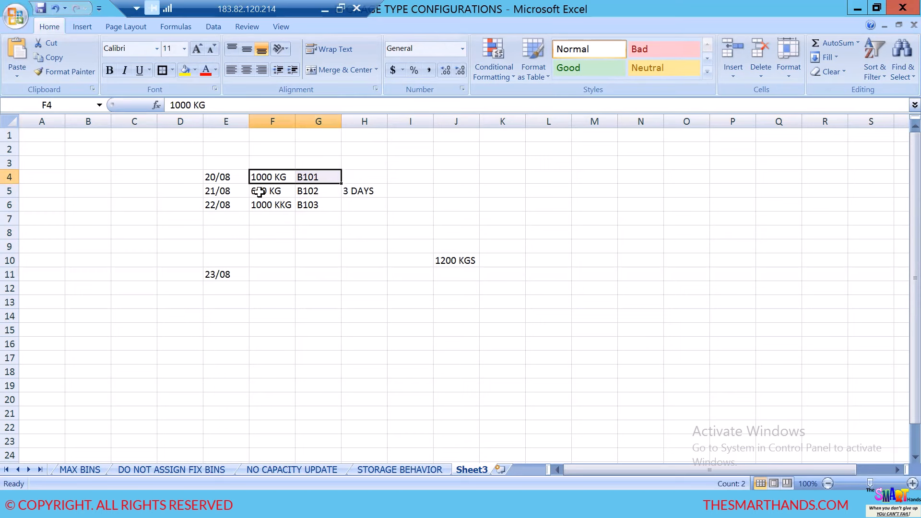
pyautogui.moveTo(253, 191); pyautogui.dragTo(312, 191)
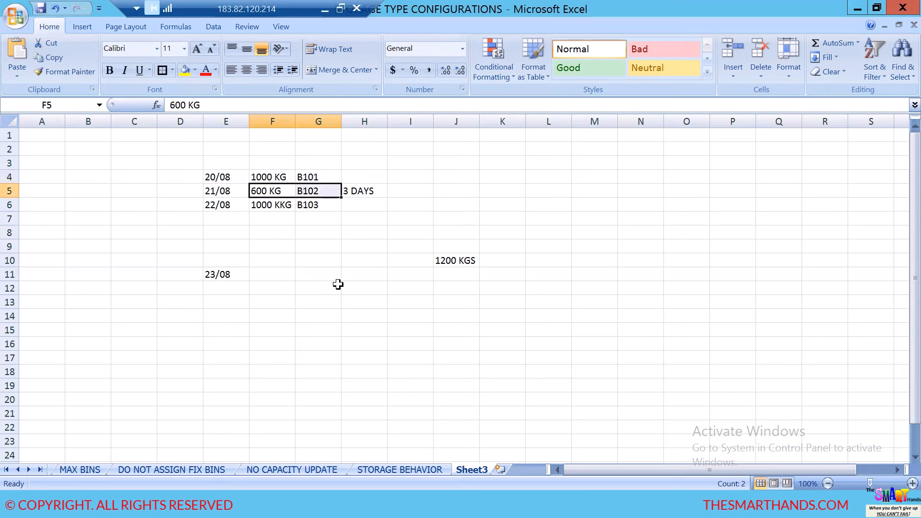
pyautogui.click(311, 177)
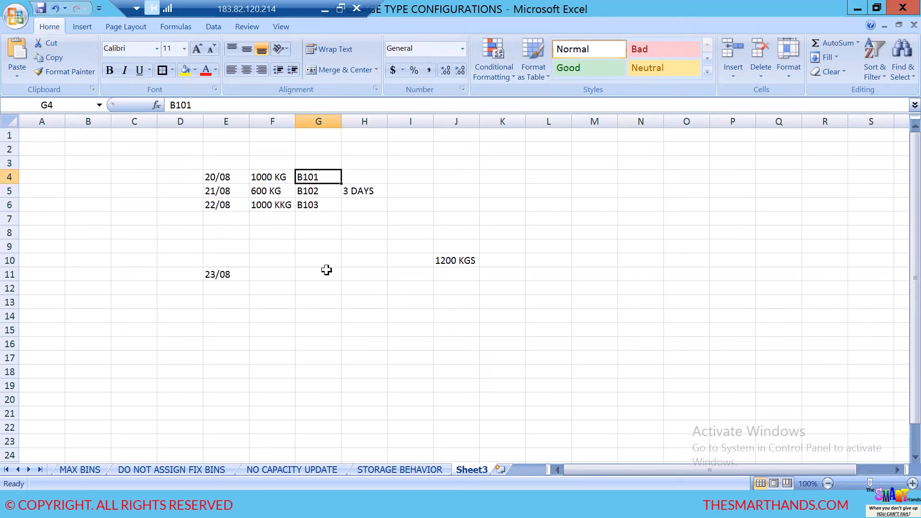
# Step: Switch to SAP, point out the Available Quantity: Batch-Specific option and return to the Excel workbook
pyautogui.hotkey('alt', 'Tab')
pyautogui.click(234, 153)
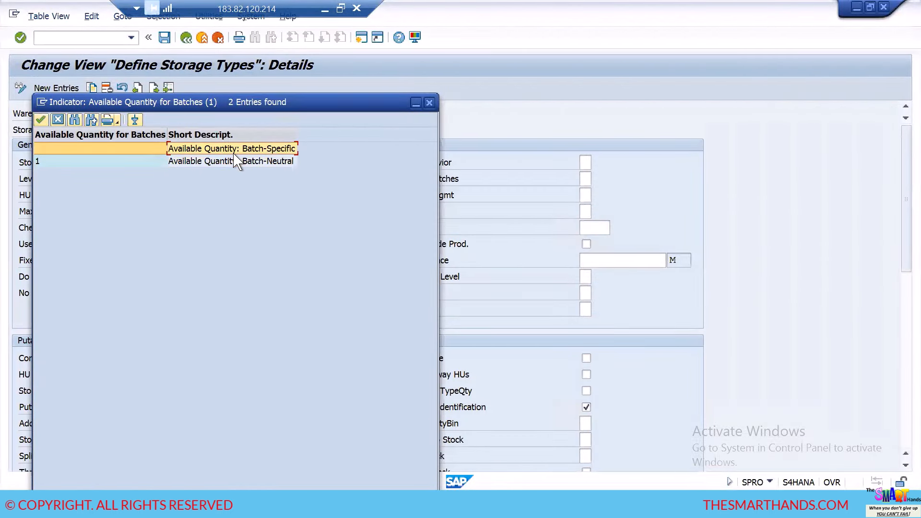
pyautogui.hotkey('alt', 'Tab')
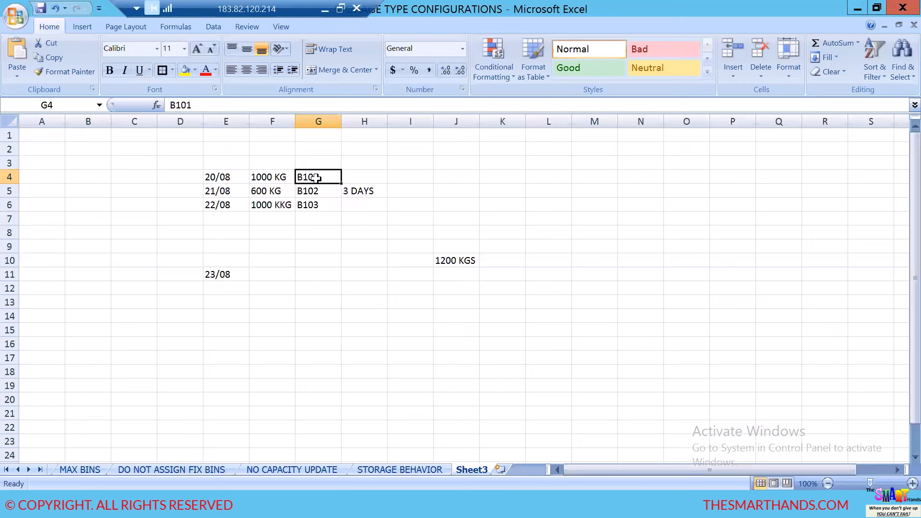
# Step: Enter the removal rule FEFO in cell L9
pyautogui.click(546, 247)
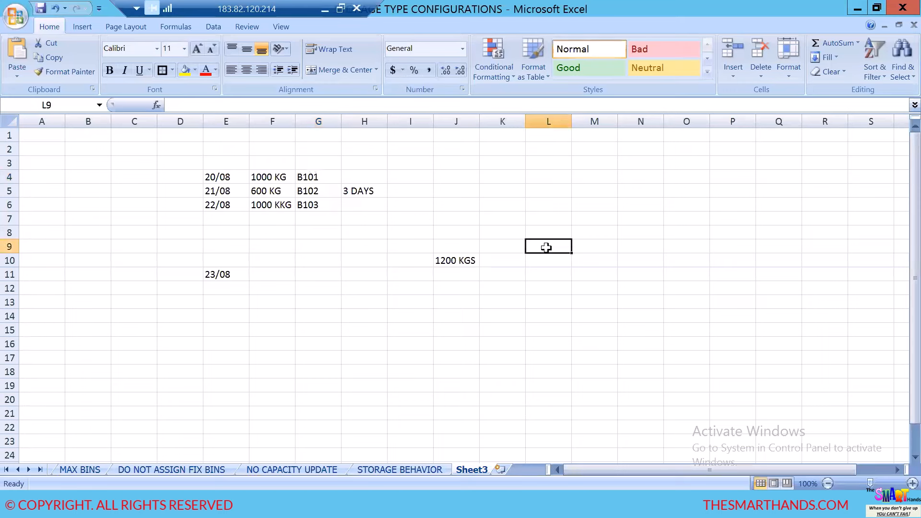
pyautogui.write('FEX')
pyautogui.press('BackSpace')
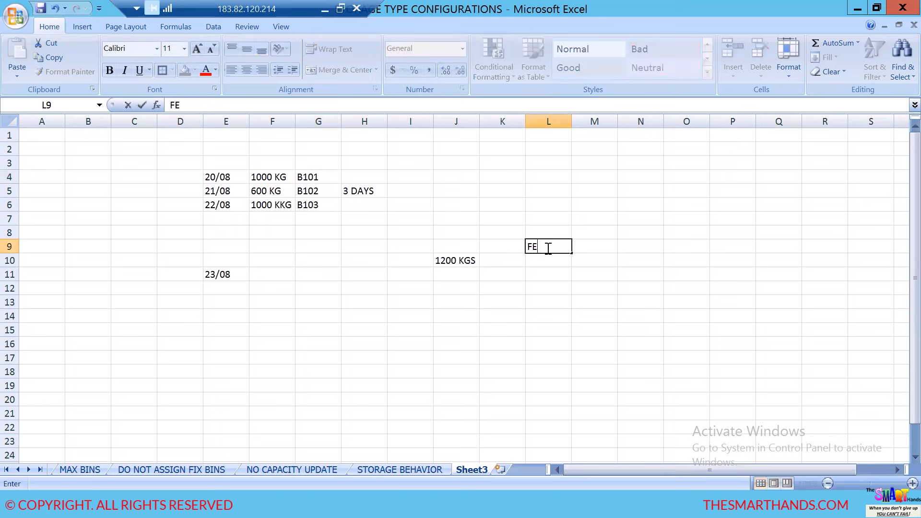
pyautogui.write('FO')
pyautogui.click(543, 302)
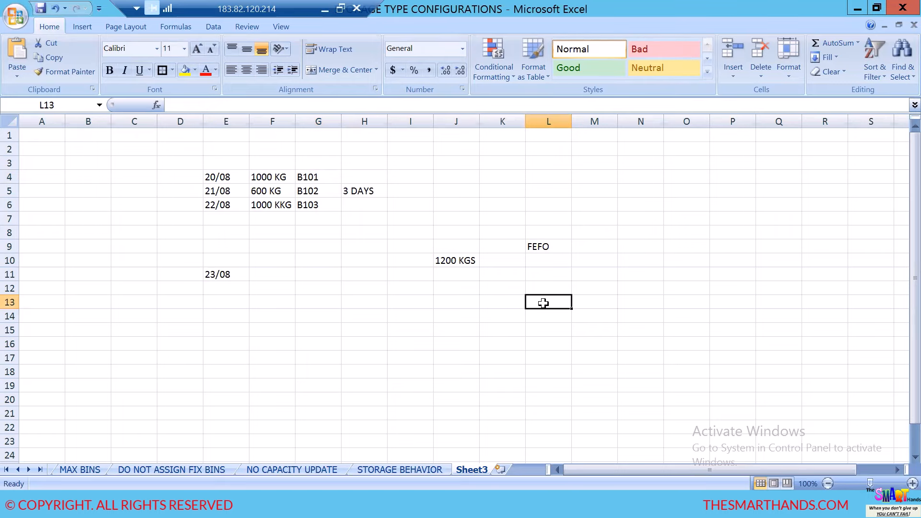
# Step: Highlight the batch numbers in G4 to G6 and compare them with SAP's Batch-Neutral option, returning to batch B101 in Excel
pyautogui.hotkey('alt', 'Tab')
pyautogui.hotkey('alt', 'Tab')
pyautogui.moveTo(308, 177); pyautogui.dragTo(311, 202)
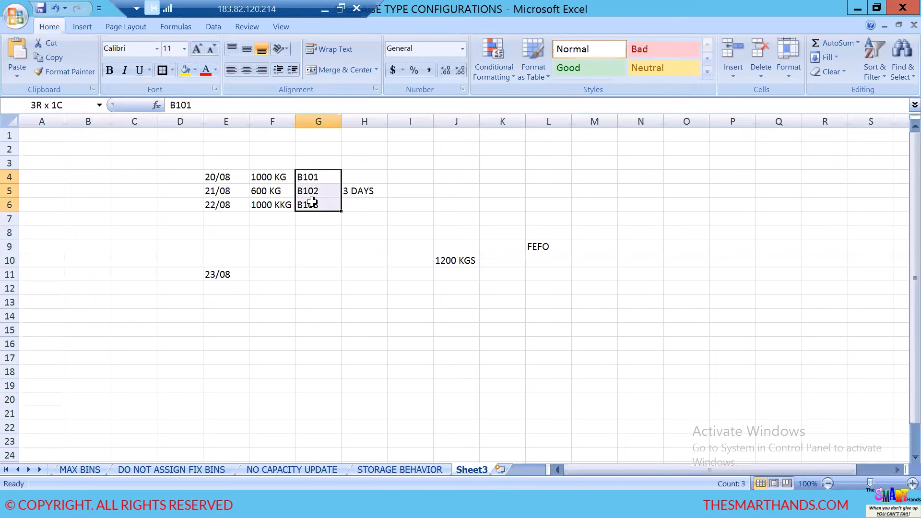
pyautogui.hotkey('alt', 'Tab')
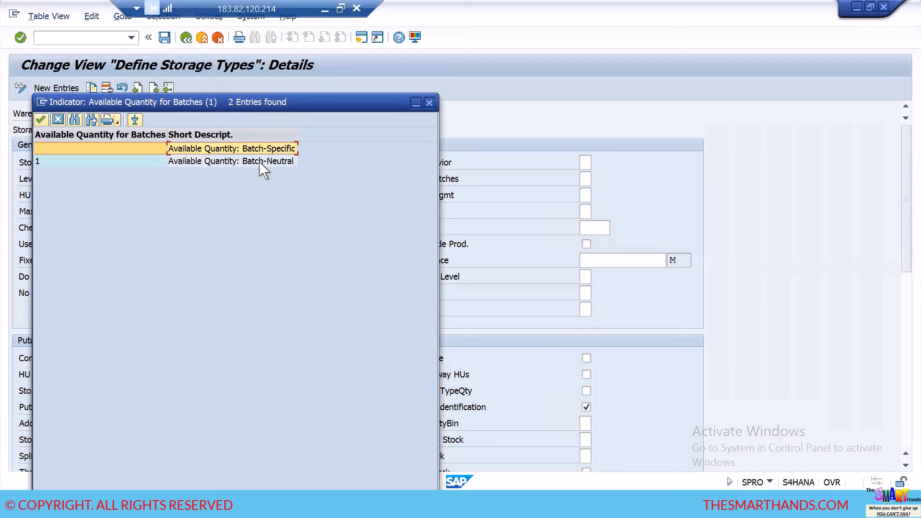
pyautogui.click(259, 162)
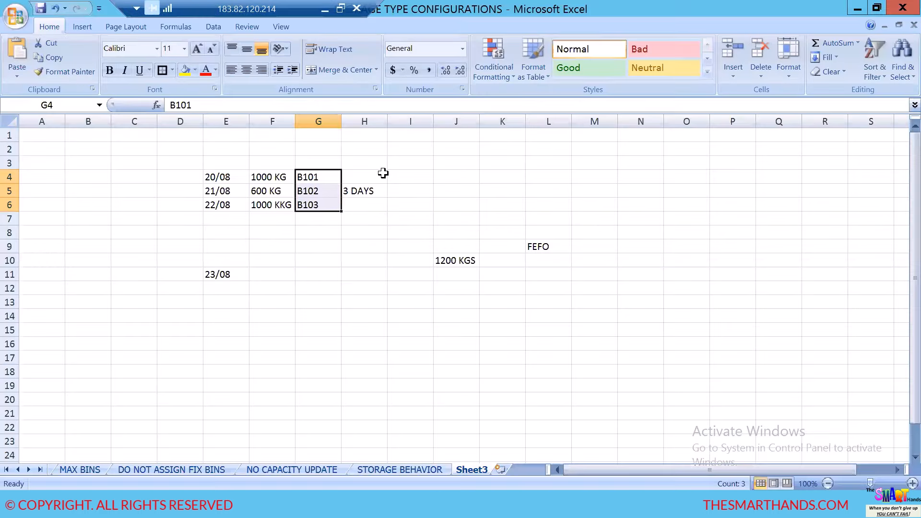
pyautogui.hotkey('alt', 'Tab')
pyautogui.click(319, 177)
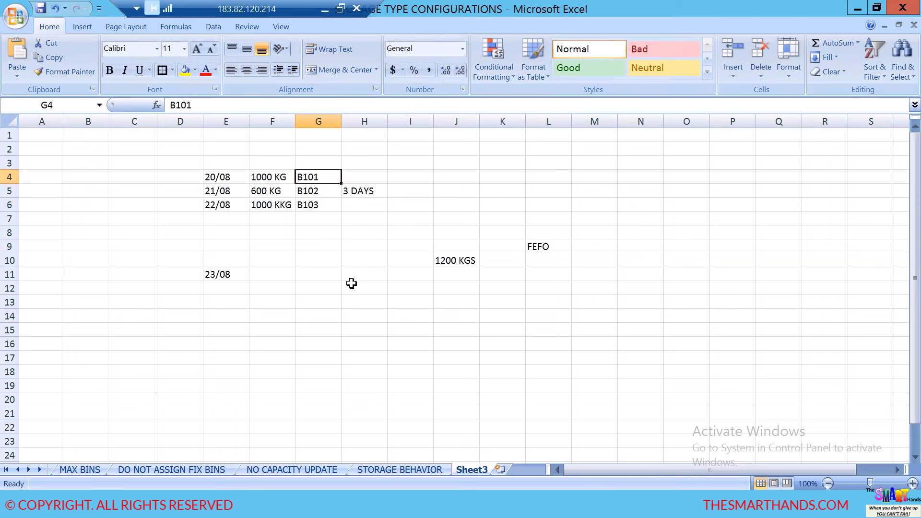
# Step: Replace the order quantity in cell J10 with 1000KG and enter a second quantity of 200 KG in J13
pyautogui.click(456, 261)
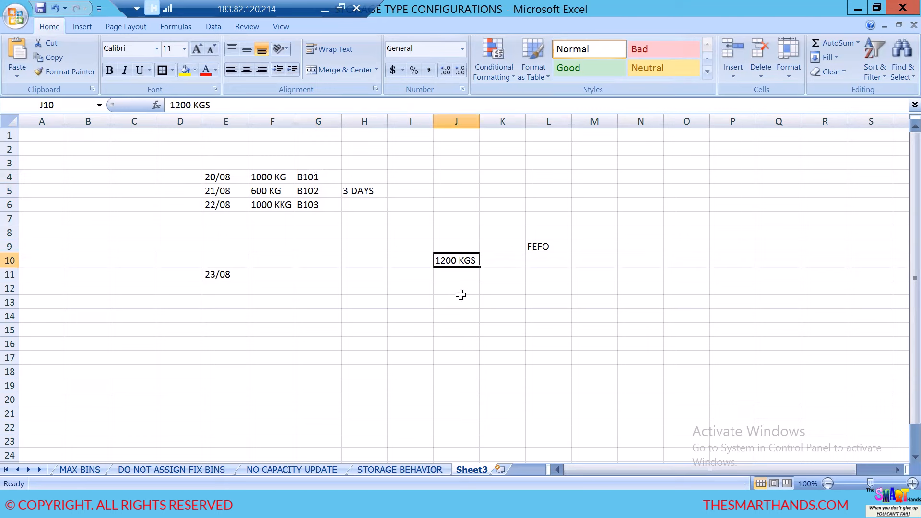
pyautogui.press('BackSpace')
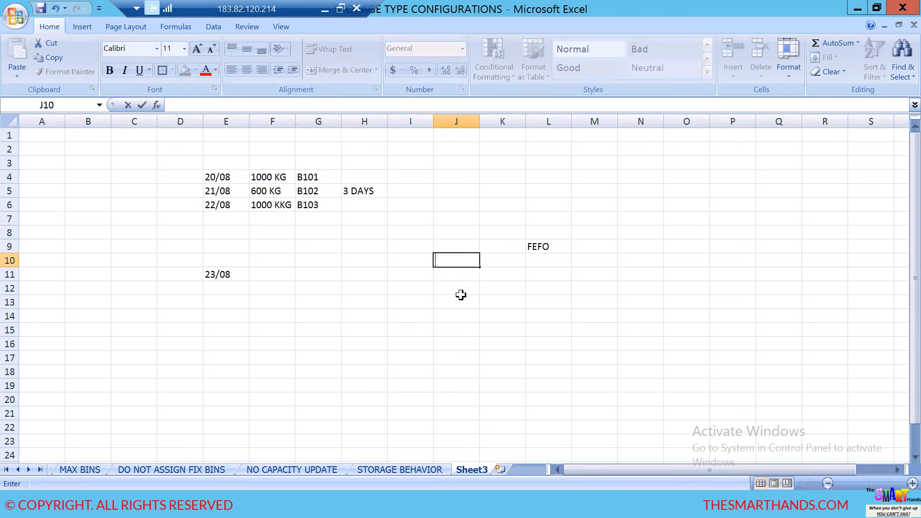
pyautogui.write('1000KG')
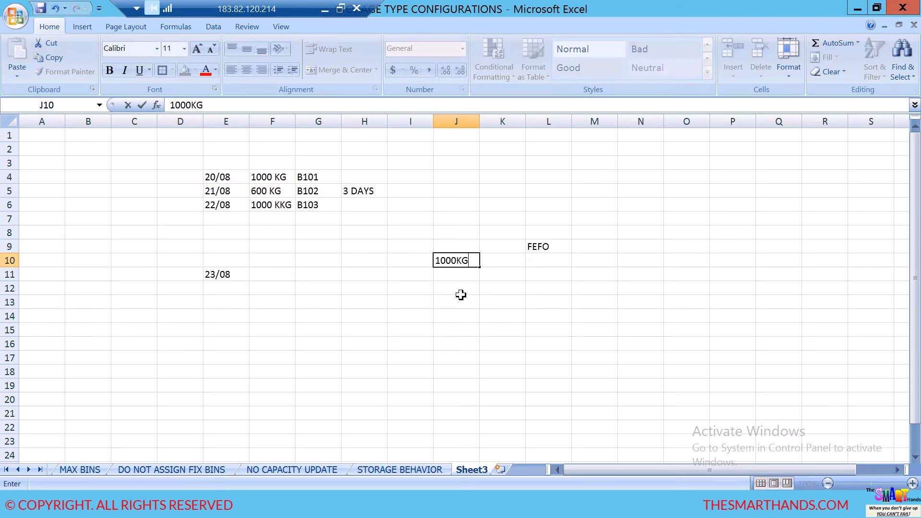
pyautogui.click(454, 304)
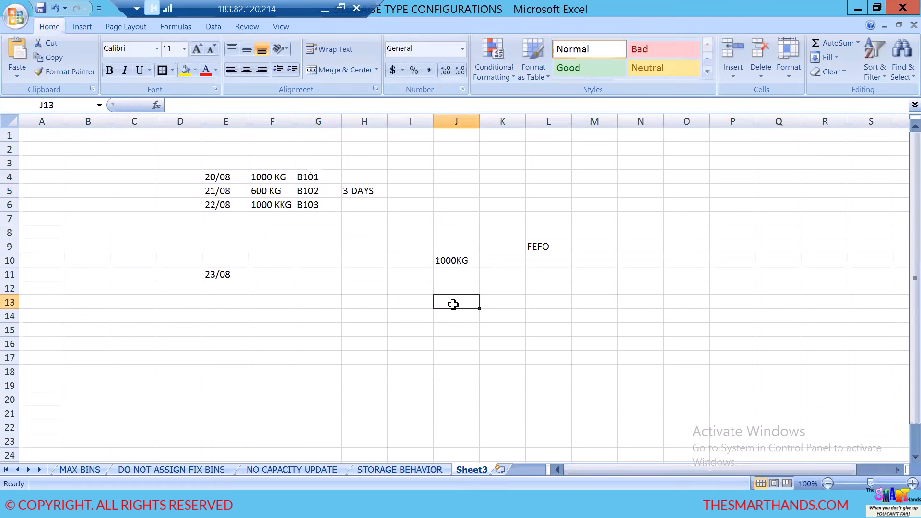
pyautogui.write('200')
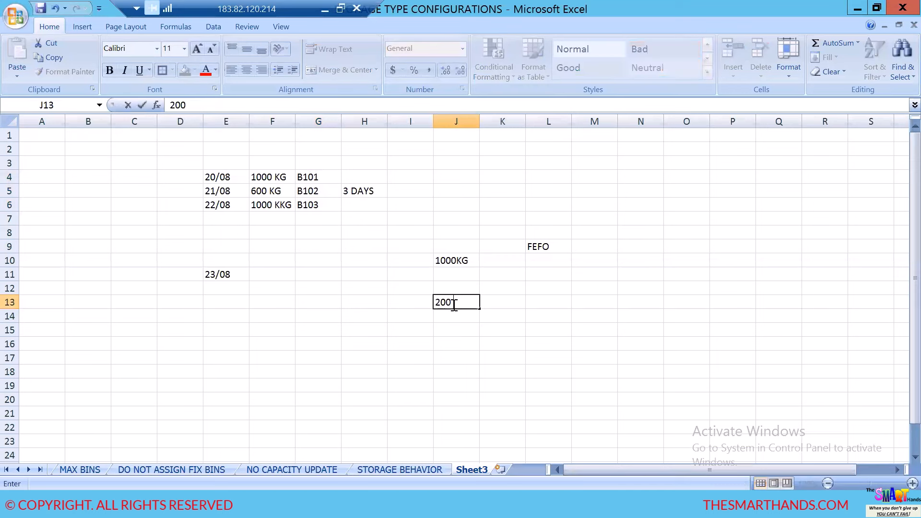
pyautogui.write(' KH')
pyautogui.press('BackSpace')
pyautogui.write('G')
pyautogui.click(421, 404)
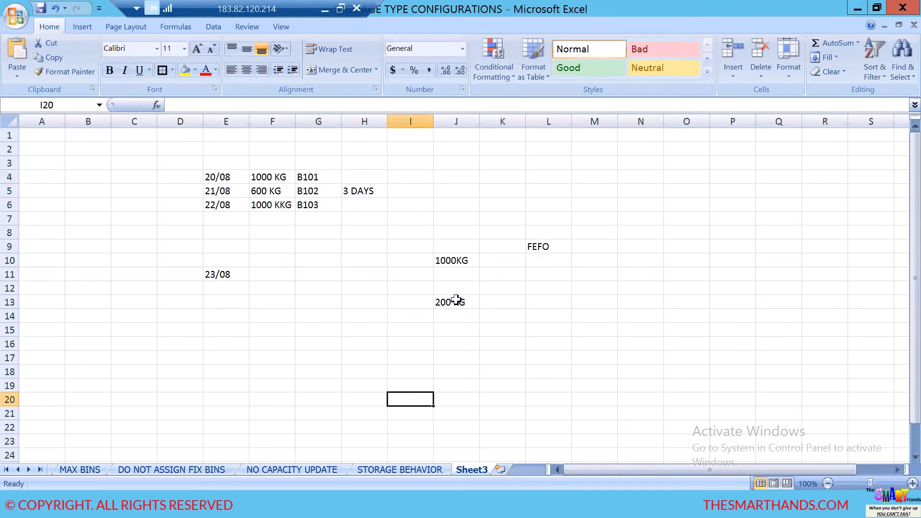
# Step: Enter the prices 50 RS in L13 for the 200 KG quantity and 46 RS in L10 for the 1000KG quantity
pyautogui.click(456, 302)
pyautogui.click(539, 303)
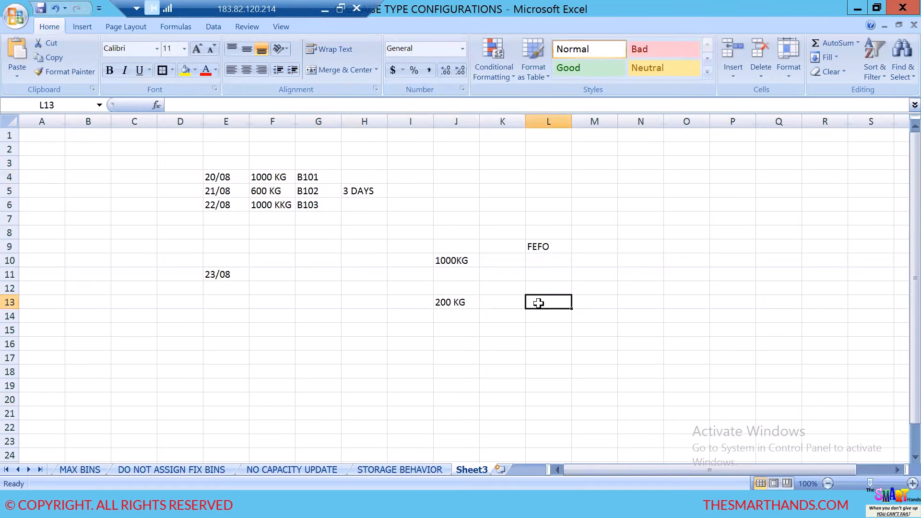
pyautogui.click(461, 302)
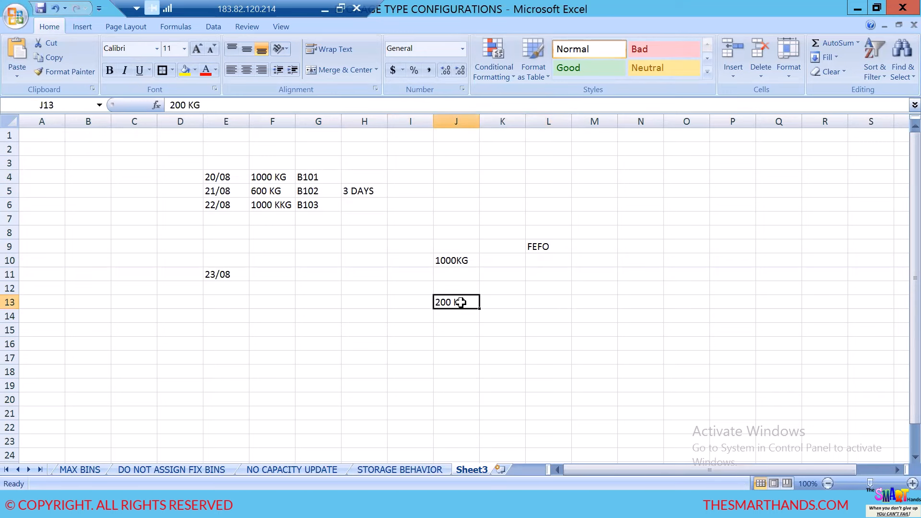
pyautogui.click(545, 303)
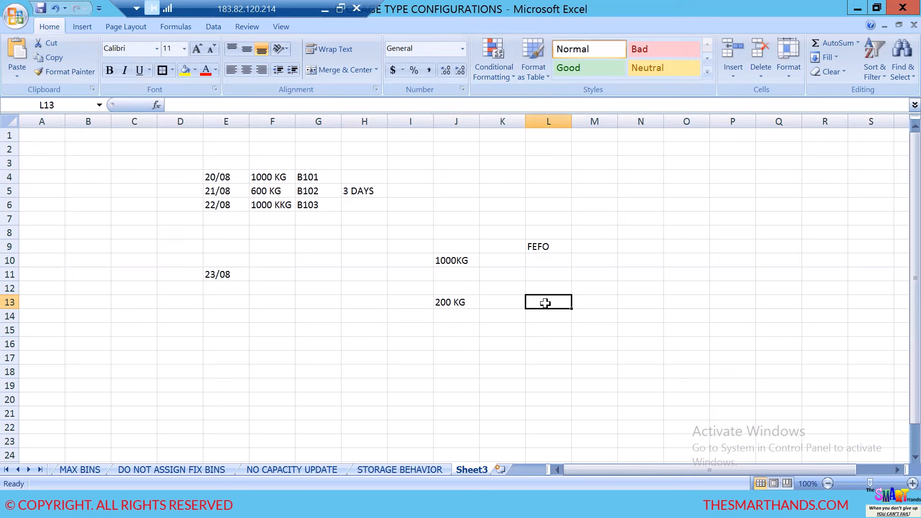
pyautogui.write('50')
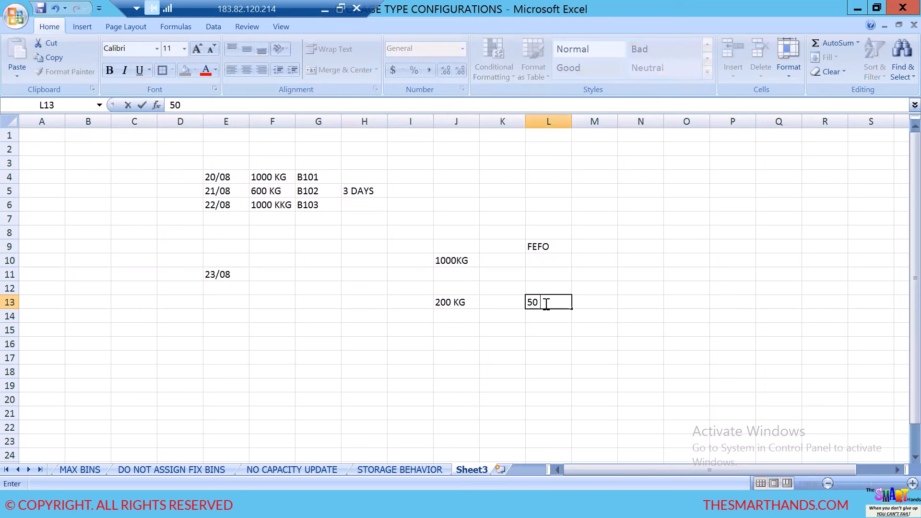
pyautogui.write(' RS')
pyautogui.click(551, 262)
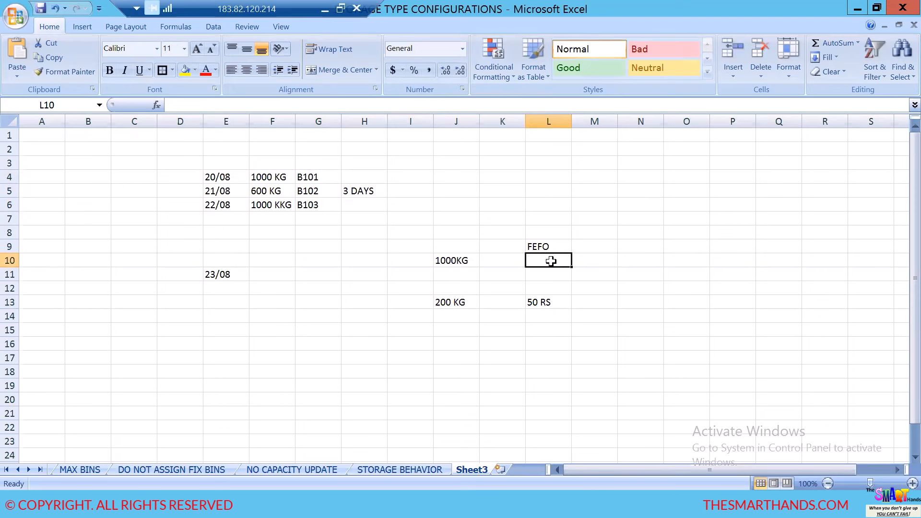
pyautogui.write('46 RS')
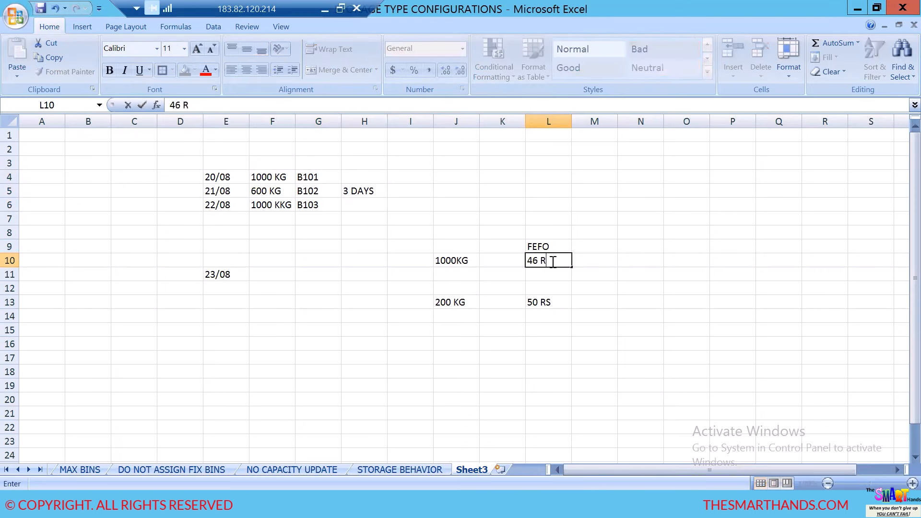
pyautogui.click(625, 352)
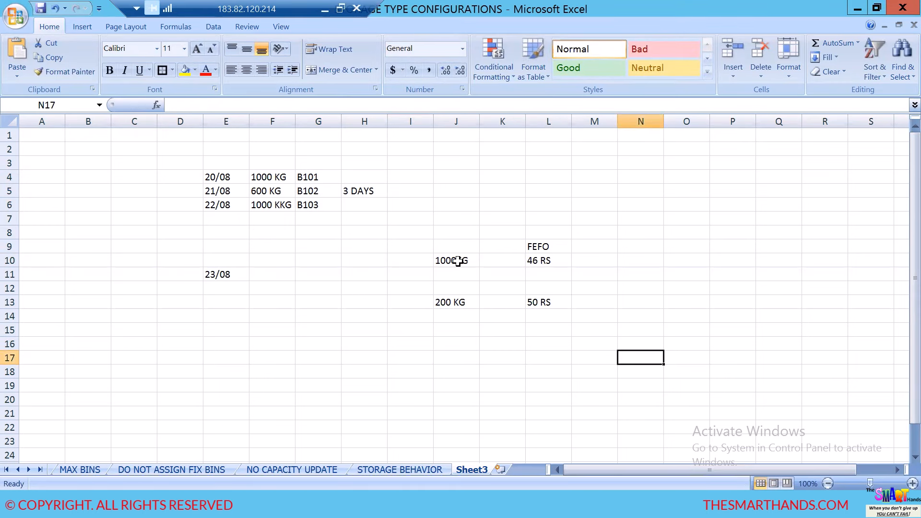
# Step: Label the 200 KG row as 1 ORDER in H13 and the 1000KG row as 2 ORDER in H10
pyautogui.click(366, 303)
pyautogui.write('1')
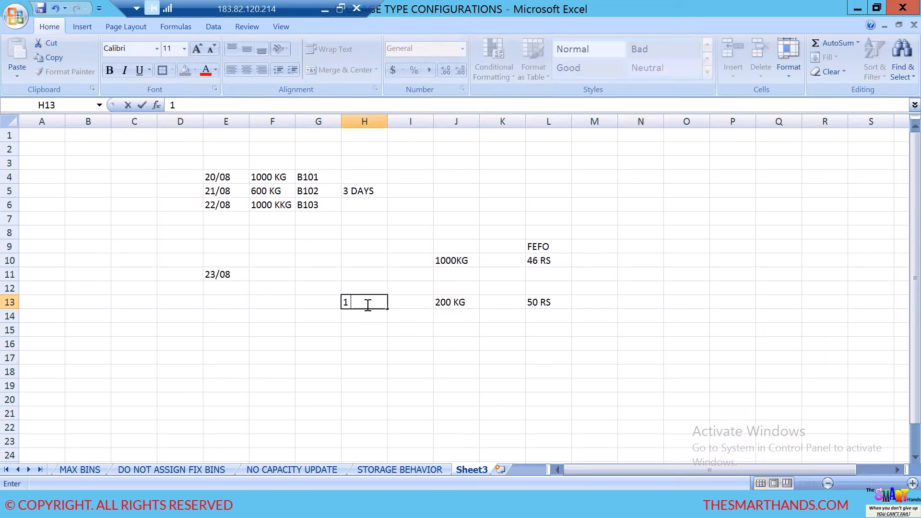
pyautogui.write(' ORDER')
pyautogui.click(375, 260)
pyautogui.write('2')
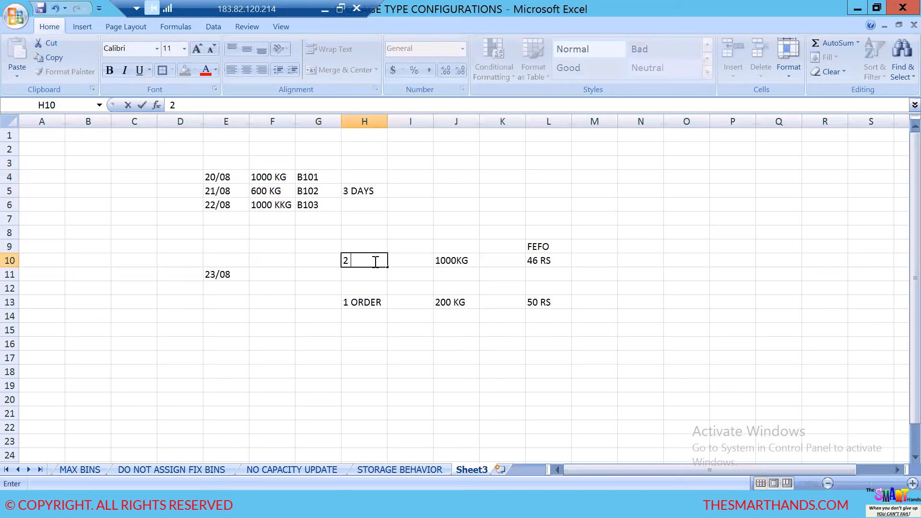
pyautogui.write(' ORDER')
pyautogui.click(394, 357)
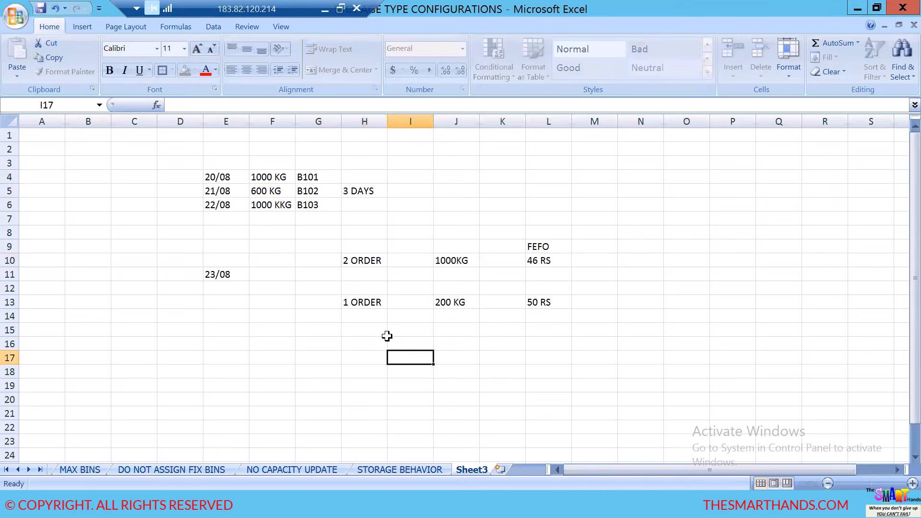
# Step: Point out the 1 ORDER row's quantity and price and relate that order to batch B101
pyautogui.click(372, 303)
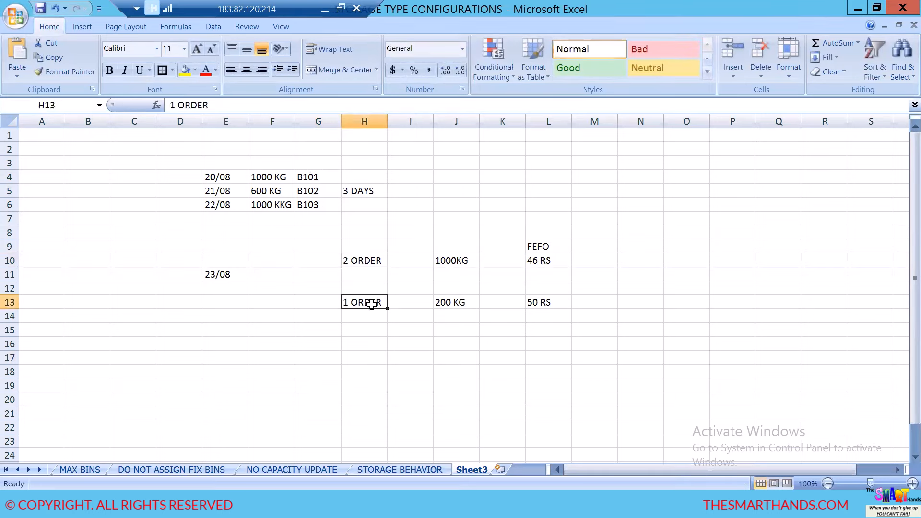
pyautogui.click(461, 303)
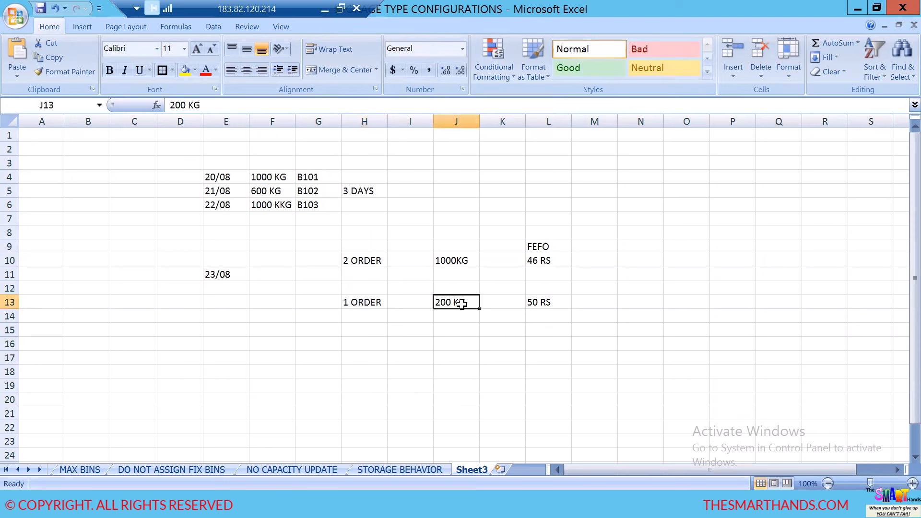
pyautogui.click(539, 303)
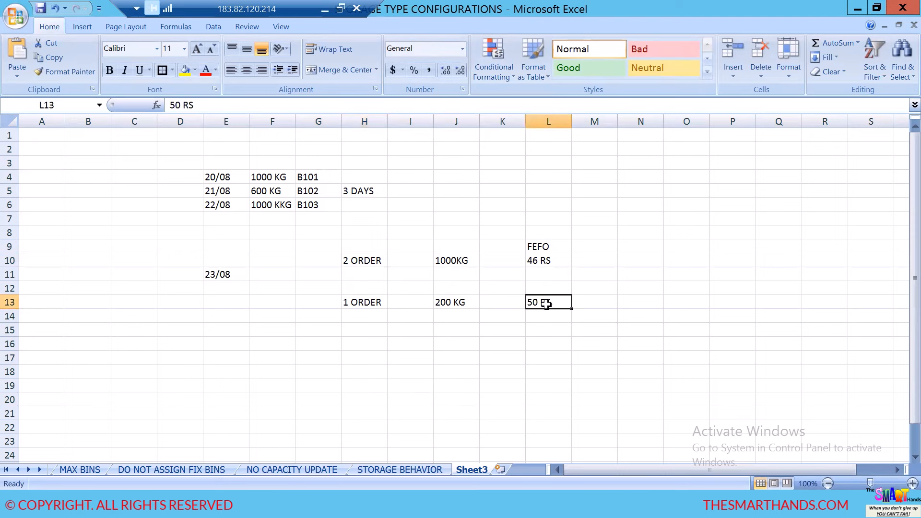
pyautogui.click(457, 308)
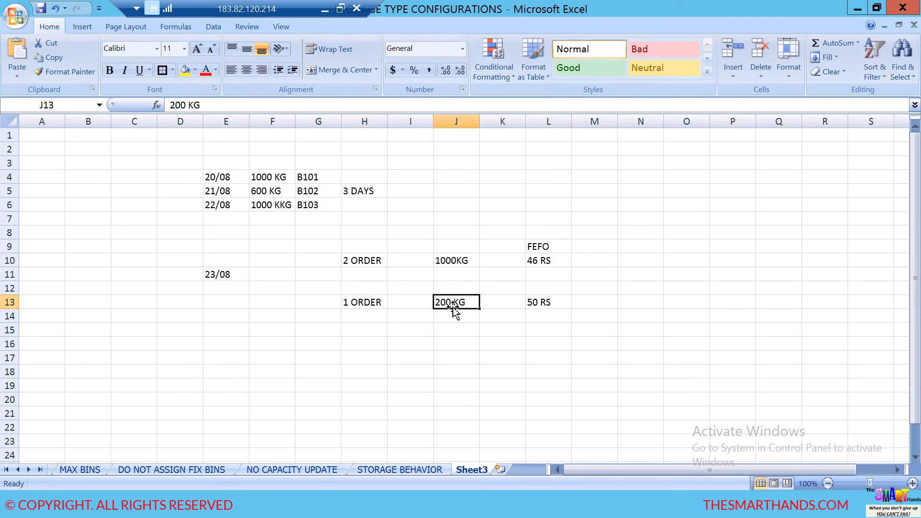
pyautogui.click(319, 177)
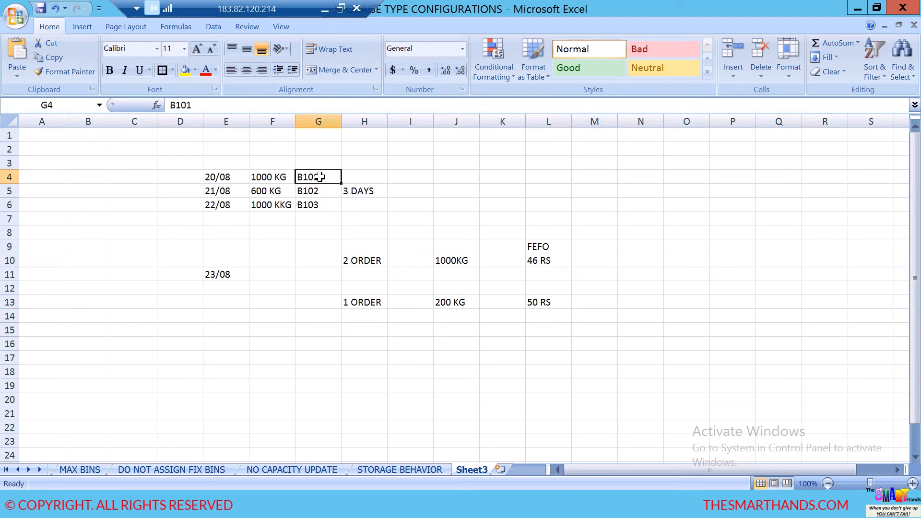
pyautogui.click(375, 301)
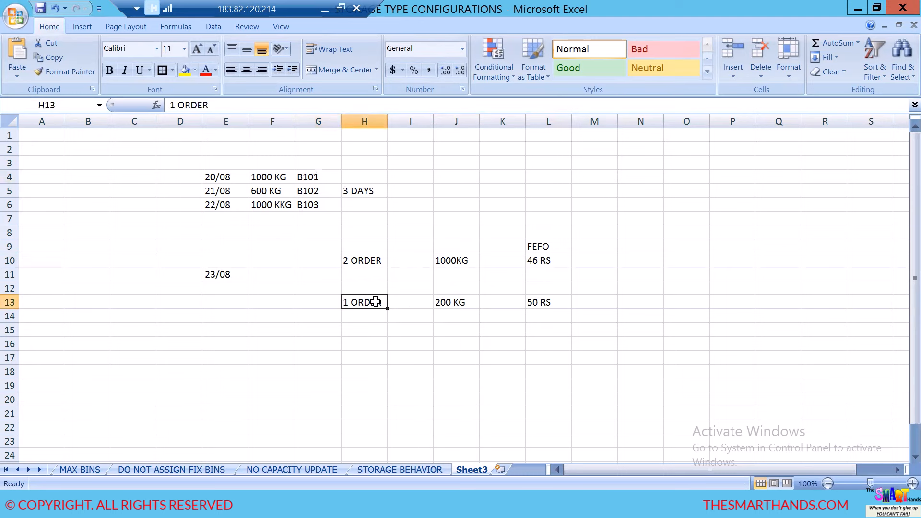
pyautogui.click(318, 177)
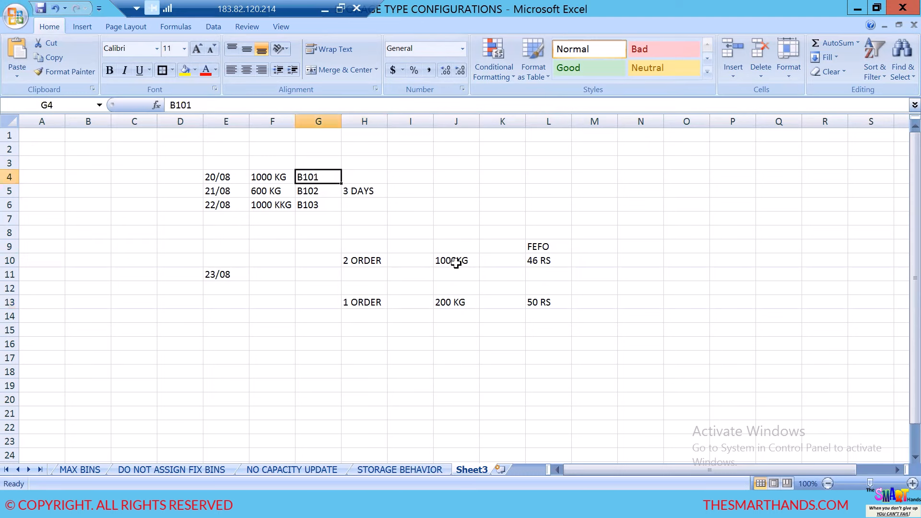
# Step: Point out the 2 ORDER row and batch B101, and relate batch B102 to the 200 KG order and its price
pyautogui.click(545, 262)
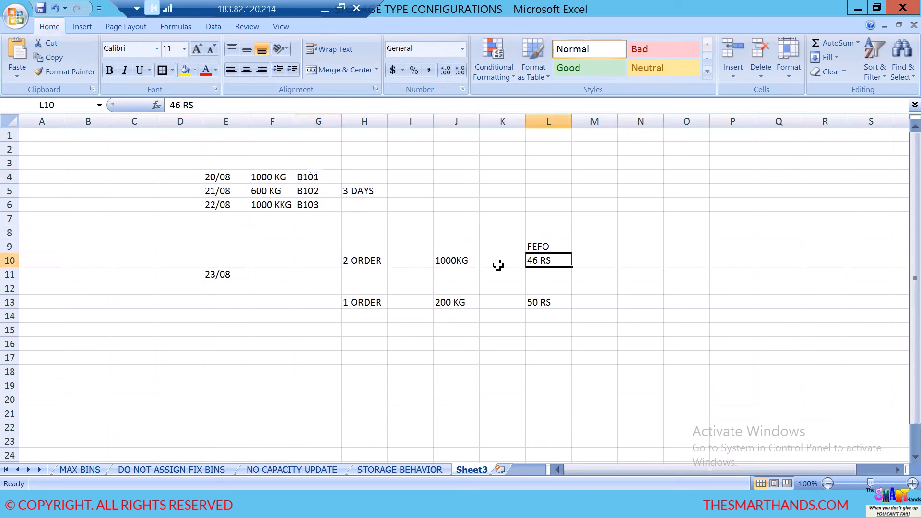
pyautogui.click(445, 261)
pyautogui.click(354, 261)
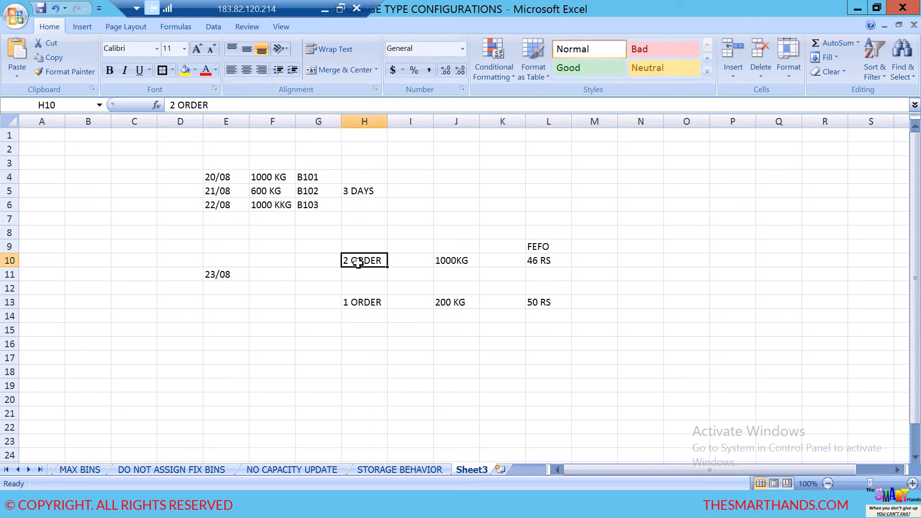
pyautogui.click(307, 179)
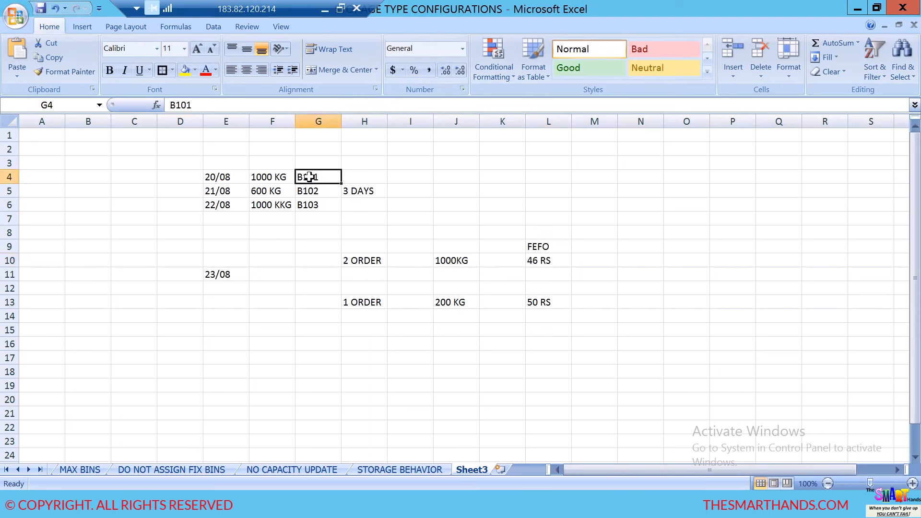
pyautogui.click(405, 260)
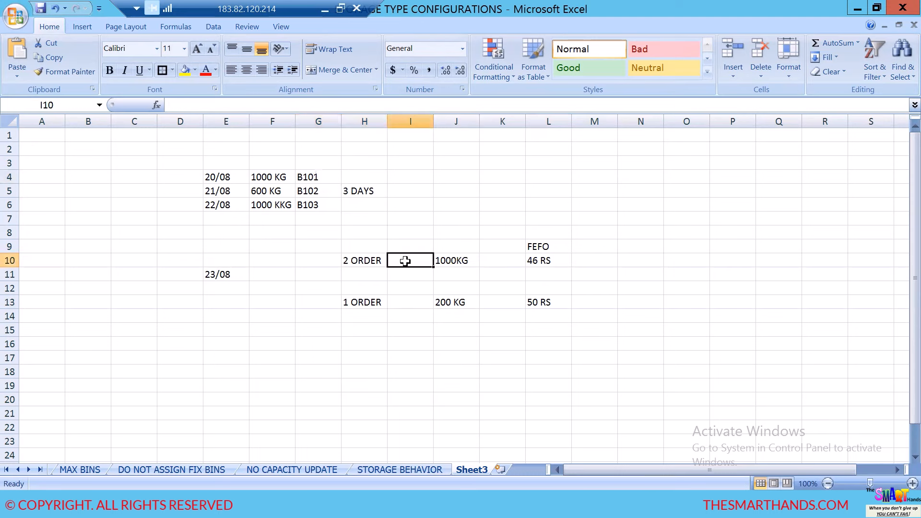
pyautogui.click(303, 193)
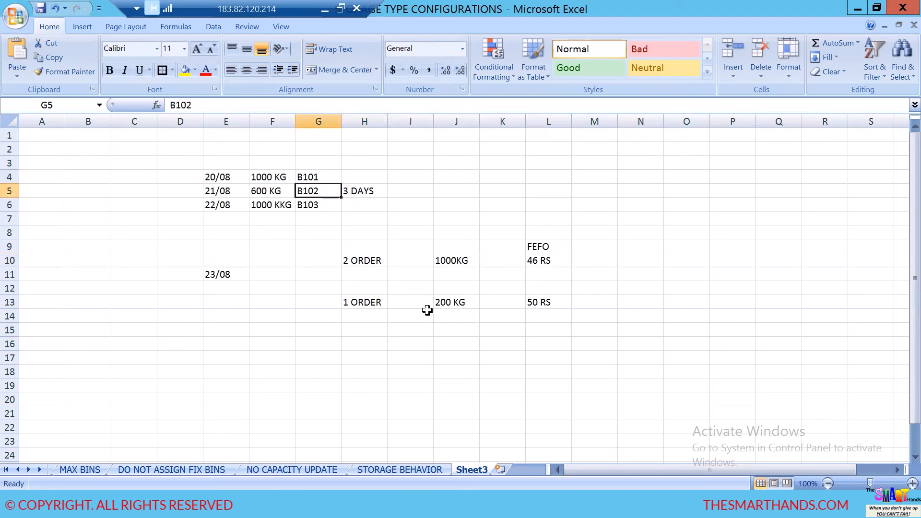
pyautogui.click(467, 310)
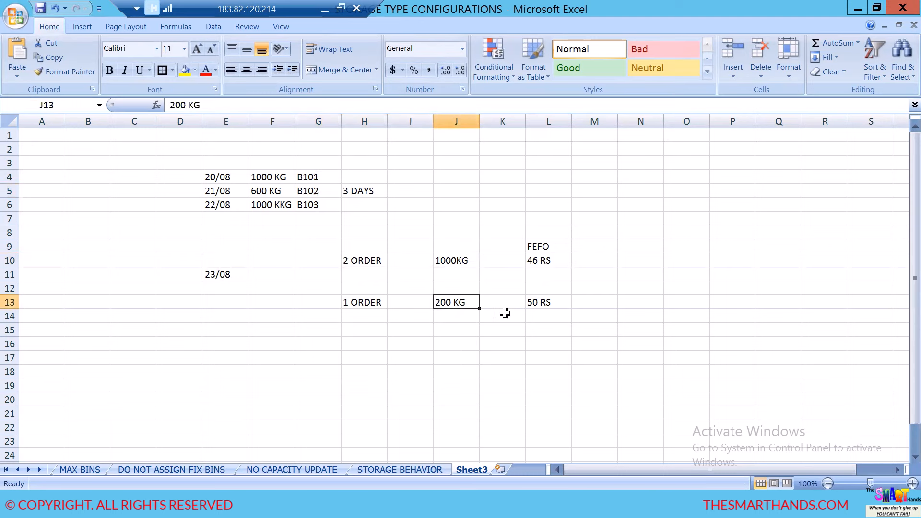
pyautogui.click(544, 303)
pyautogui.click(510, 301)
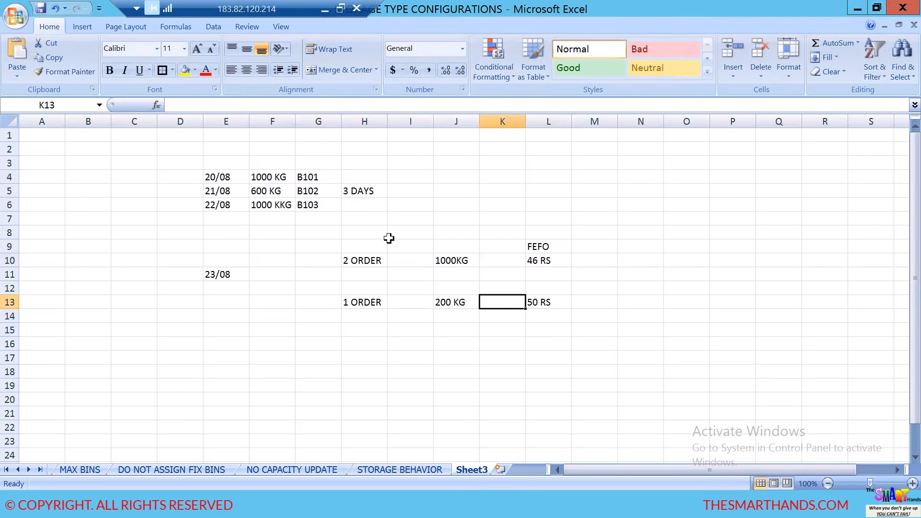
# Step: Compare the Excel order example with SAP's Available Quantity: Batch-Neutral option and close the batch quantity value list
pyautogui.hotkey('alt', 'Tab')
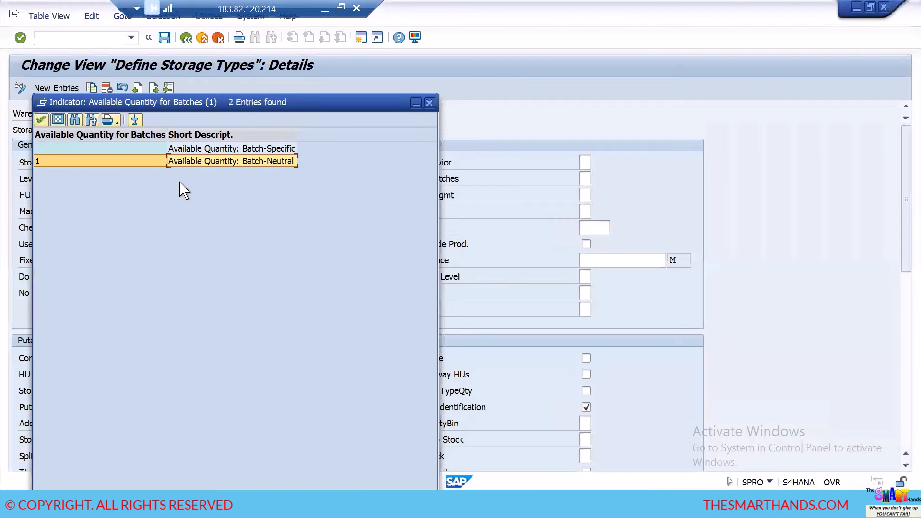
pyautogui.hotkey('alt', 'Tab')
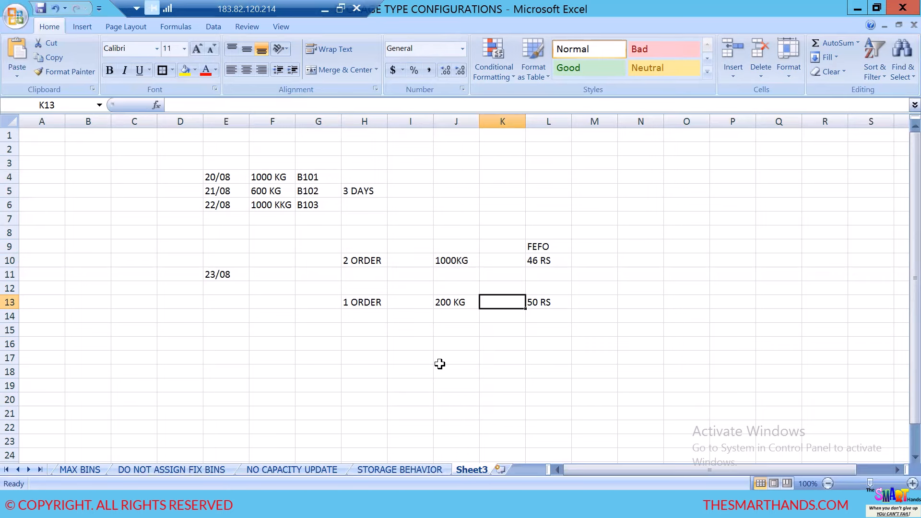
pyautogui.hotkey('alt', 'Tab')
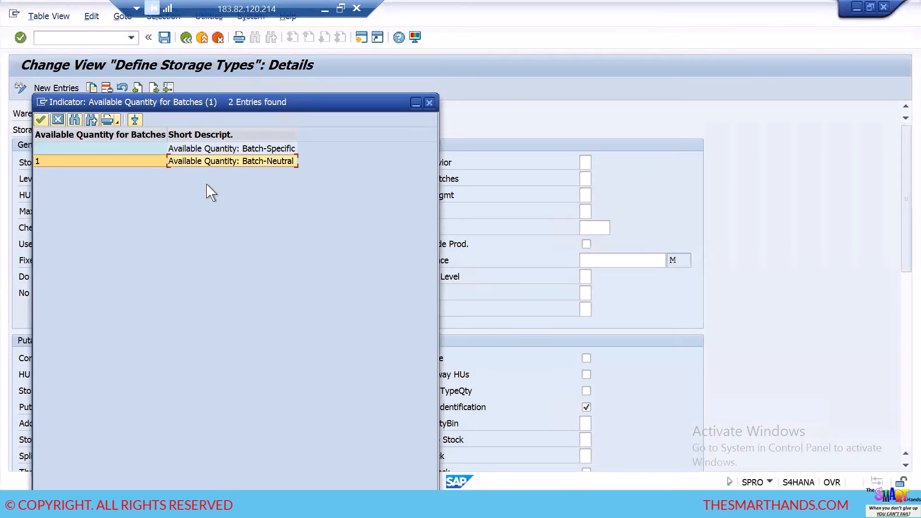
pyautogui.click(429, 102)
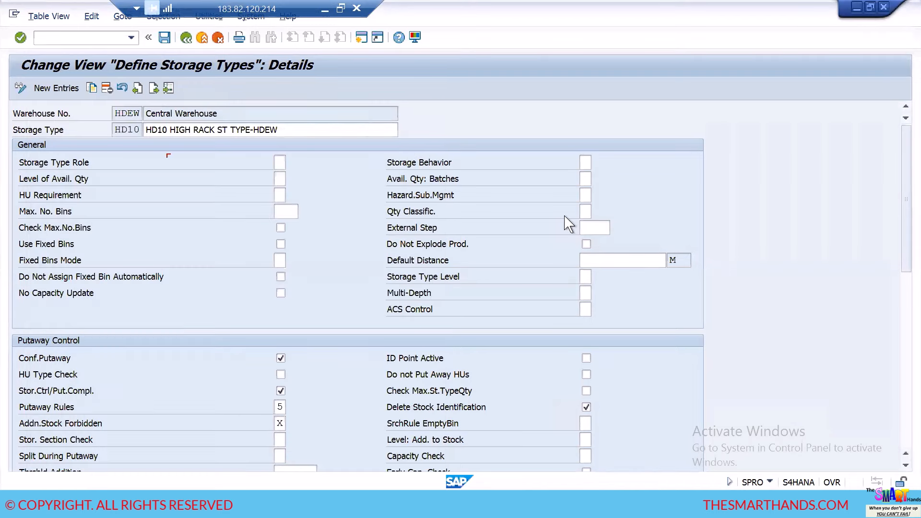
# Step: Open the list of possible values for the Hazard.Sub.Mgmt field of storage type HD10
pyautogui.click(586, 195)
pyautogui.click(596, 196)
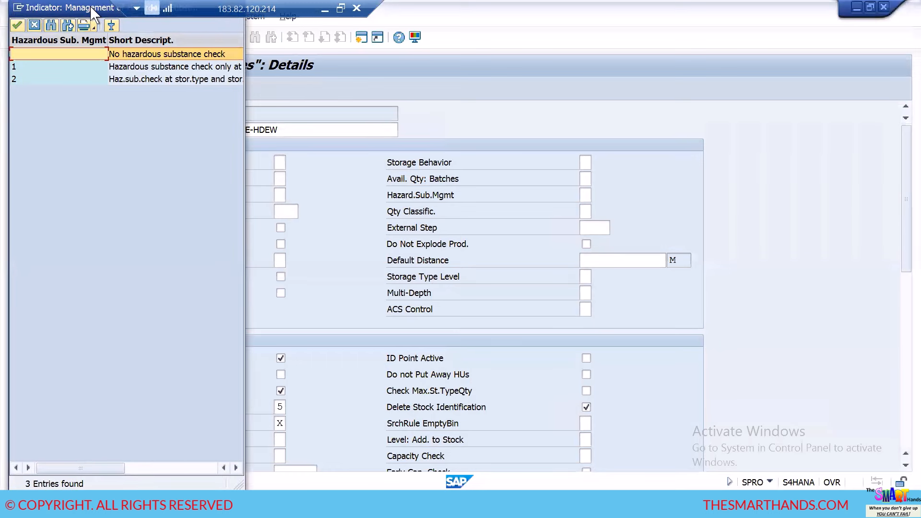
# Step: Review the hazardous substance check options in the value list, close it, and move on to the Qty Classific. field
pyautogui.moveTo(90, 7); pyautogui.dragTo(126, 131)
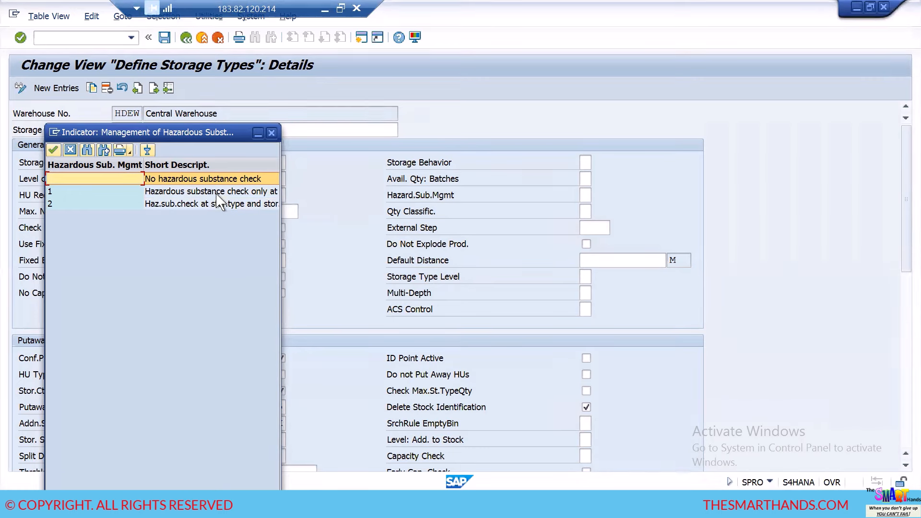
pyautogui.click(271, 133)
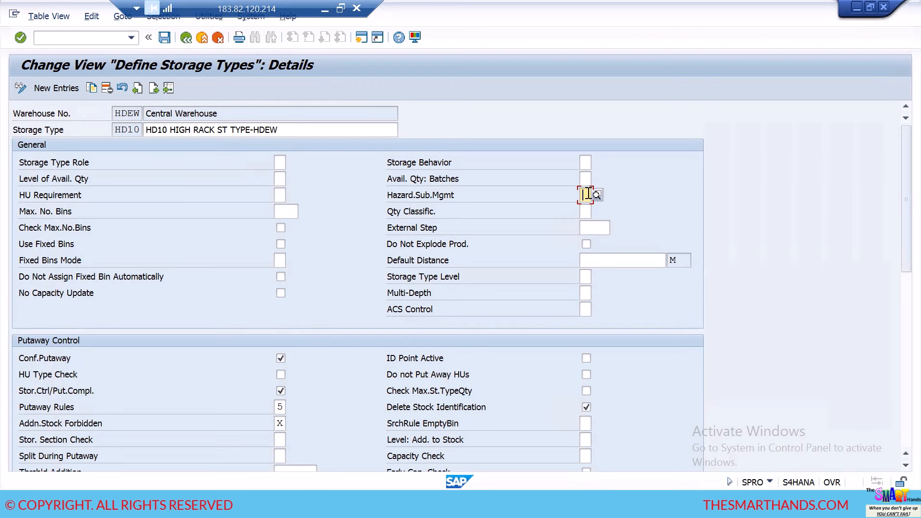
pyautogui.click(585, 213)
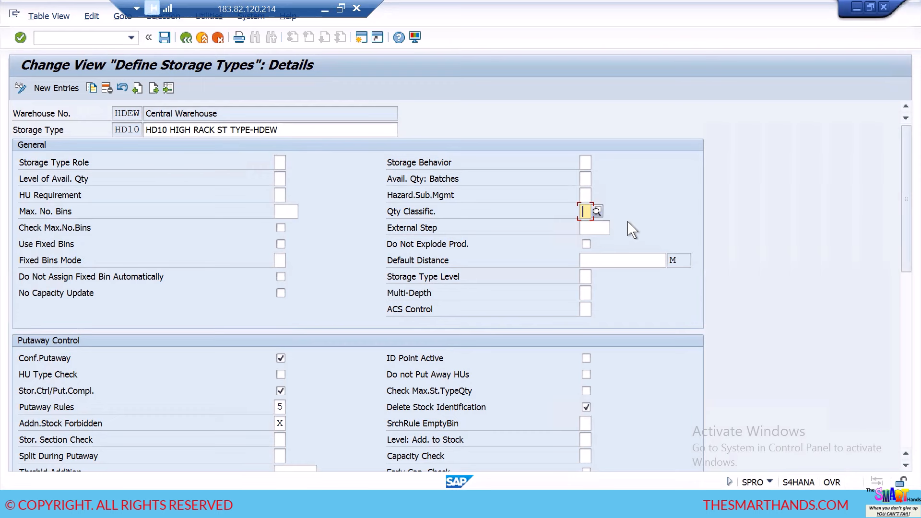
# Step: Switch to the Excel workbook and rename Sheet3 as BATCH
pyautogui.hotkey('alt', 'Tab')
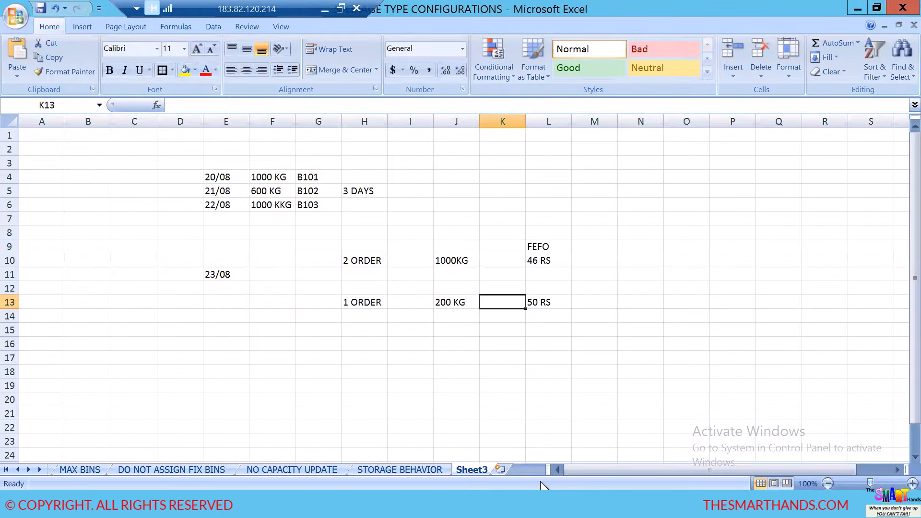
pyautogui.doubleClick(482, 469)
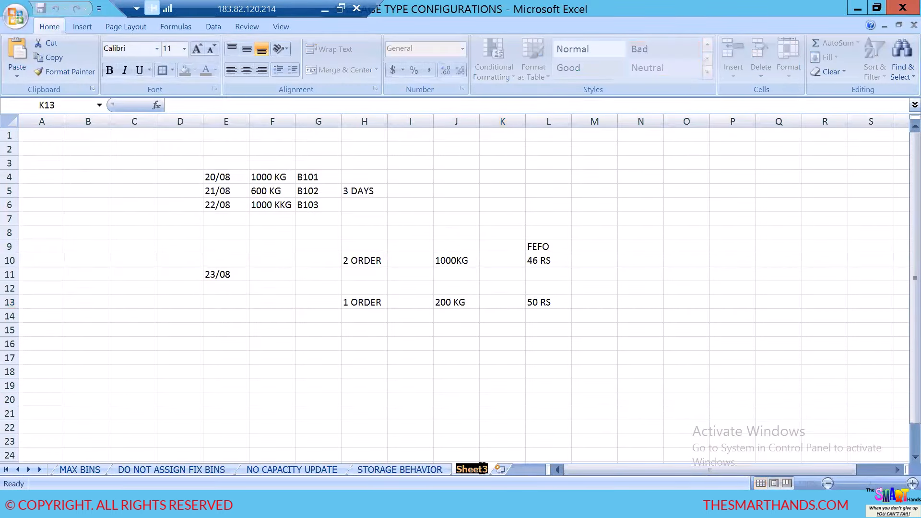
pyautogui.write('BATCH')
pyautogui.click(501, 432)
# Step: Insert a new worksheet after BATCH and name it QTY CLASSIFICATION
pyautogui.click(501, 471)
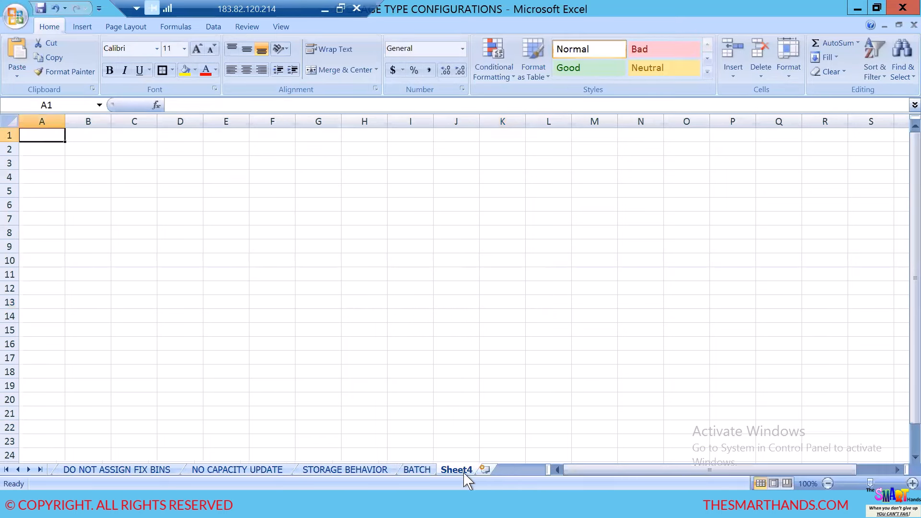
pyautogui.doubleClick(463, 470)
pyautogui.write('QTY')
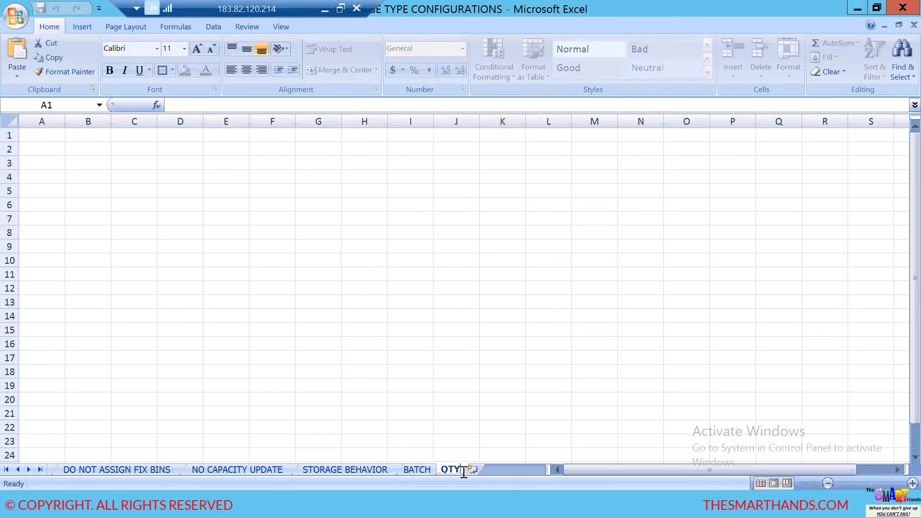
pyautogui.write(' CLASSIFICATION')
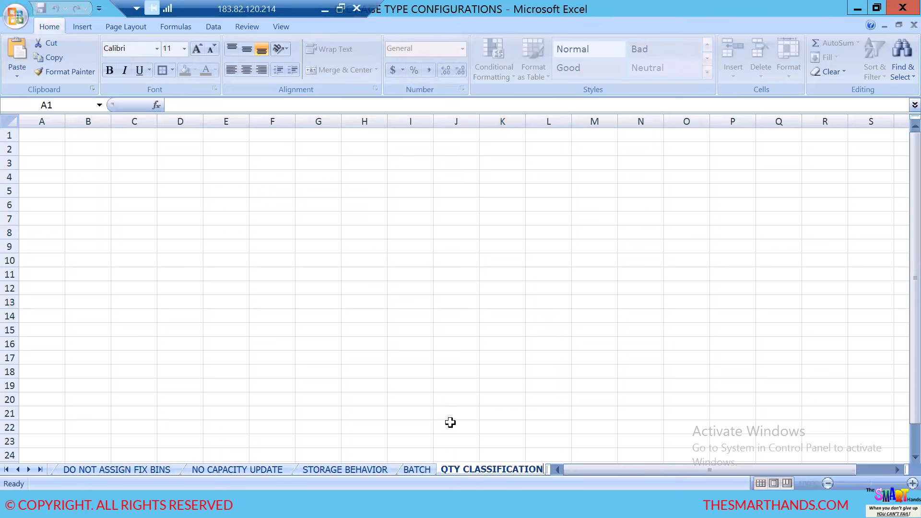
pyautogui.click(450, 341)
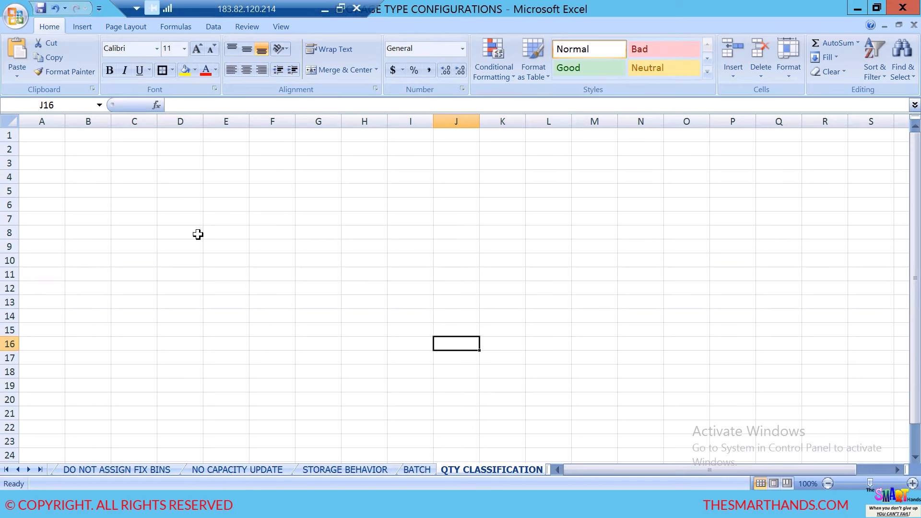
# Step: Enter COCA COLA in cell B4 and fit column B to the text
pyautogui.click(105, 183)
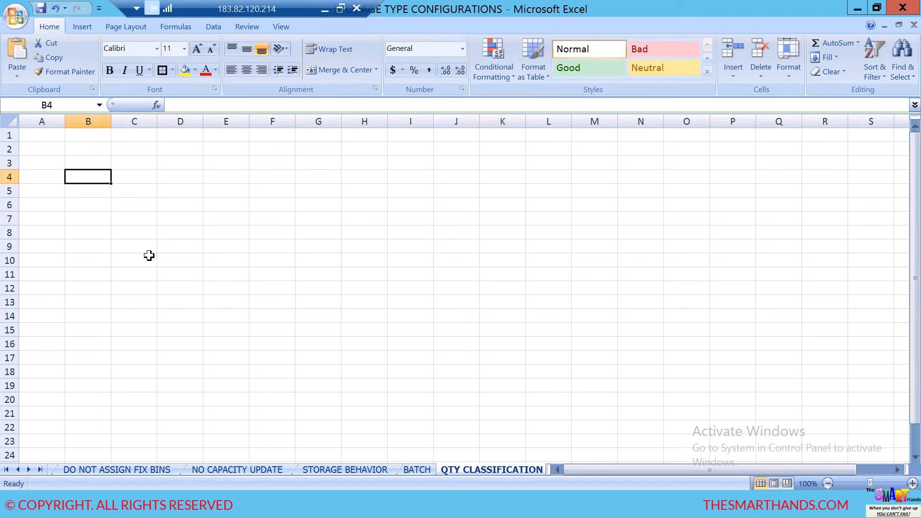
pyautogui.write('C')
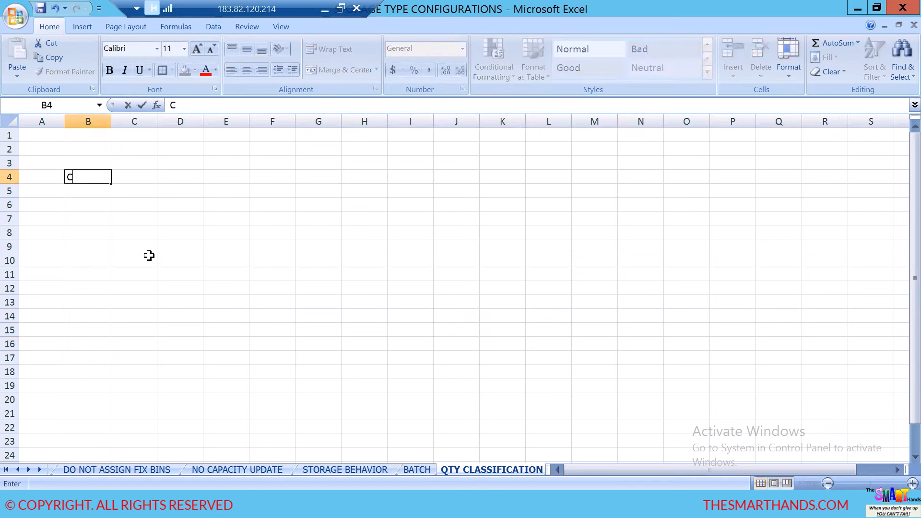
pyautogui.write('OCA COLA')
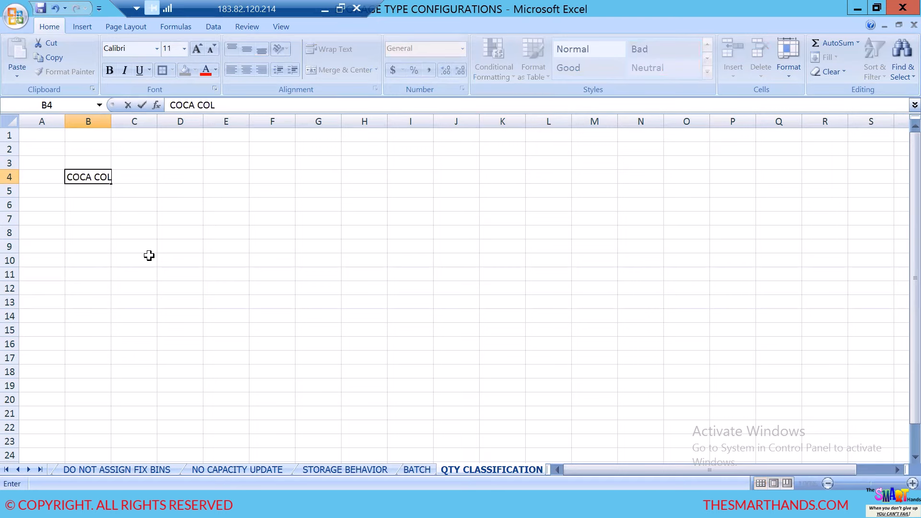
pyautogui.click(160, 243)
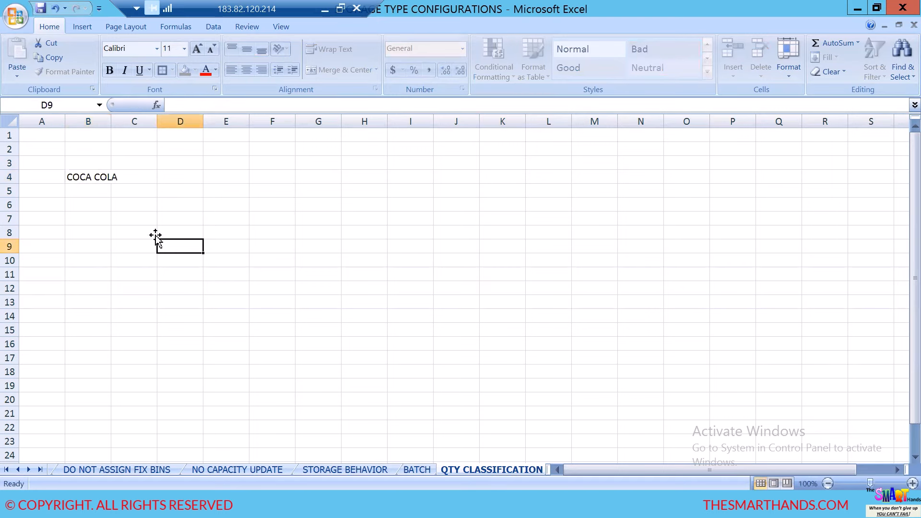
pyautogui.doubleClick(111, 122)
# Step: Enter 200ML in D4 and PET BOTTLES in E4, fitting column E to its text
pyautogui.click(201, 177)
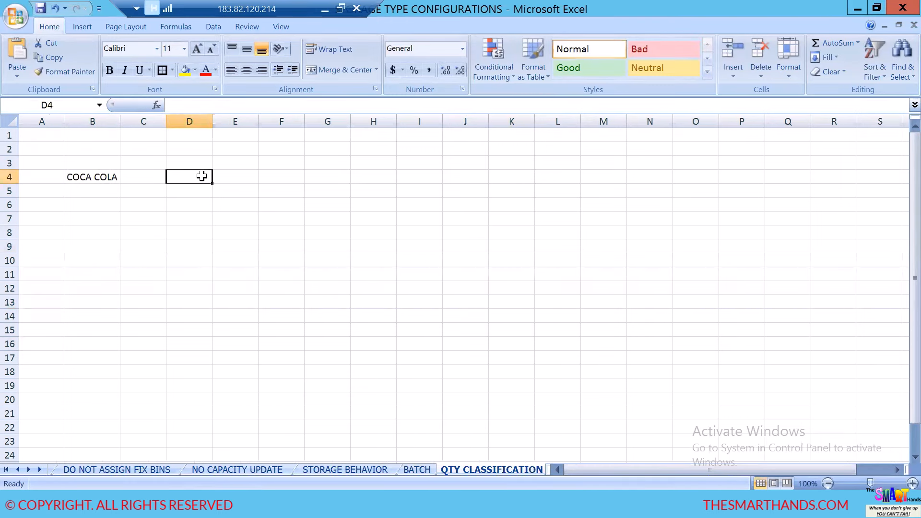
pyautogui.write('200ML')
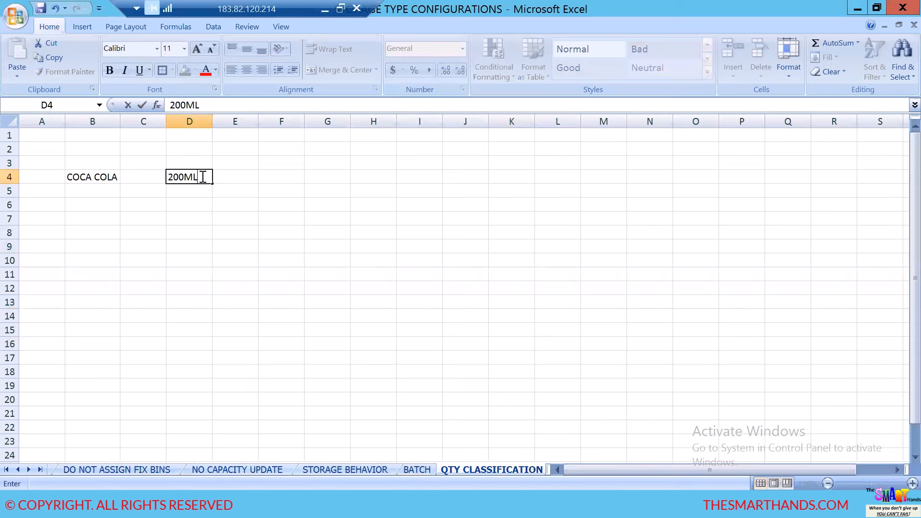
pyautogui.click(240, 177)
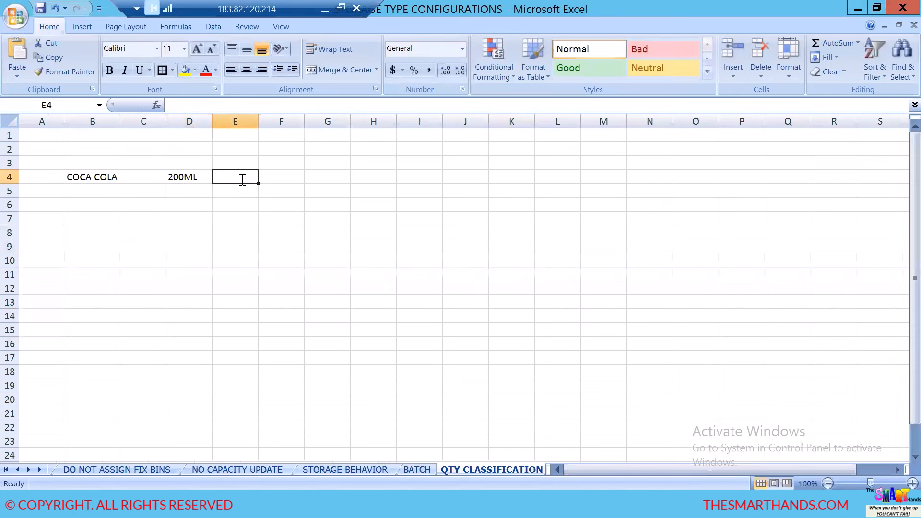
pyautogui.write('PET B')
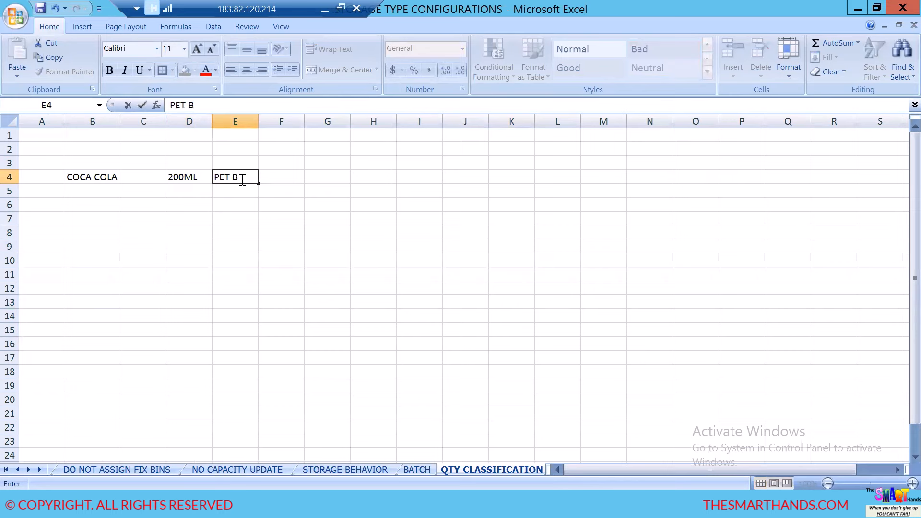
pyautogui.write('OTTLES')
pyautogui.click(254, 232)
pyautogui.doubleClick(259, 118)
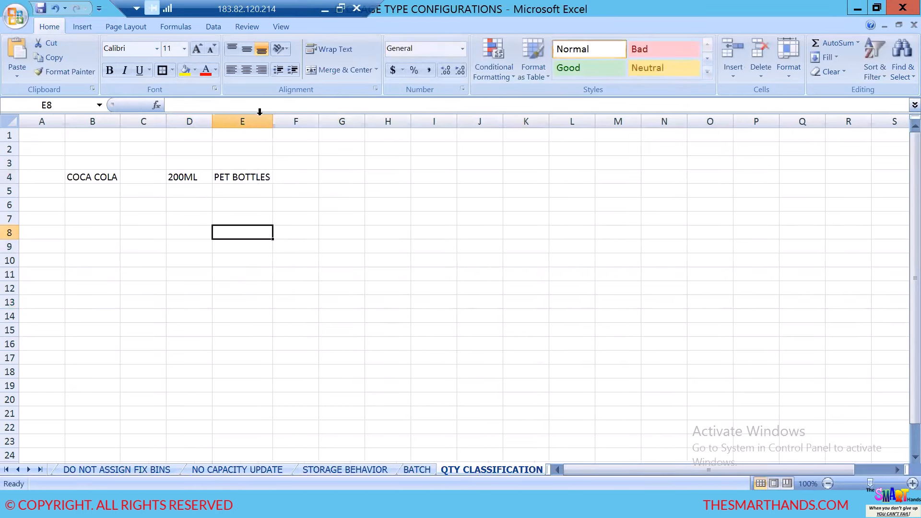
# Step: Enter EACH in F4 as the unit of measure and relate it to the 200ML bottle size
pyautogui.click(187, 176)
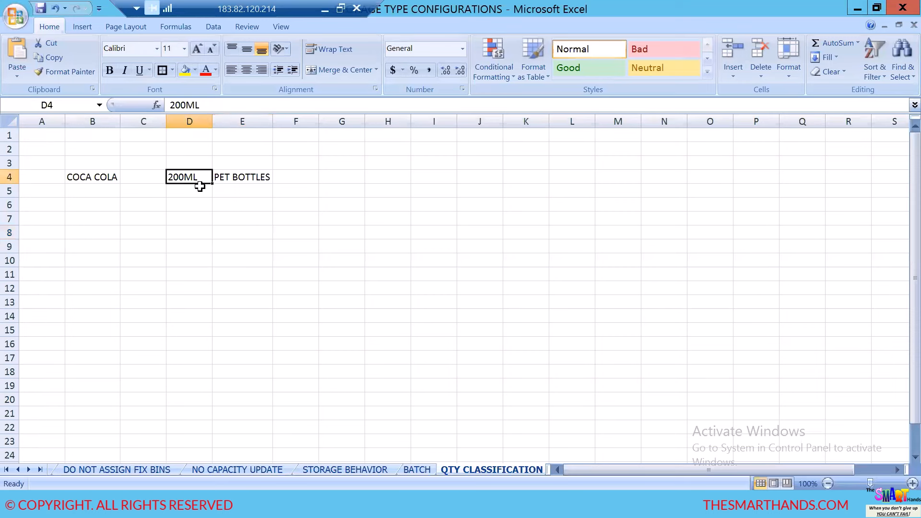
pyautogui.click(286, 177)
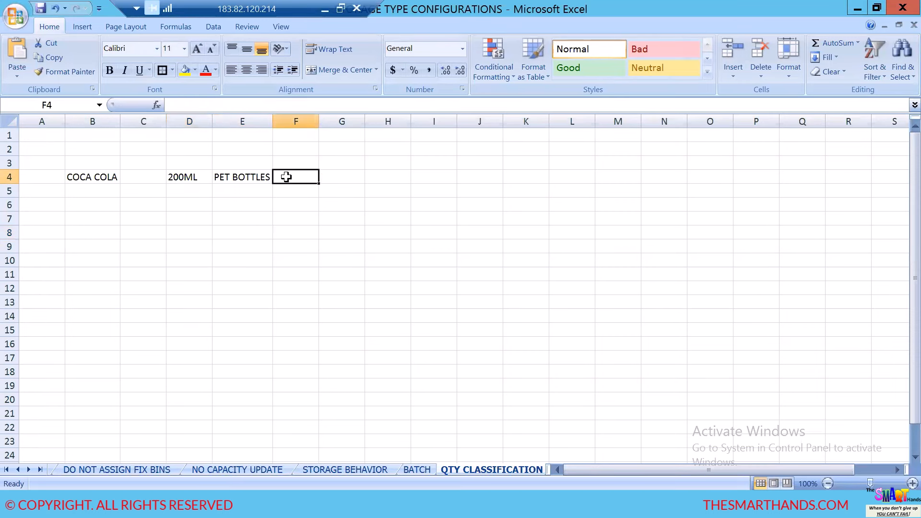
pyautogui.write('EACH')
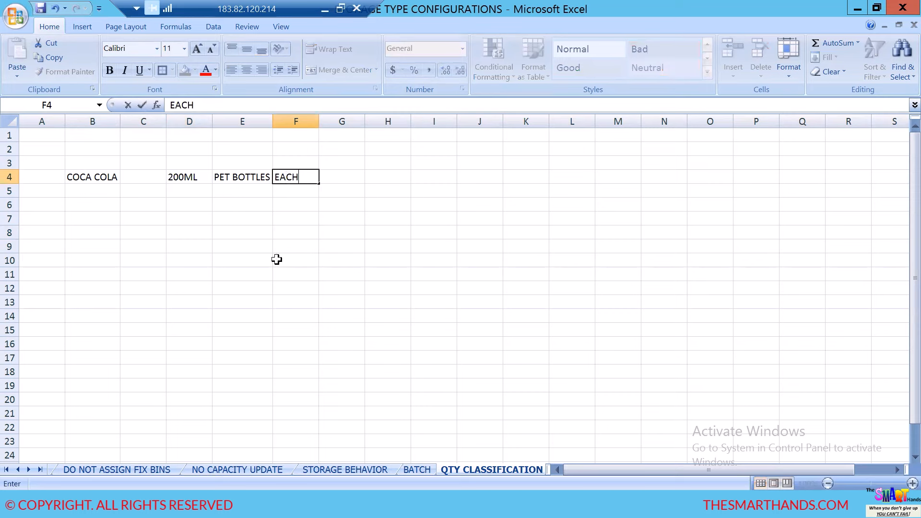
pyautogui.click(276, 259)
pyautogui.click(294, 184)
pyautogui.click(194, 178)
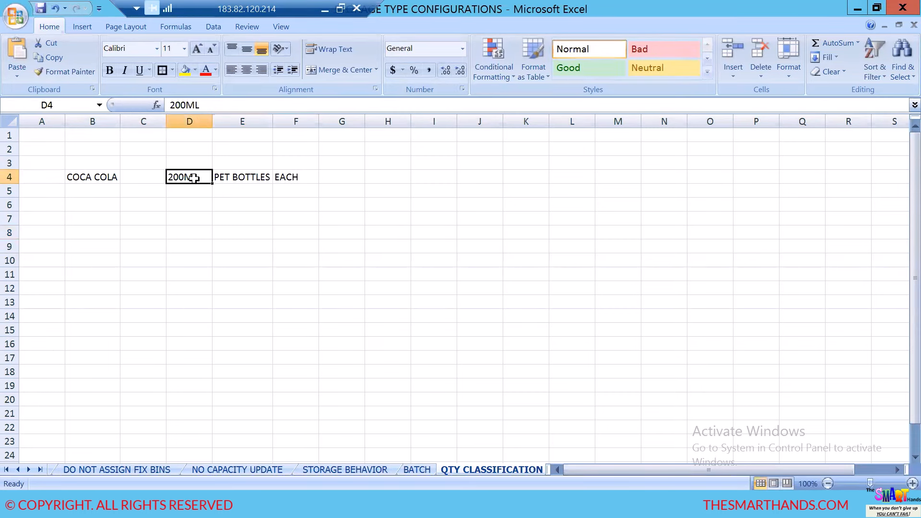
pyautogui.click(289, 178)
# Step: Add the case unit in row 6, with CASE in F6 and 12*200 in D6
pyautogui.click(291, 202)
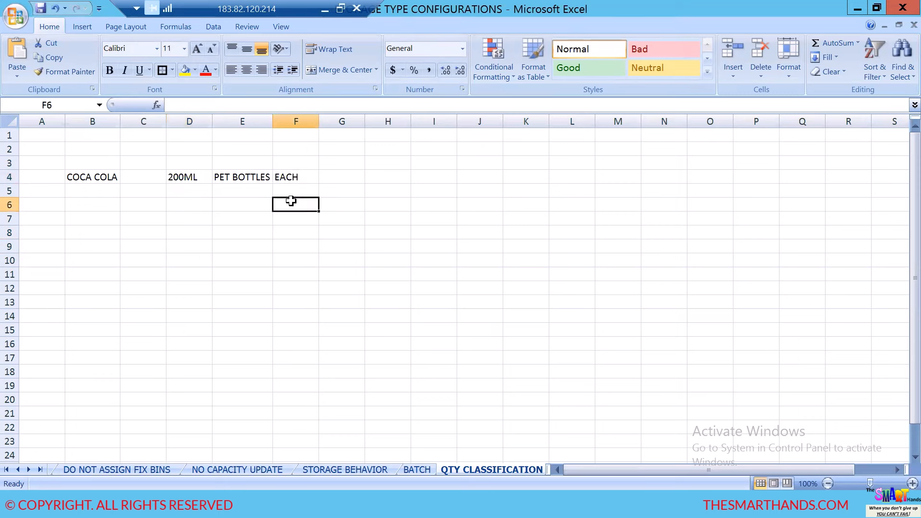
pyautogui.write('CAR')
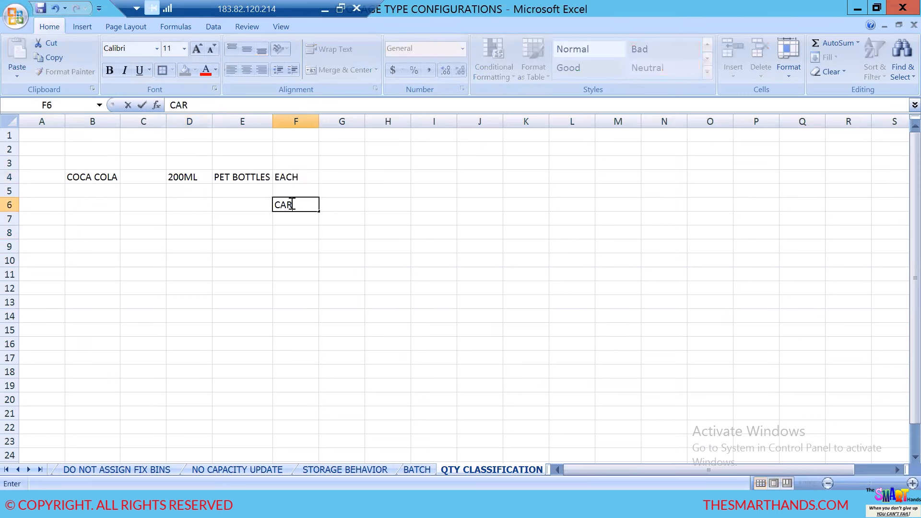
pyautogui.press('BackSpace')
pyautogui.write('SE')
pyautogui.click(324, 278)
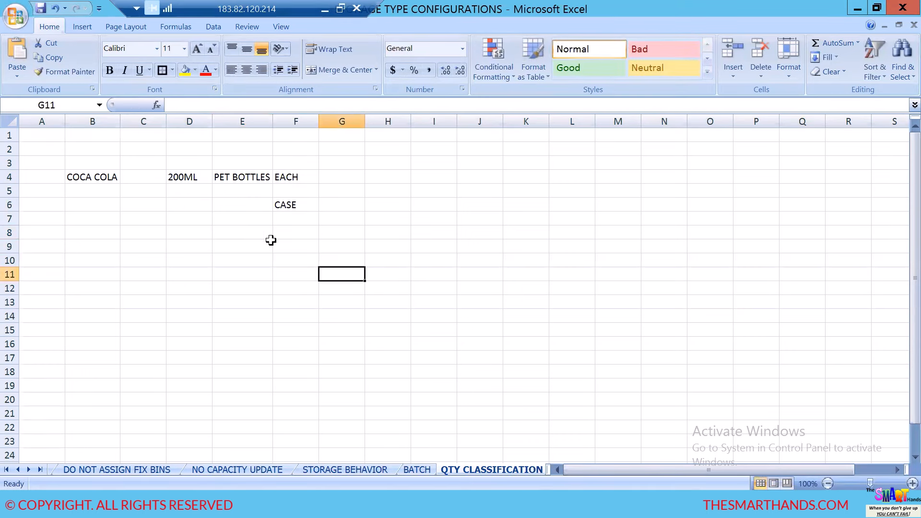
pyautogui.click(191, 206)
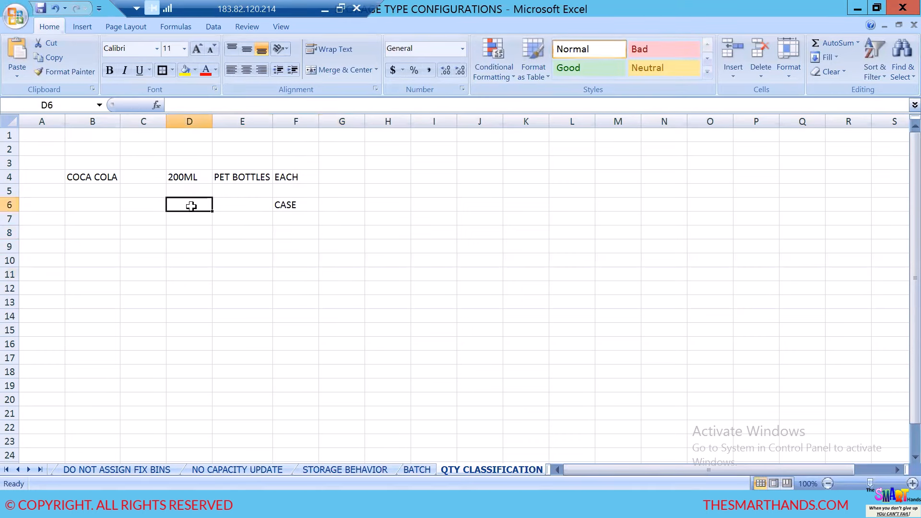
pyautogui.write('12')
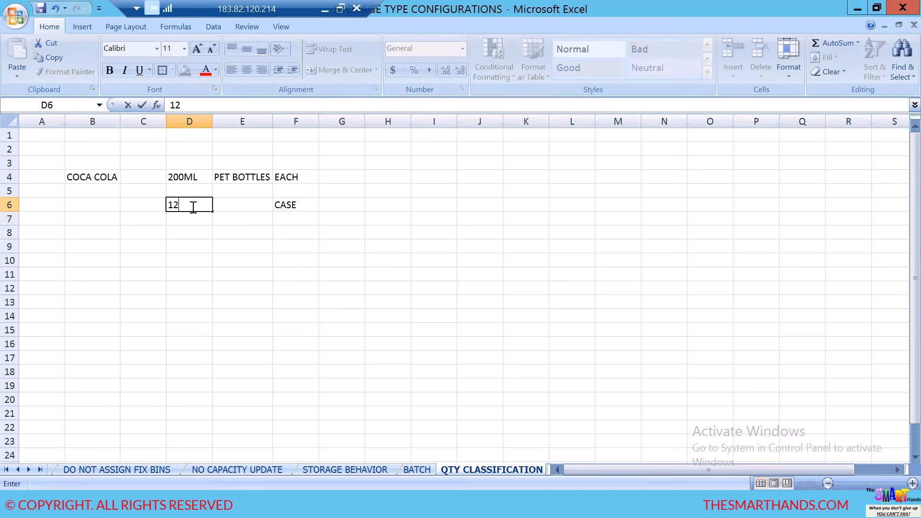
pyautogui.write('*200')
pyautogui.click(244, 206)
pyautogui.click(302, 206)
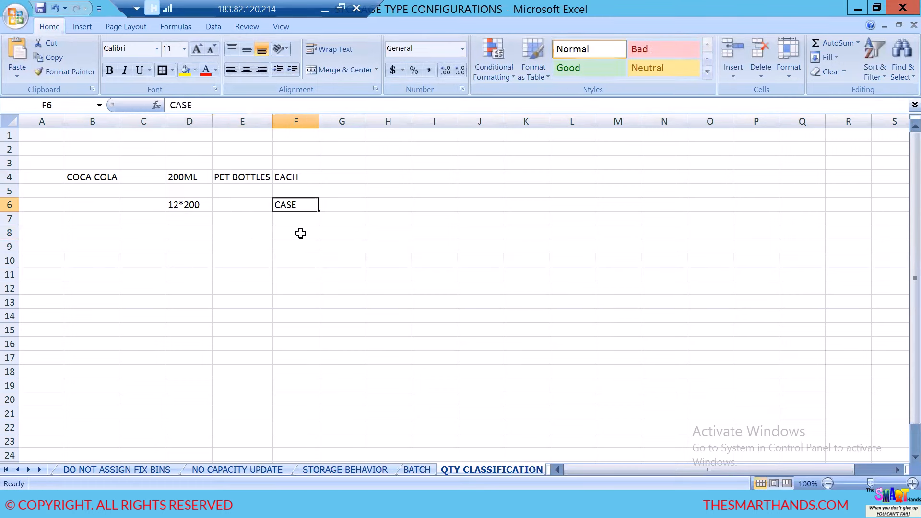
# Step: Add the pallet unit in row 9, with PALLET in F9 and 10 CASES in D9
pyautogui.click(301, 246)
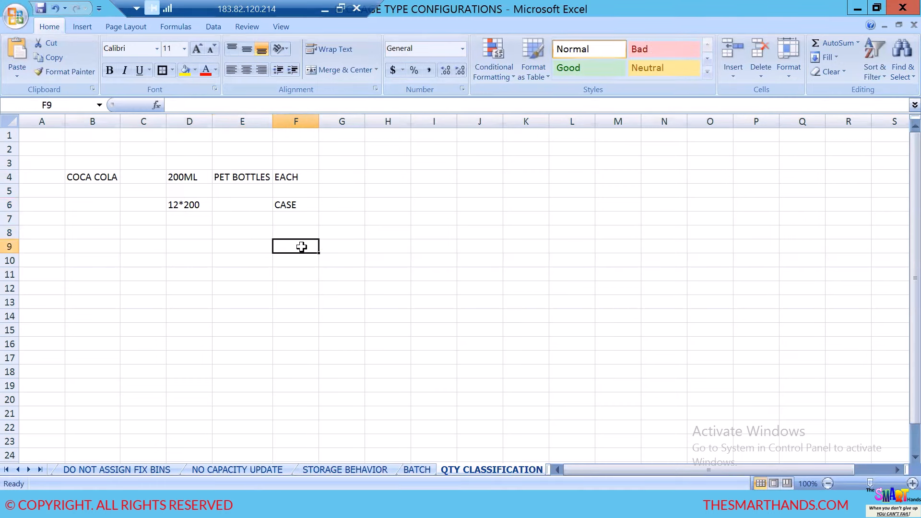
pyautogui.write('PALLET')
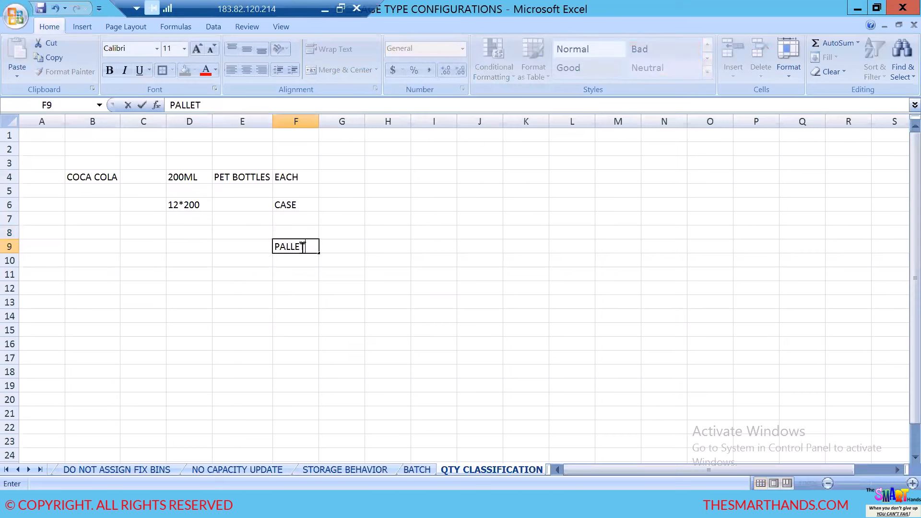
pyautogui.click(292, 310)
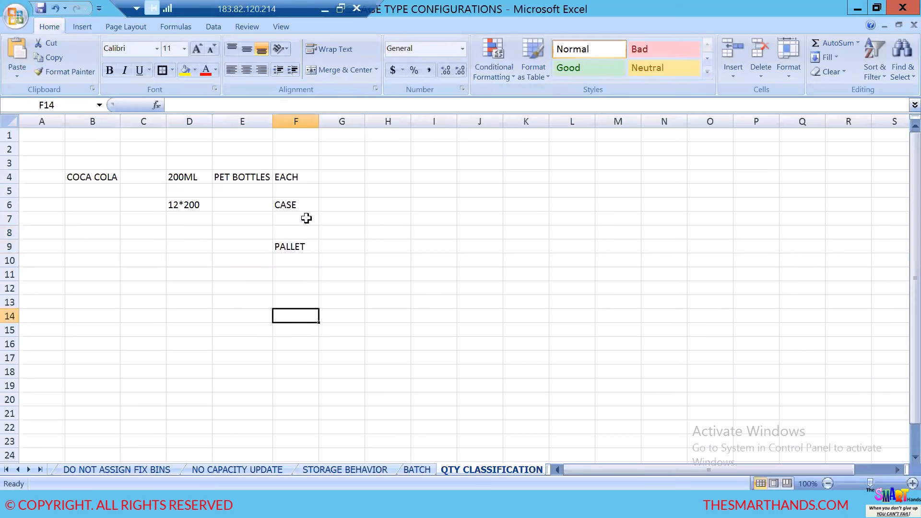
pyautogui.click(187, 246)
pyautogui.write('10')
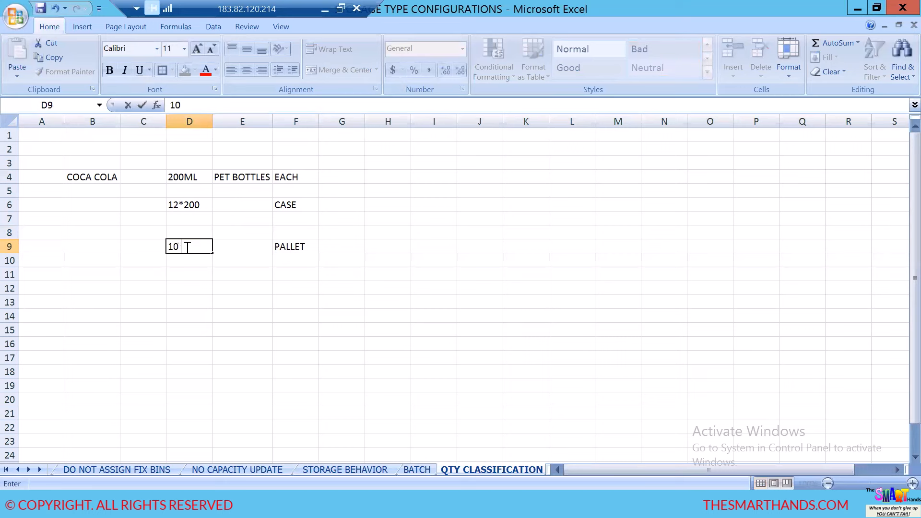
pyautogui.write('CASES')
pyautogui.click(291, 247)
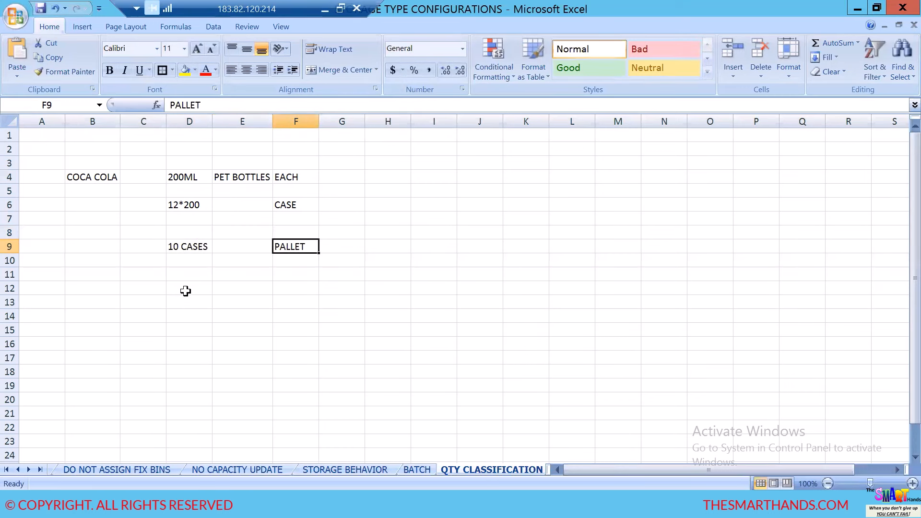
# Step: Enter the unit conversion "1 EACH= 1 EACH" in cell D12
pyautogui.click(187, 289)
pyautogui.write('1 EACH= 1 EACH')
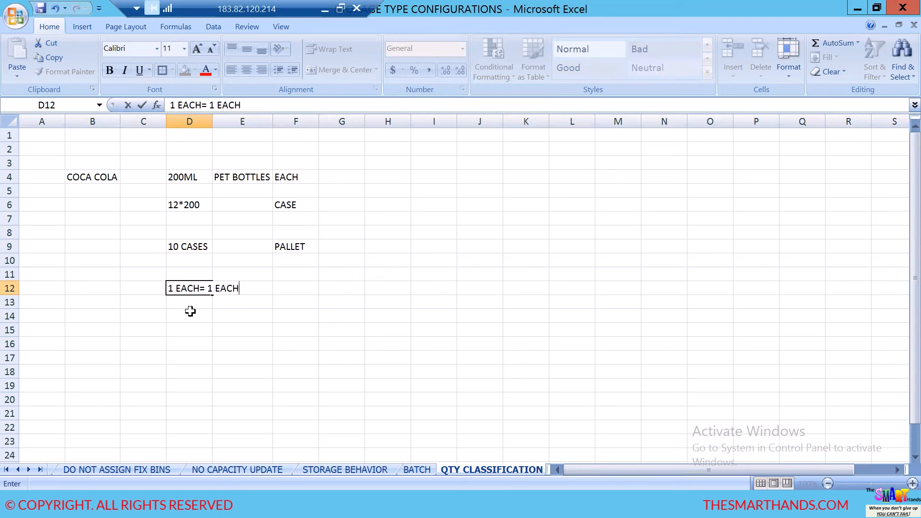
pyautogui.click(190, 314)
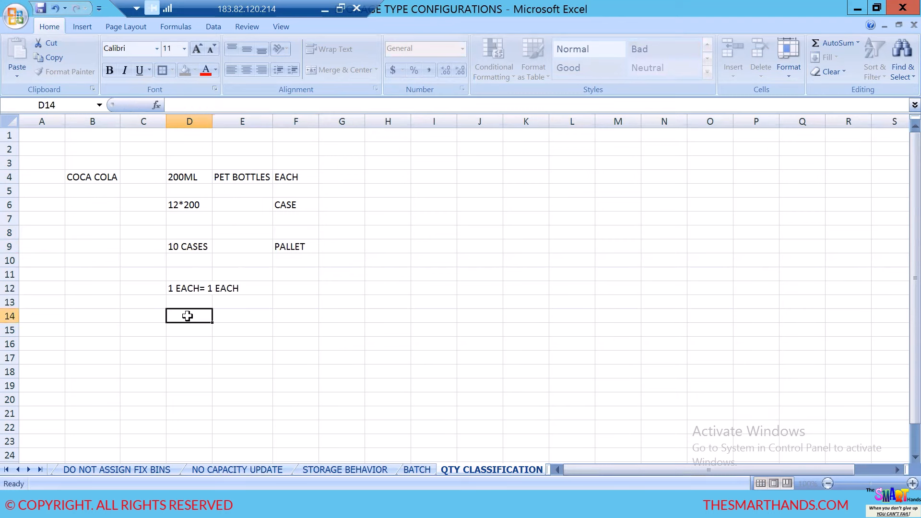
# Step: Enter the unit conversions "1 CASE= 12 EACH" in D14 and "1 PALLET= 10 CASE= 120 EACH" in D16
pyautogui.write('1 CASE')
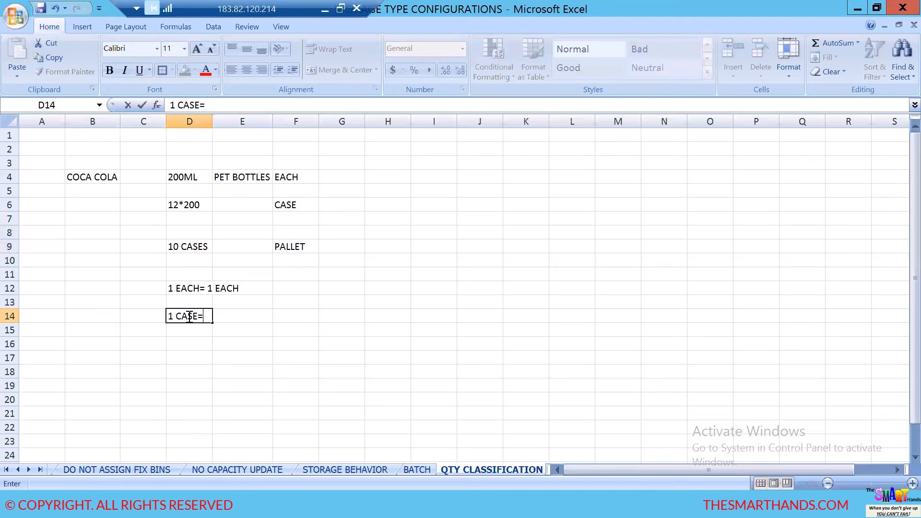
pyautogui.write('= 12 EACH')
pyautogui.click(189, 344)
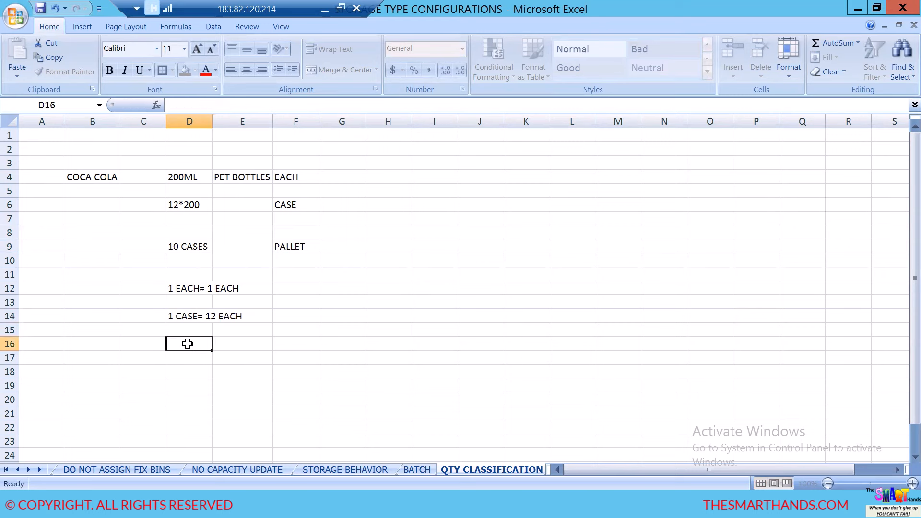
pyautogui.write('1 PA')
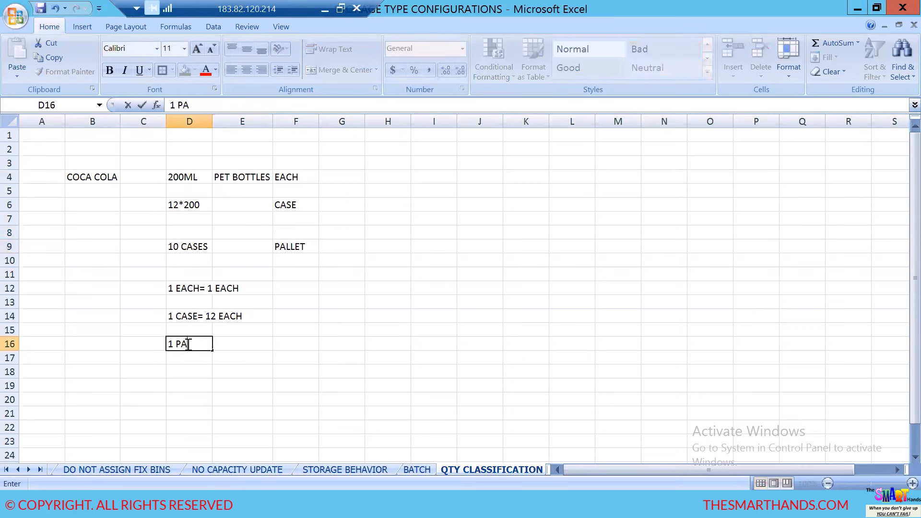
pyautogui.write('LLET= 10 C')
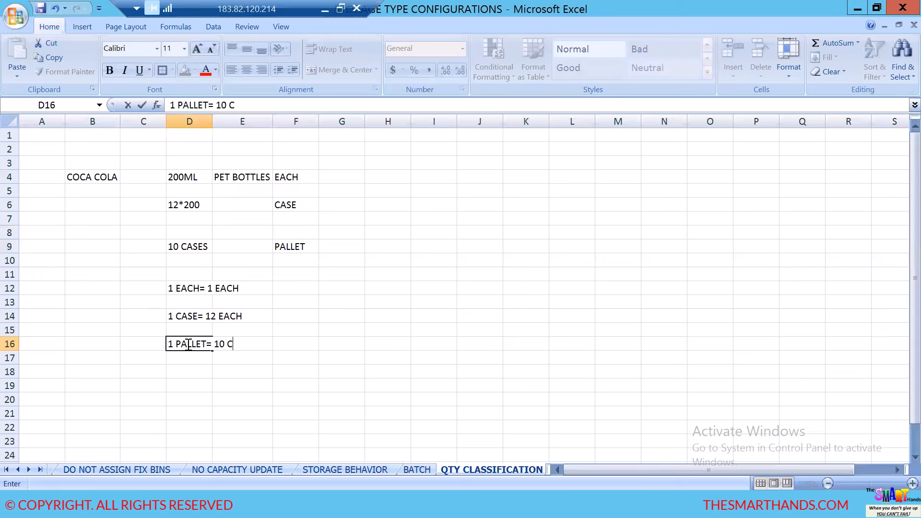
pyautogui.write('ASE')
pyautogui.write('= 120 ')
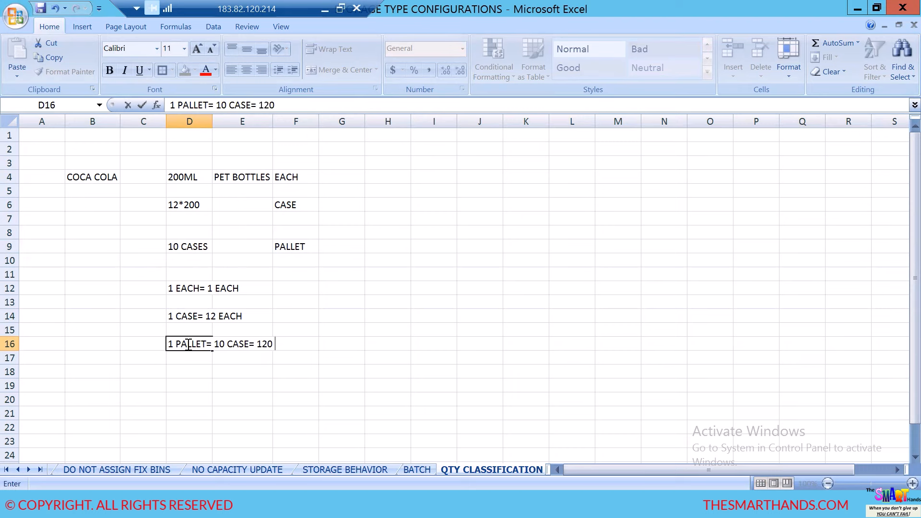
pyautogui.write('EACH')
pyautogui.click(259, 412)
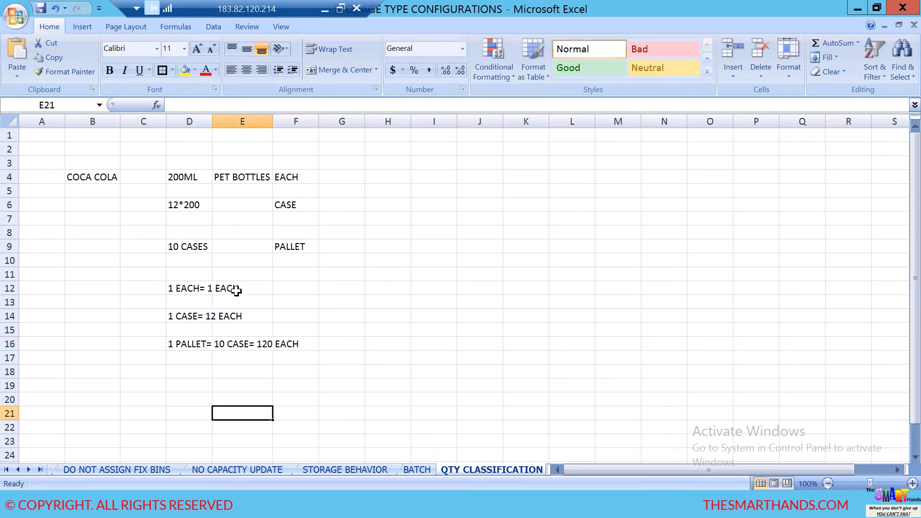
# Step: Review the each, case and pallet unit conversions in cells D12, D14 and D16
pyautogui.click(188, 290)
pyautogui.click(191, 318)
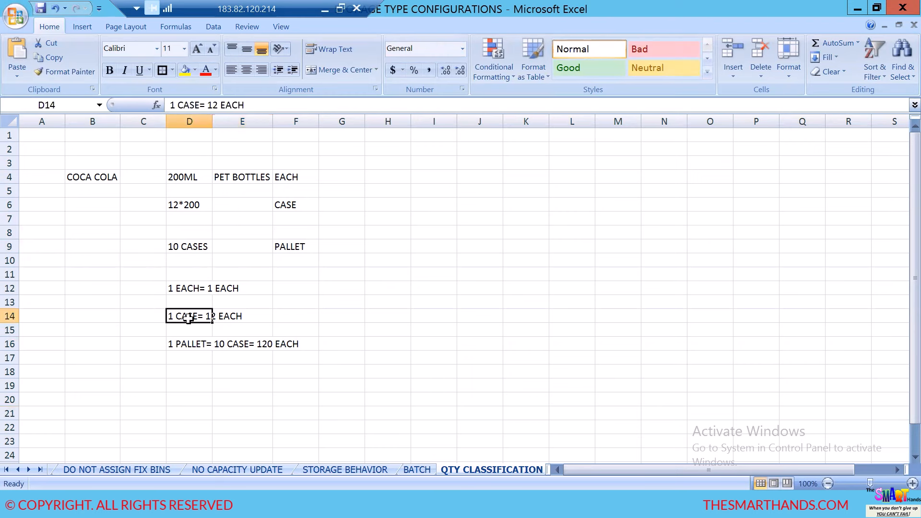
pyautogui.click(186, 344)
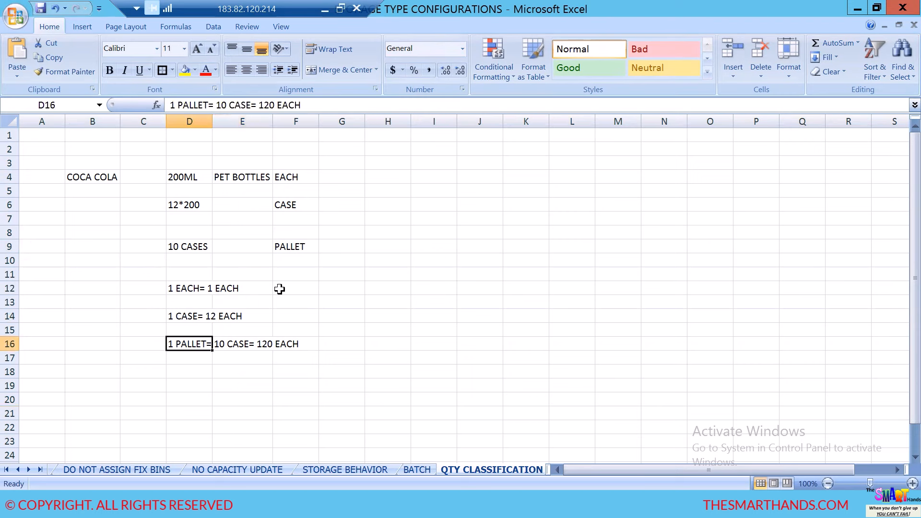
pyautogui.click(198, 289)
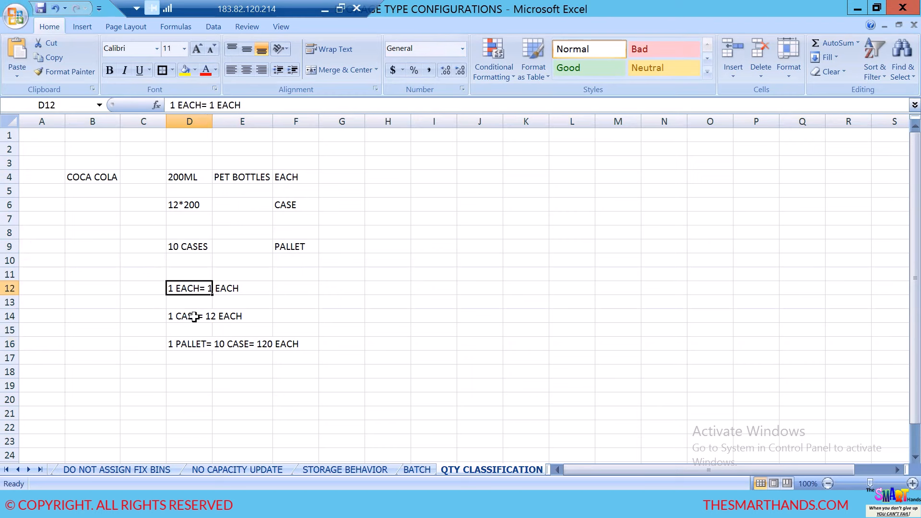
pyautogui.click(194, 317)
pyautogui.click(196, 343)
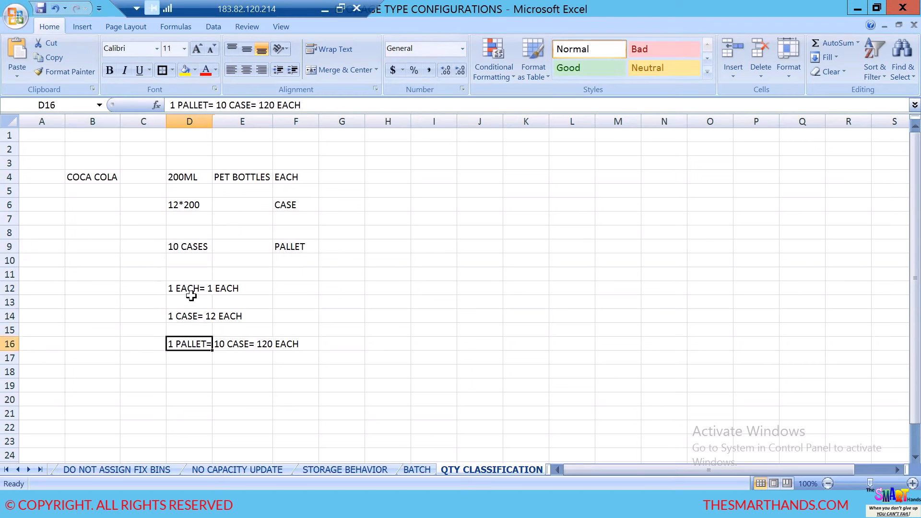
pyautogui.click(191, 315)
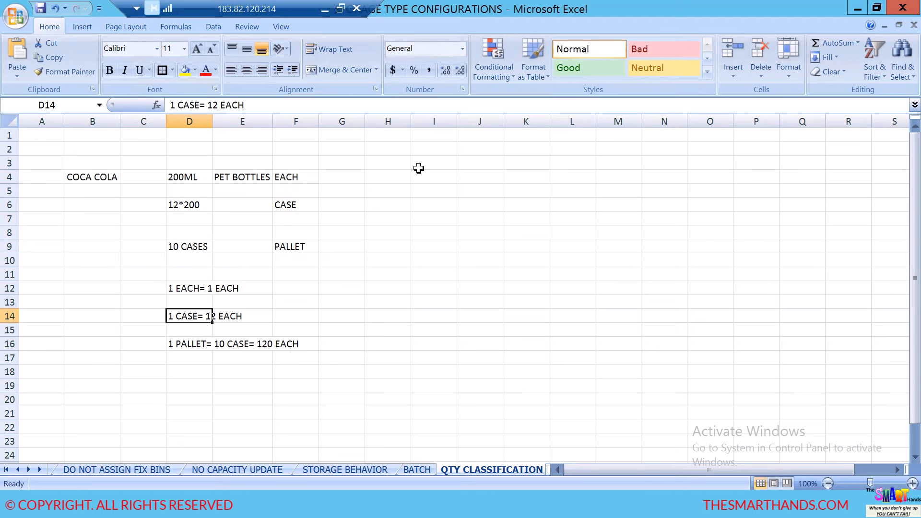
# Step: Outline three storage type boxes with an outside border around K2:M10, K13:M20 and K23:M30
pyautogui.click(581, 149)
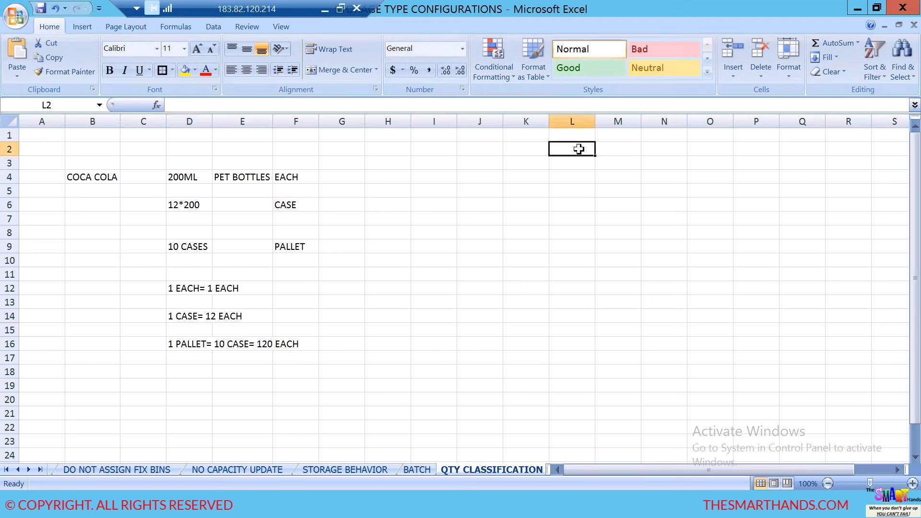
pyautogui.click(480, 277)
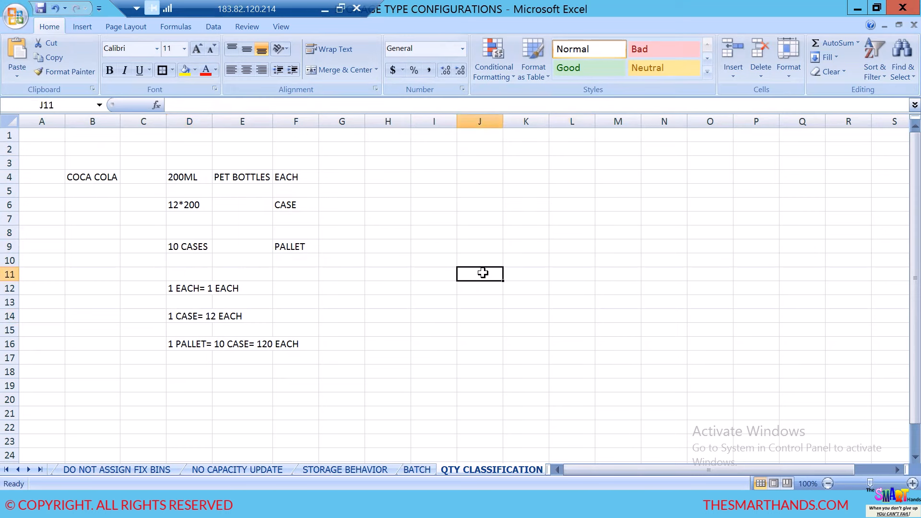
pyautogui.moveTo(525, 149); pyautogui.dragTo(632, 256)
pyautogui.click(162, 70)
pyautogui.click(516, 302)
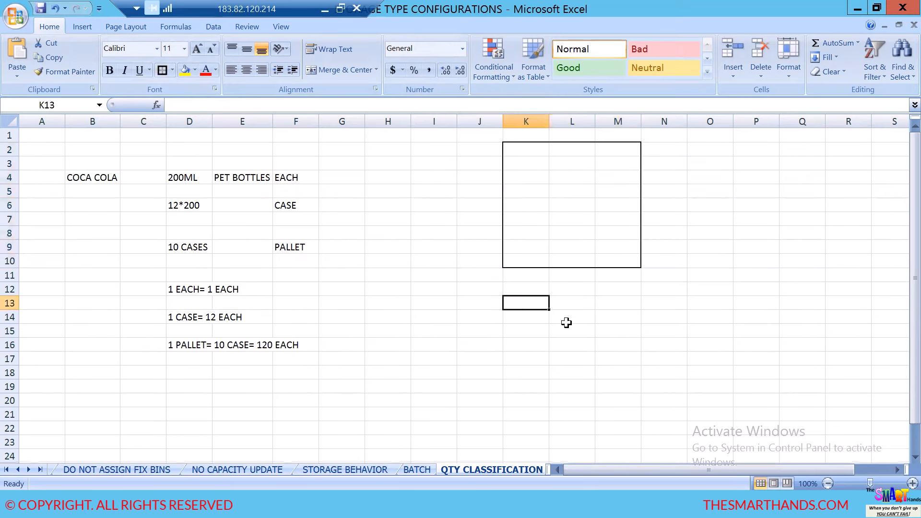
pyautogui.moveTo(566, 323); pyautogui.dragTo(633, 403)
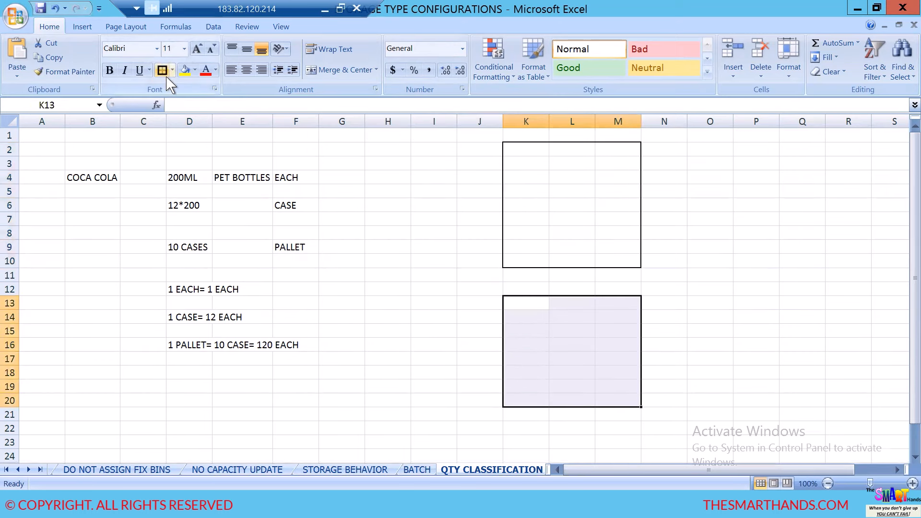
pyautogui.scroll(-3, 517, 325)
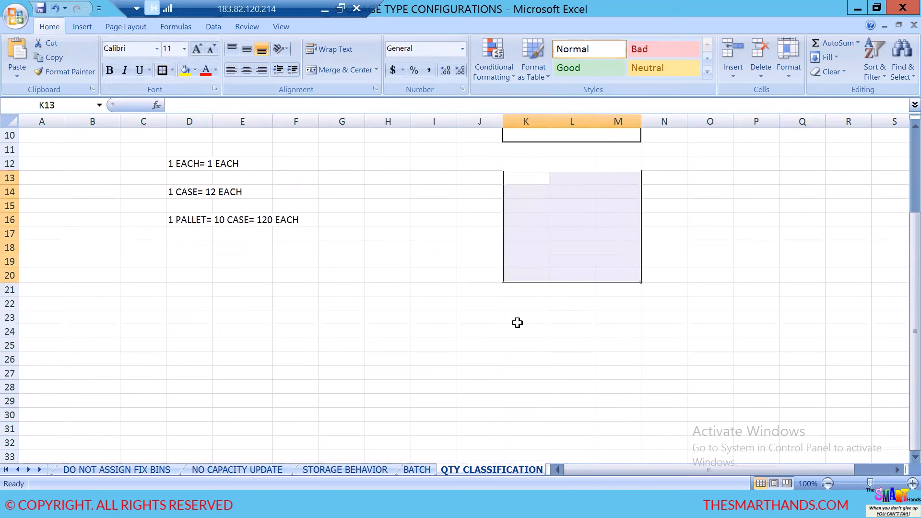
pyautogui.moveTo(517, 323); pyautogui.dragTo(620, 412)
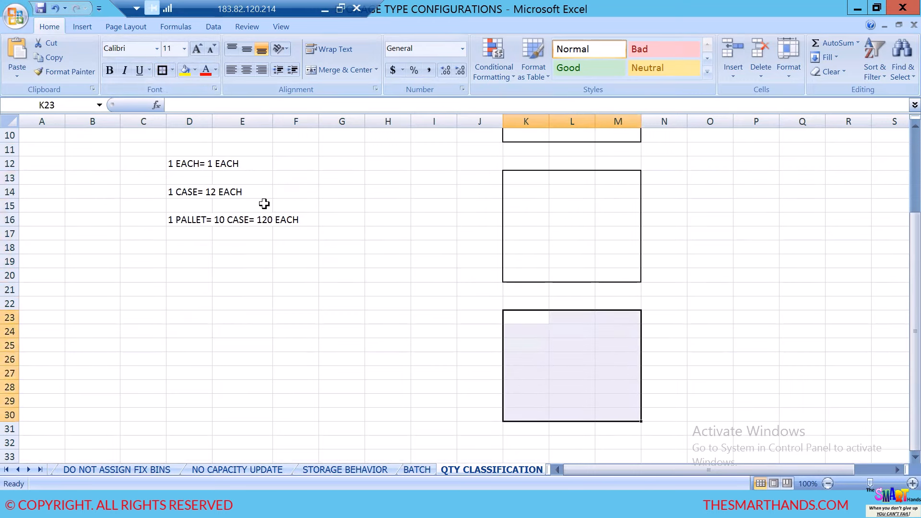
pyautogui.click(166, 75)
# Step: Label the first box HD10 in L1 and enter PALLETS inside it in L3
pyautogui.scroll(3, 431, 241)
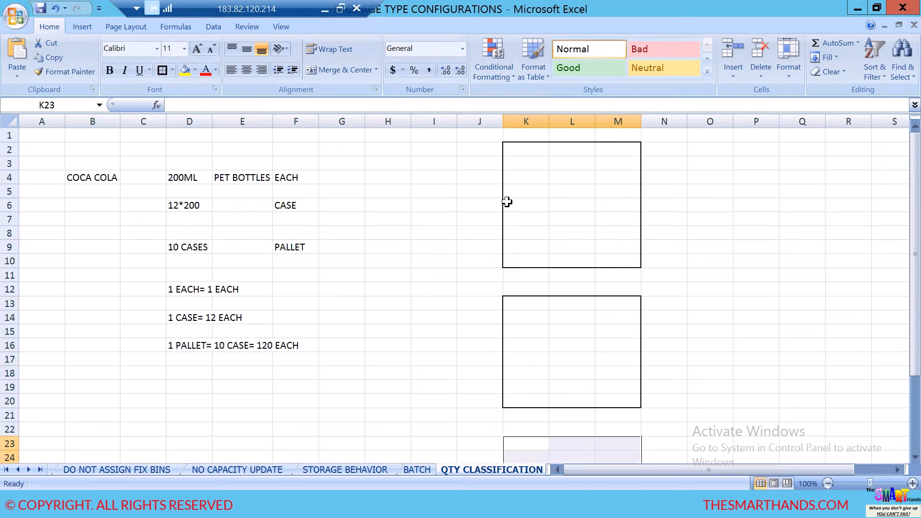
pyautogui.click(573, 136)
pyautogui.write('HD10')
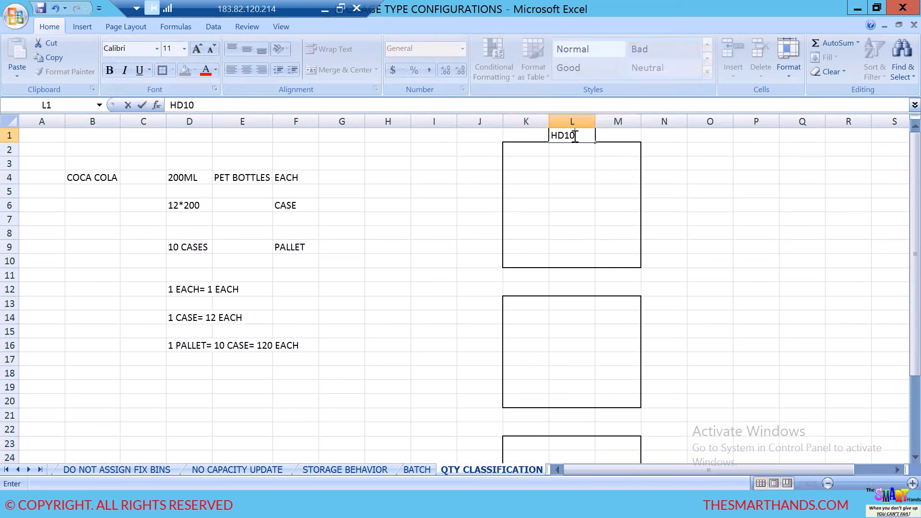
pyautogui.click(576, 163)
pyautogui.write('PALLETS')
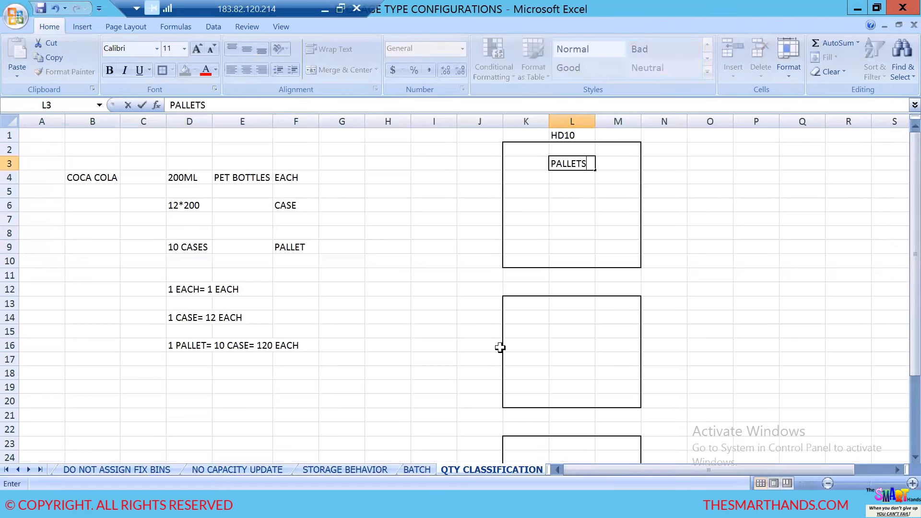
# Step: Label the second box HD20 in L12 and enter CASES inside it in L16
pyautogui.click(566, 289)
pyautogui.write('HD20')
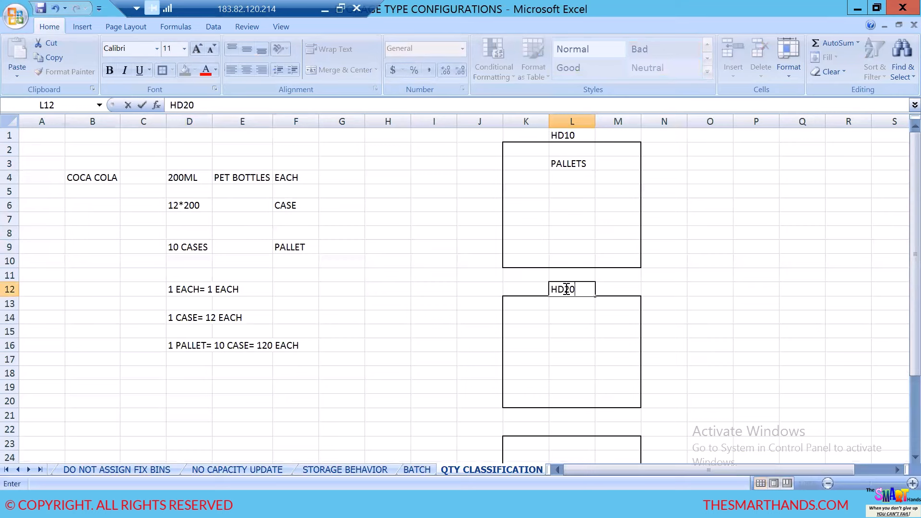
pyautogui.click(578, 344)
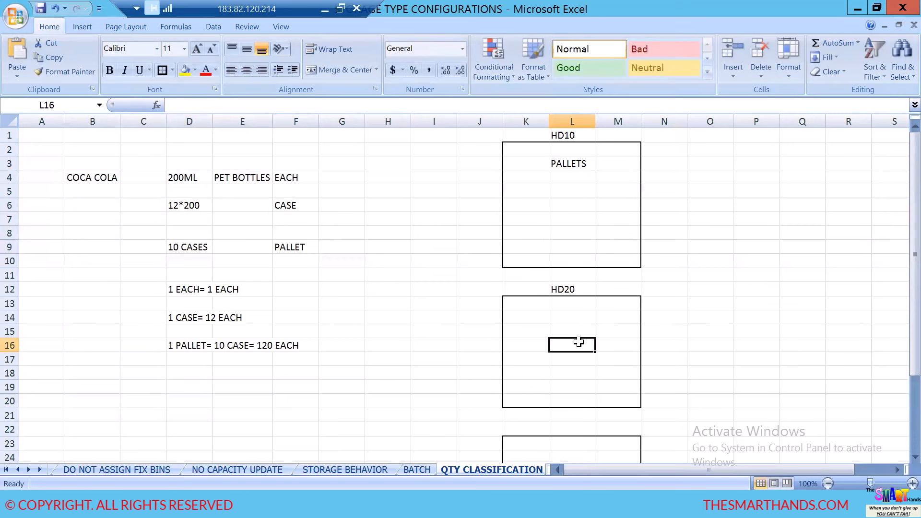
pyautogui.write('CASES')
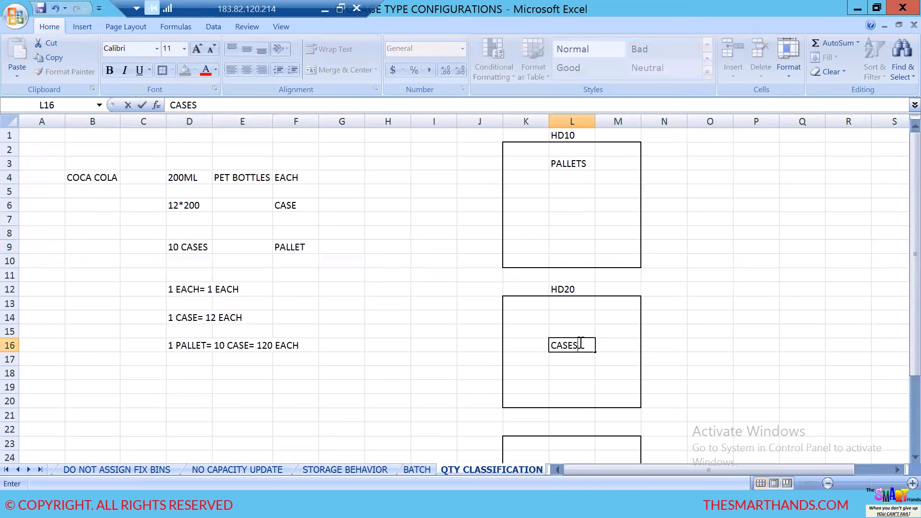
# Step: Label the third box HD30 in L22 and enter EACH inside it in L24
pyautogui.scroll(-1, 579, 355)
pyautogui.click(572, 387)
pyautogui.write('H')
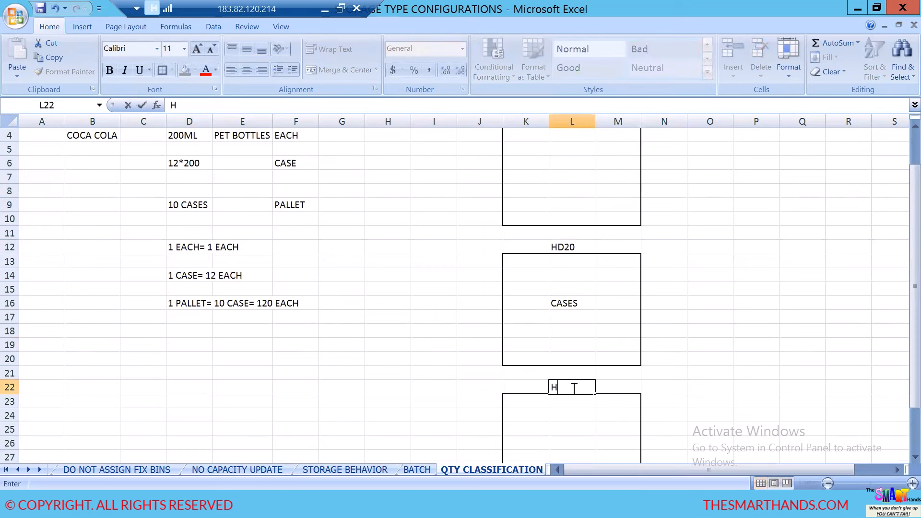
pyautogui.write('D30')
pyautogui.click(576, 413)
pyautogui.write('EAC')
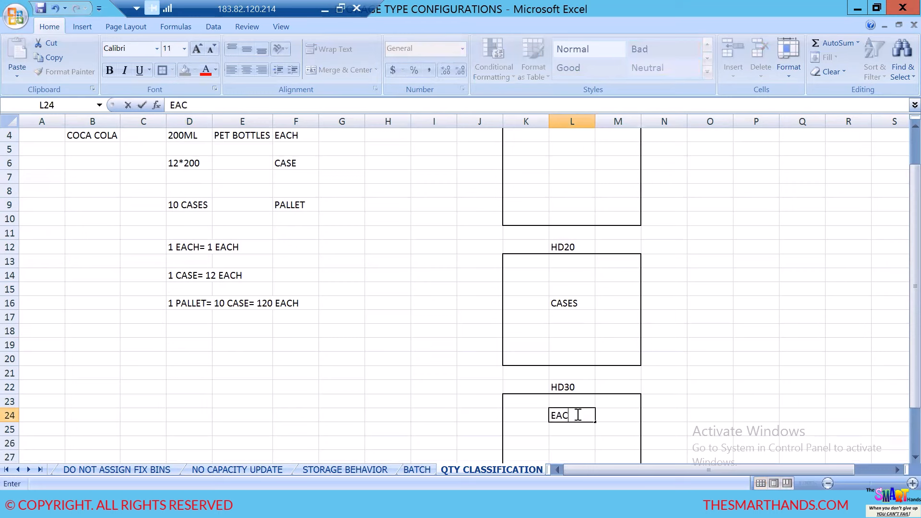
pyautogui.write('H')
pyautogui.click(453, 344)
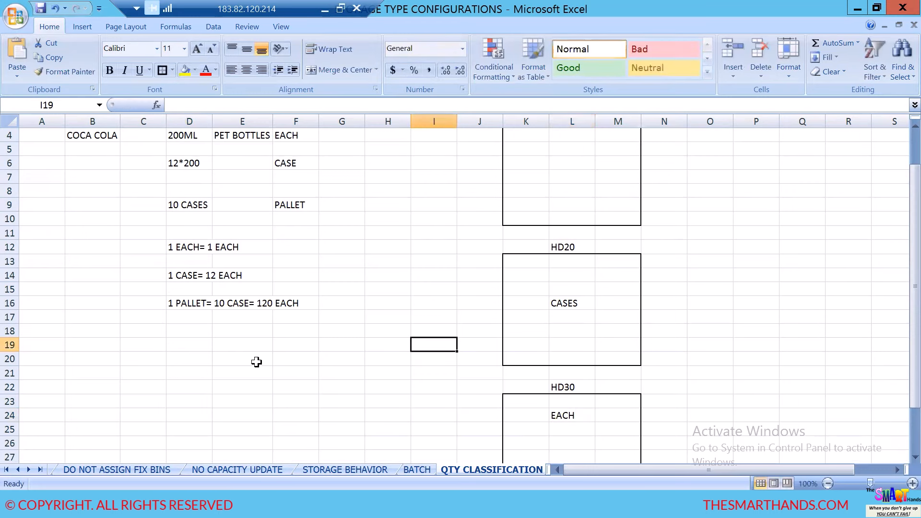
# Step: Enter the example quantity "145 QTY" in cell F20 below the unit conversions
pyautogui.click(310, 356)
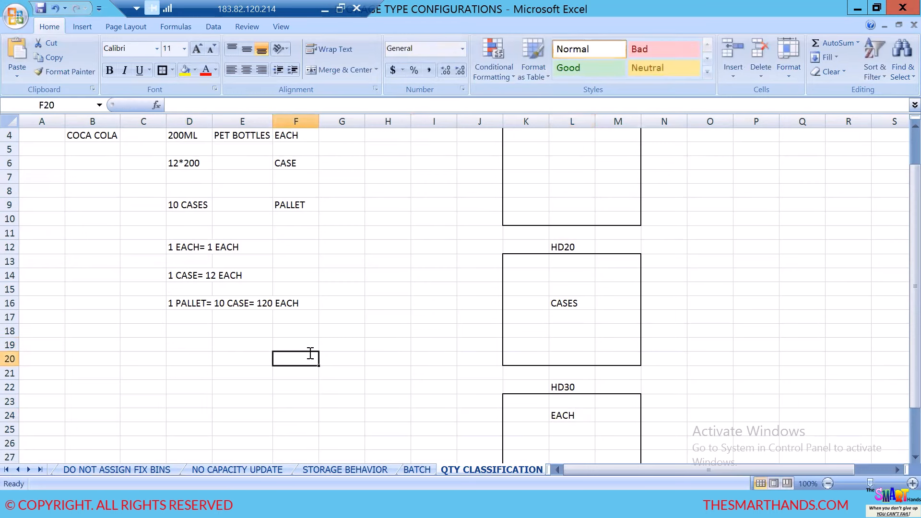
pyautogui.write('14')
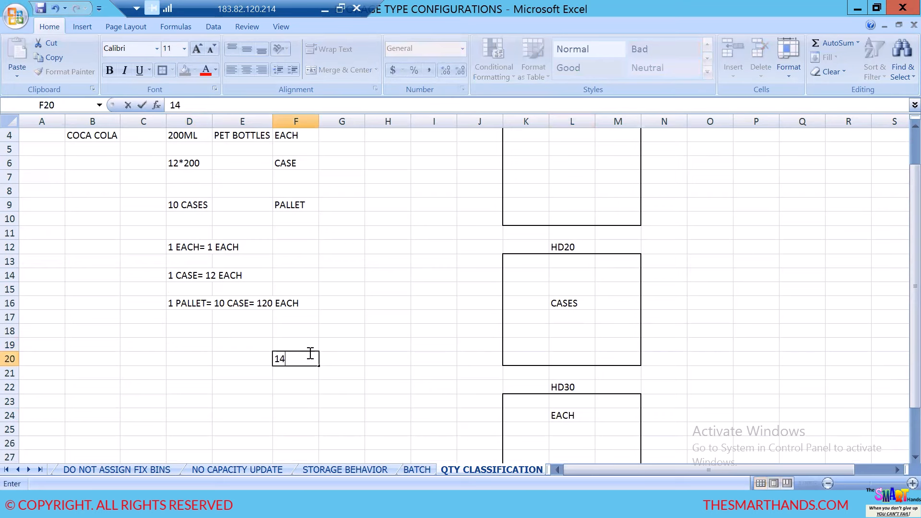
pyautogui.write('5 QTY')
pyautogui.click(369, 385)
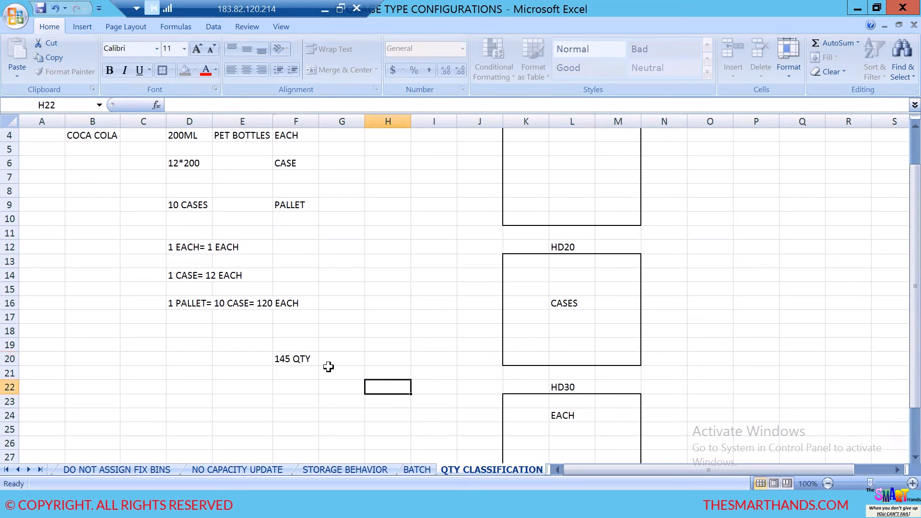
# Step: Enter "1 PALLETS" in H5, beside the HD10 box, as the pallet share of the example quantity
pyautogui.click(296, 356)
pyautogui.scroll(1, 351, 347)
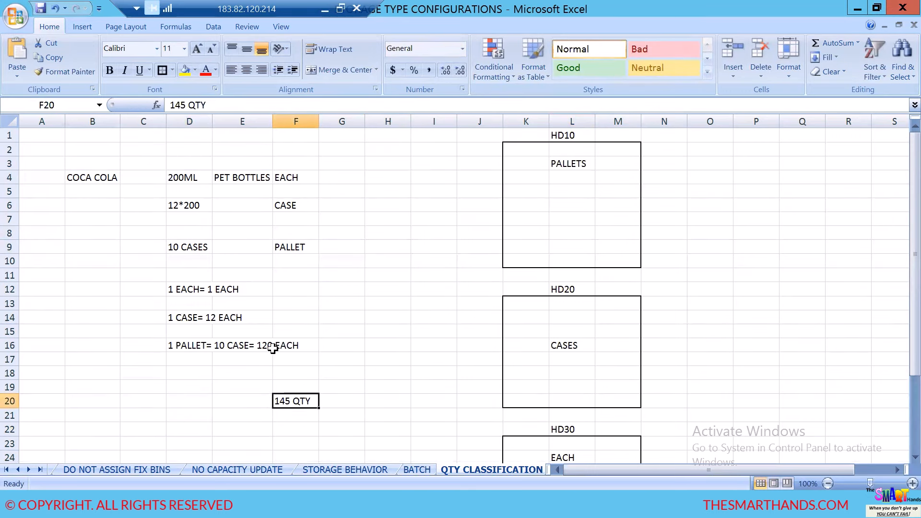
pyautogui.click(387, 194)
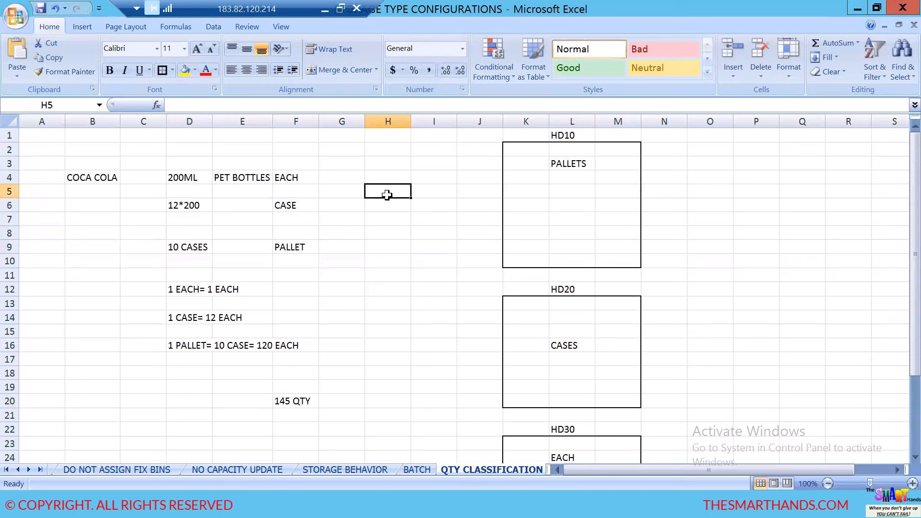
pyautogui.write('1 PALLETS')
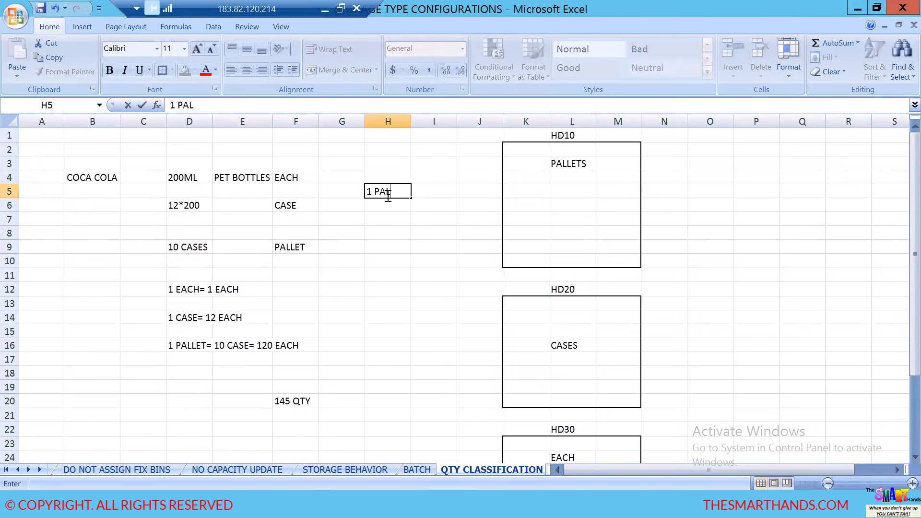
pyautogui.click(390, 331)
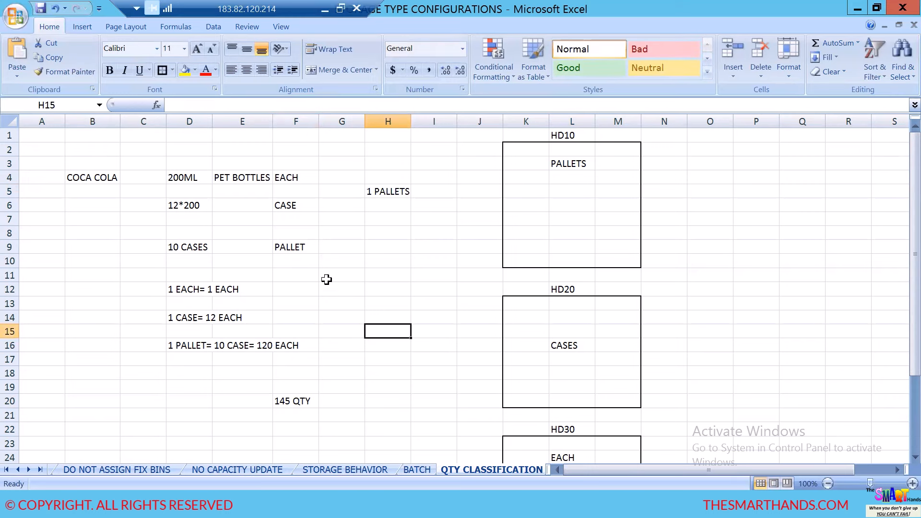
# Step: Enter "120 +" in G20 beside the example quantity and "2 CASES" in H15 beside the HD20 box
pyautogui.click(336, 402)
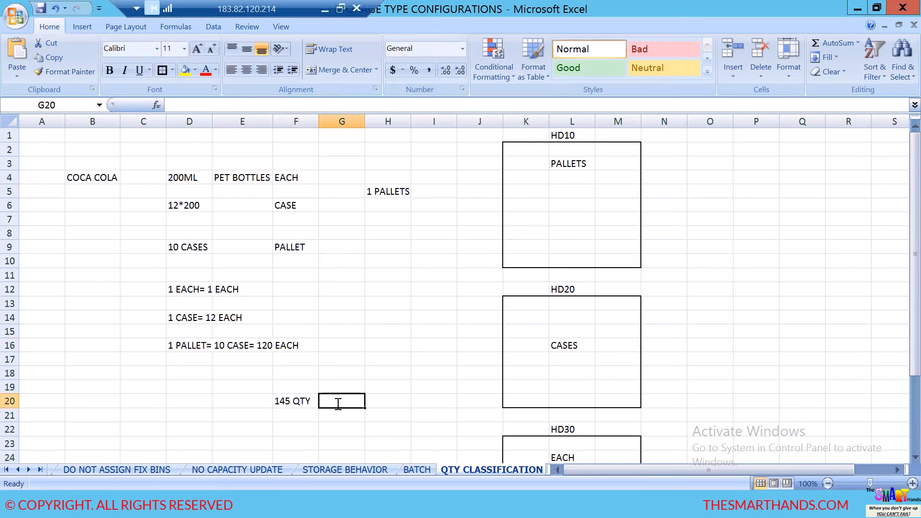
pyautogui.write('120 +')
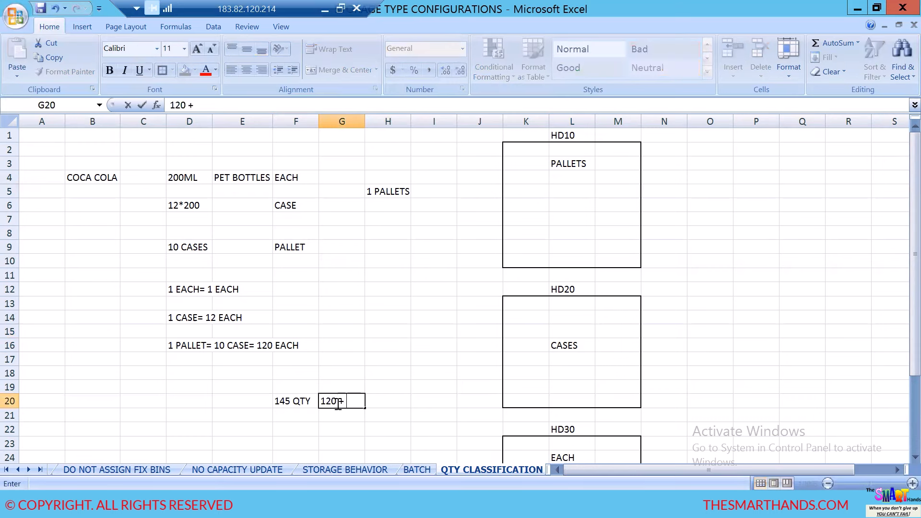
pyautogui.click(567, 347)
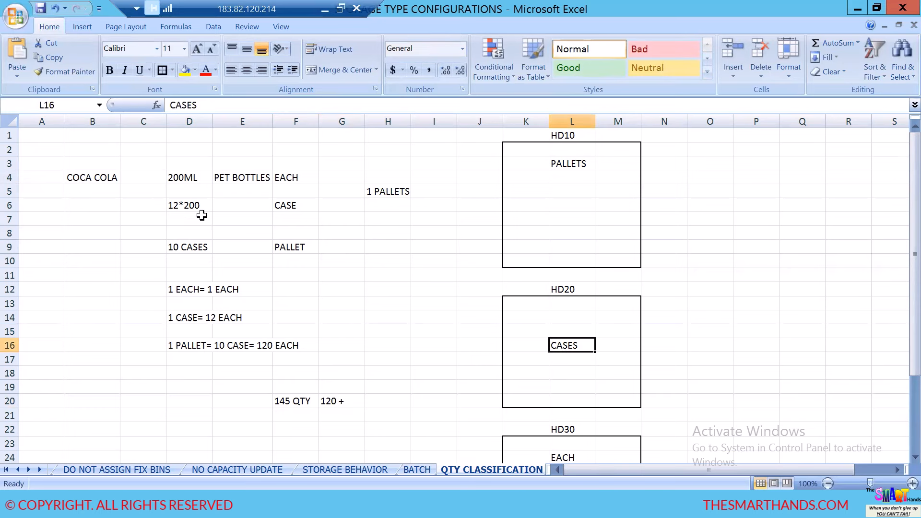
pyautogui.click(392, 331)
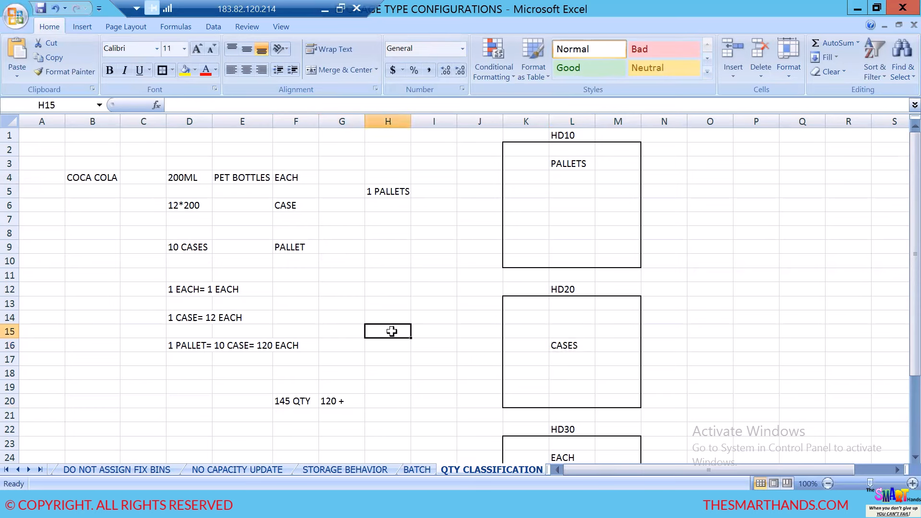
pyautogui.write('2 CASES')
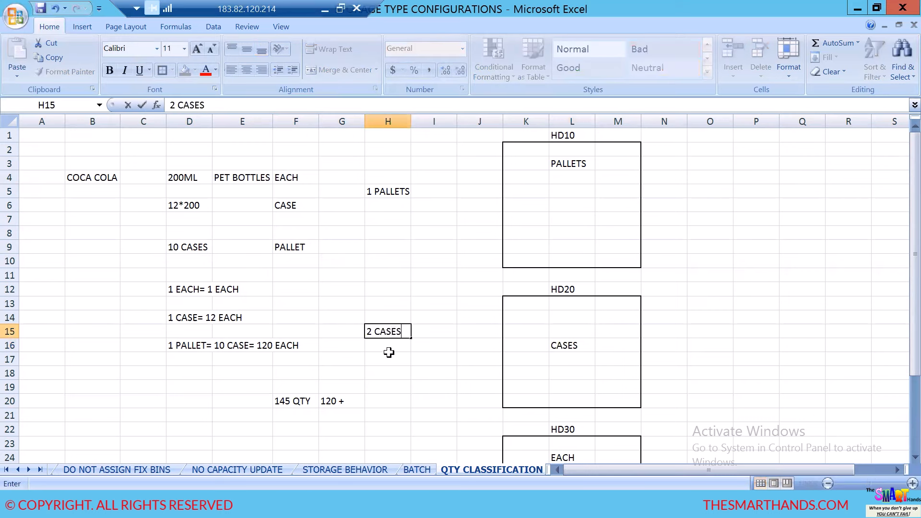
# Step: Extend the quantity breakdown in G20 to read "120 + 24+ 1"
pyautogui.doubleClick(353, 403)
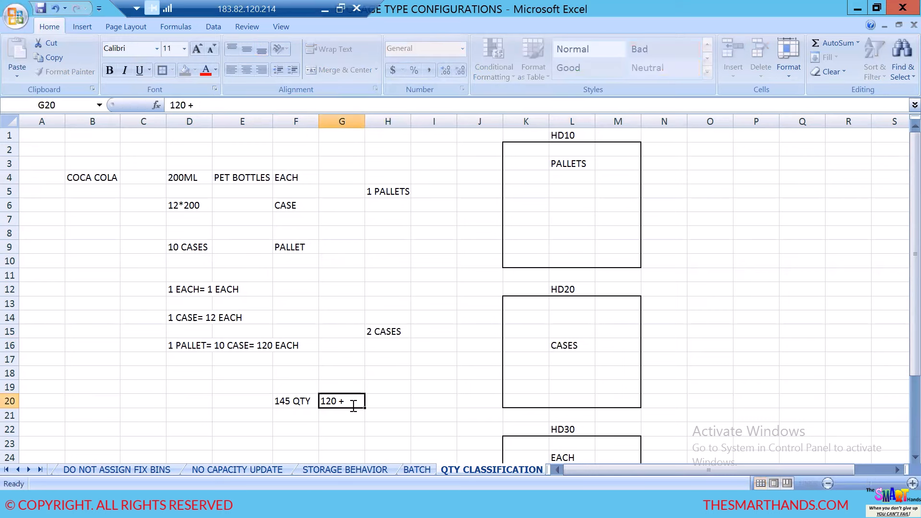
pyautogui.write('24+ 1')
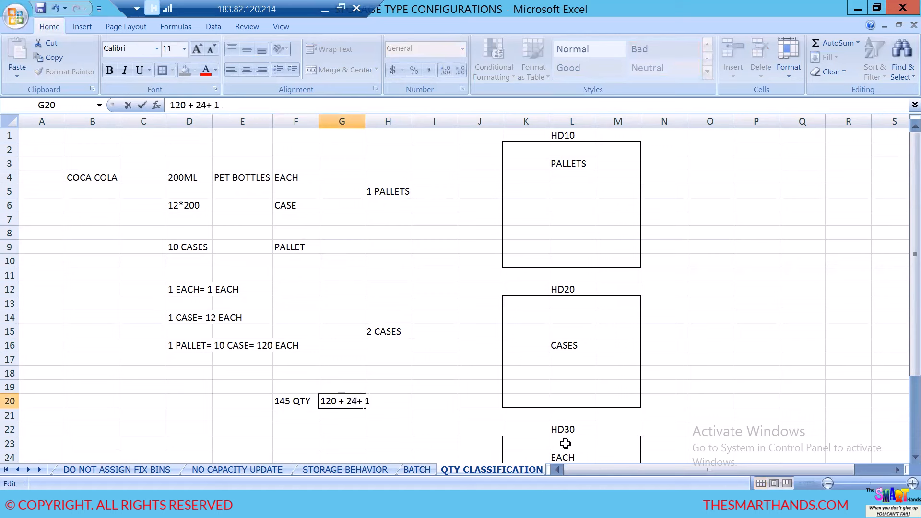
pyautogui.click(565, 443)
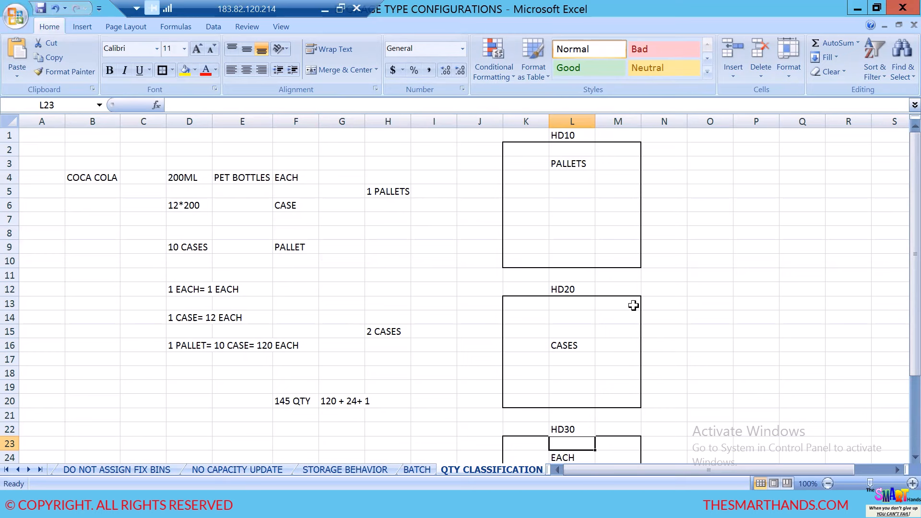
pyautogui.click(573, 165)
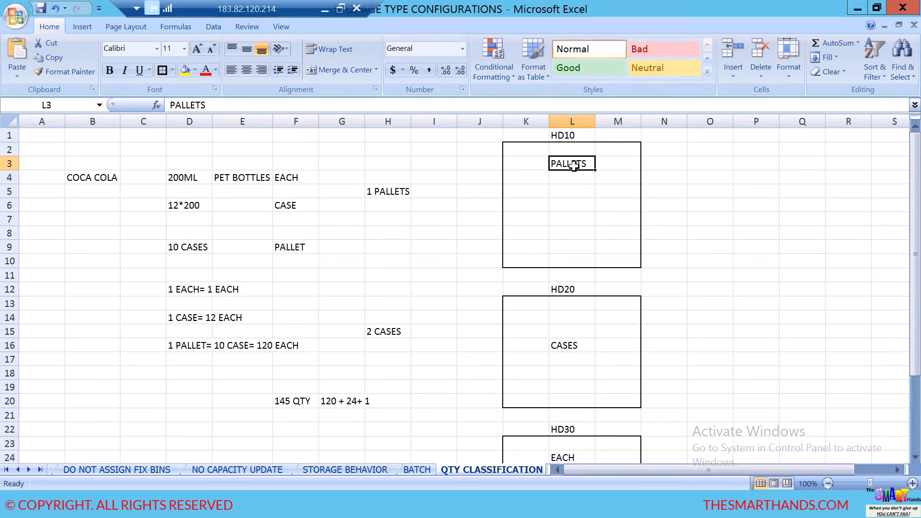
# Step: Switch to the SAP storage type details and review the possible quantity classification values for HD10, closing the list without choosing one
pyautogui.hotkey('alt', 'Tab')
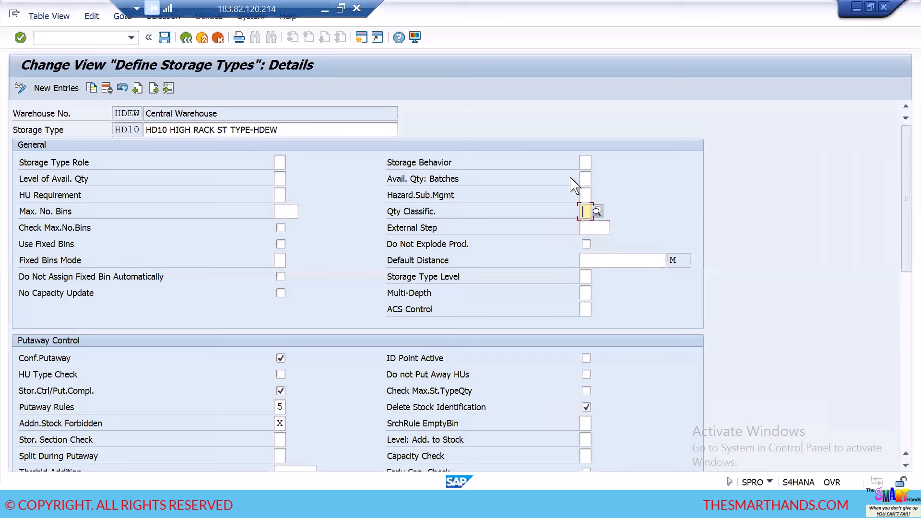
pyautogui.click(596, 212)
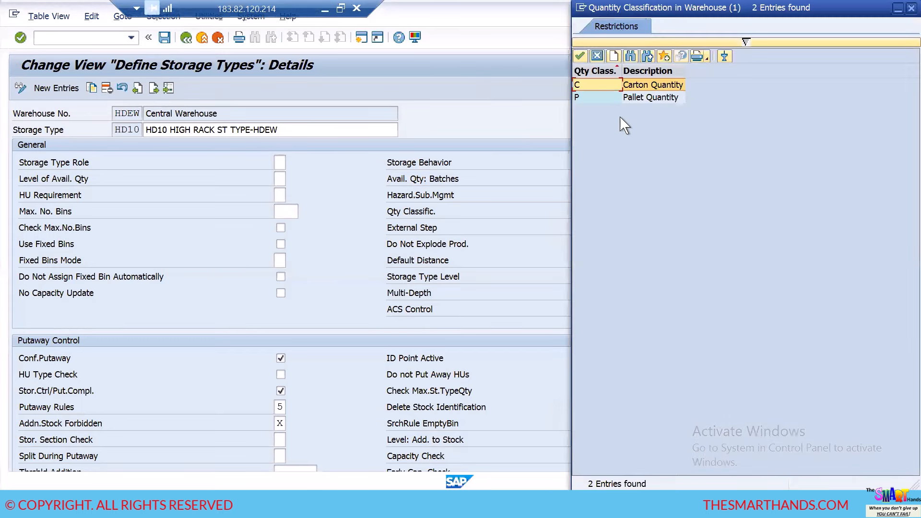
pyautogui.click(625, 99)
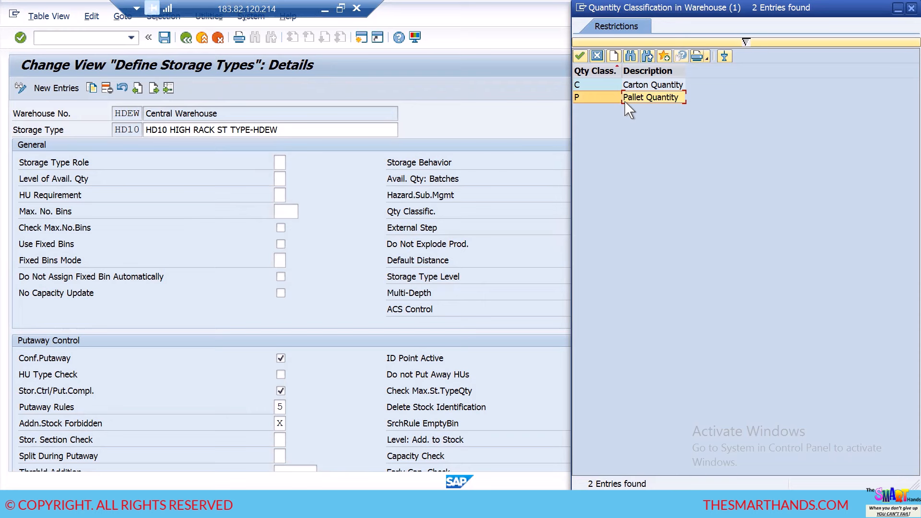
pyautogui.click(635, 87)
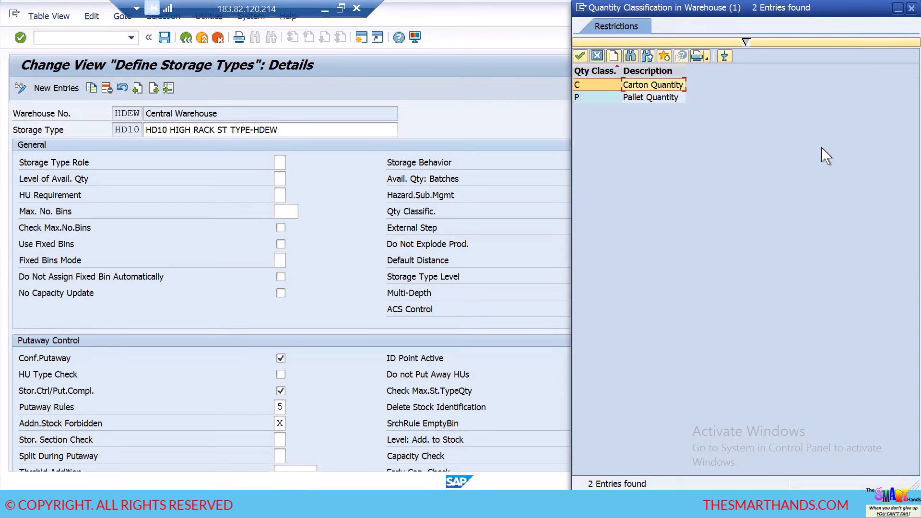
pyautogui.moveTo(839, 7); pyautogui.dragTo(834, 118)
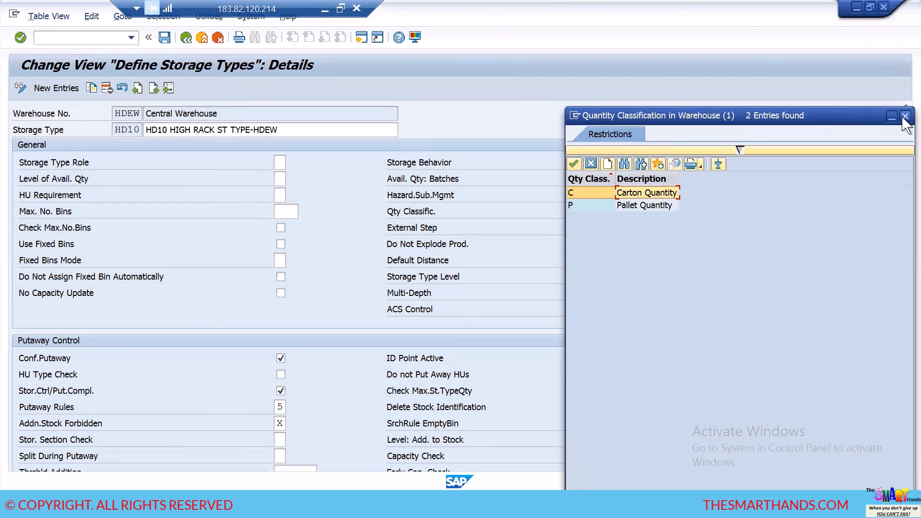
pyautogui.click(907, 116)
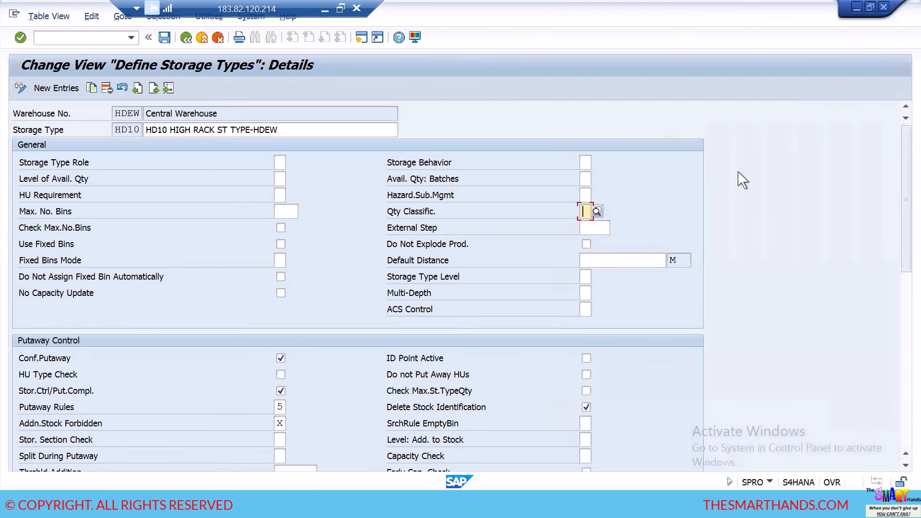
pyautogui.hotkey('alt', 'Tab')
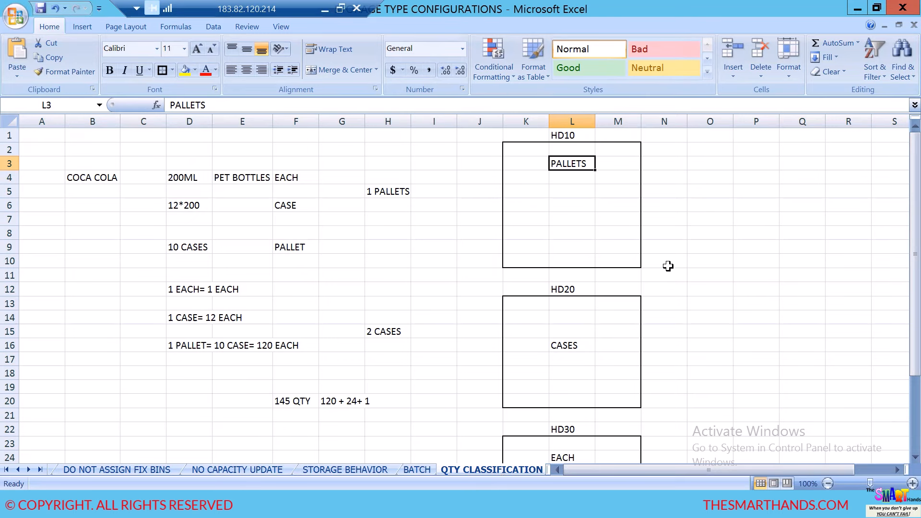
pyautogui.click(714, 263)
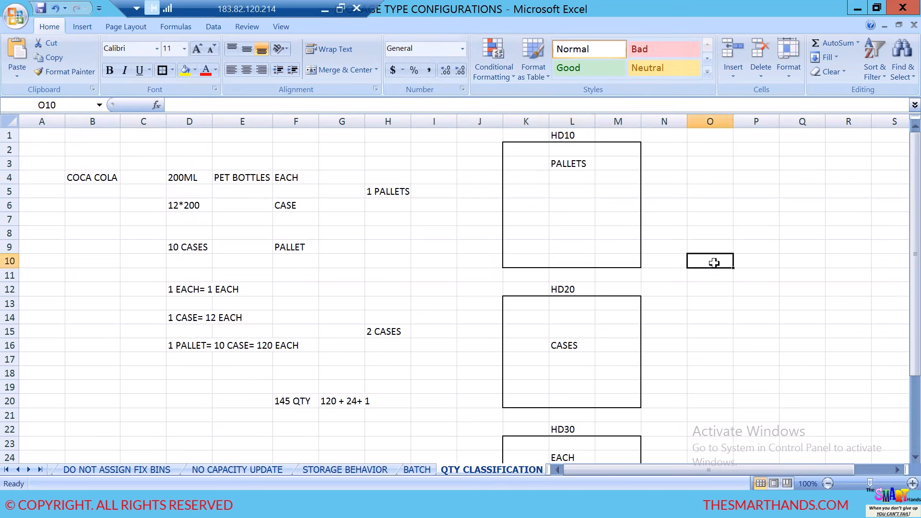
pyautogui.hotkey('alt', 'Tab')
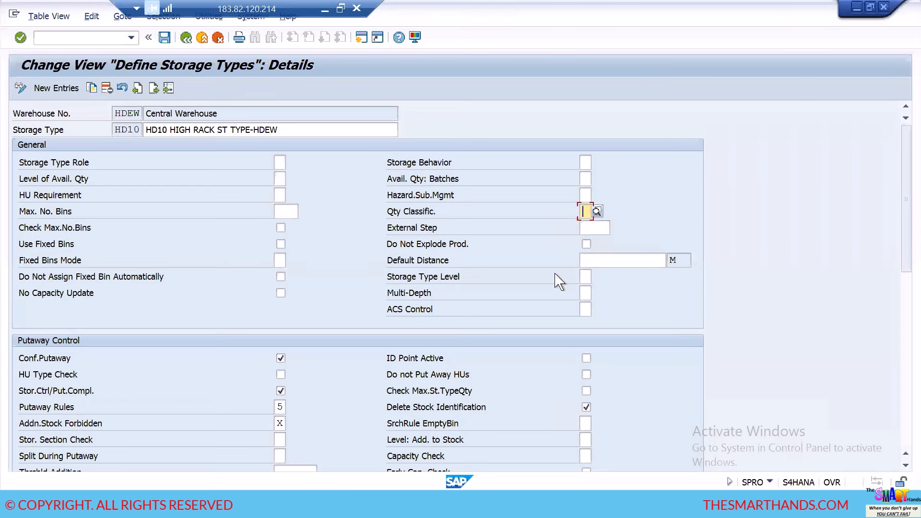